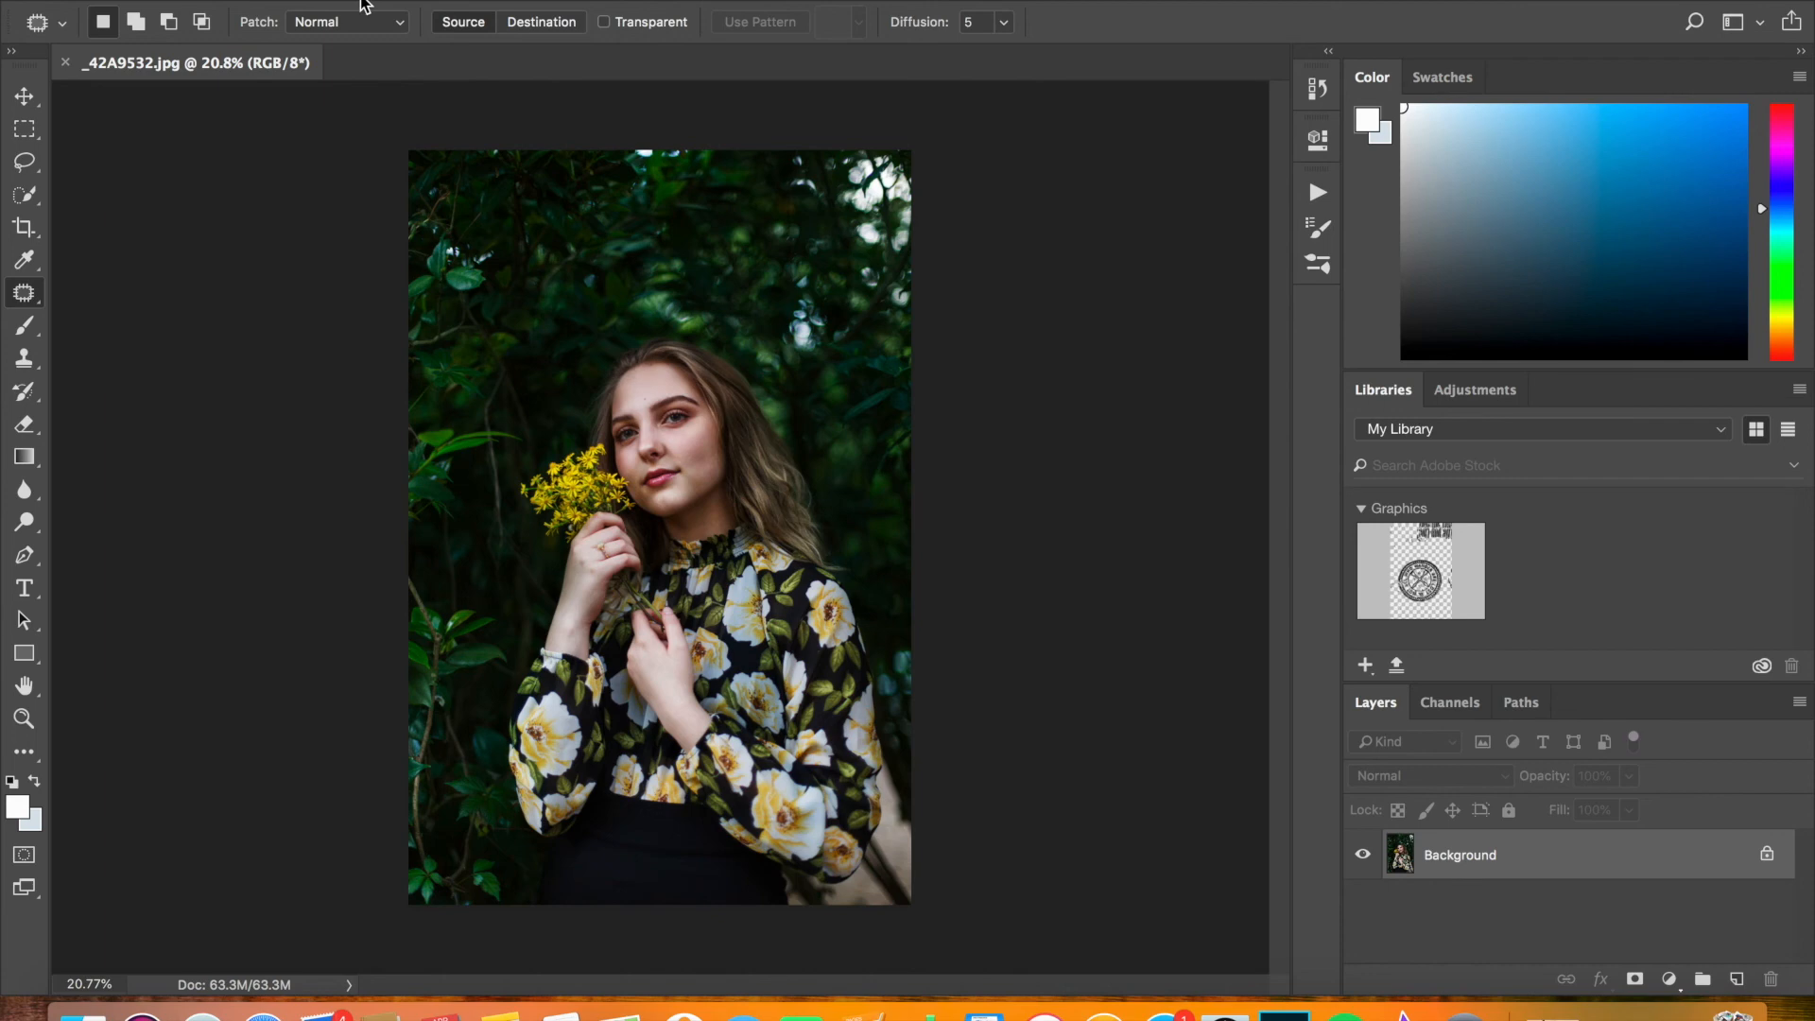
Open the raw photo _42A9532.CR2 from the client's folder under 2018, 2017-2018 Seniors on the My Passport drive
left_click(232, 0)
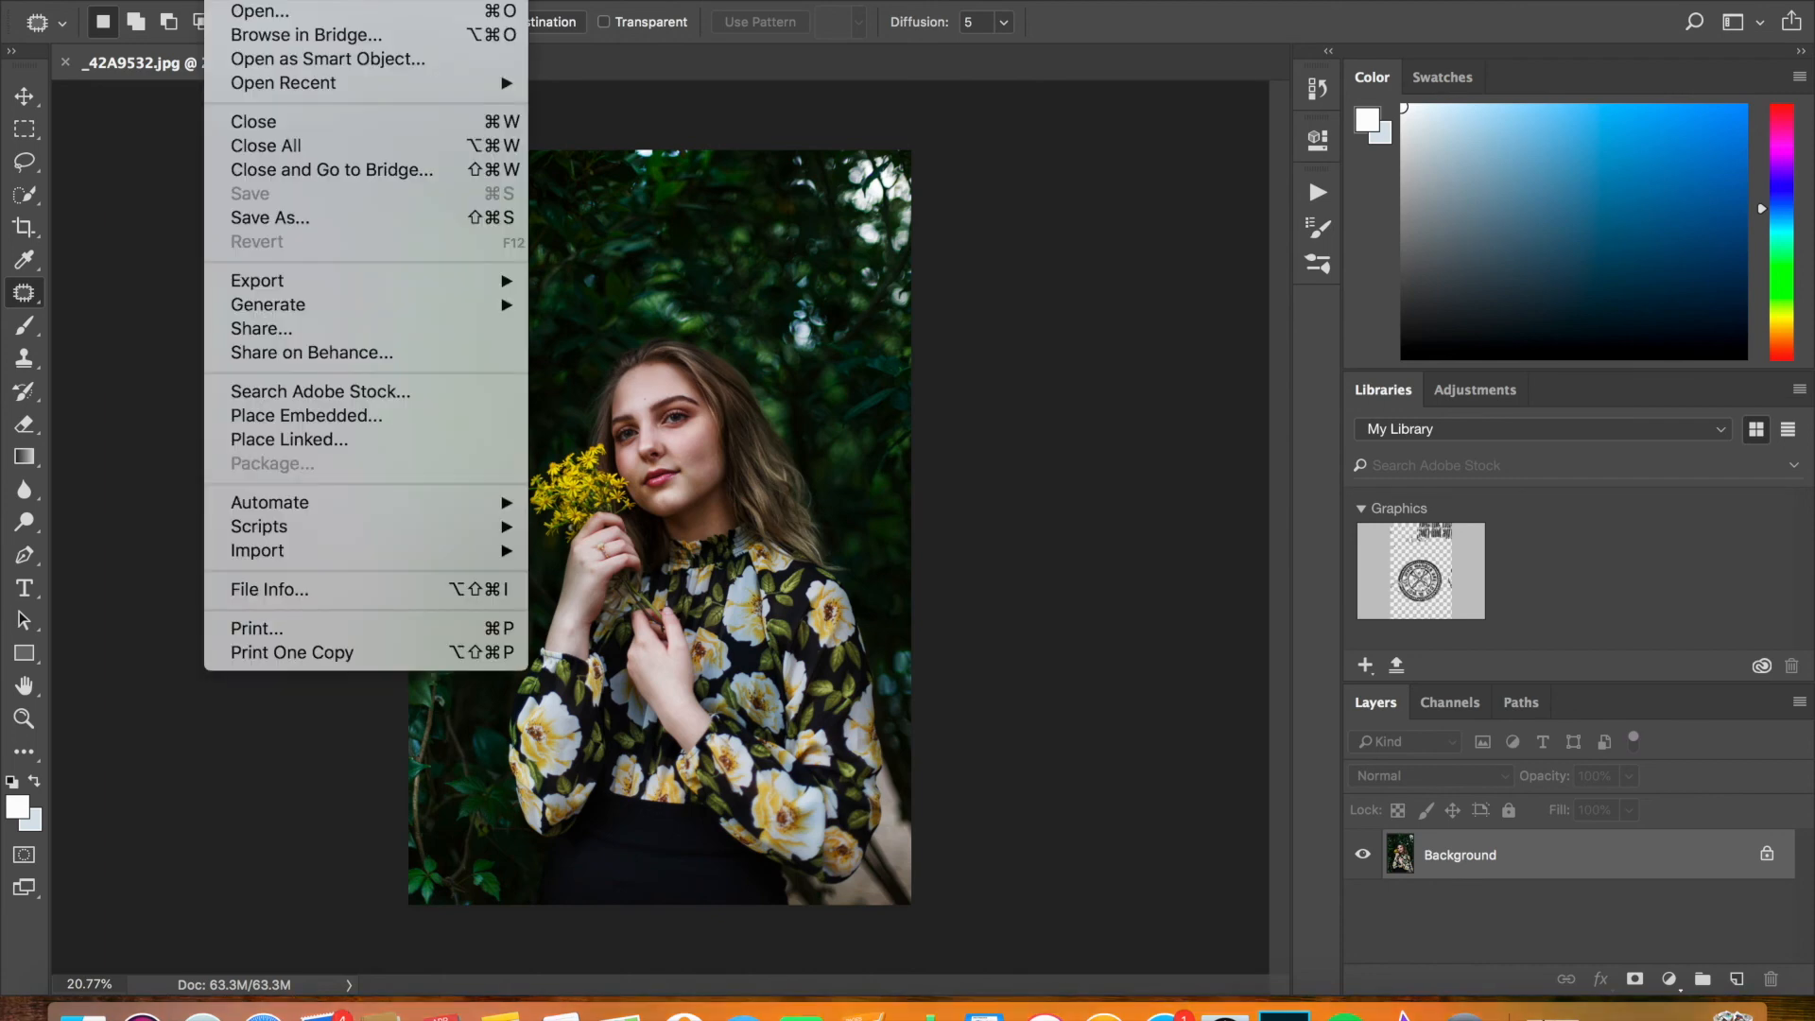
left_click(251, 11)
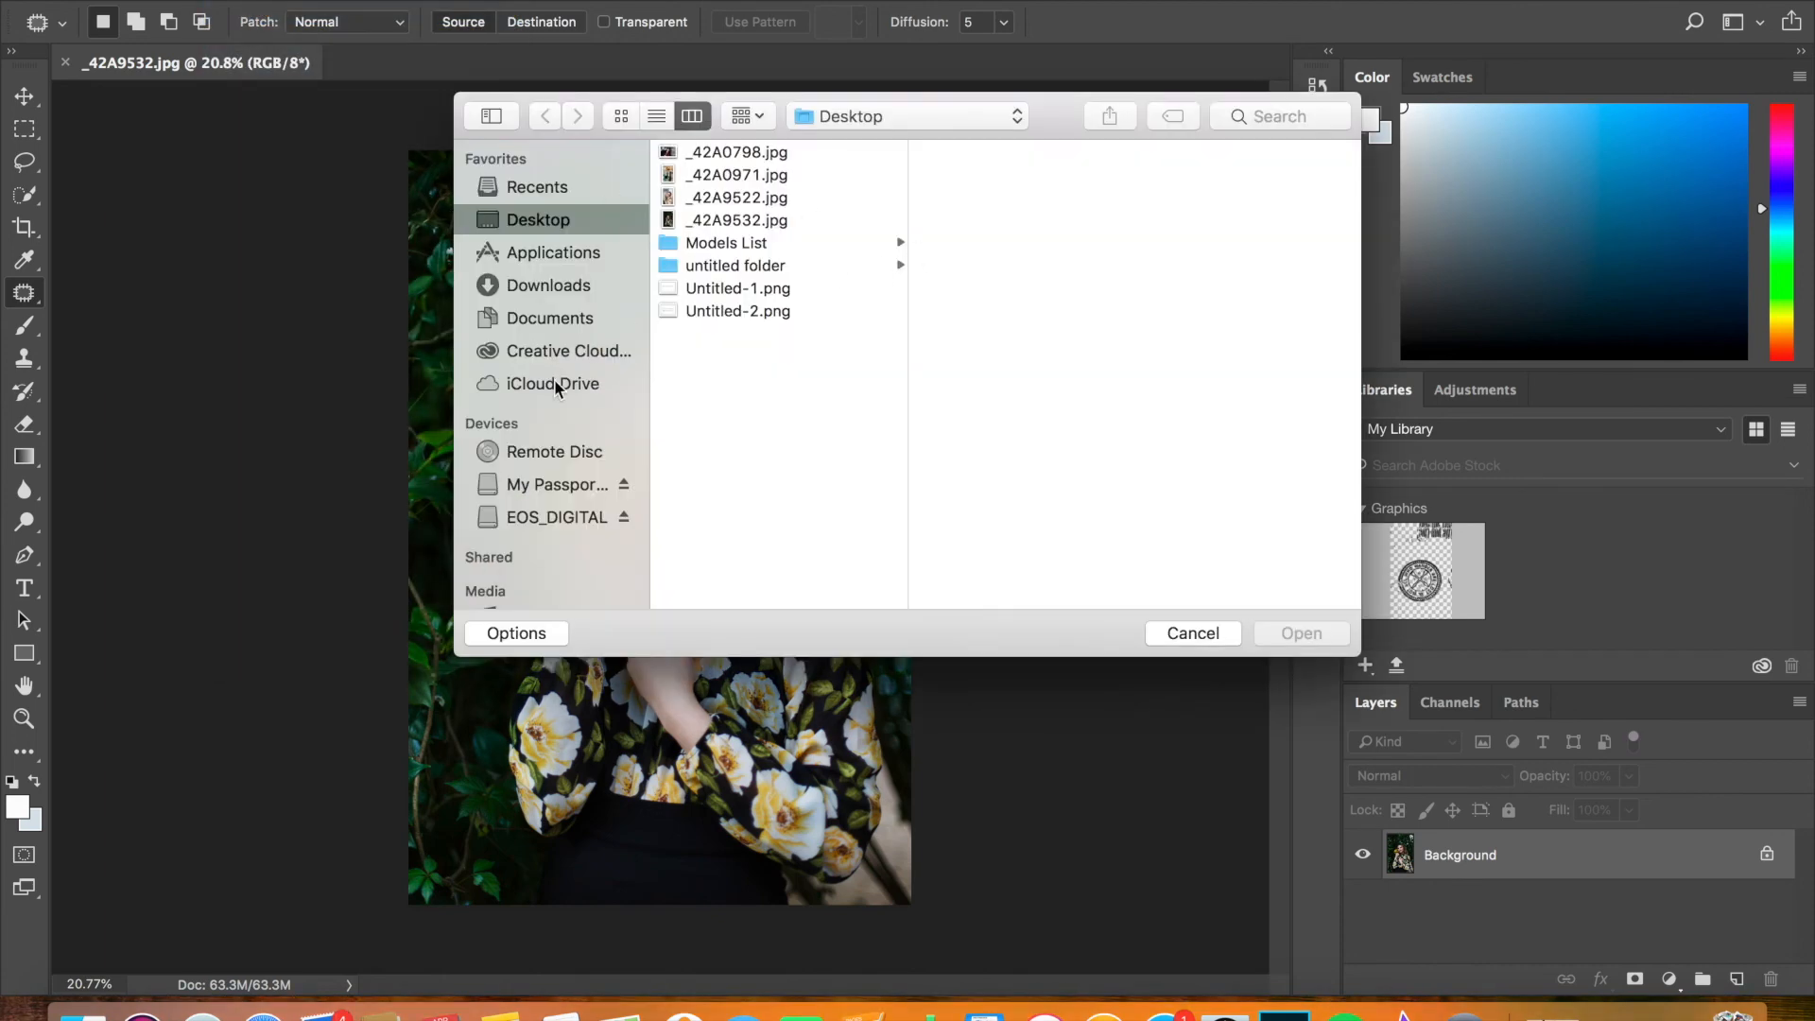
left_click(546, 484)
left_click(759, 198)
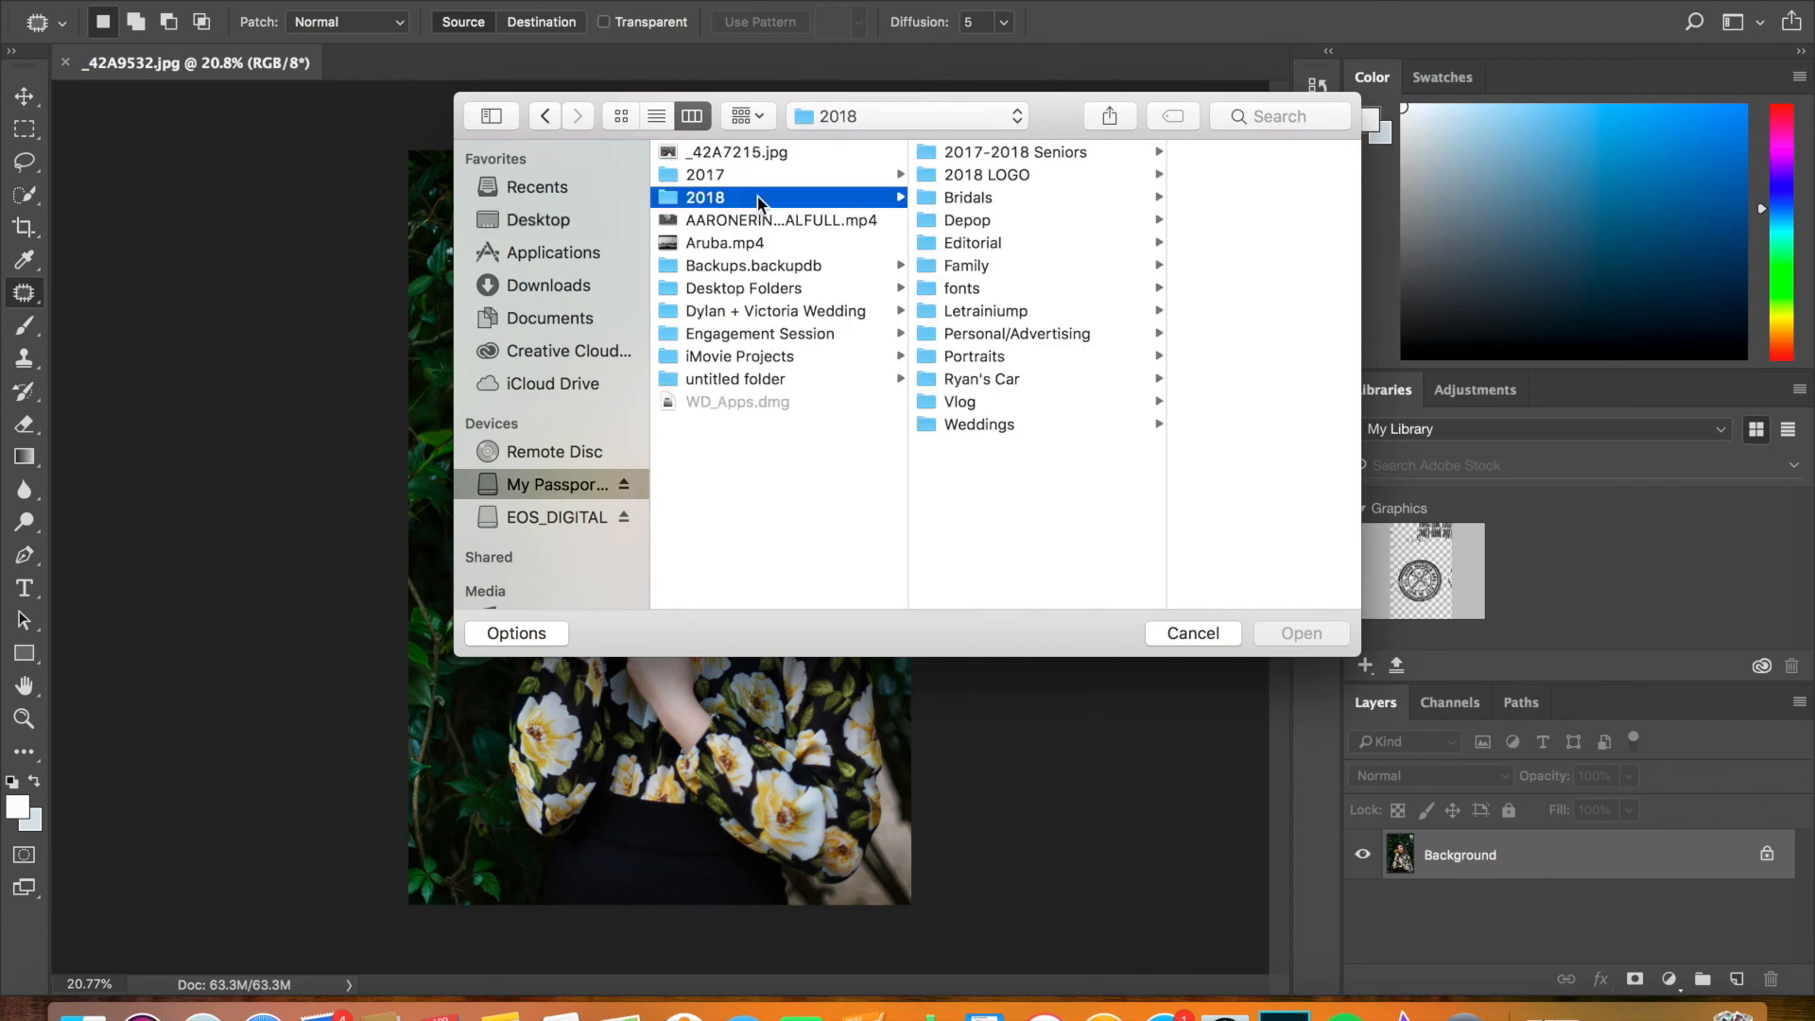
left_click(985, 152)
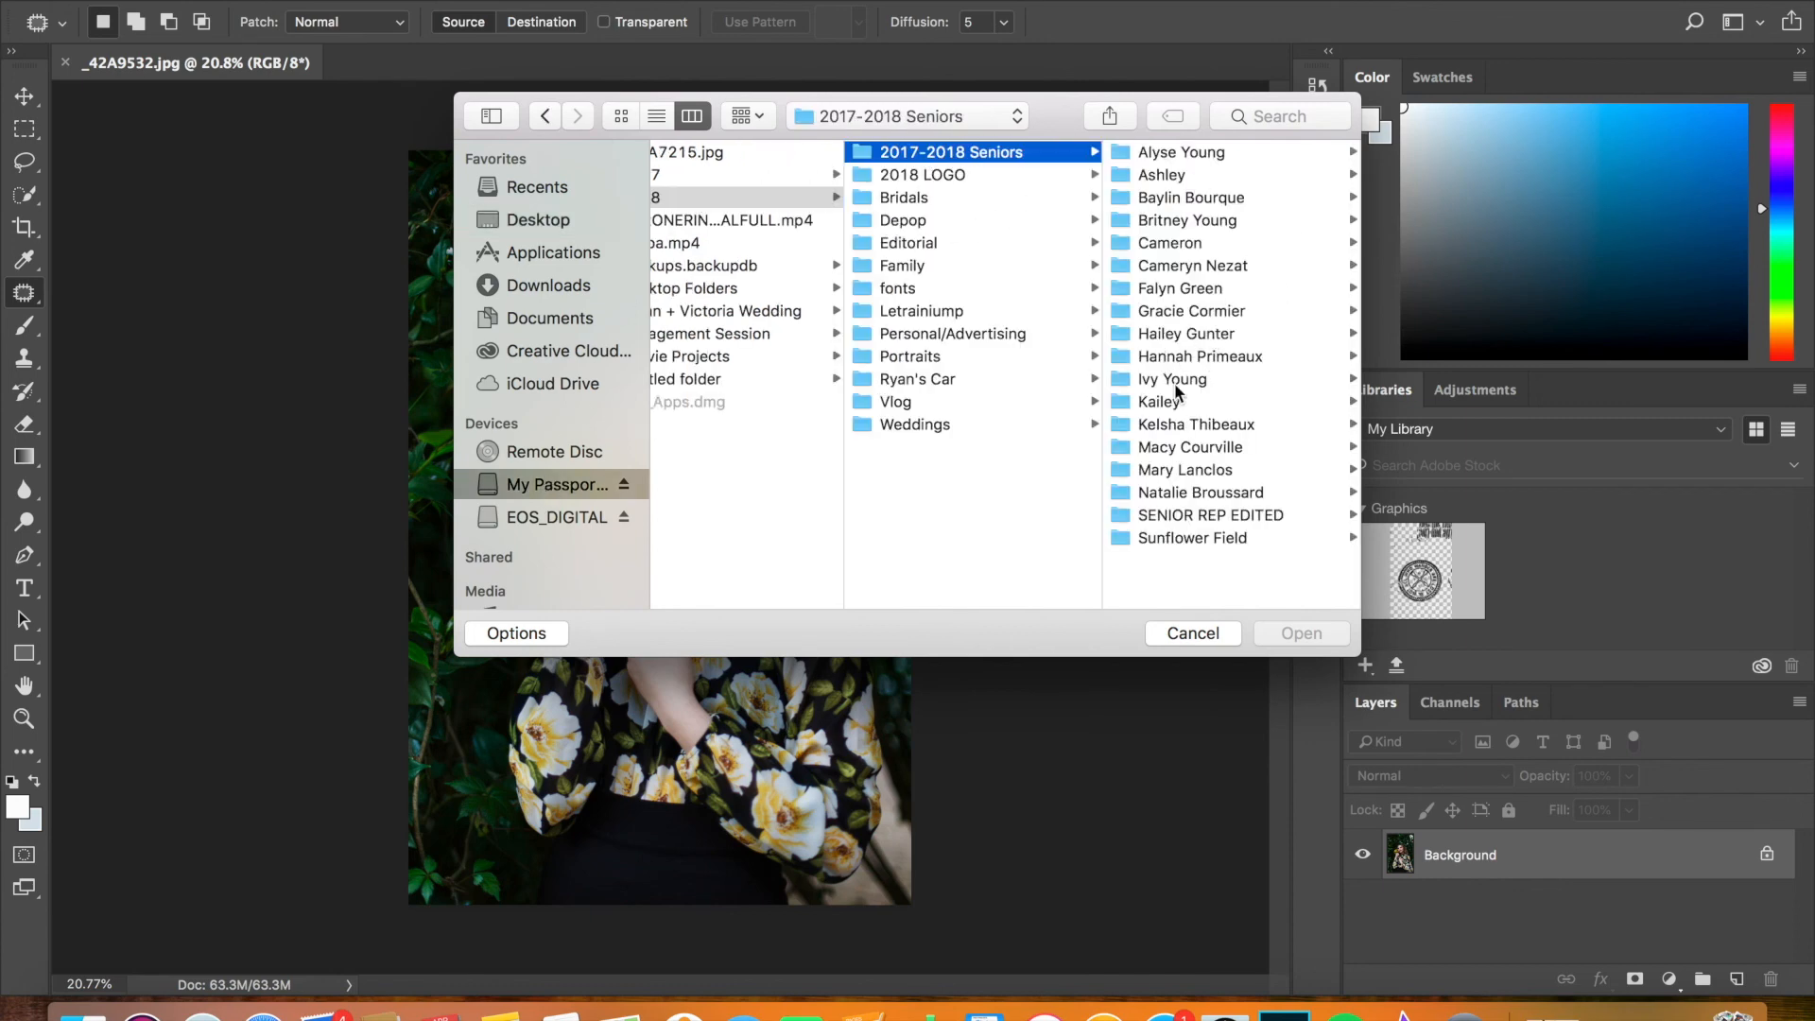
left_click(1183, 489)
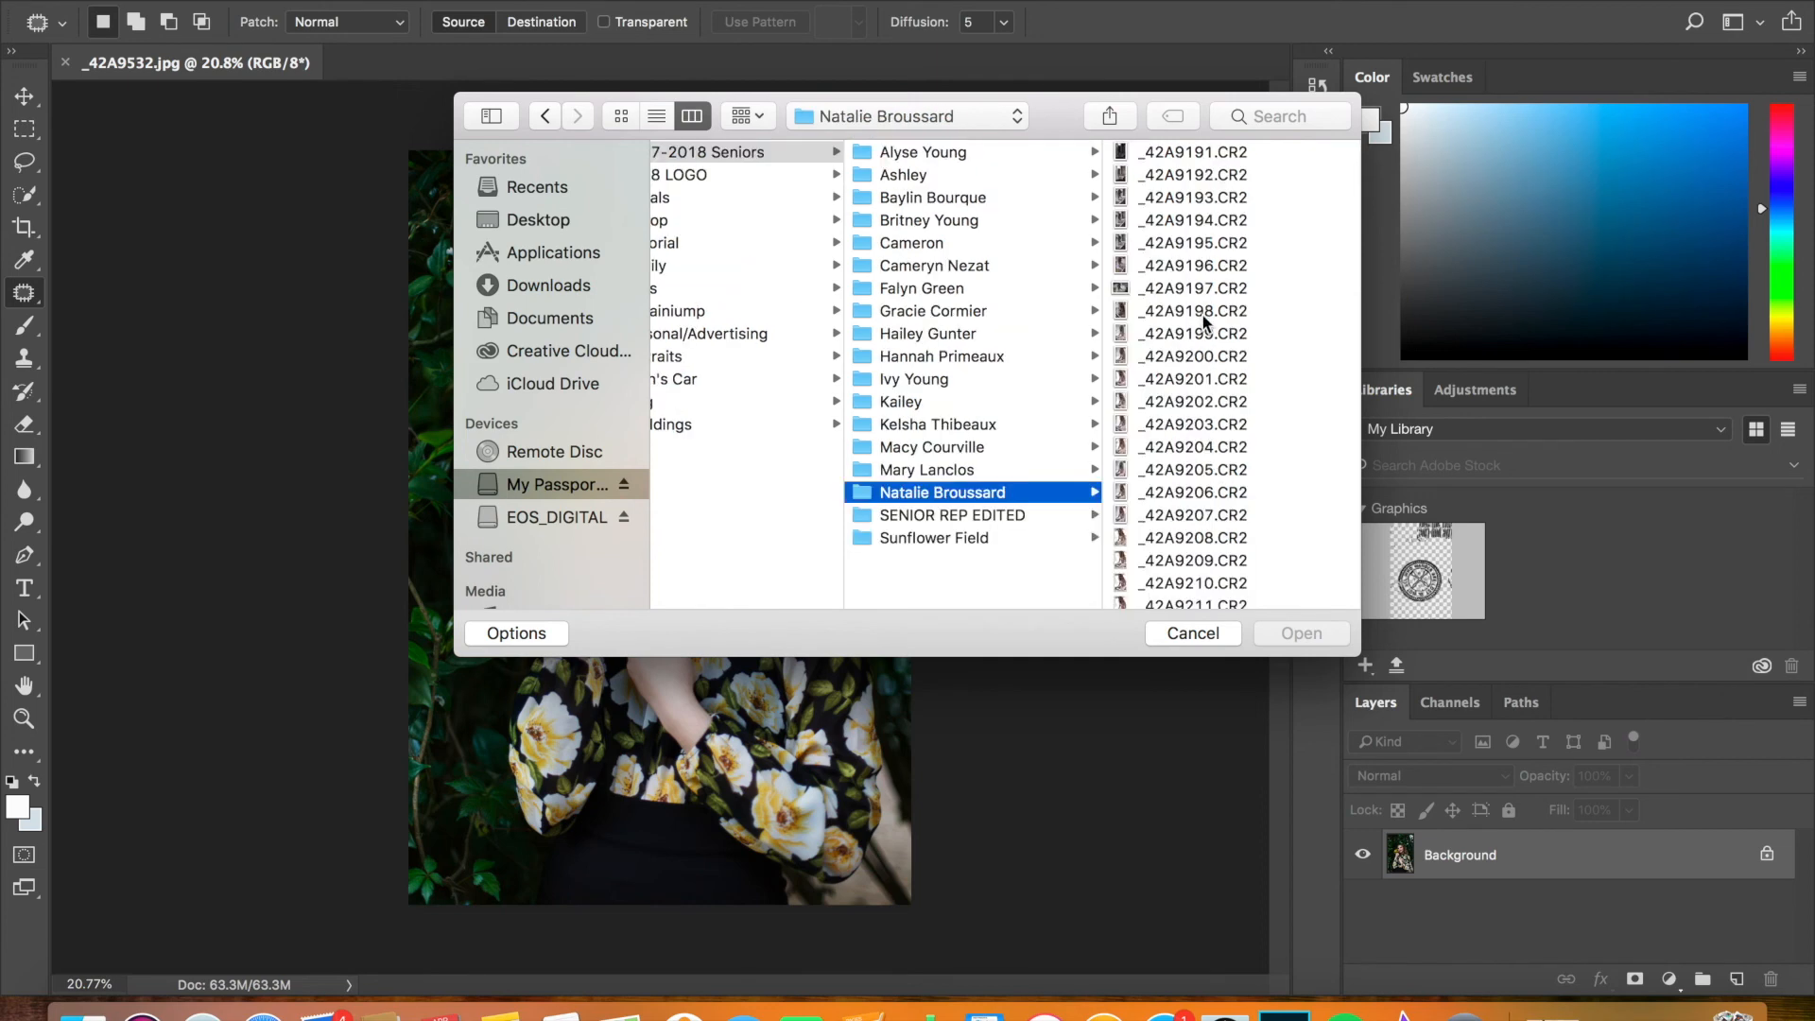
scroll(1202, 315, "down", 15)
scroll(1208, 422, "down", 20)
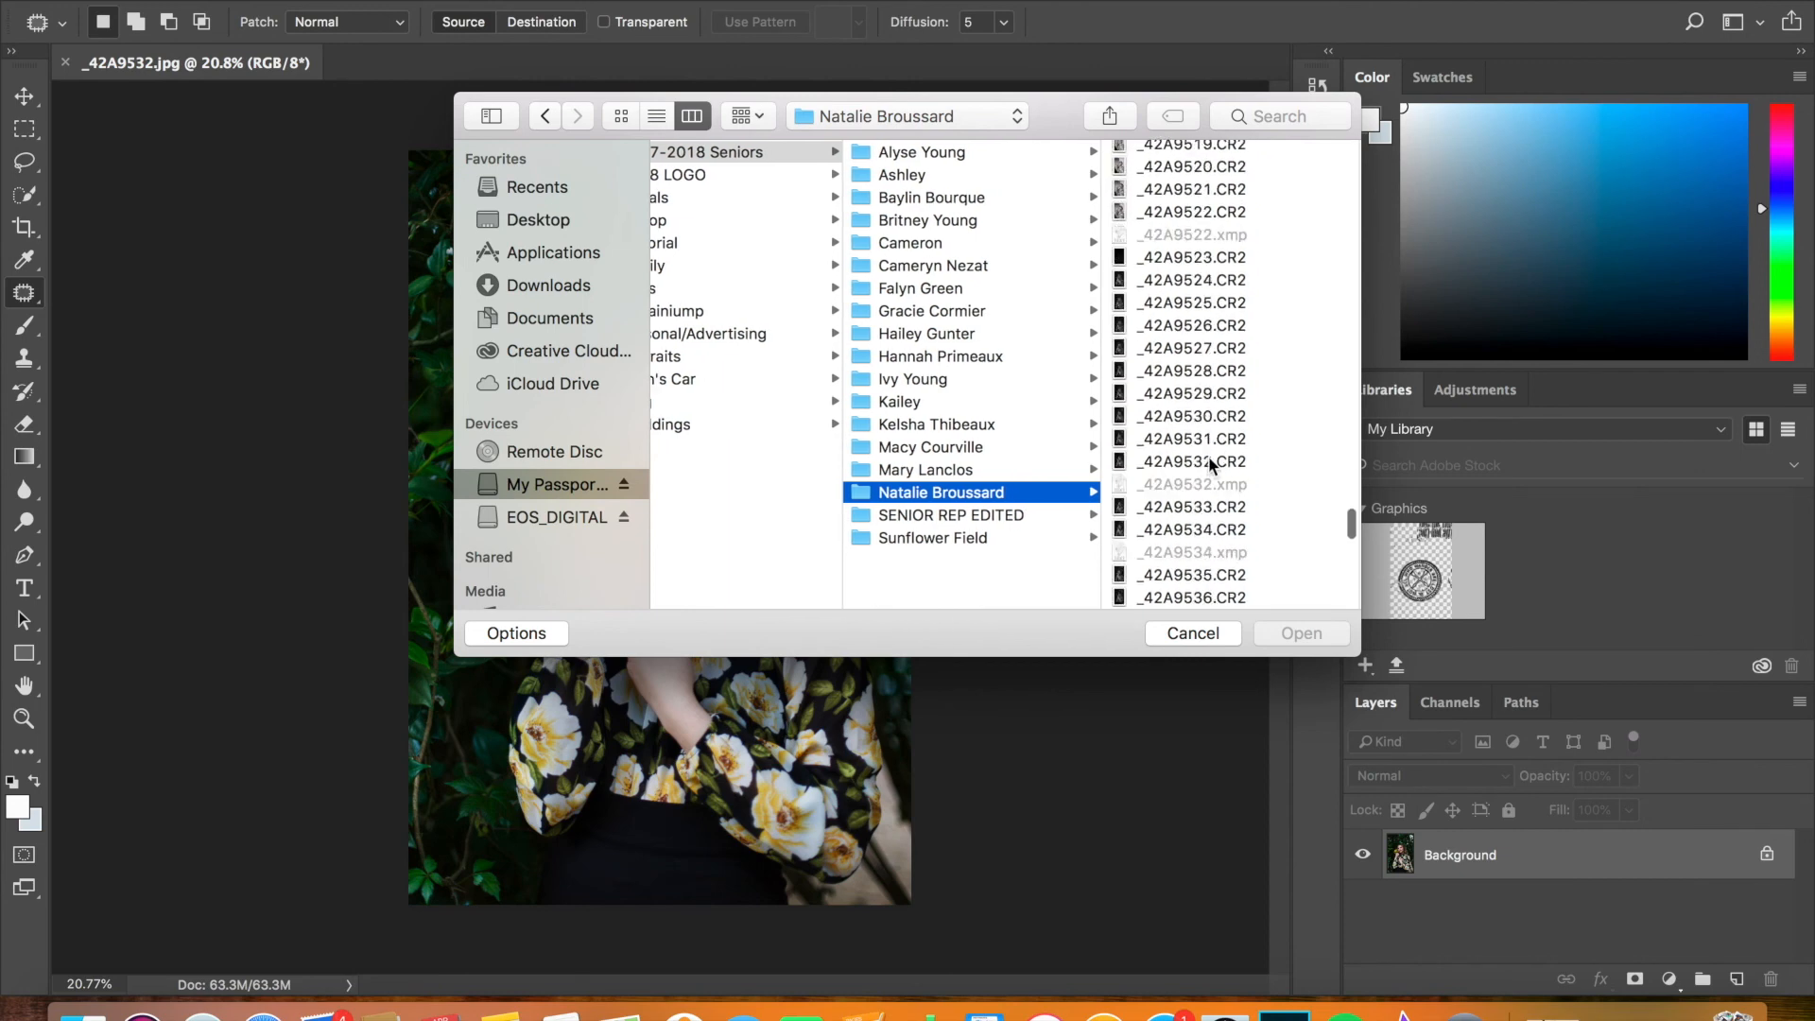
double_click(1209, 460)
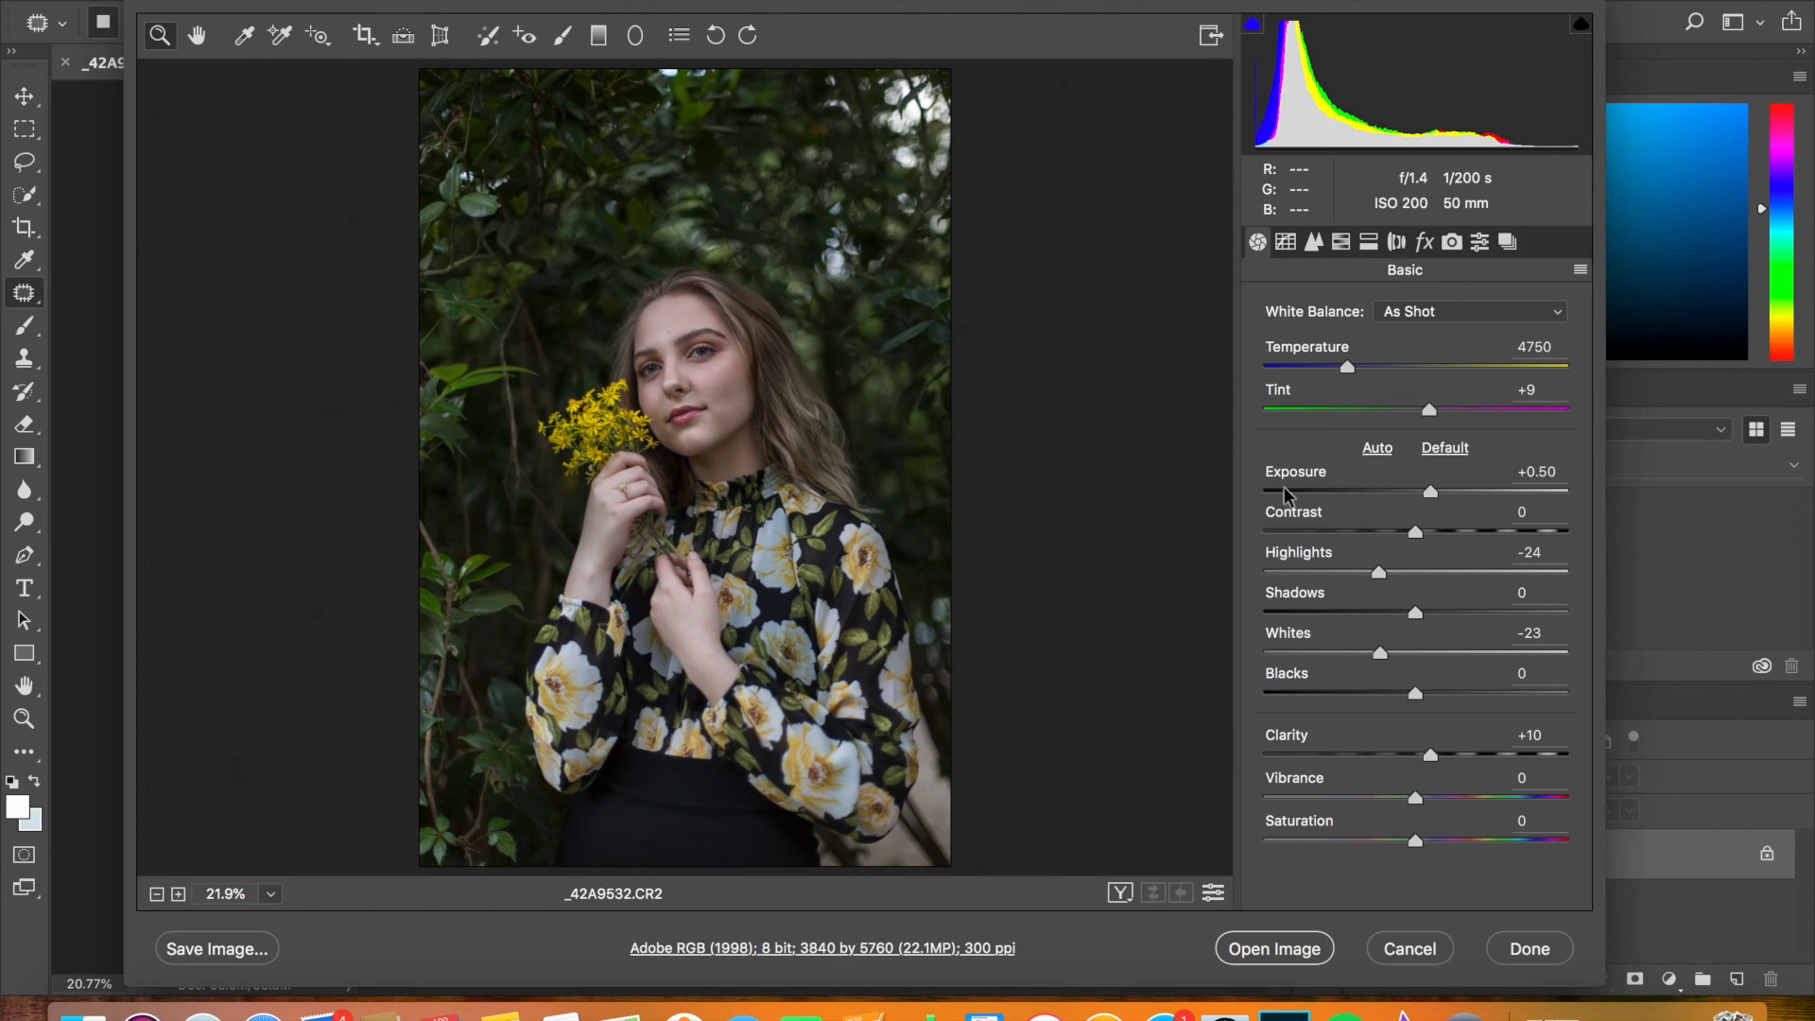
Try a lower exposure and near-neutral highlights and whites, finishing at exposure +0.50, highlights -25 and whites -23
left_click(1415, 490)
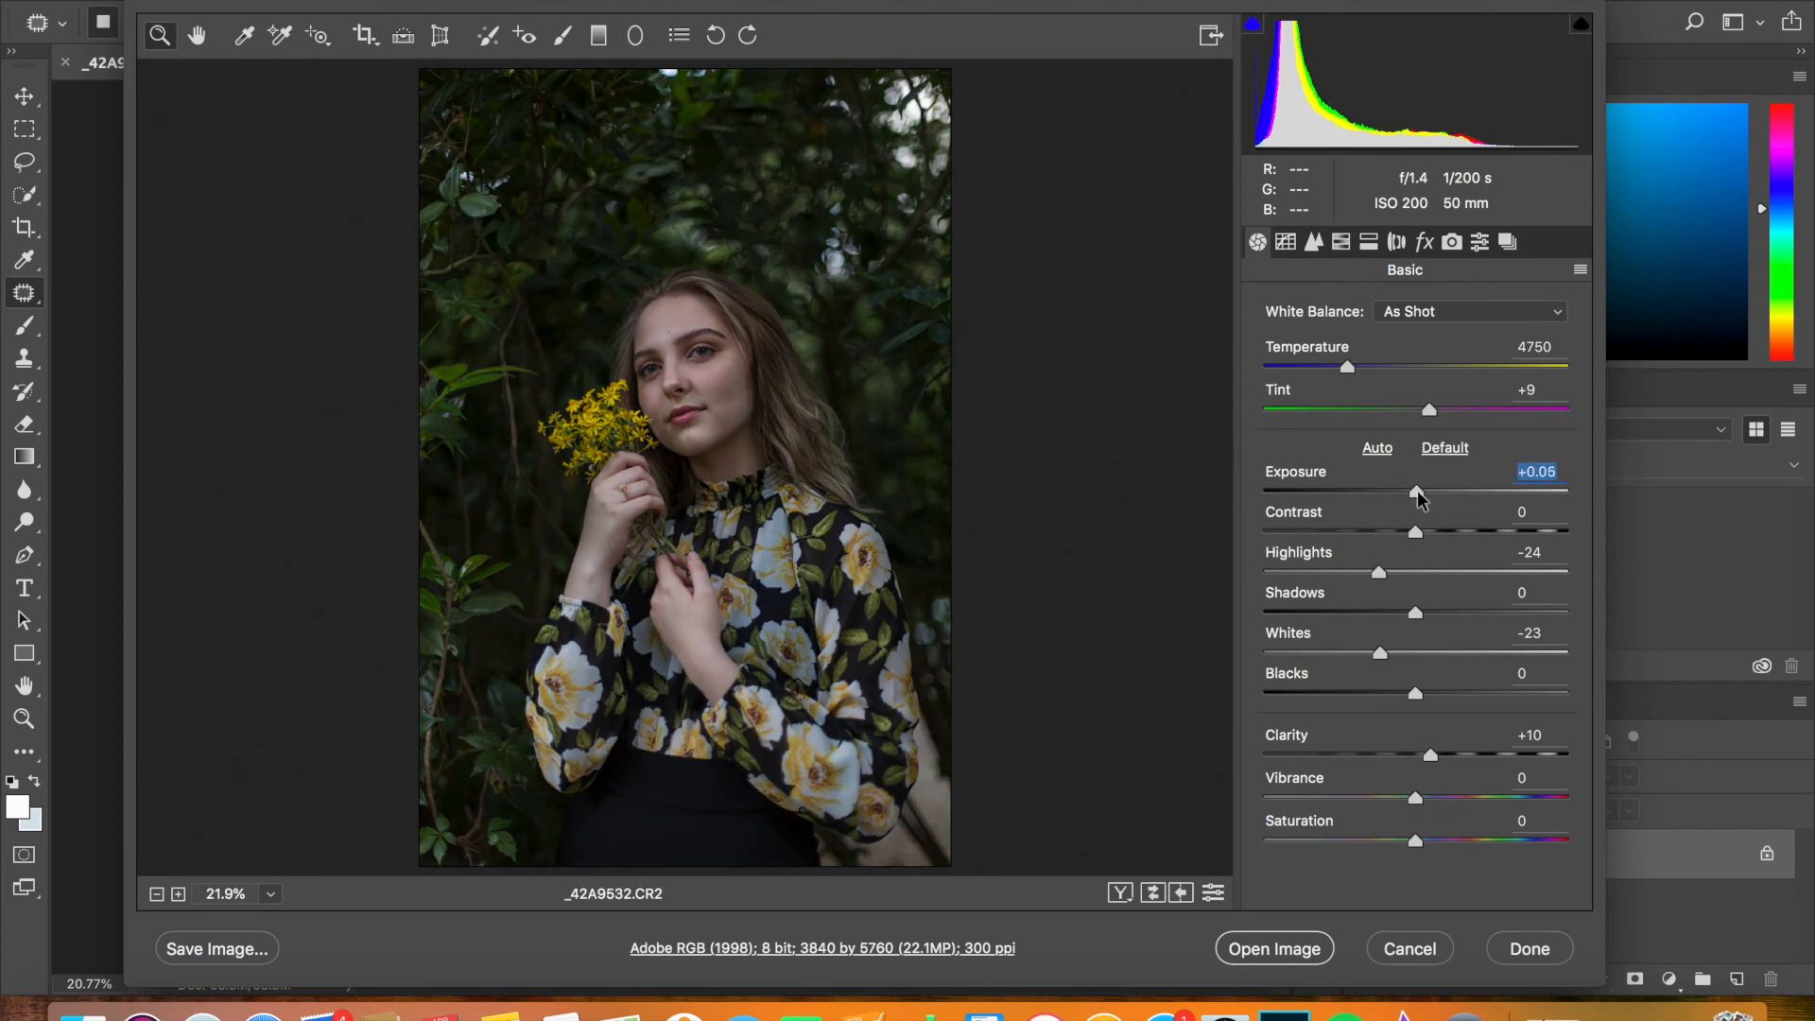
left_click_drag(1415, 489, 1429, 490)
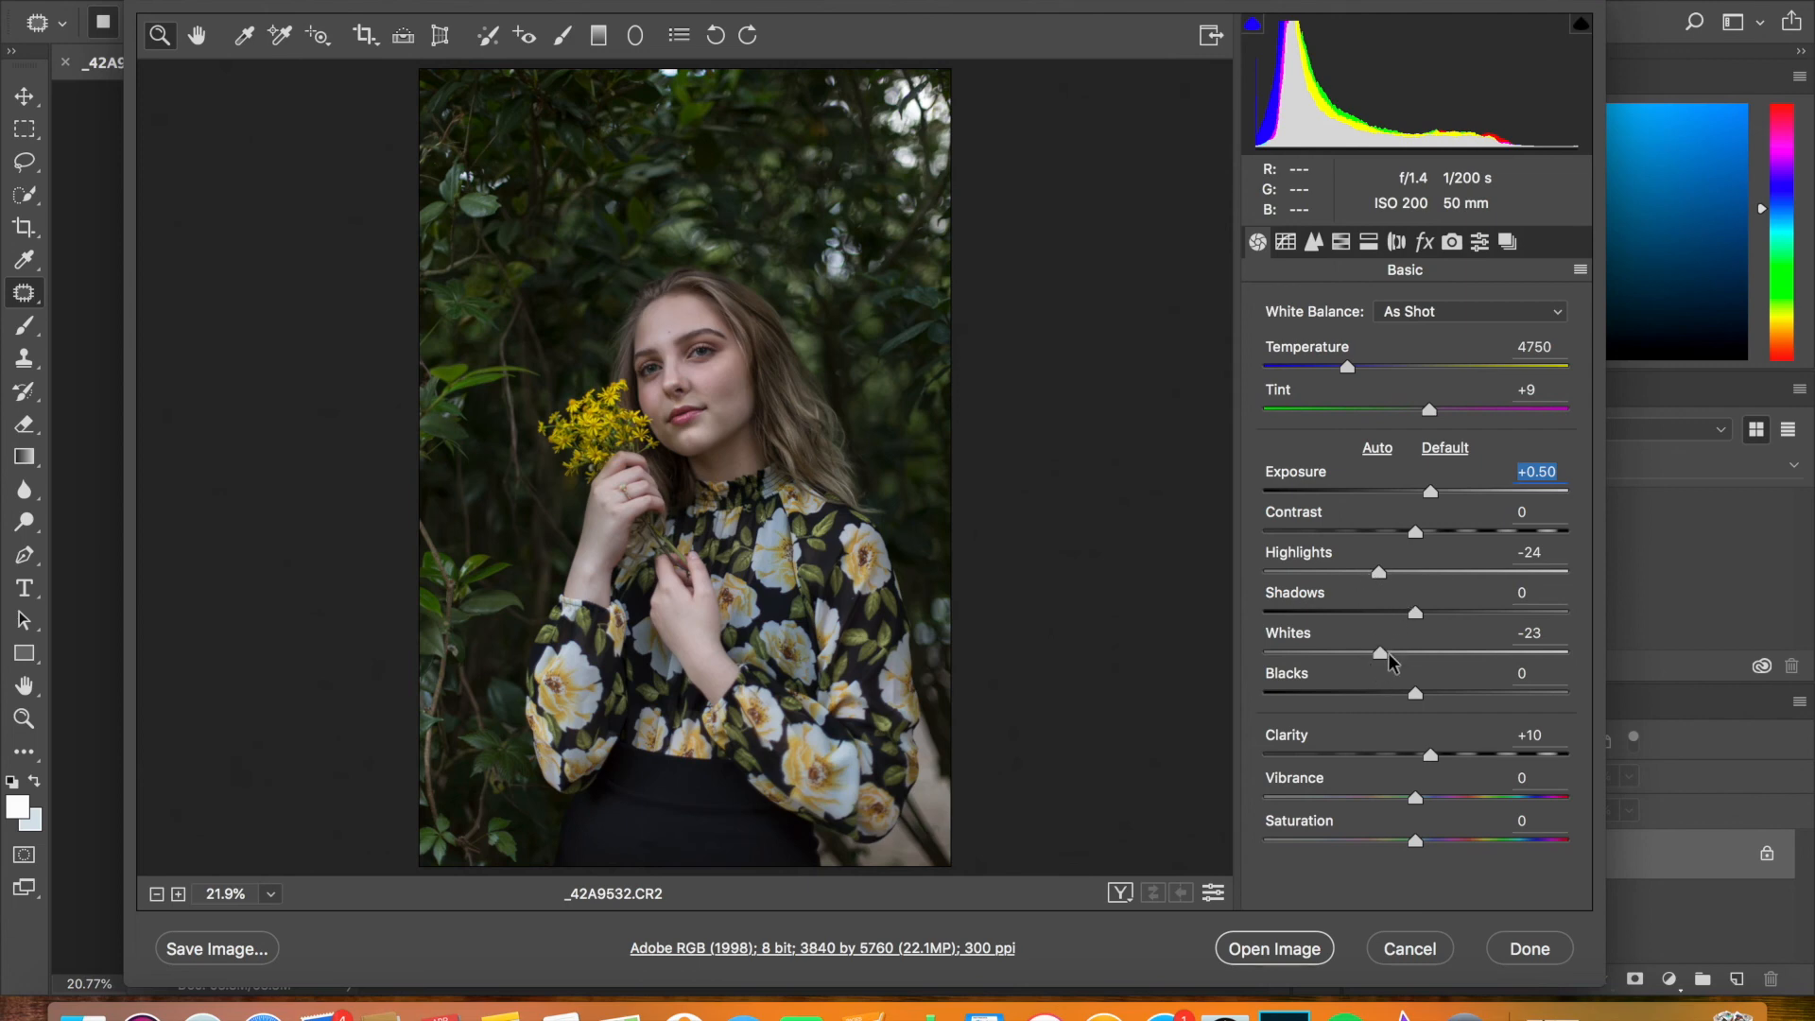
left_click(1412, 570)
left_click(1412, 652)
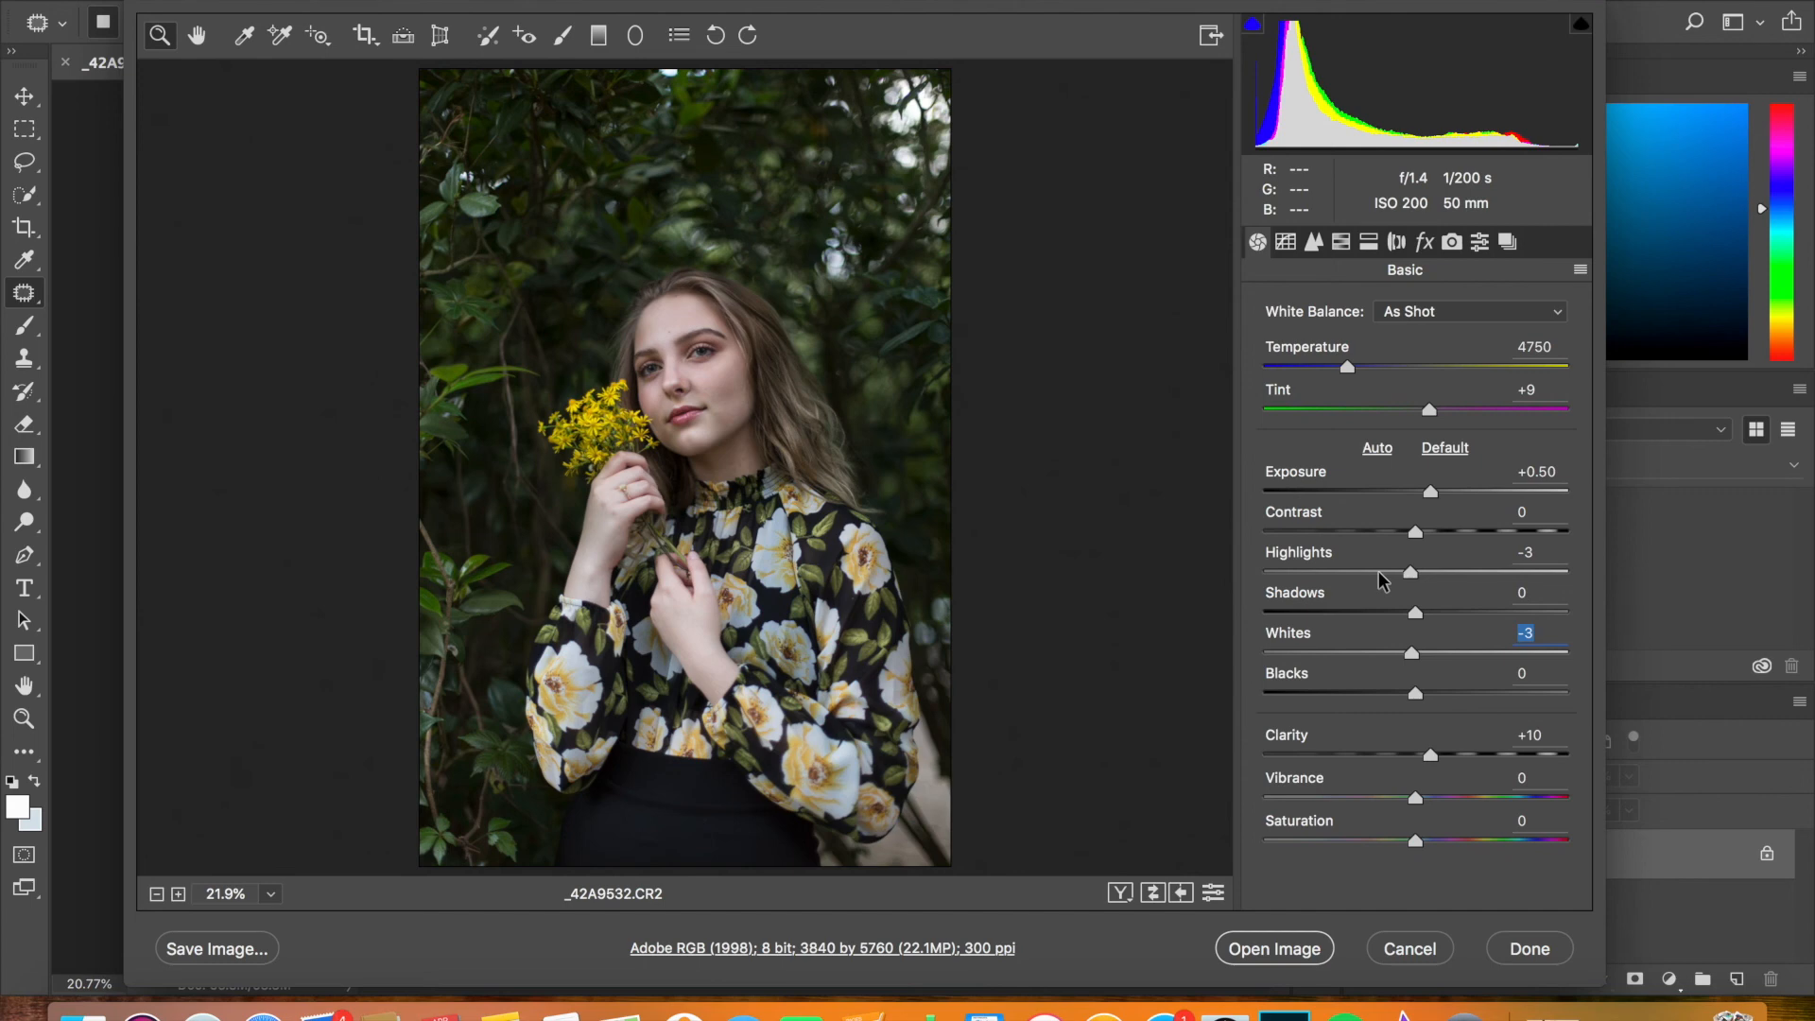
left_click(1378, 572)
left_click(1380, 652)
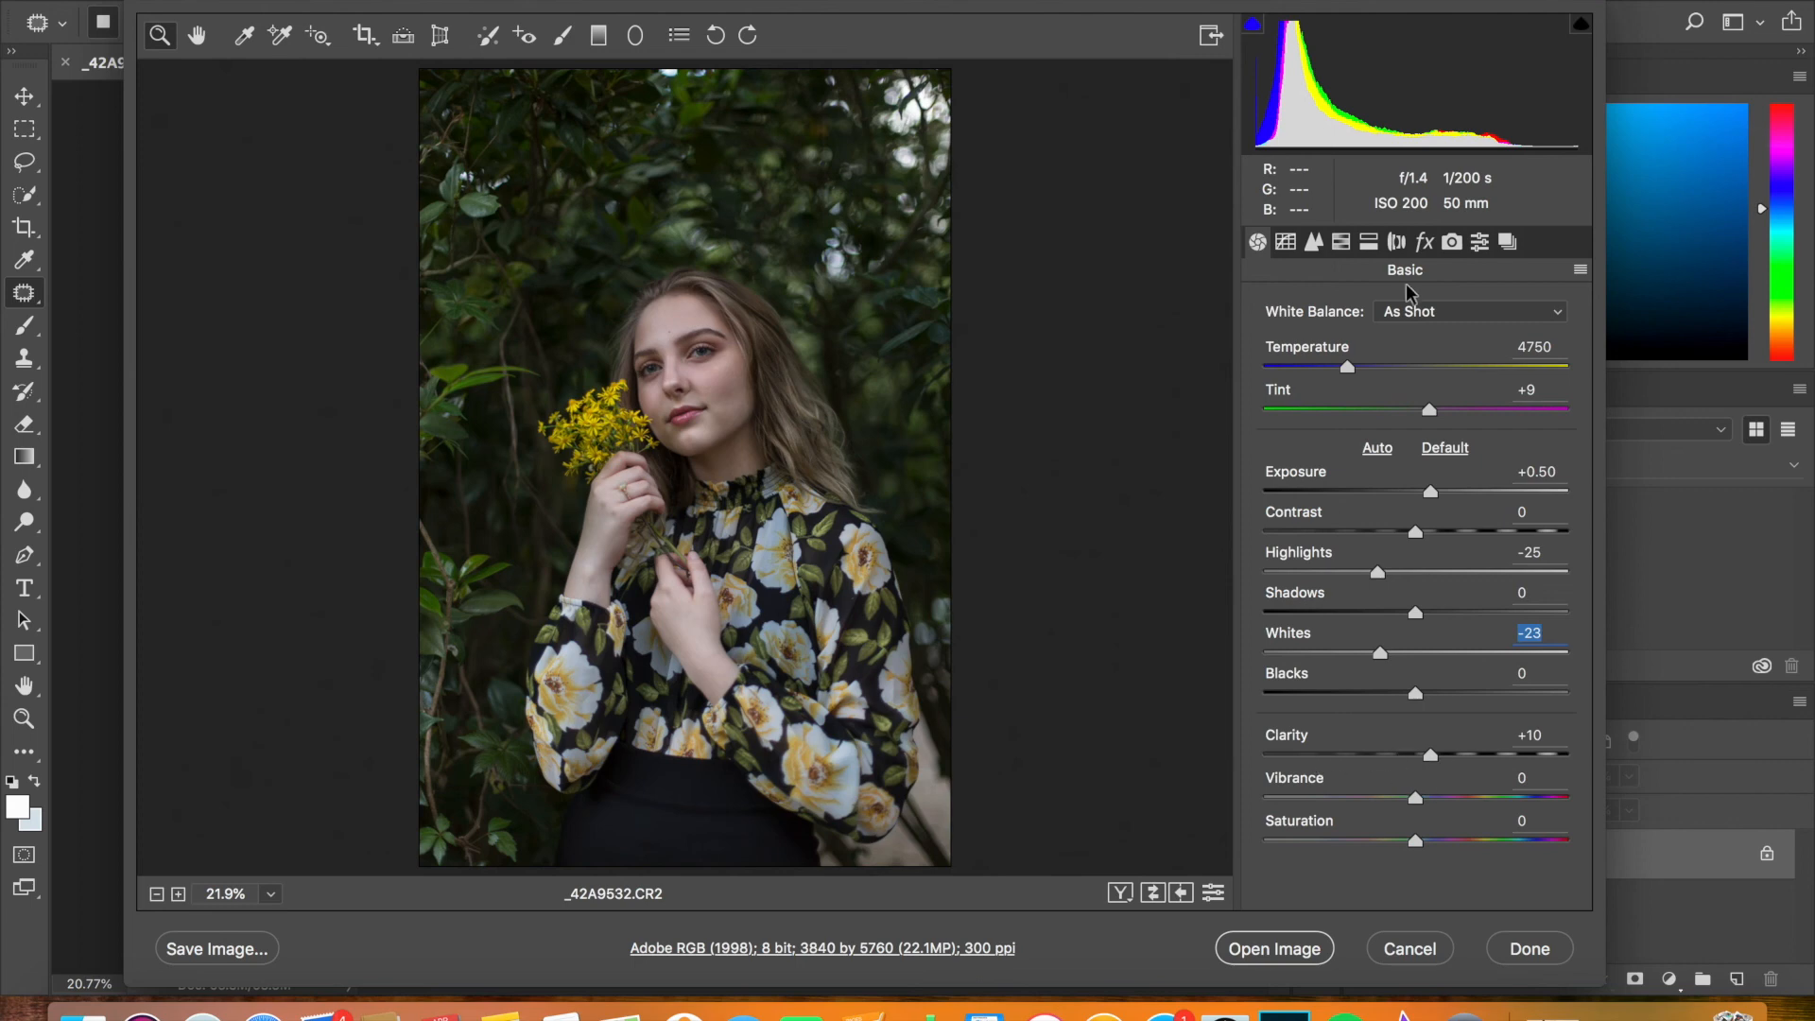
Review the sharpening and noise reduction settings, and compare the photo with lens profile corrections disabled and enabled
left_click(1313, 242)
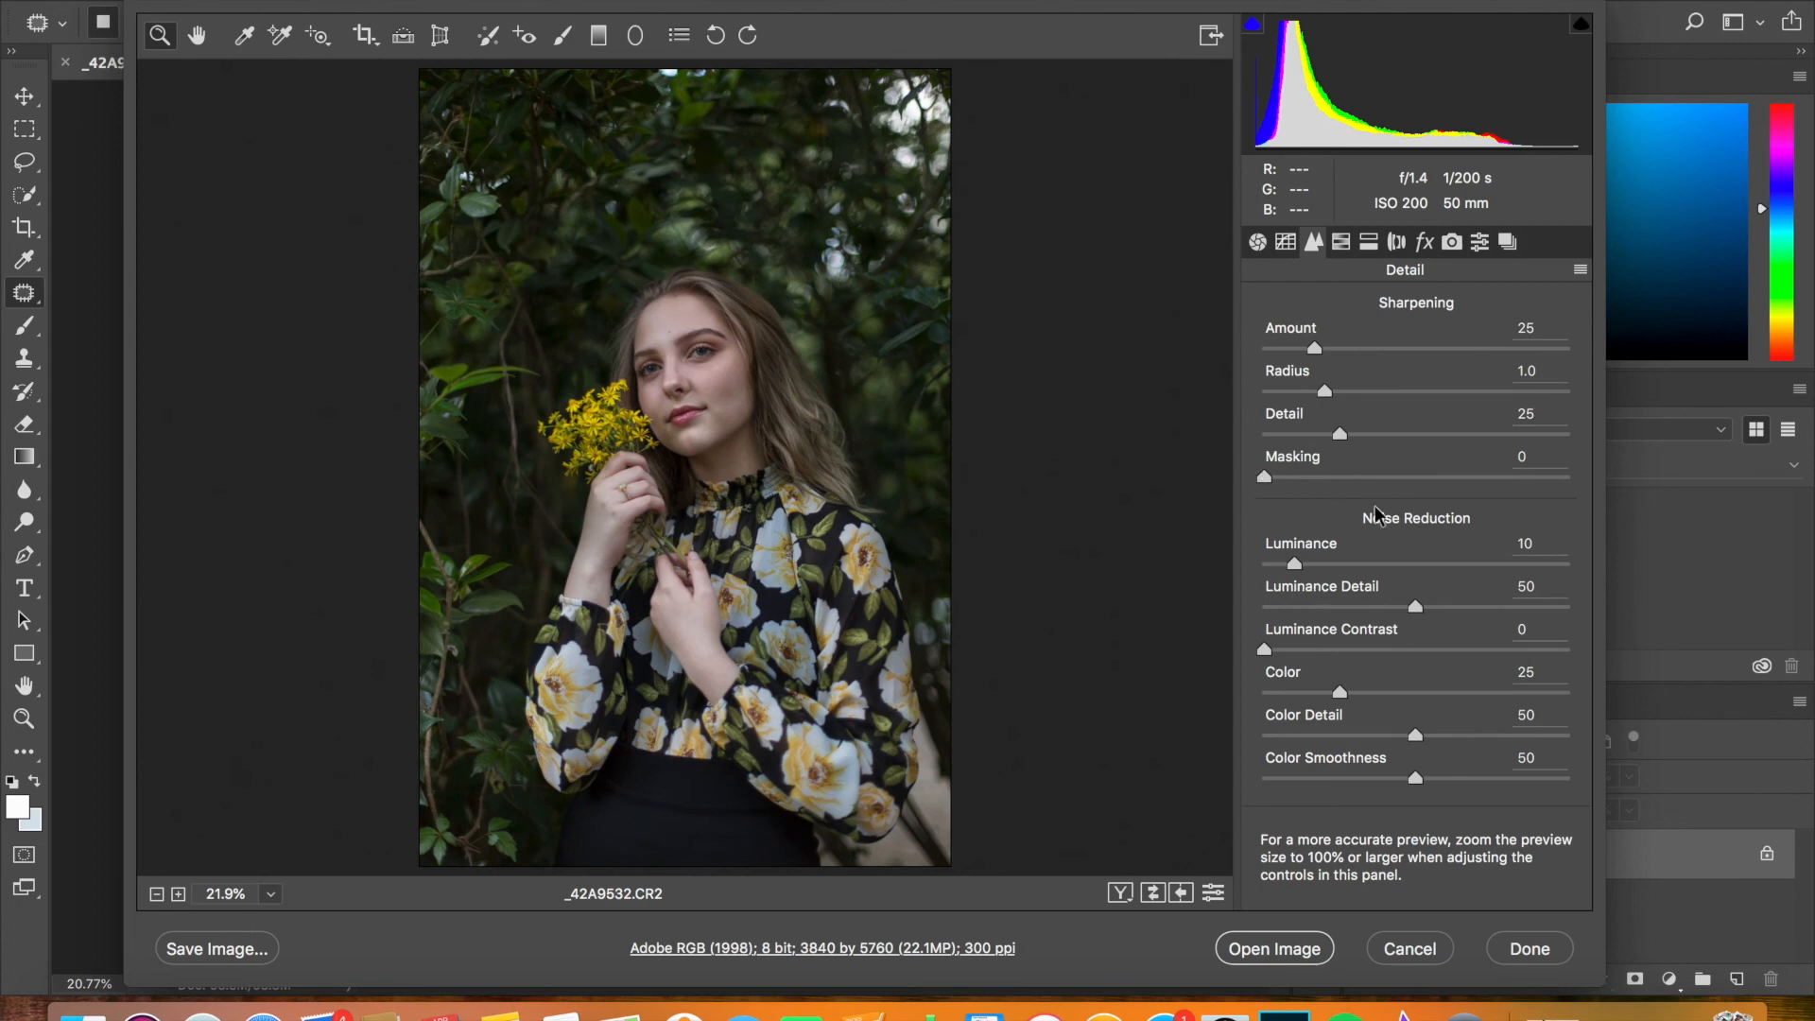
left_click(1395, 248)
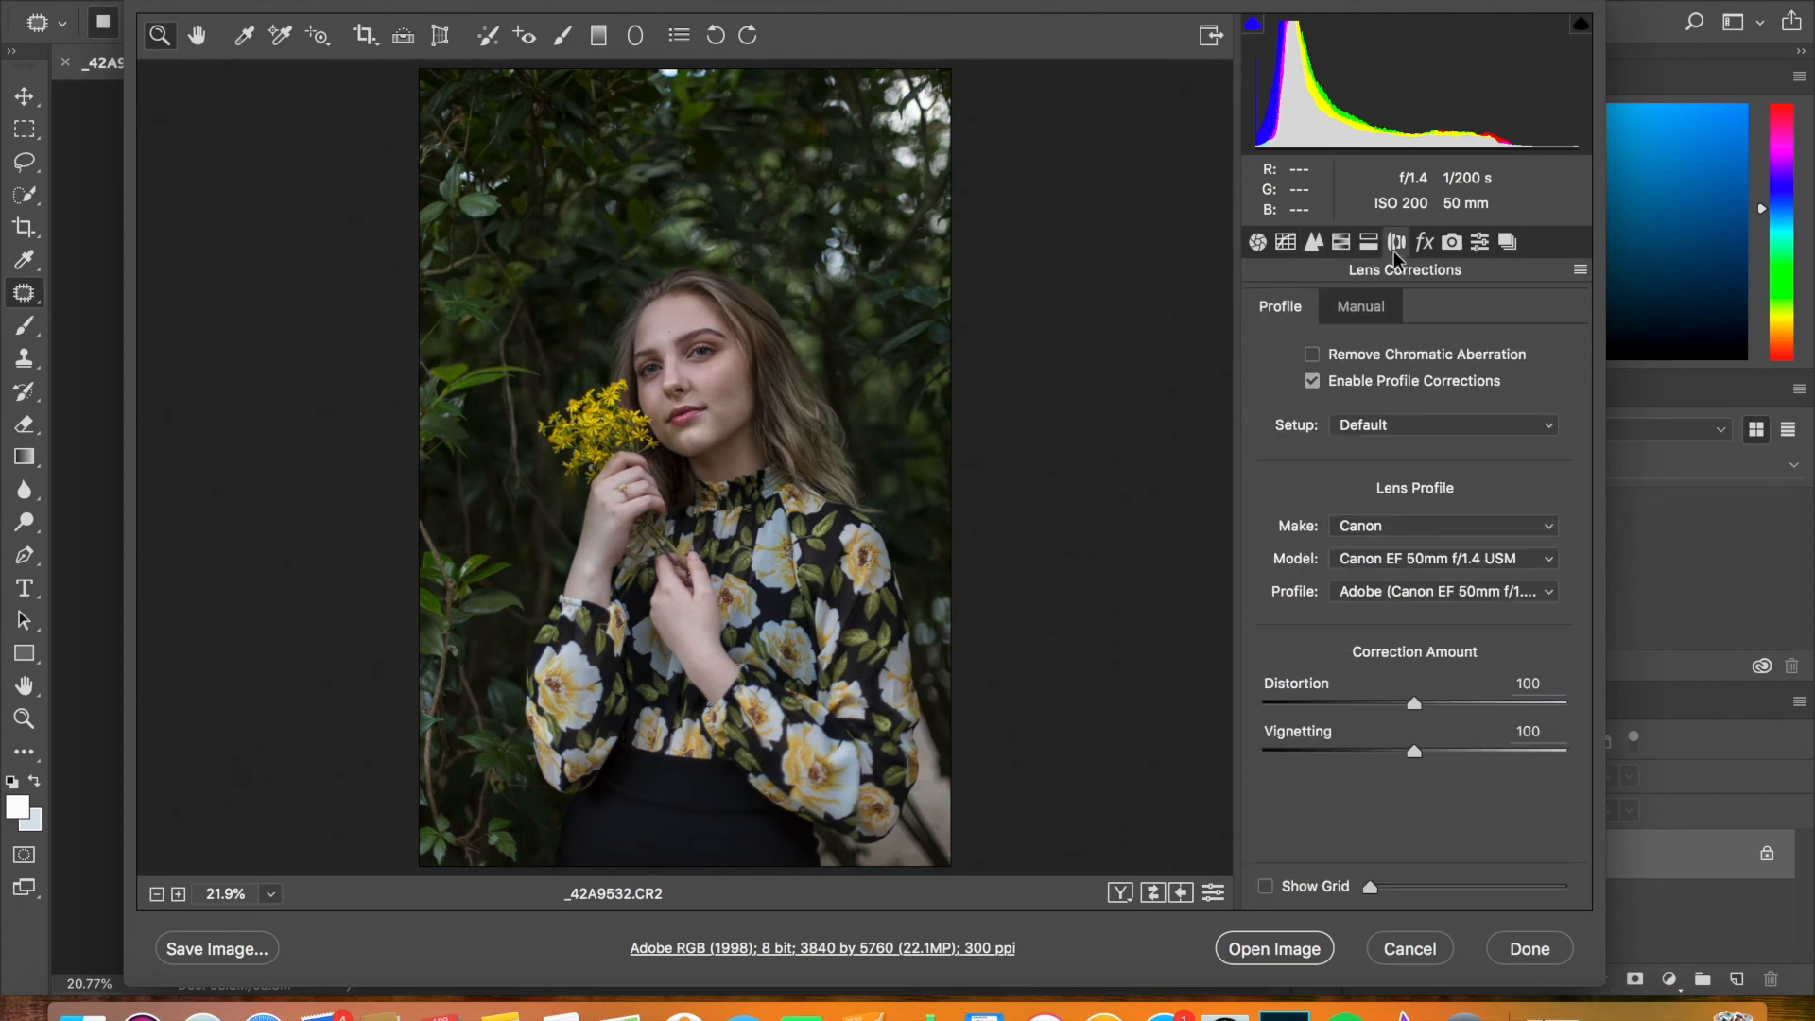
left_click(1314, 382)
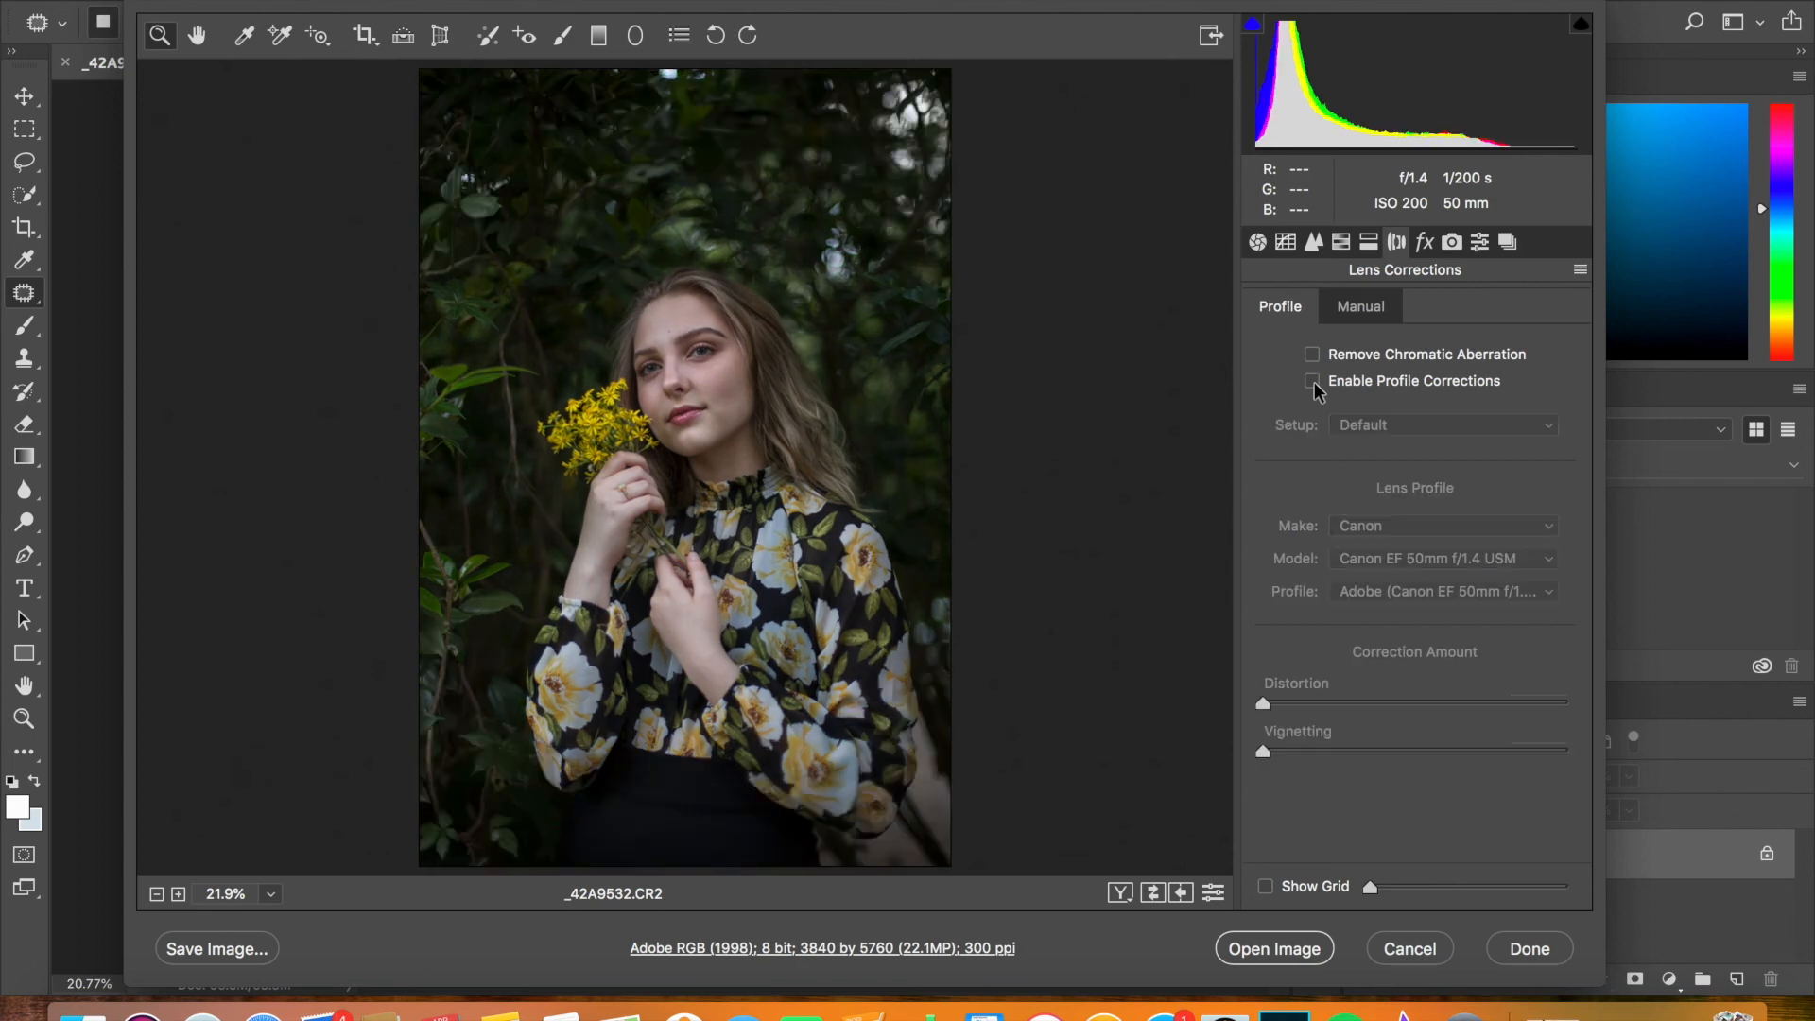
left_click(1314, 382)
left_click(1313, 382)
left_click(1314, 382)
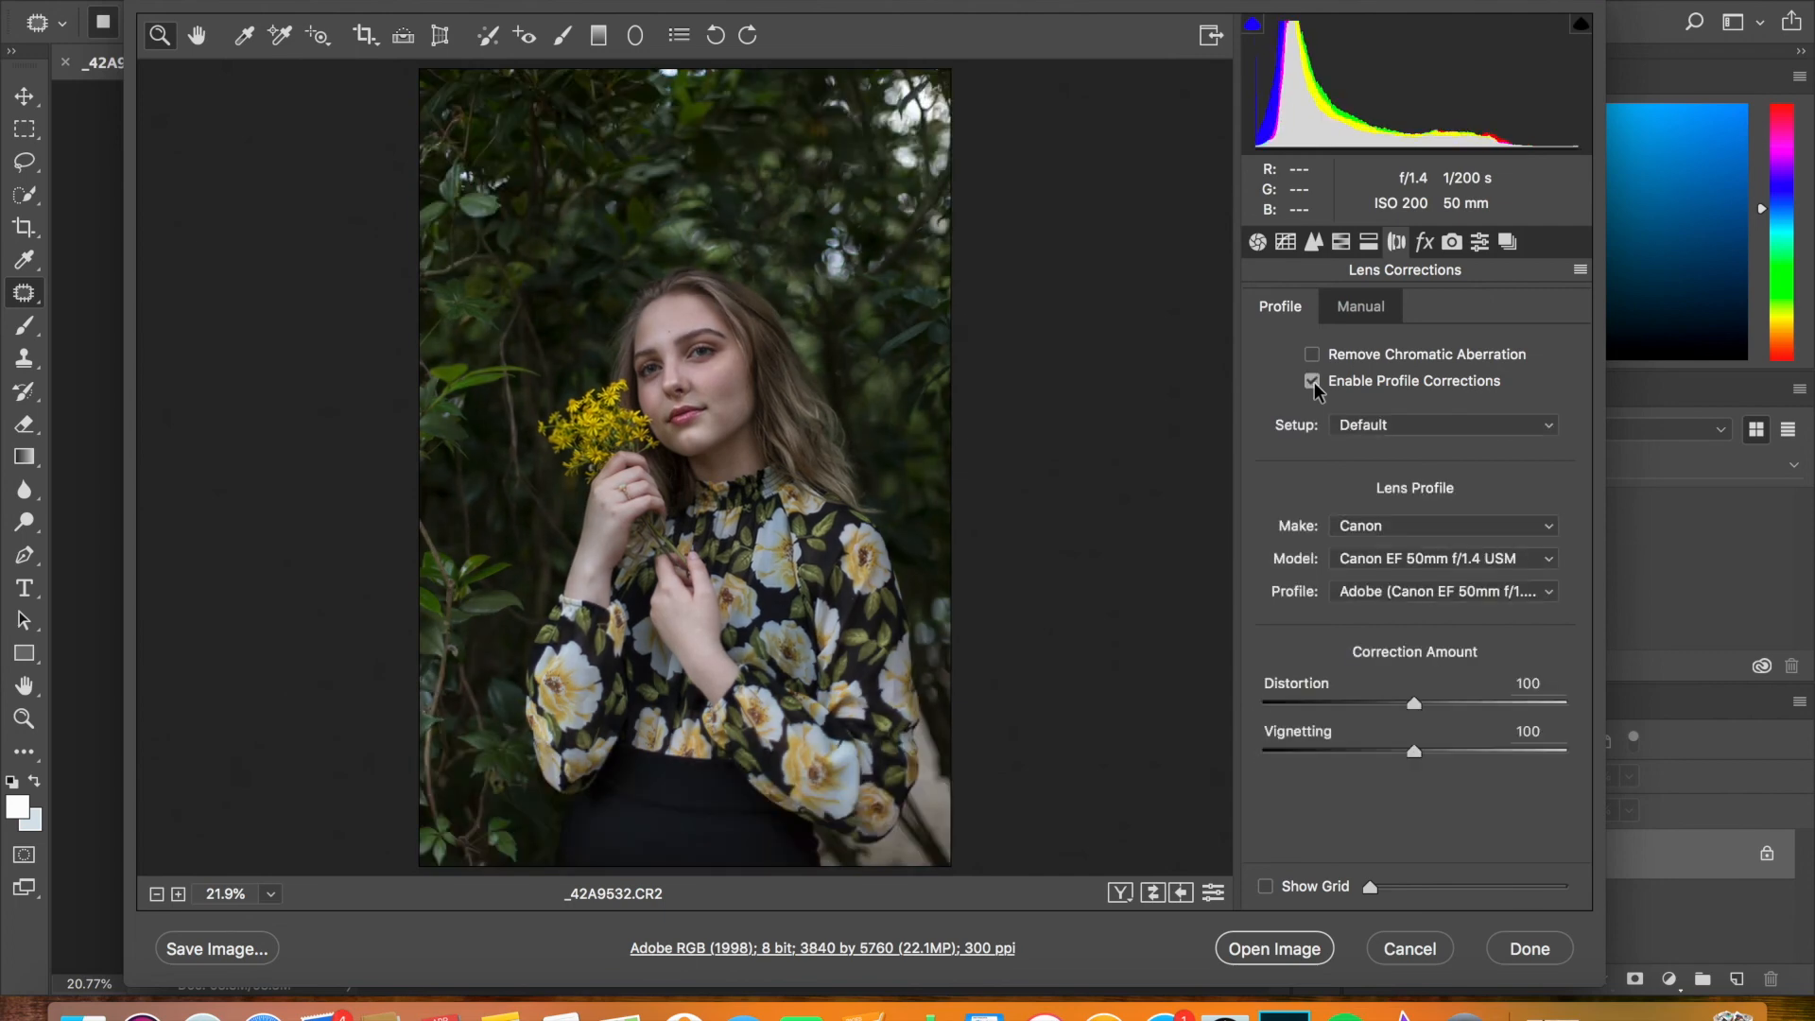
Return to the basic raw adjustments and open the processed photo for layer editing
left_click(1257, 246)
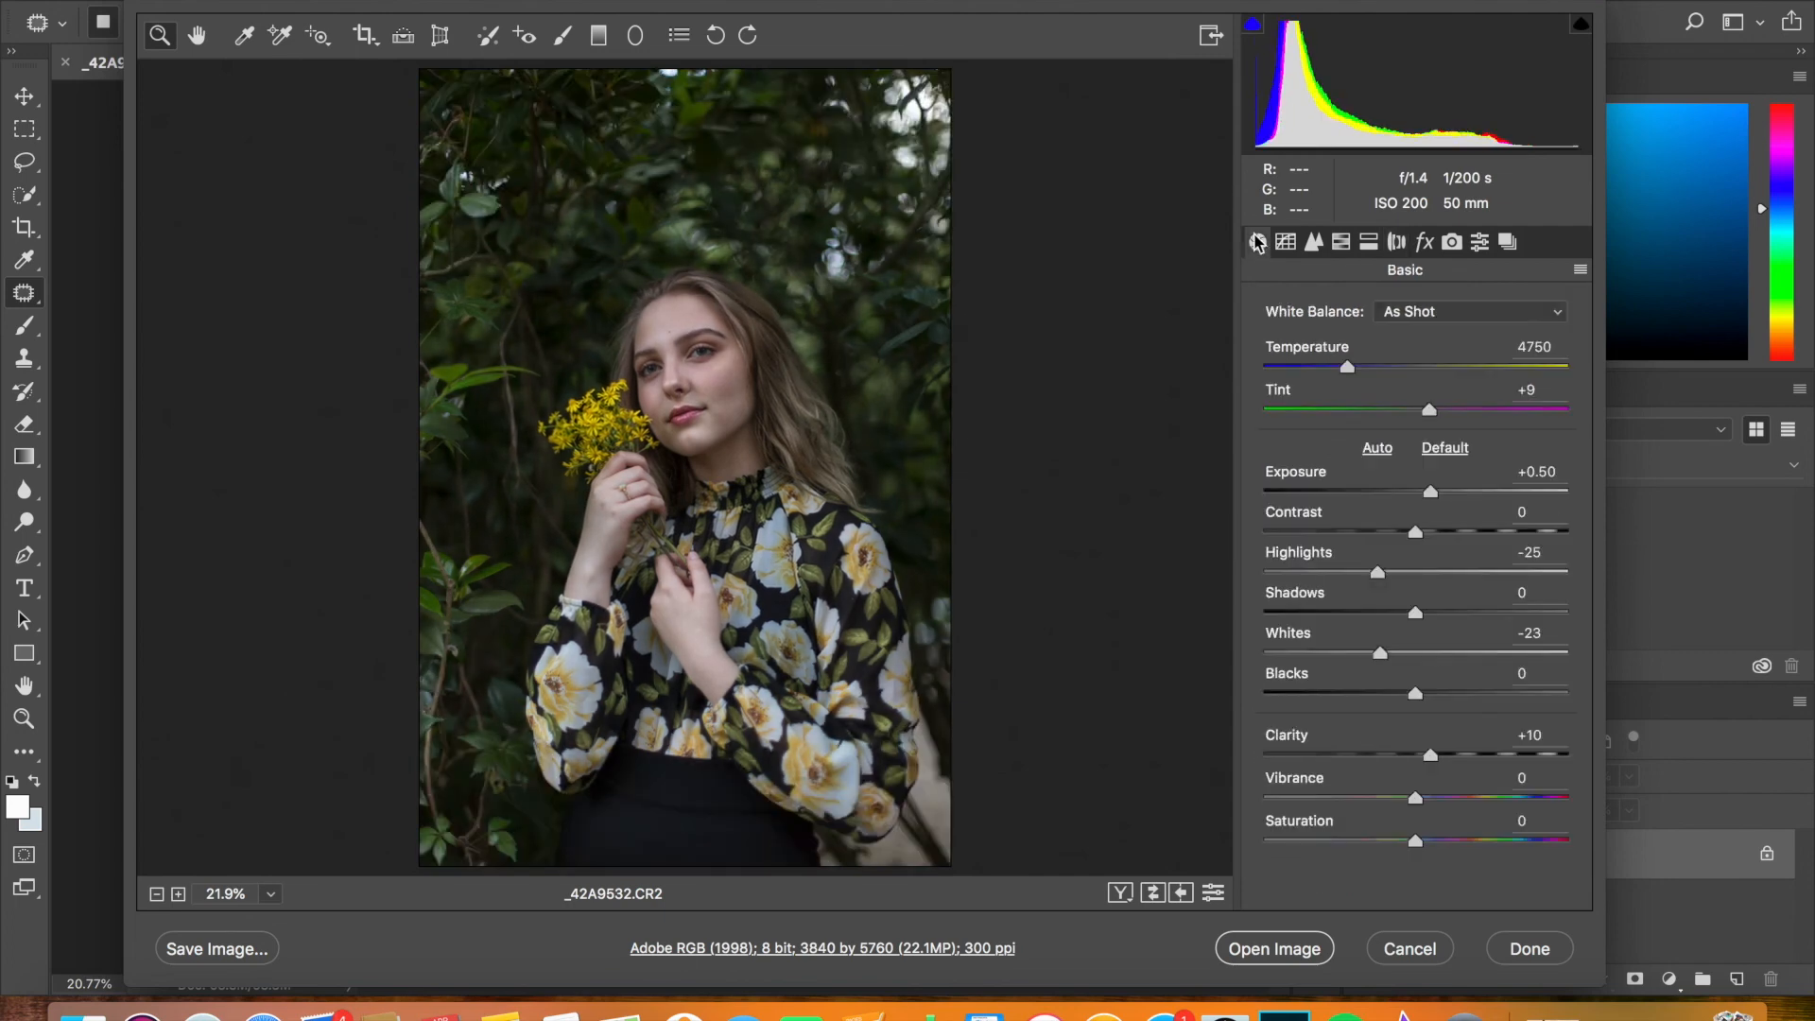
left_click(1253, 943)
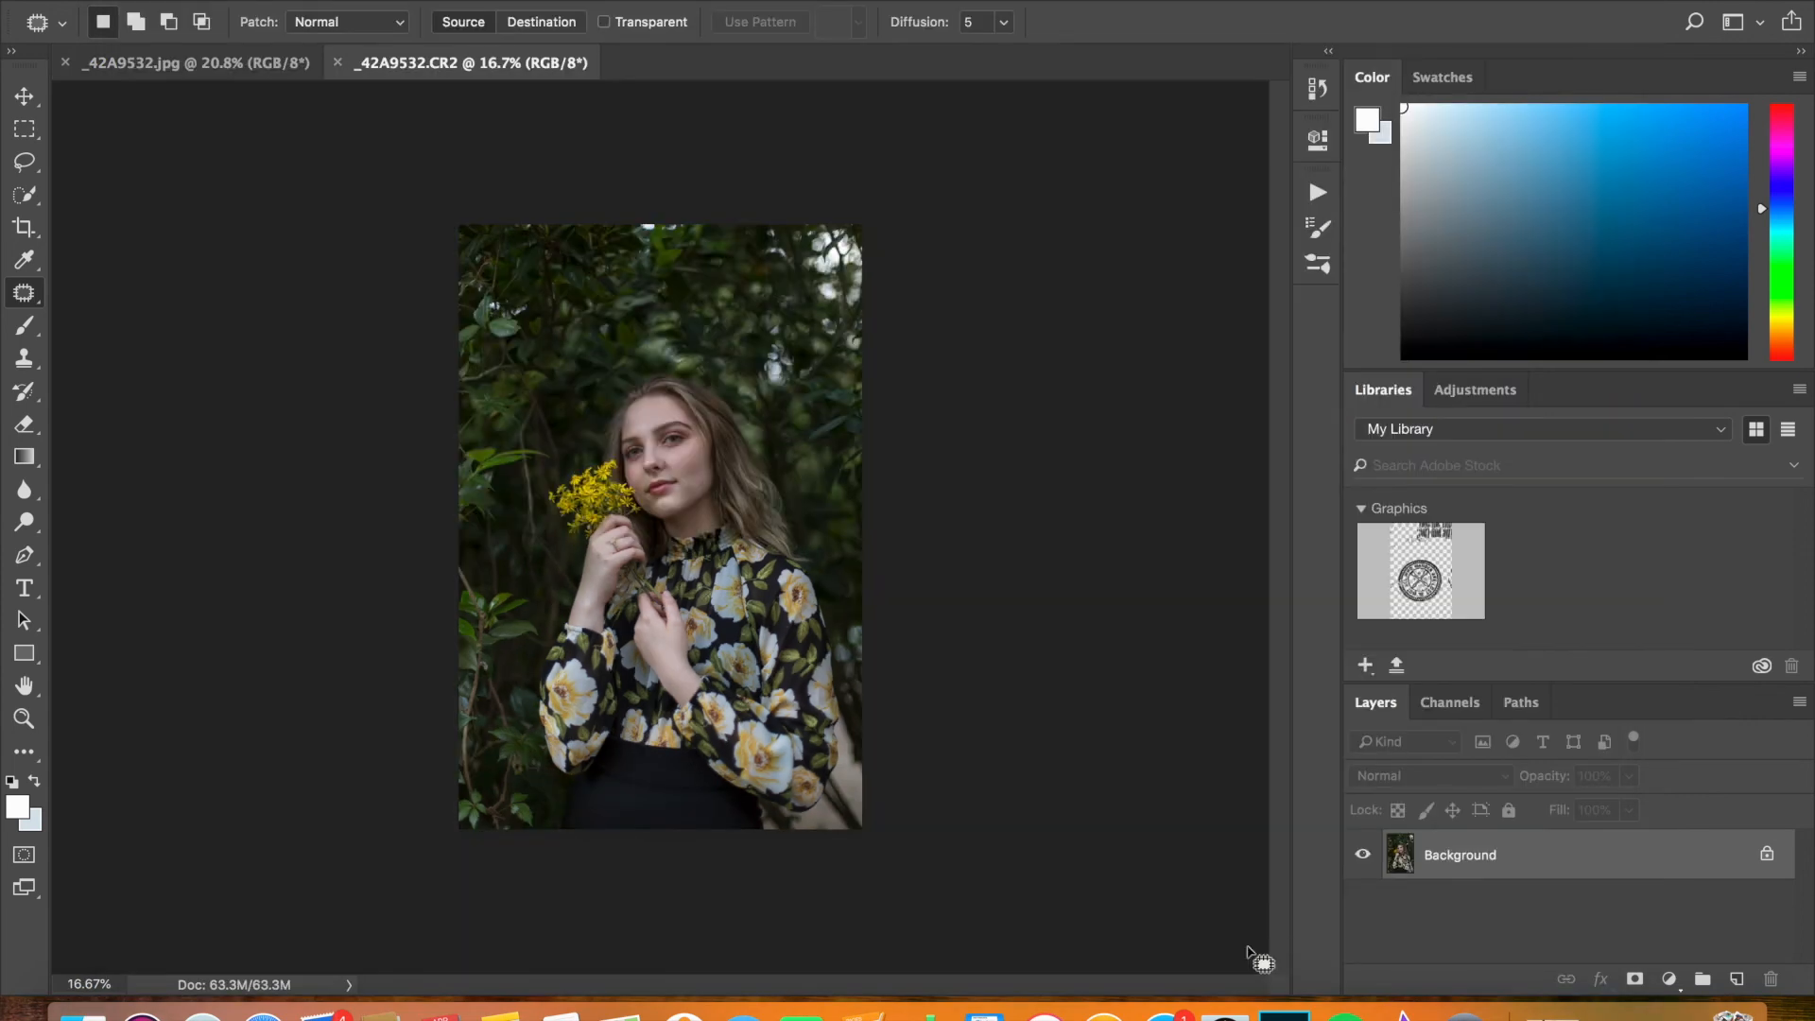
Duplicate the Background layer within the same document, keeping the default name
scroll(1102, 757, "up", 5)
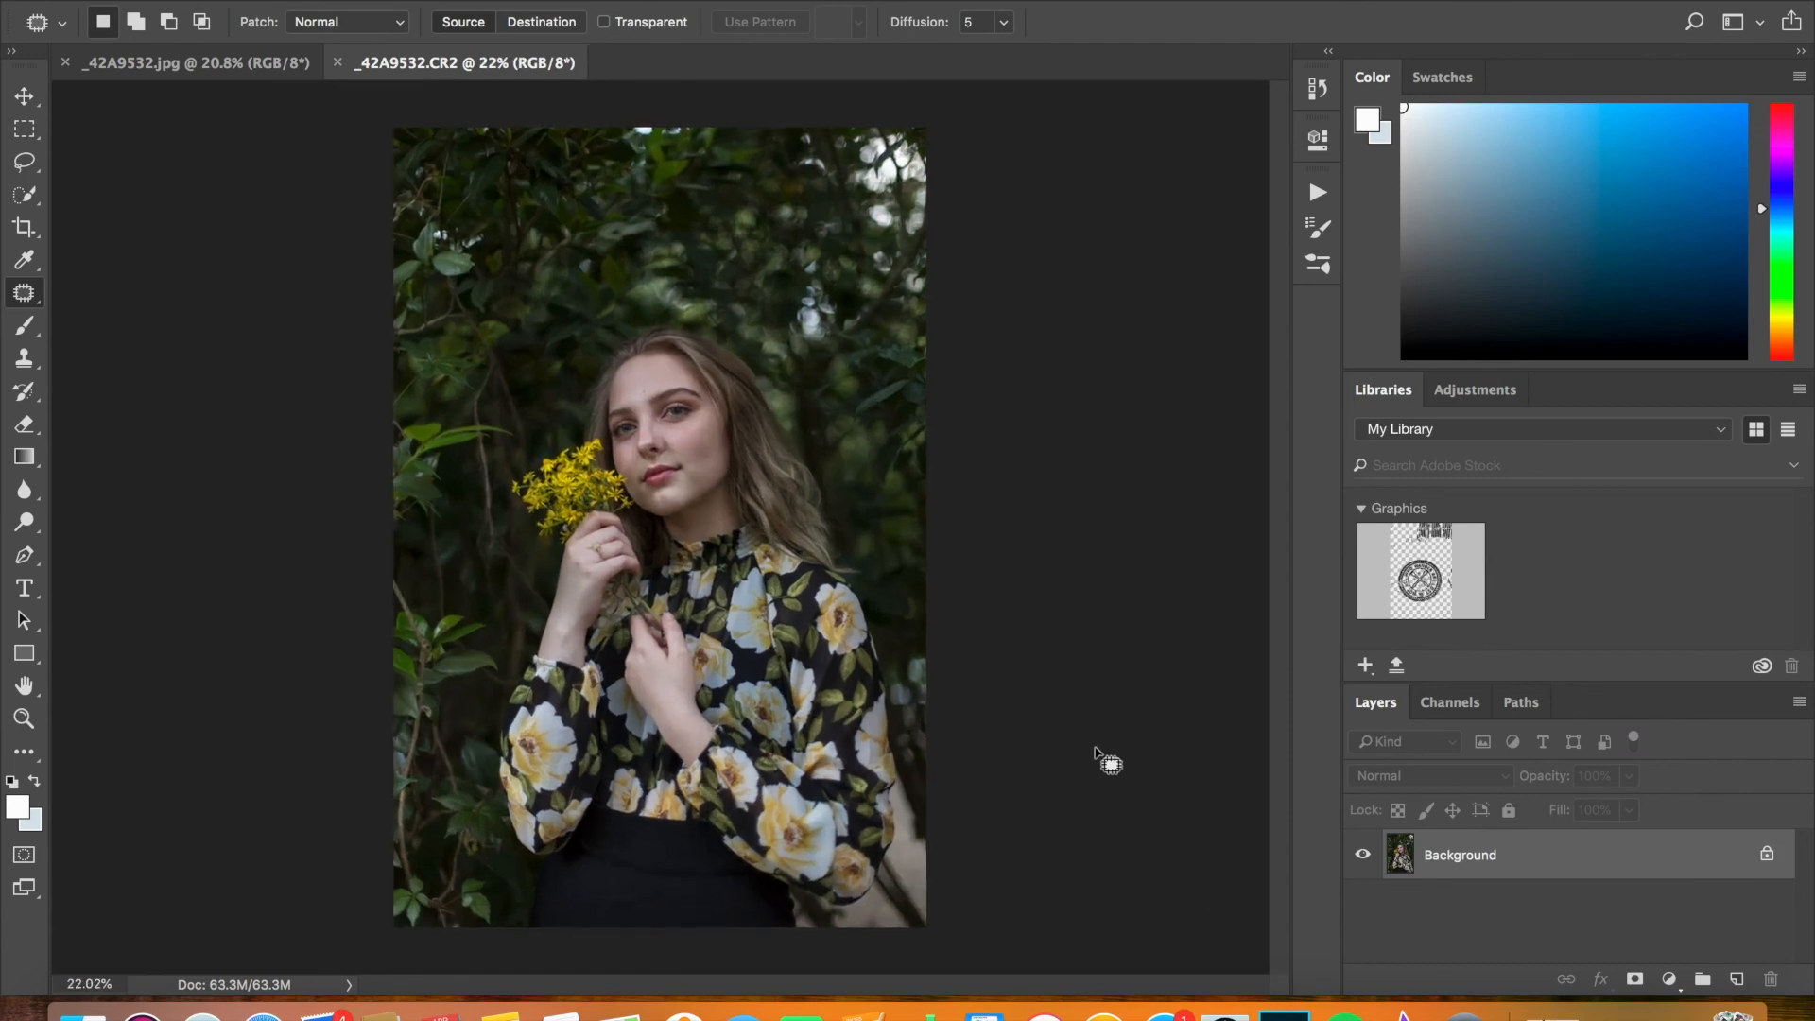
scroll(1115, 688, "up", 6)
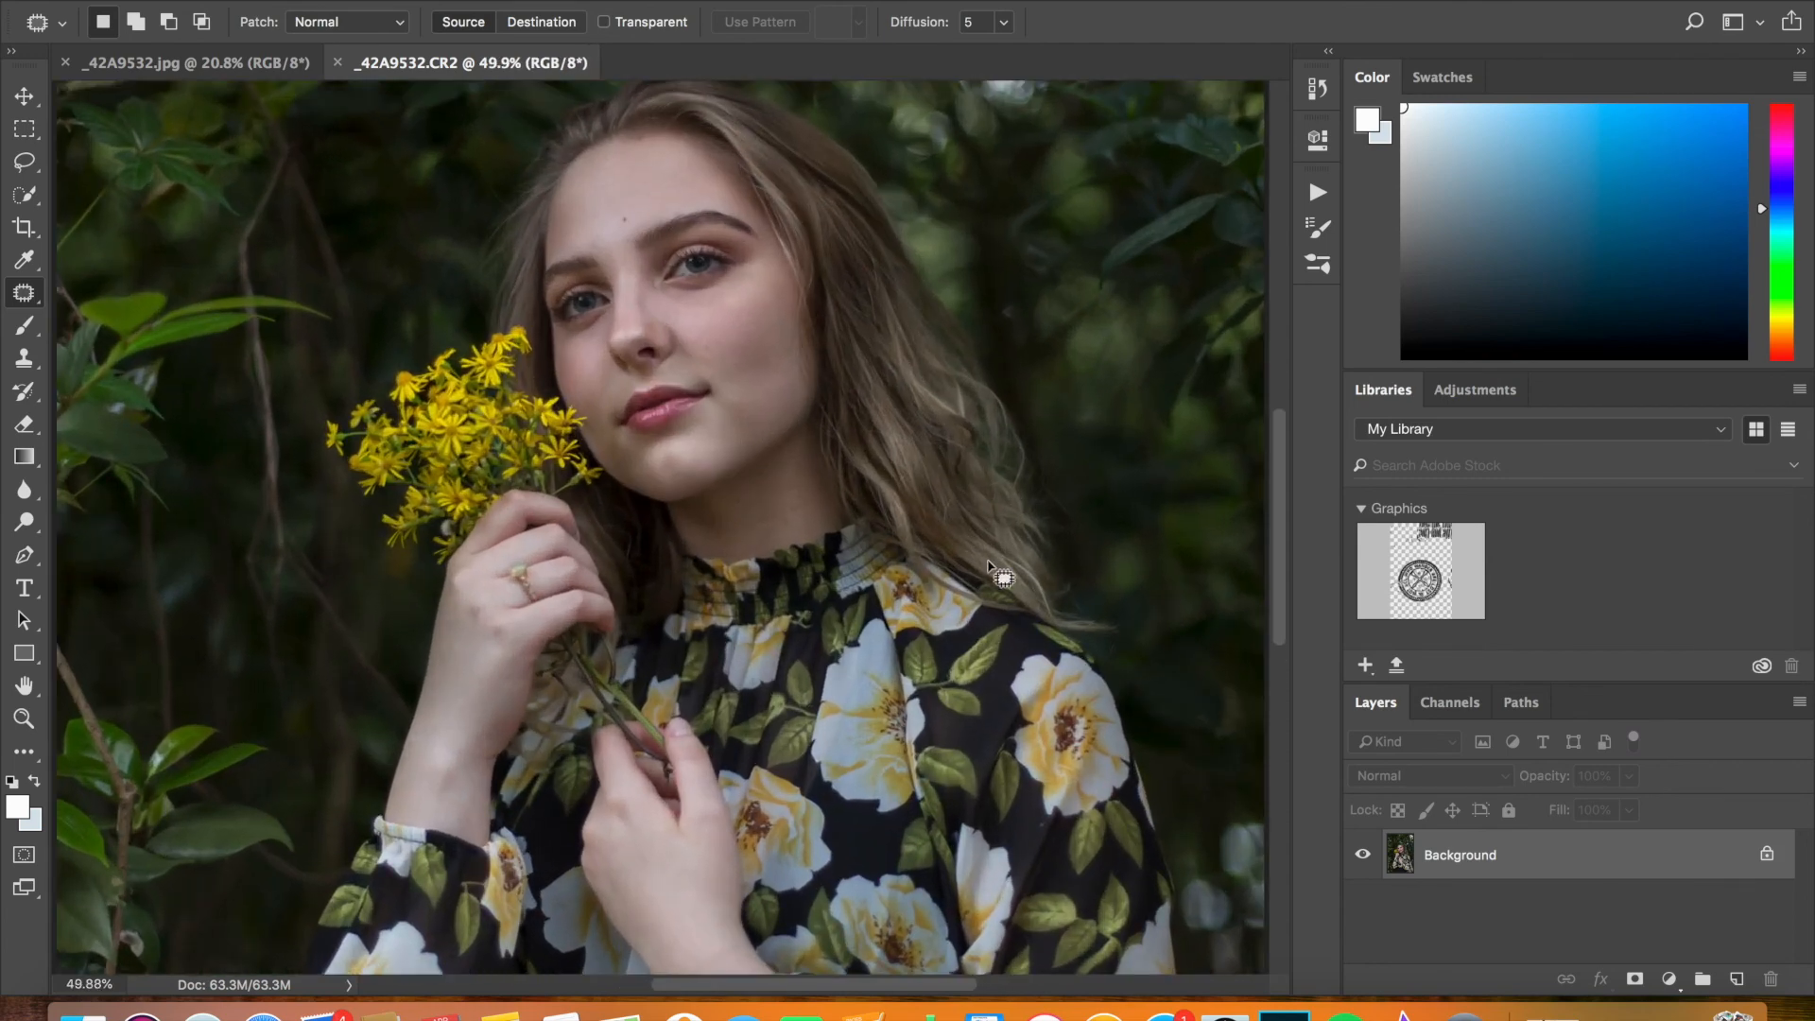
scroll(957, 527, "up", 6)
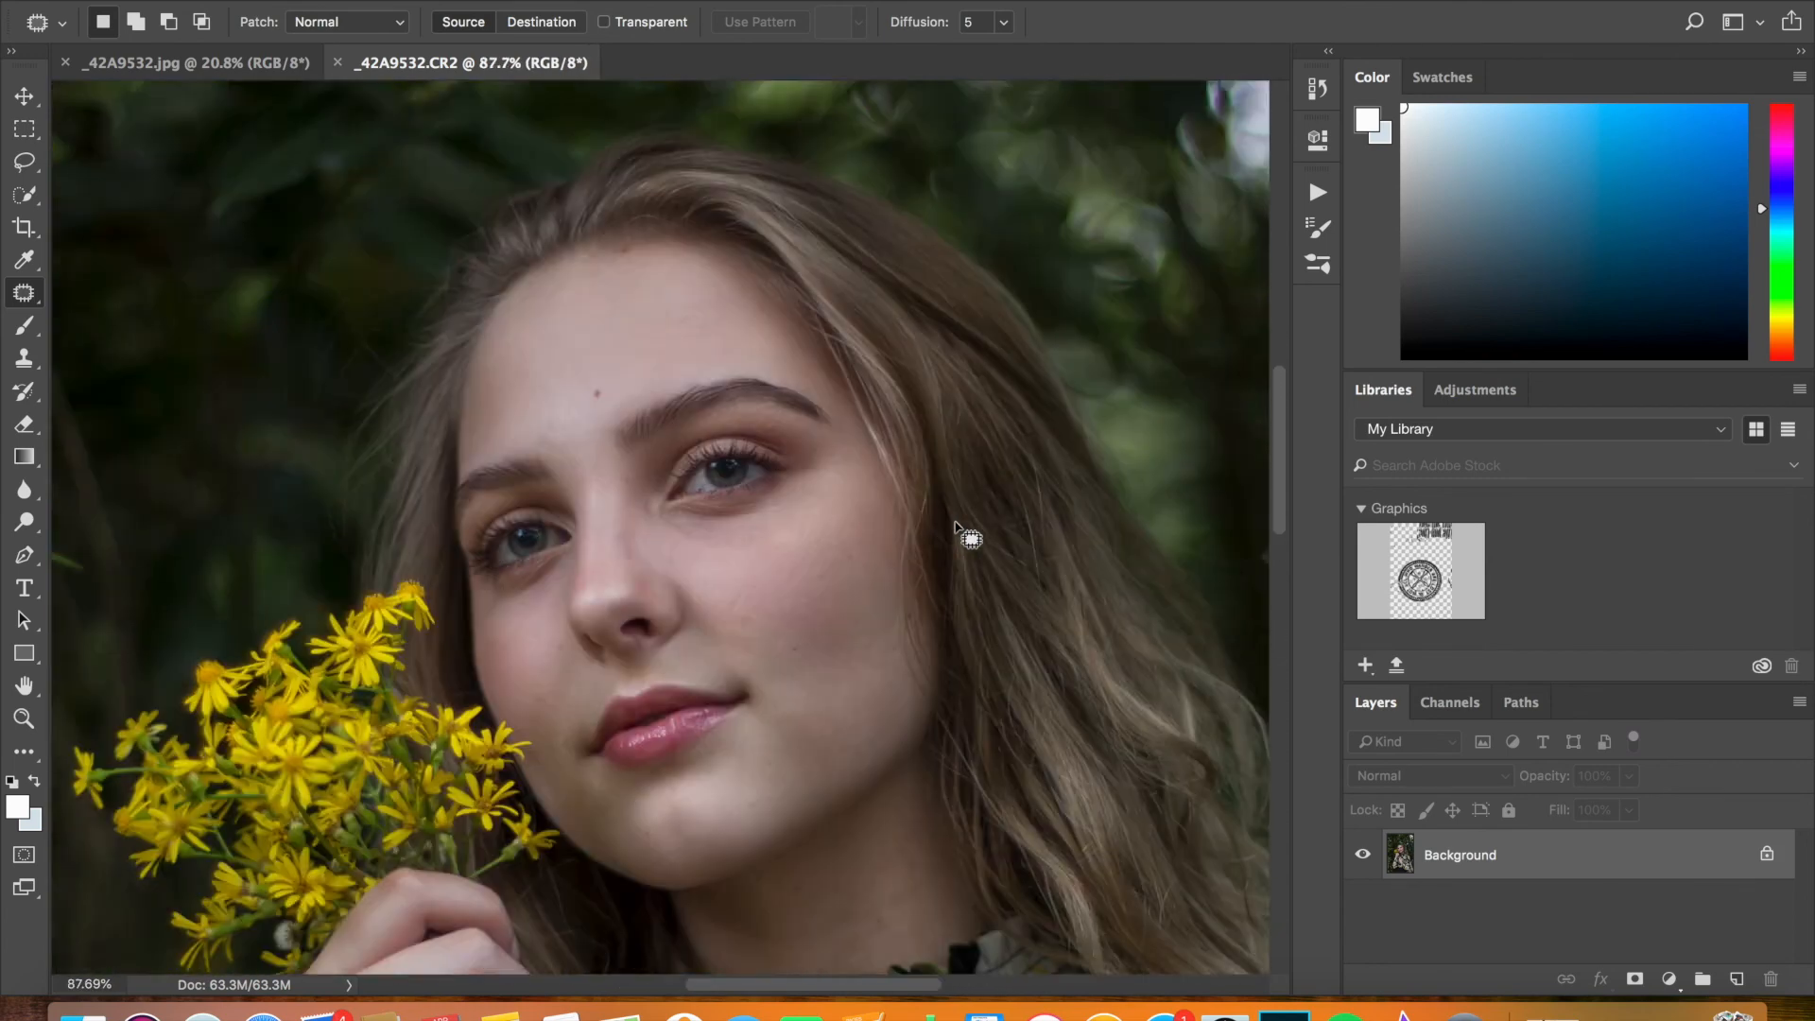
scroll(956, 527, "down", 1)
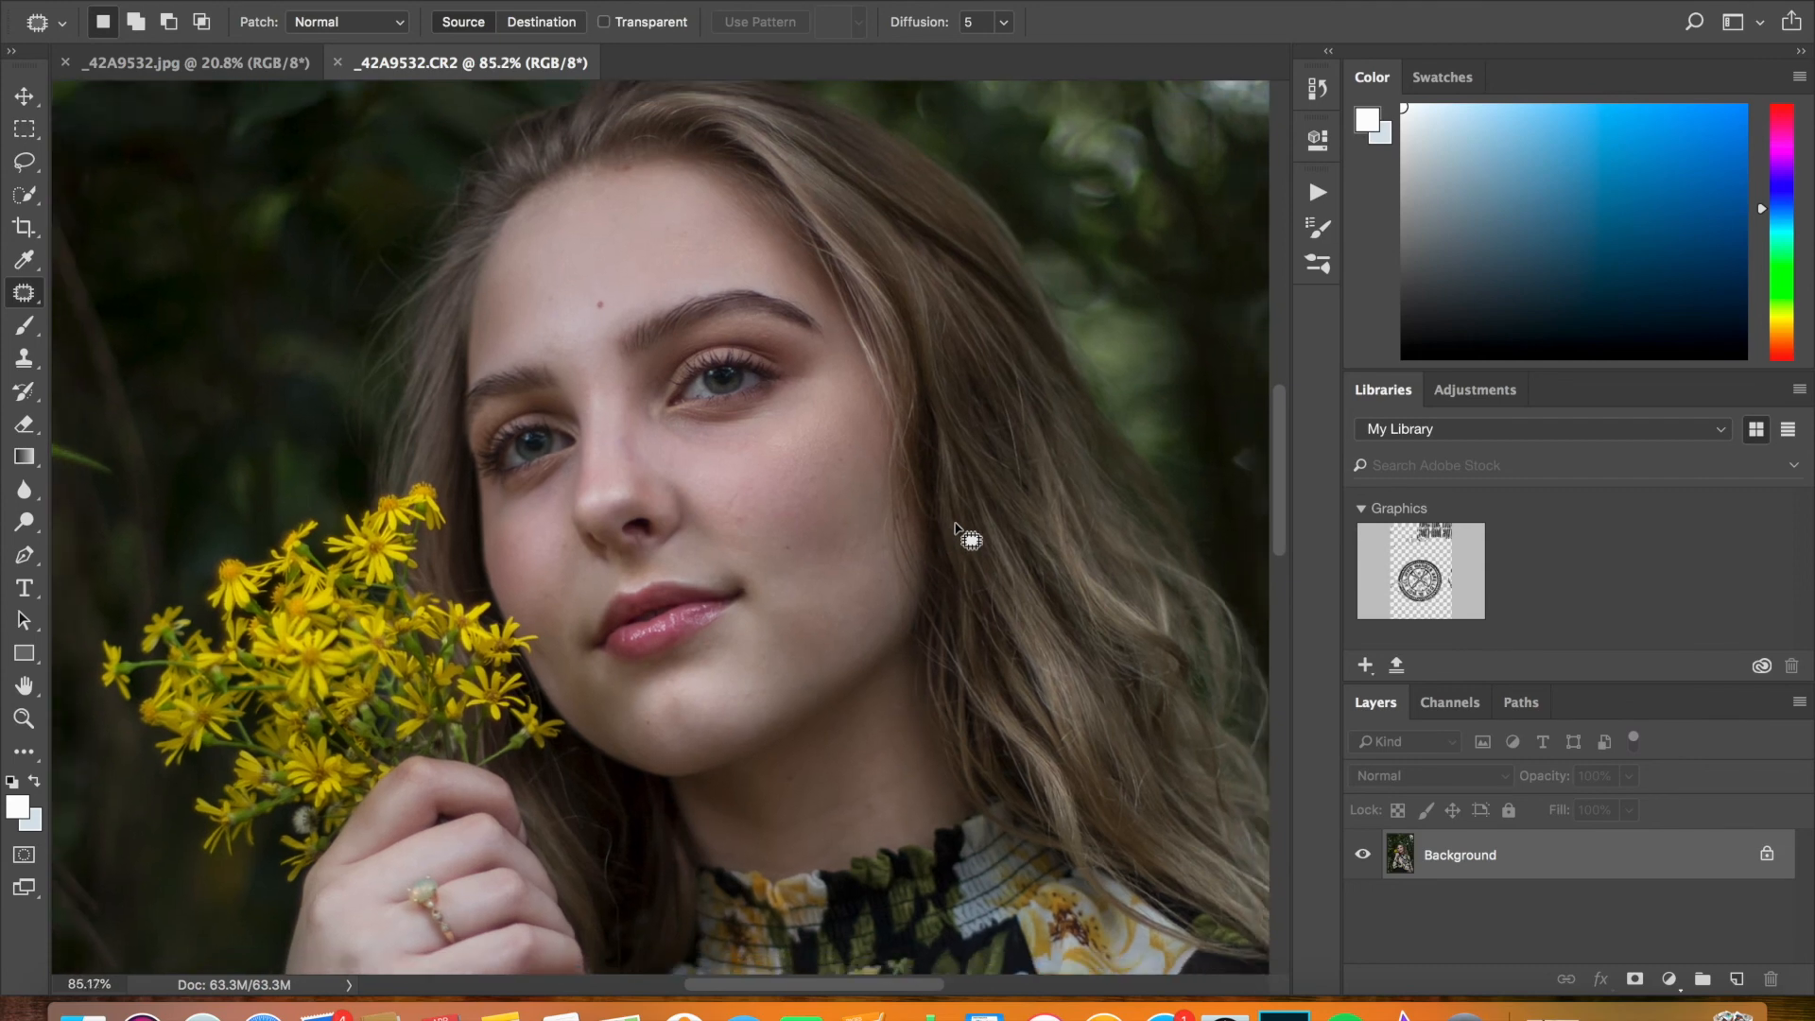
right_click(1482, 862)
left_click(1523, 729)
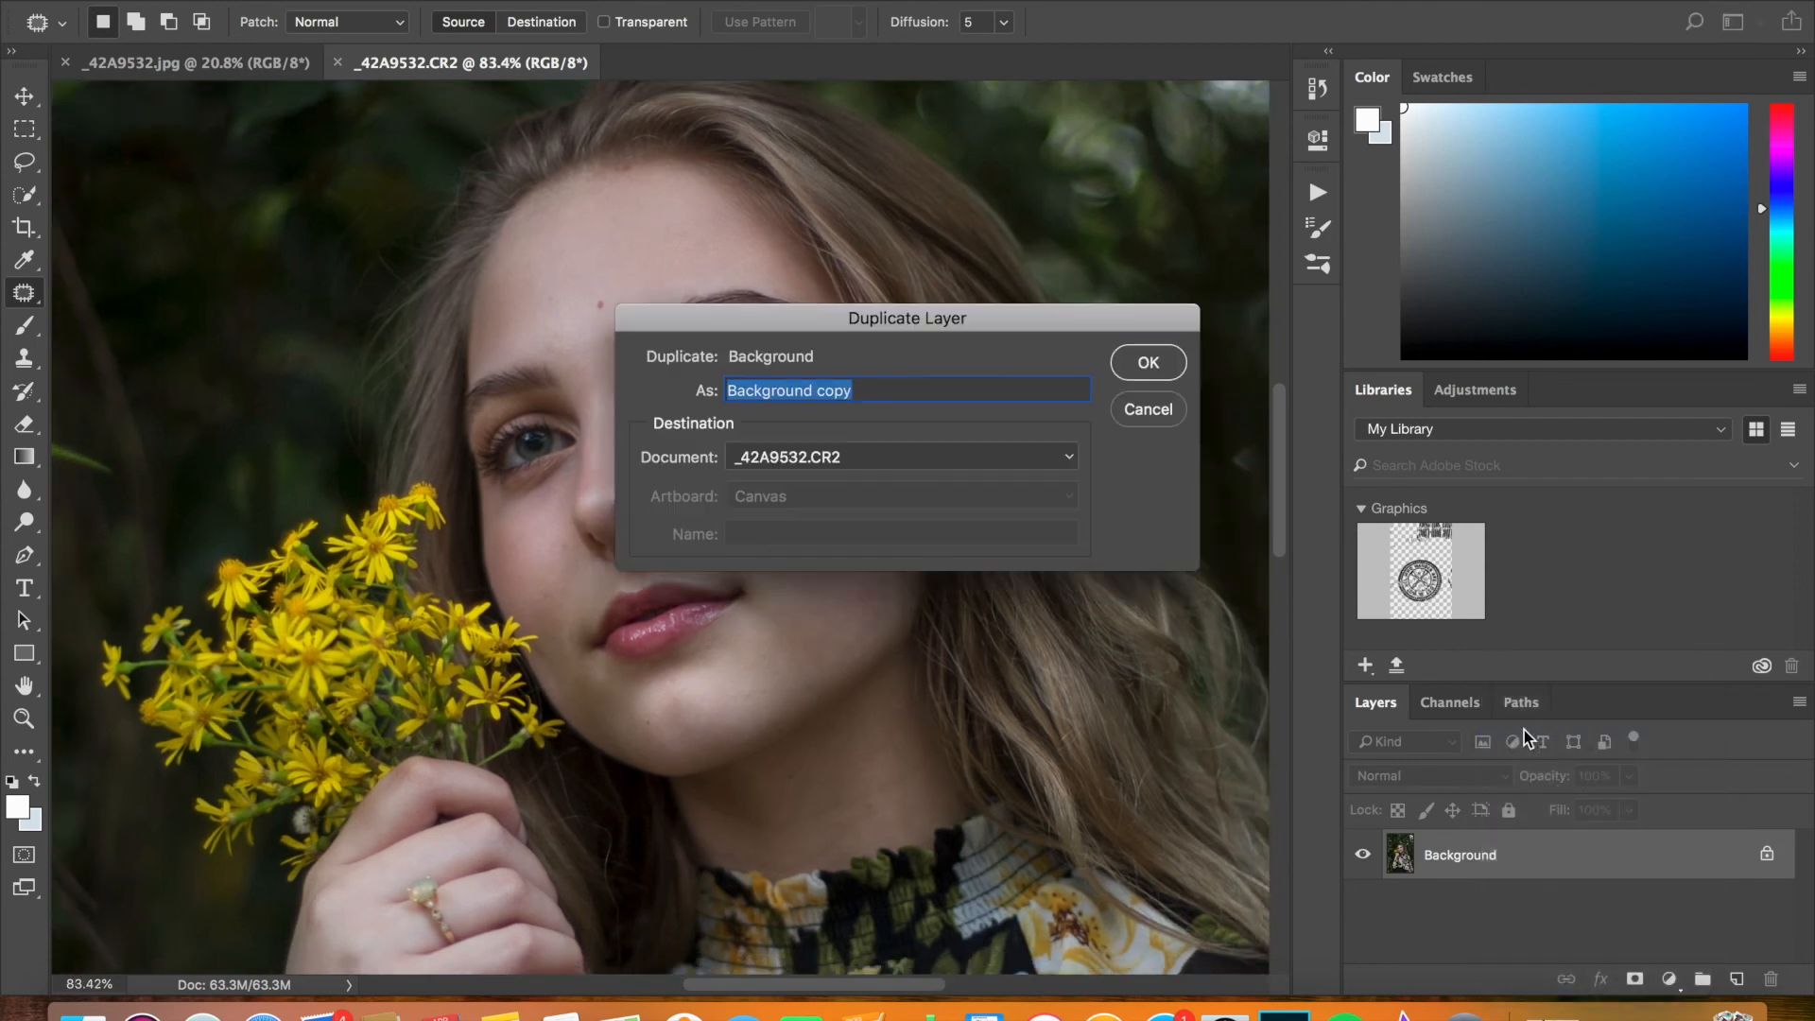
key("Return")
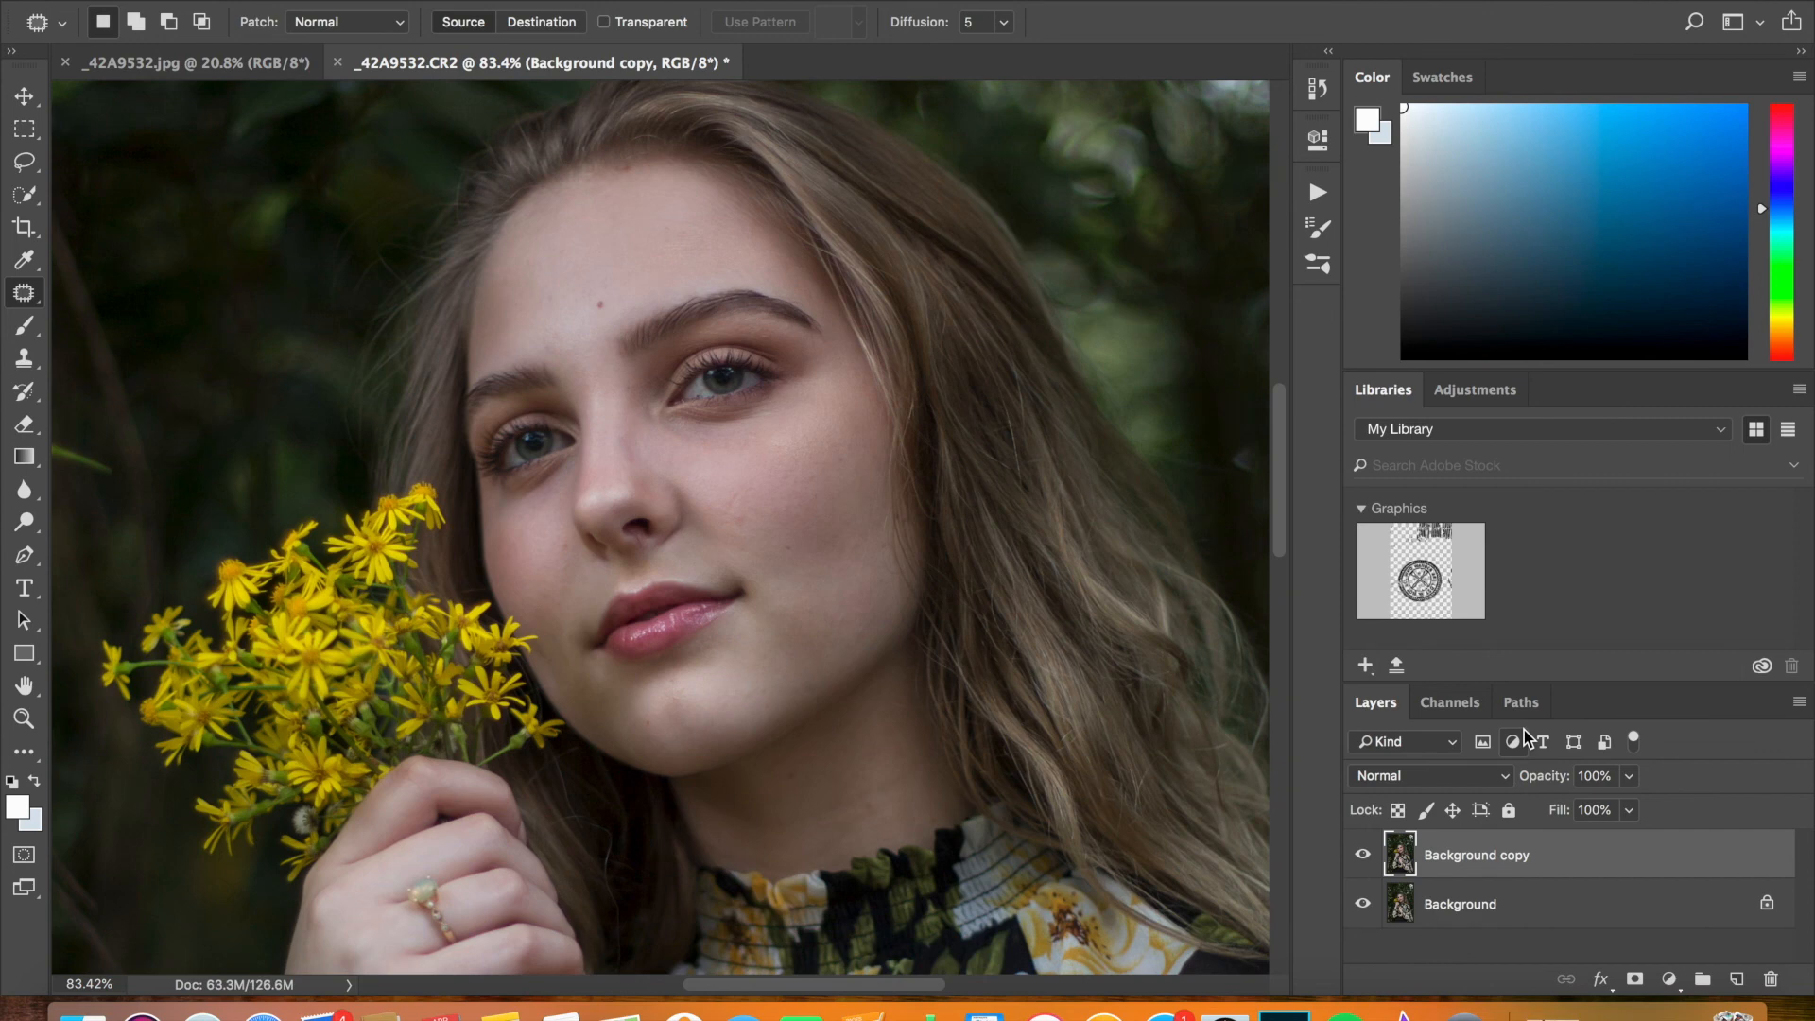
Retouch the blemishes on the cheek below the eye with the Patch tool on the duplicate layer, and clear the selection
scroll(829, 271, "up", 3)
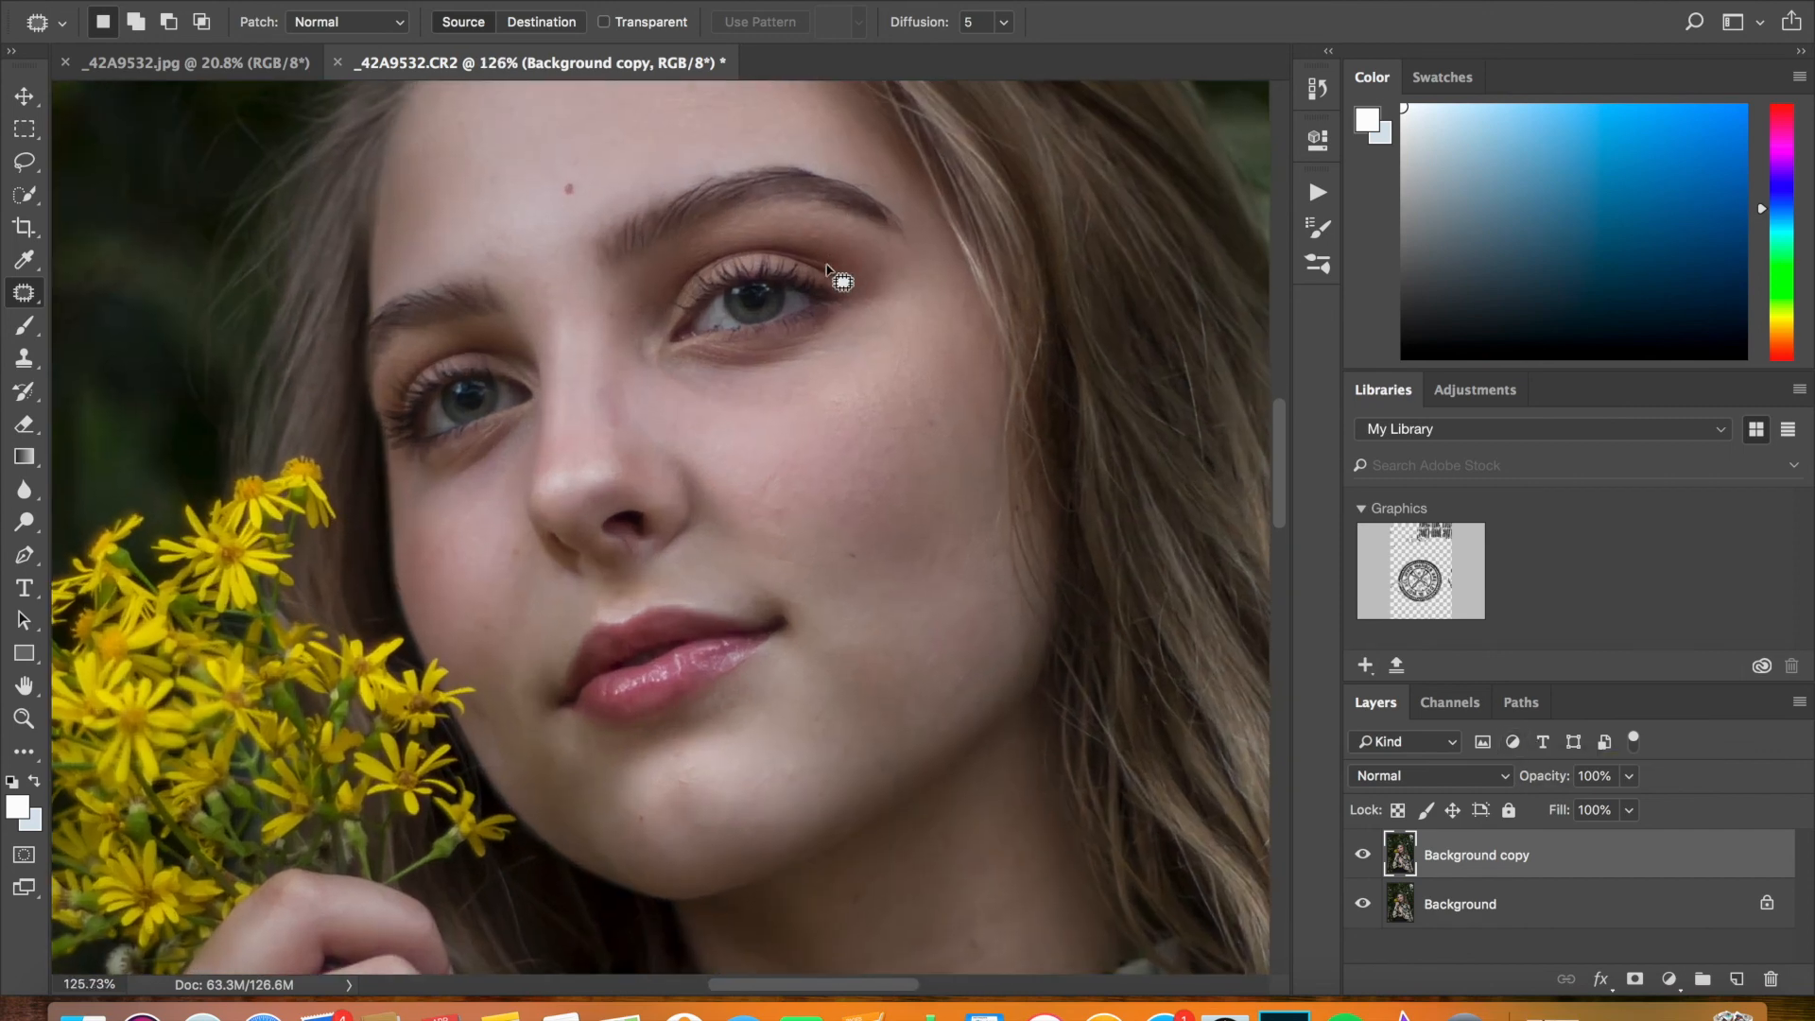
scroll(827, 268, "up", 1)
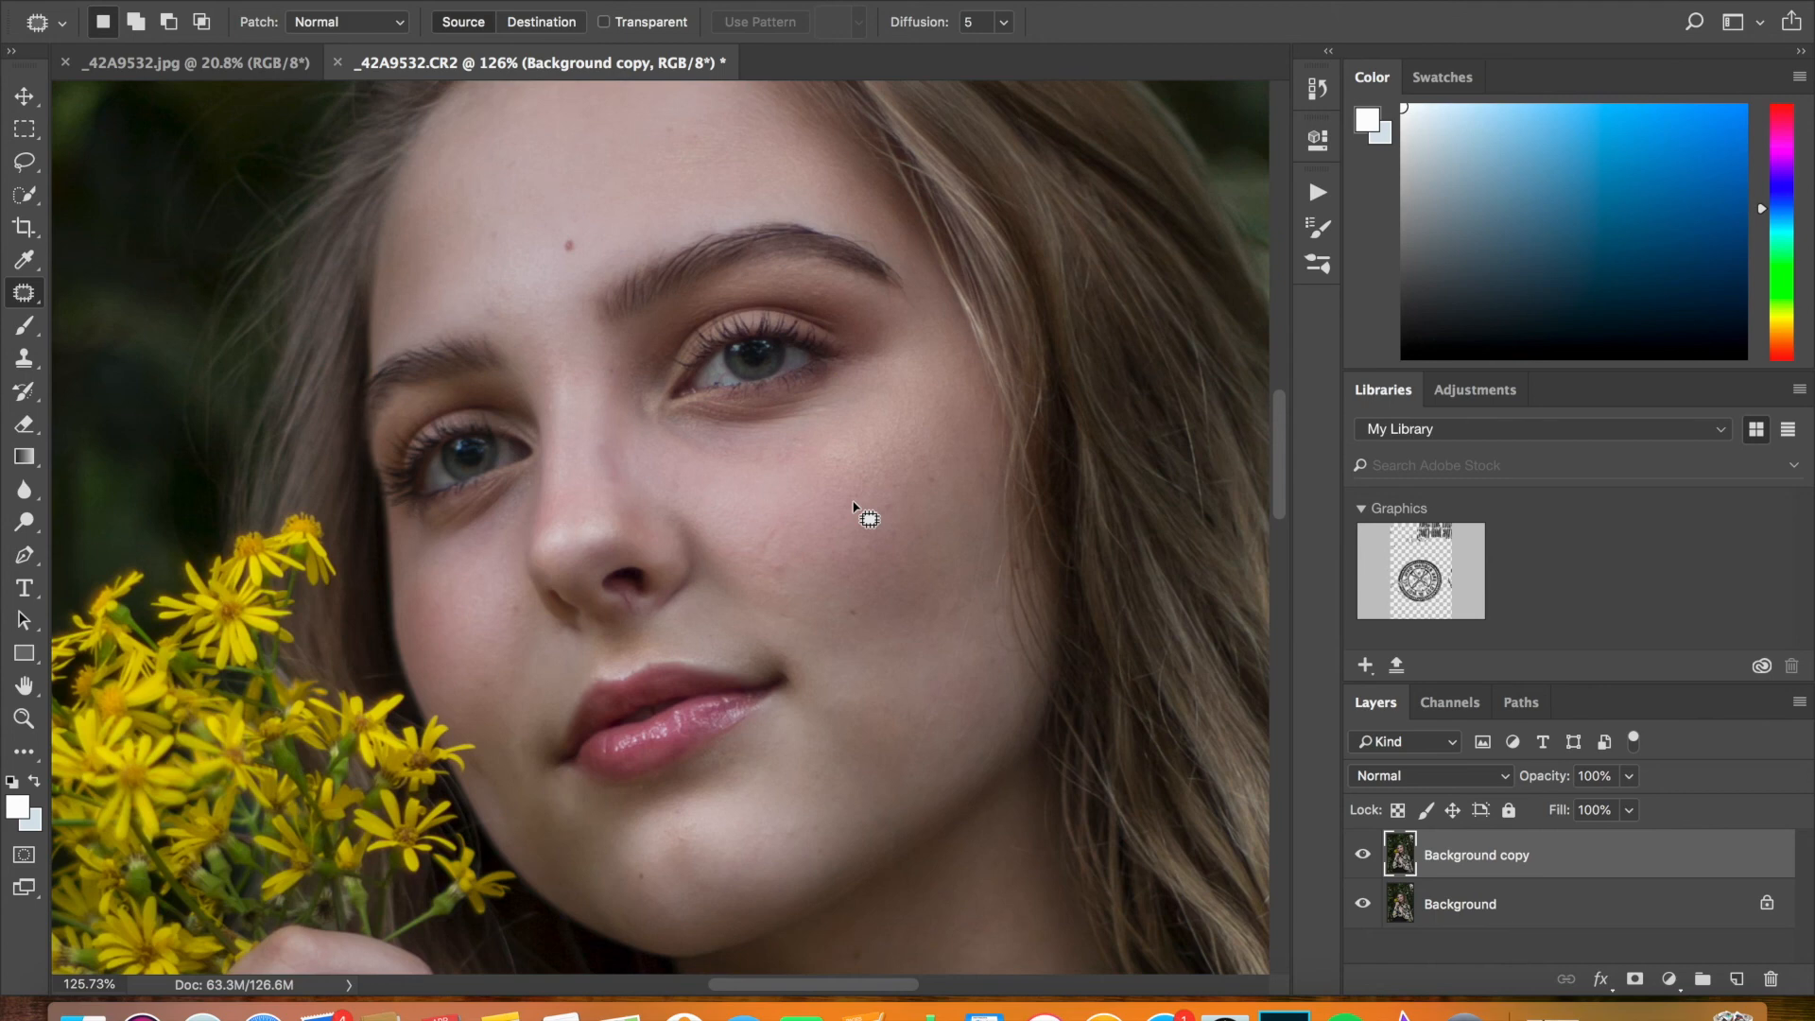
left_click(21, 292)
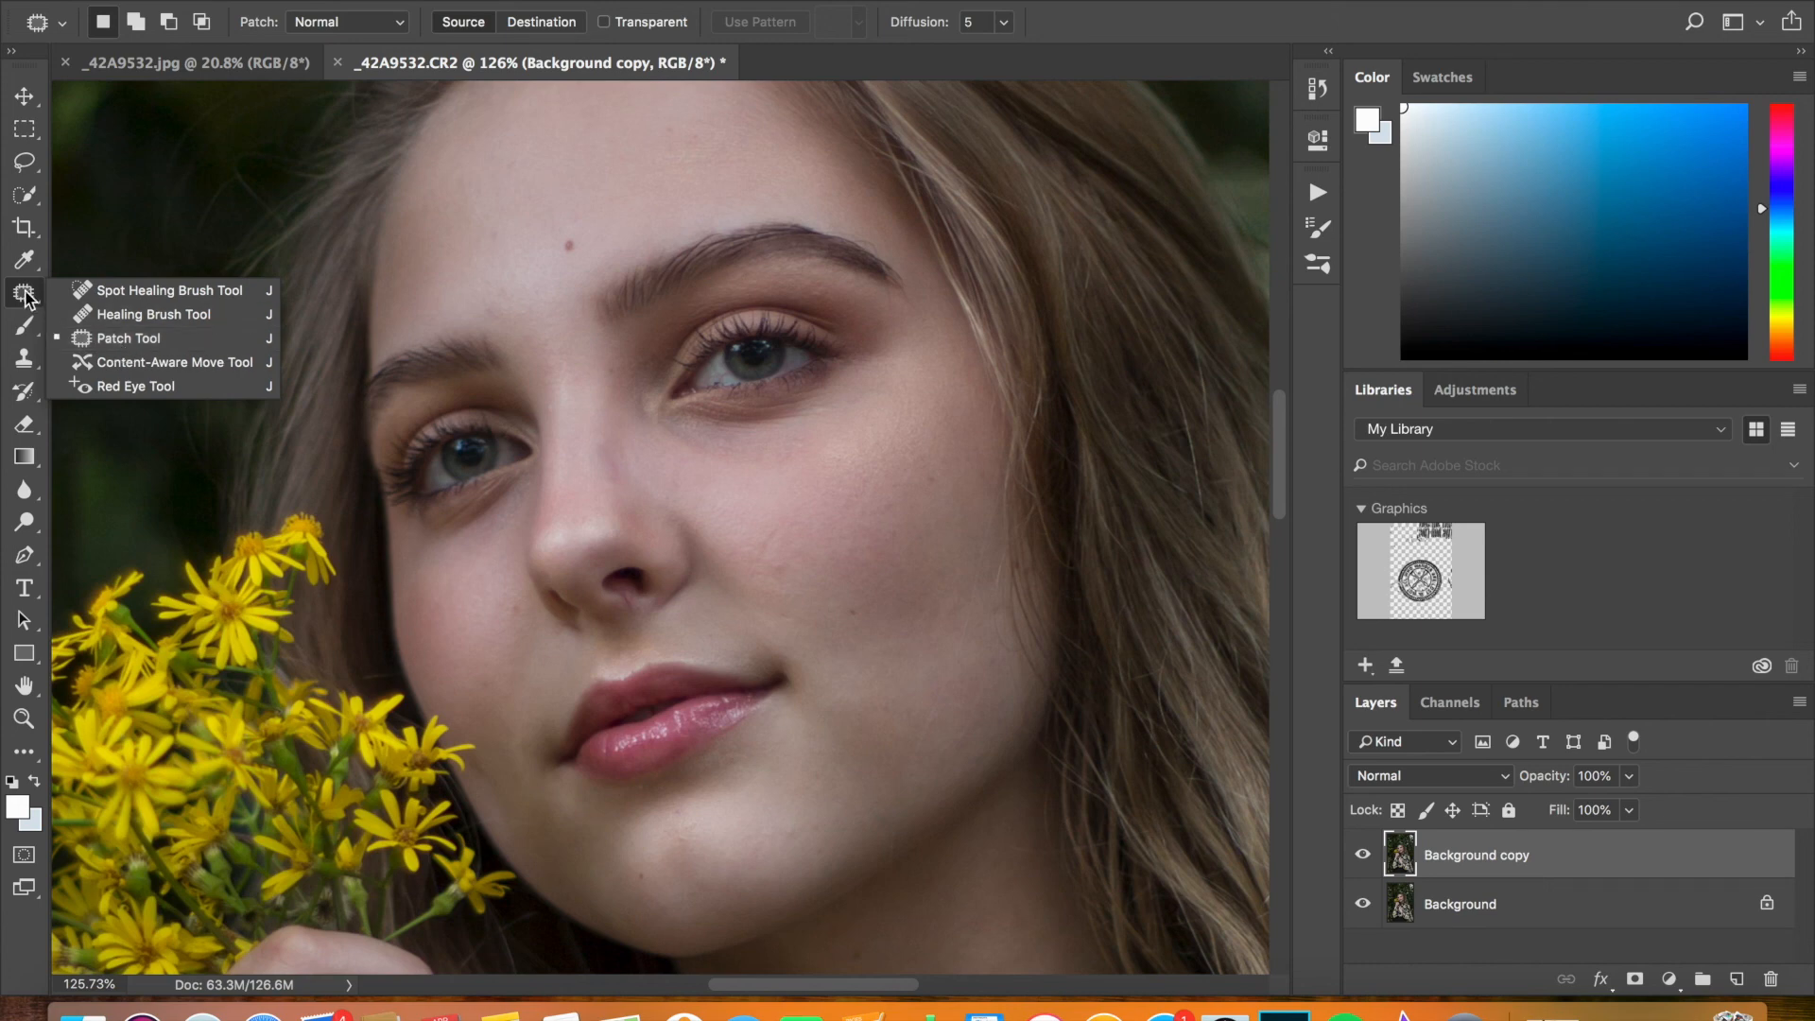
left_click(98, 340)
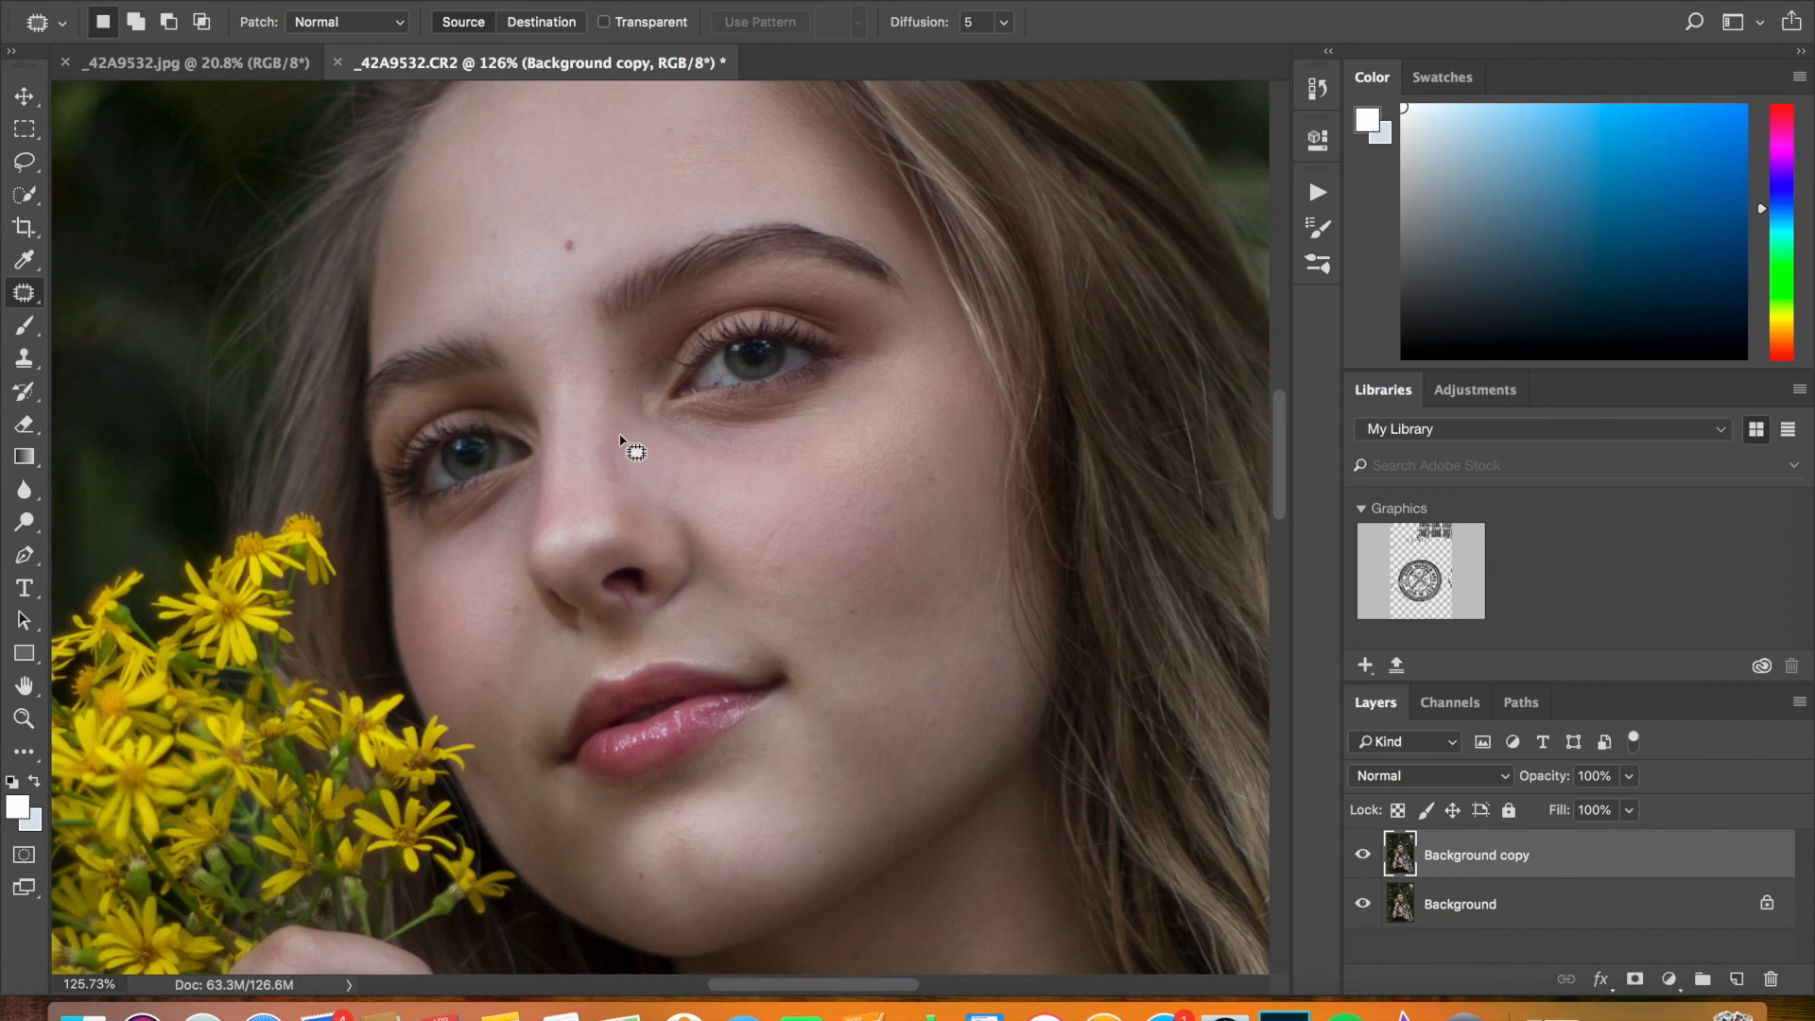
mouse_move(630, 461)
left_mouse_down()
mouse_move(590, 440)
mouse_move(603, 504)
mouse_move(620, 462)
mouse_move(600, 416)
left_mouse_up()
mouse_move(783, 550)
left_mouse_down()
mouse_move(790, 586)
mouse_move(786, 551)
left_mouse_up()
left_click_drag(787, 565, 810, 560)
key("super+d")
Patch the small spot on the forehead near the hairline with clean neighbouring skin
scroll(954, 555, "down", 5)
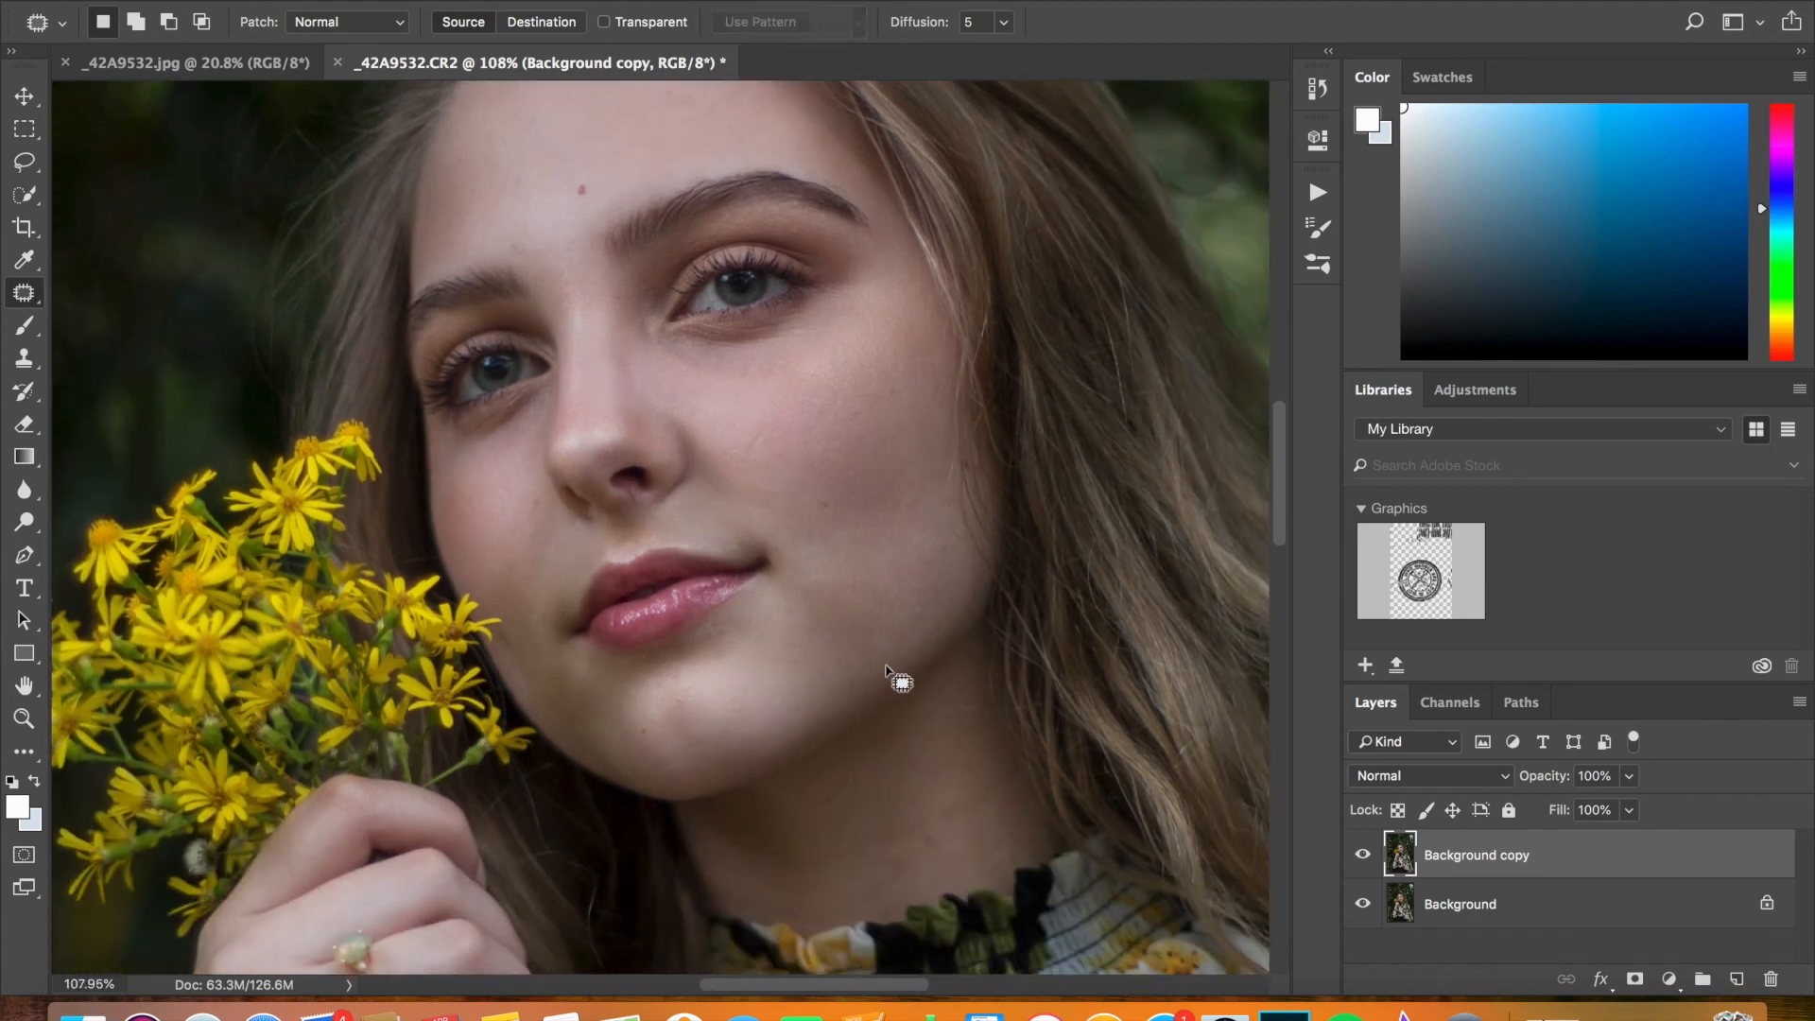
scroll(871, 579, "up", 1)
scroll(862, 573, "up", 3)
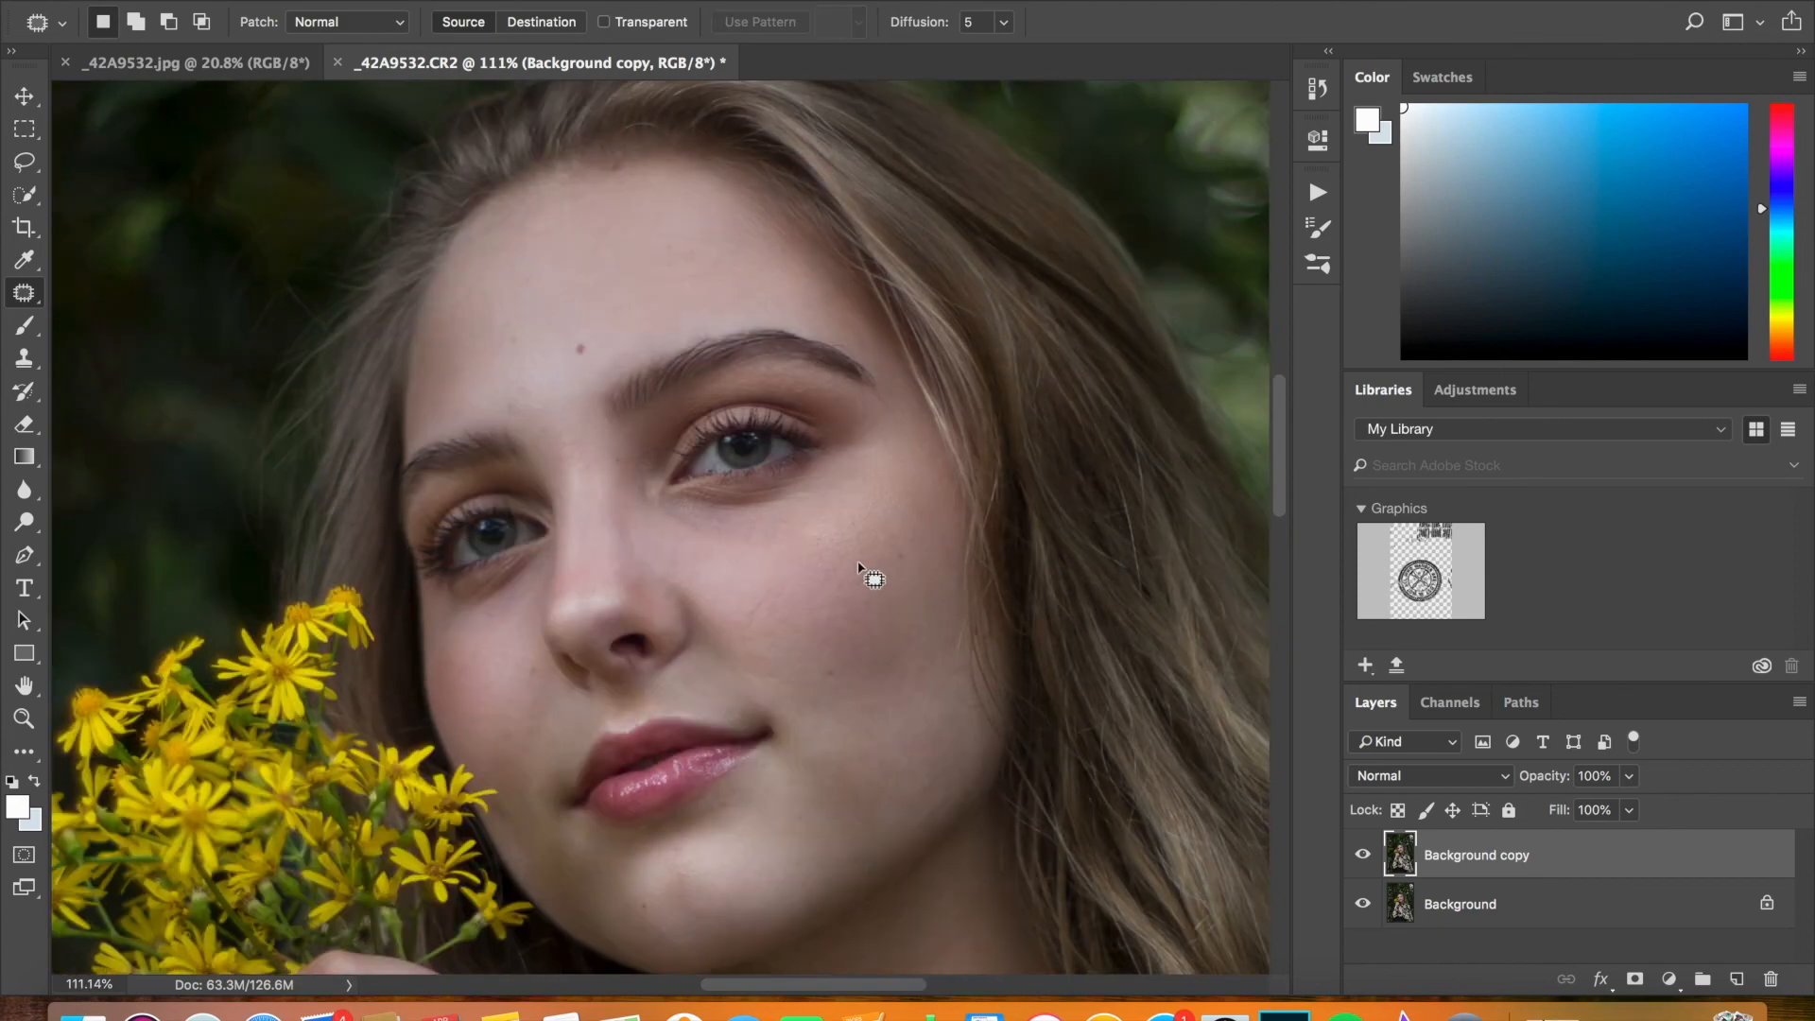
scroll(858, 565, "up", 2)
mouse_move(482, 340)
left_mouse_down()
mouse_move(439, 370)
mouse_move(488, 365)
mouse_move(445, 331)
left_mouse_up()
Compare the retouched skin with the original by hiding and showing the Background copy layer, and inspect the portrait
scroll(558, 307, "down", 6)
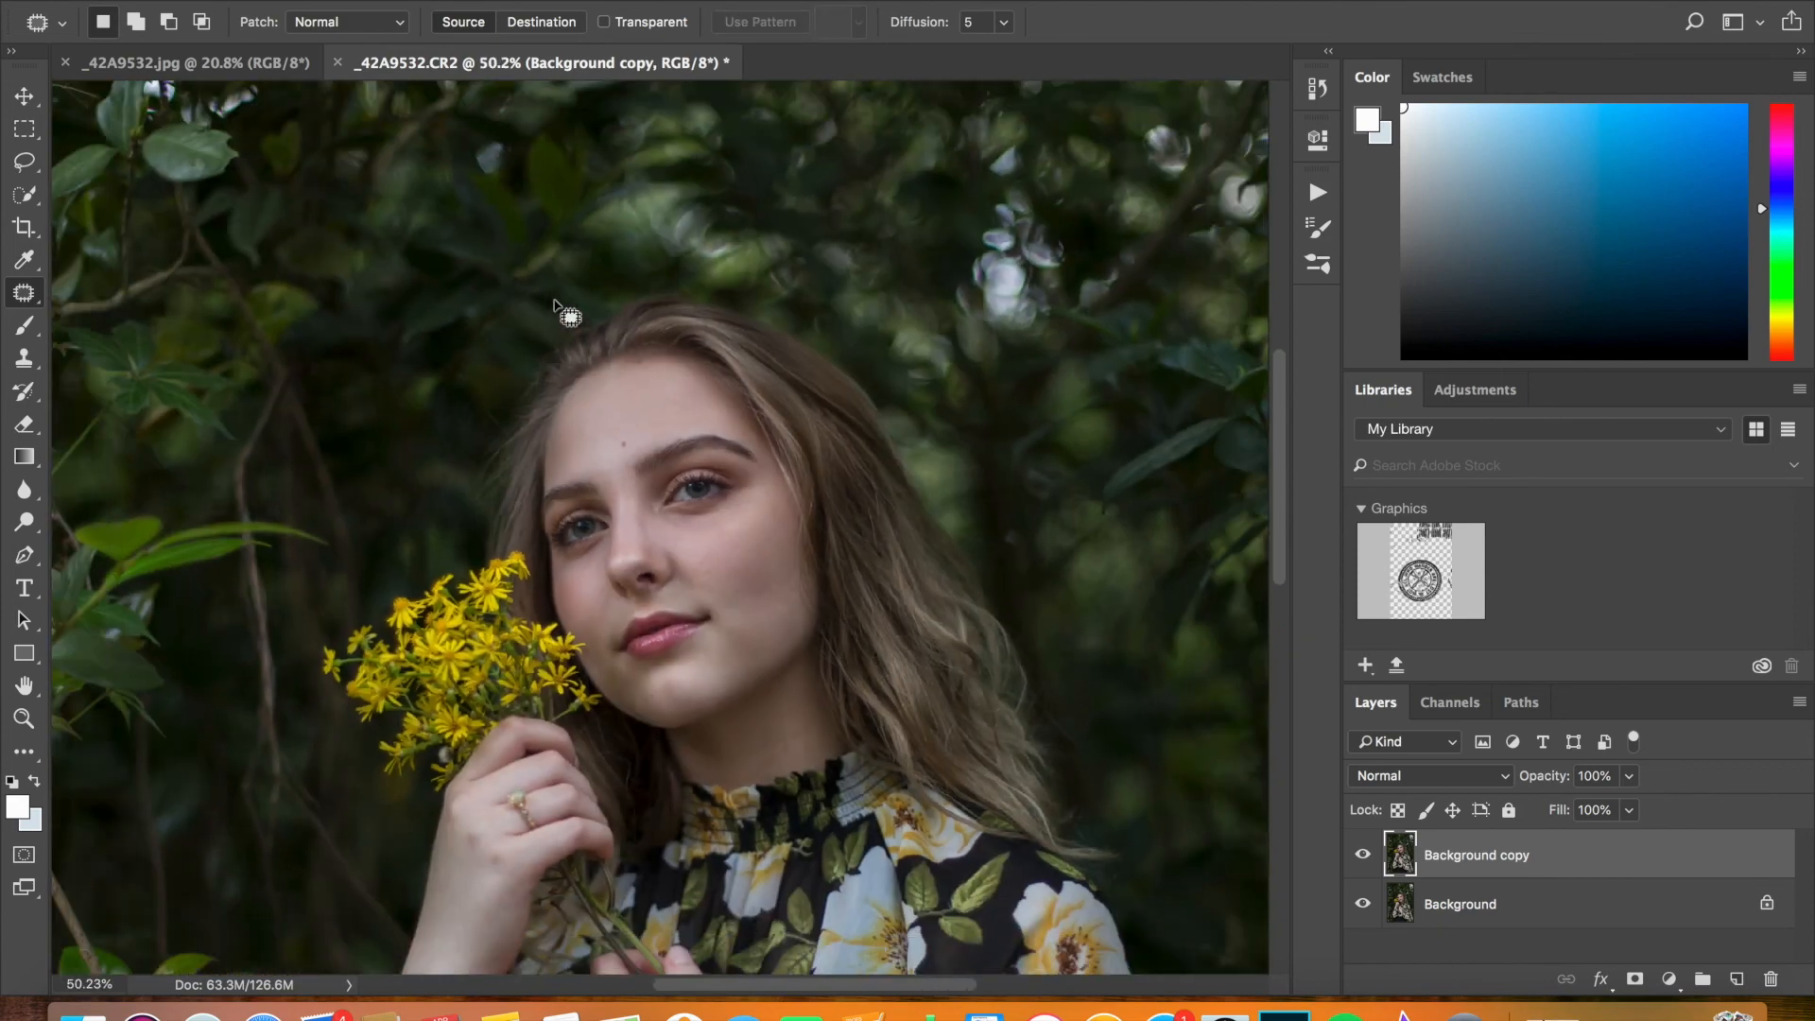
scroll(557, 307, "down", 4)
left_click(1363, 855)
left_click(1364, 858)
left_click(1363, 858)
left_click(1364, 858)
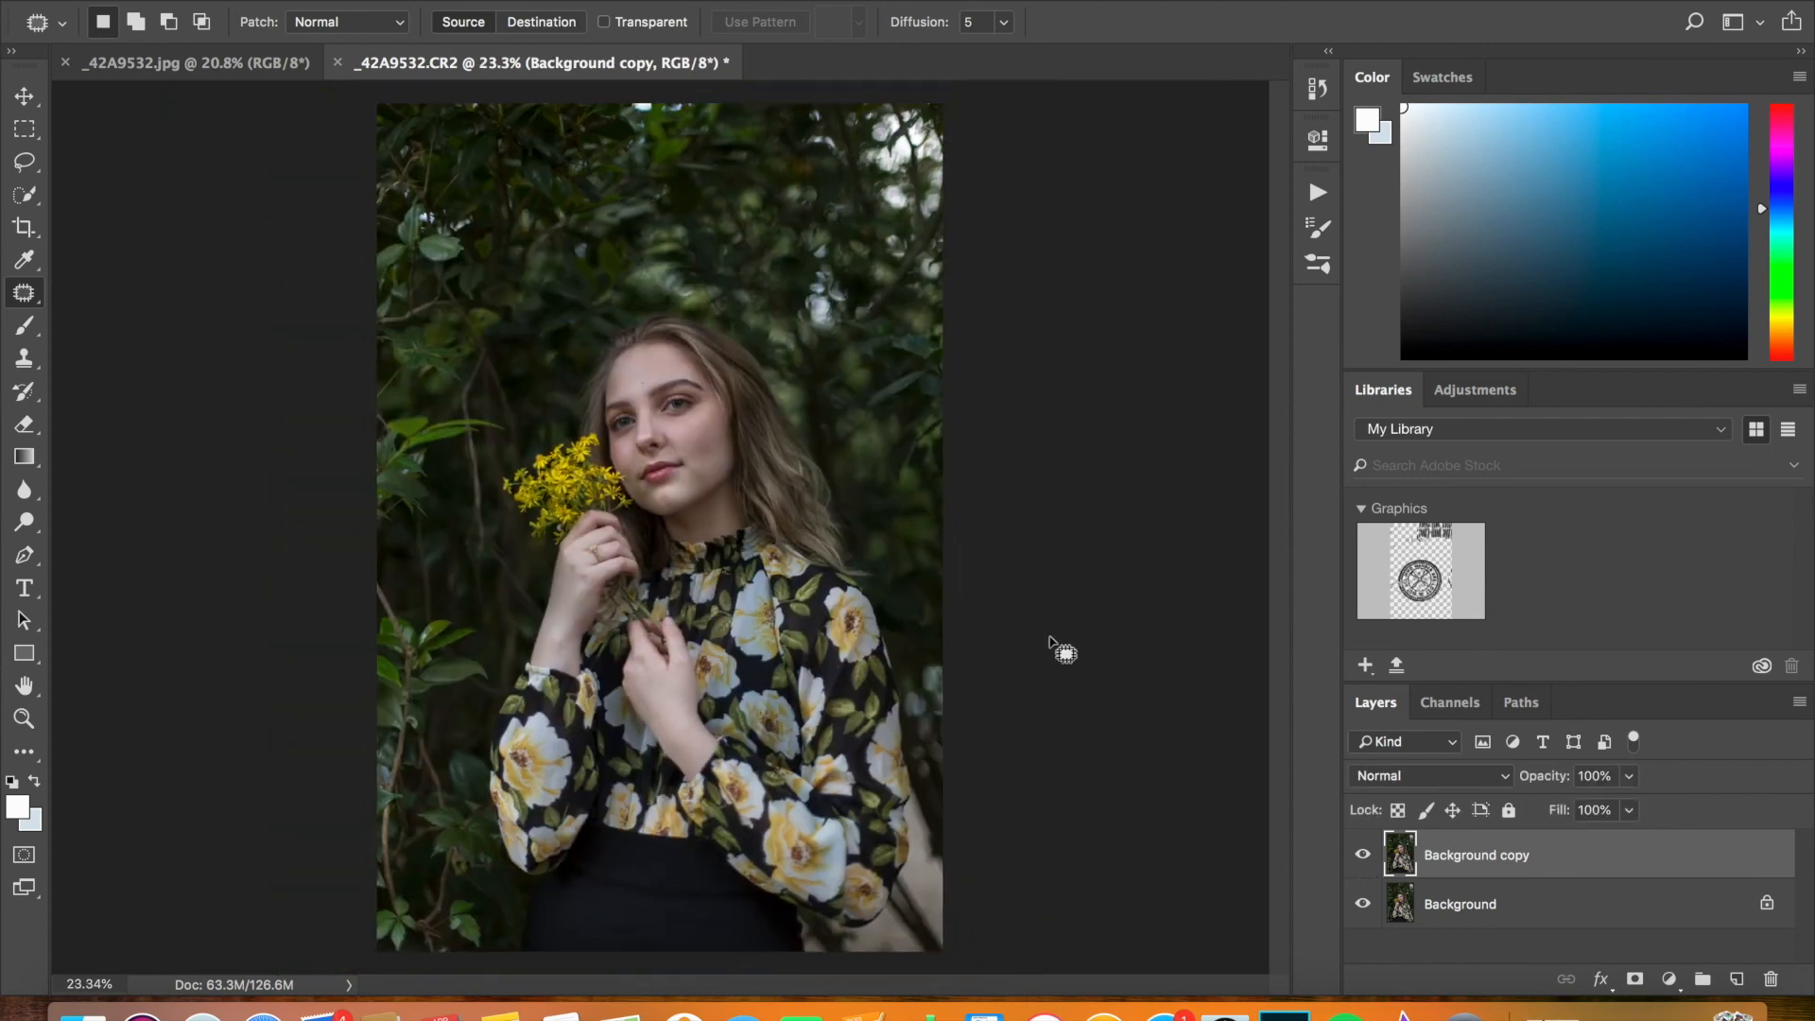
scroll(1063, 652, "up", 5)
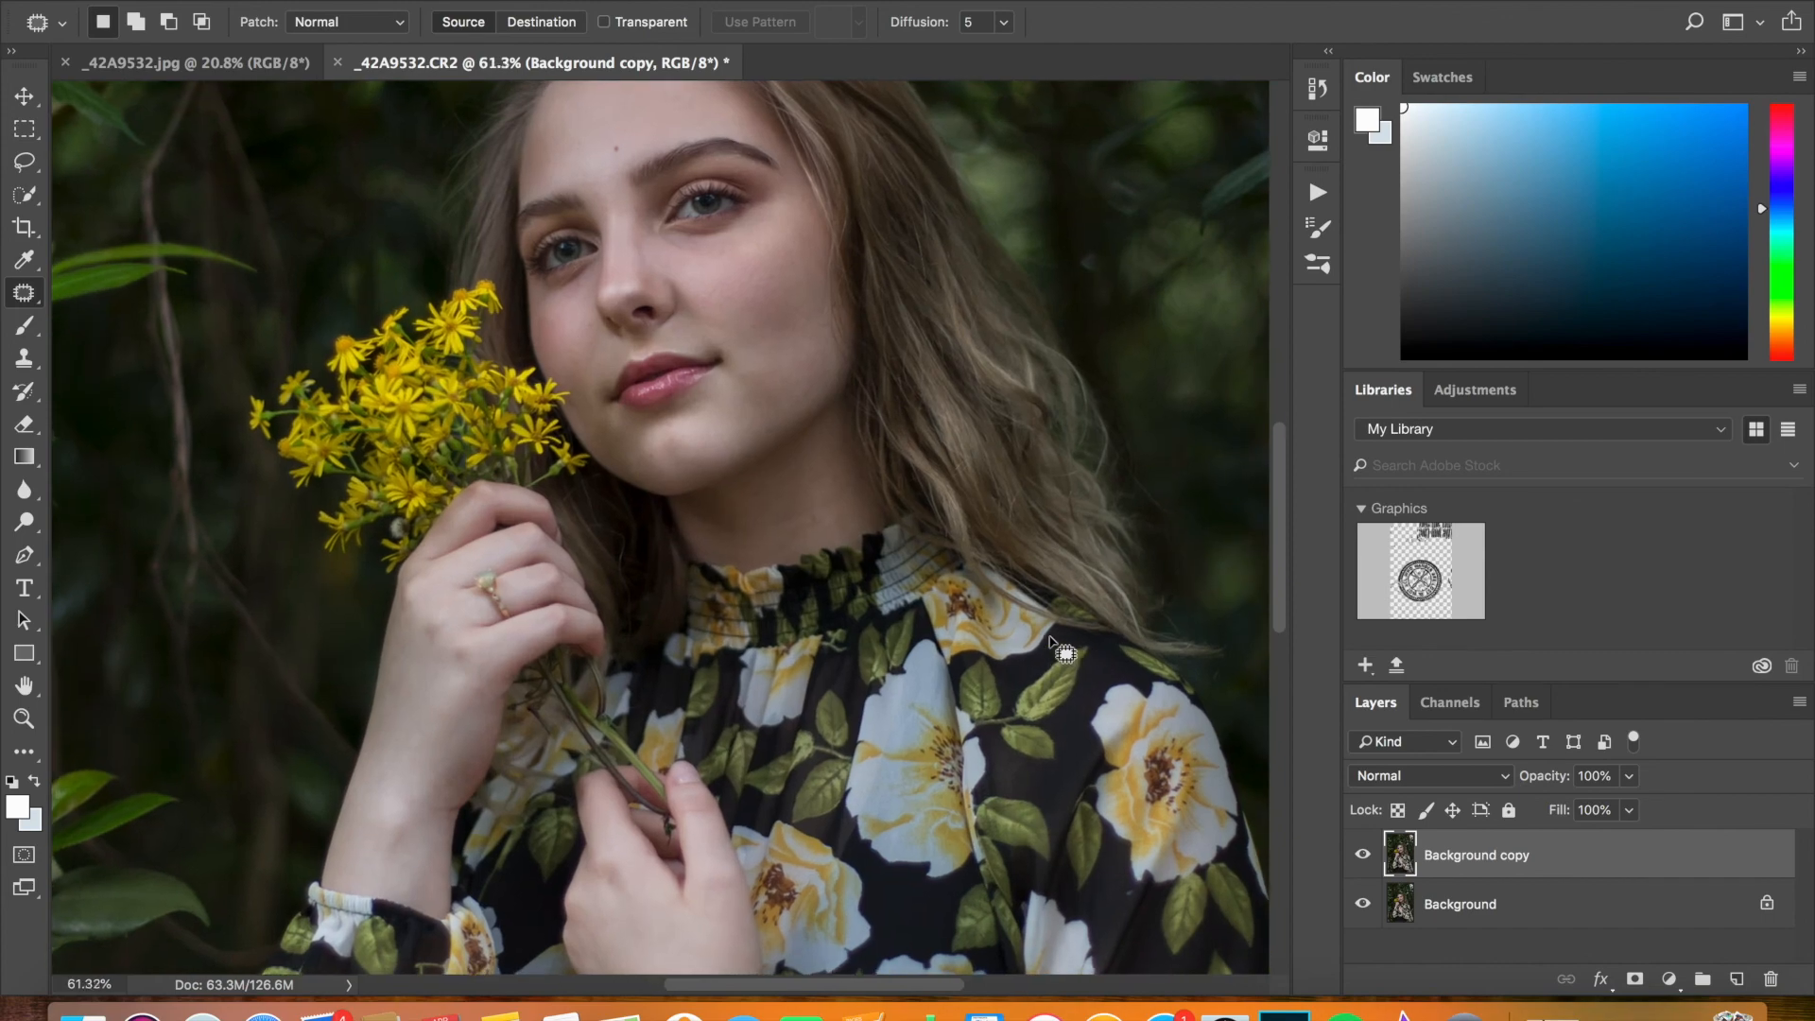
scroll(1063, 652, "down", 4)
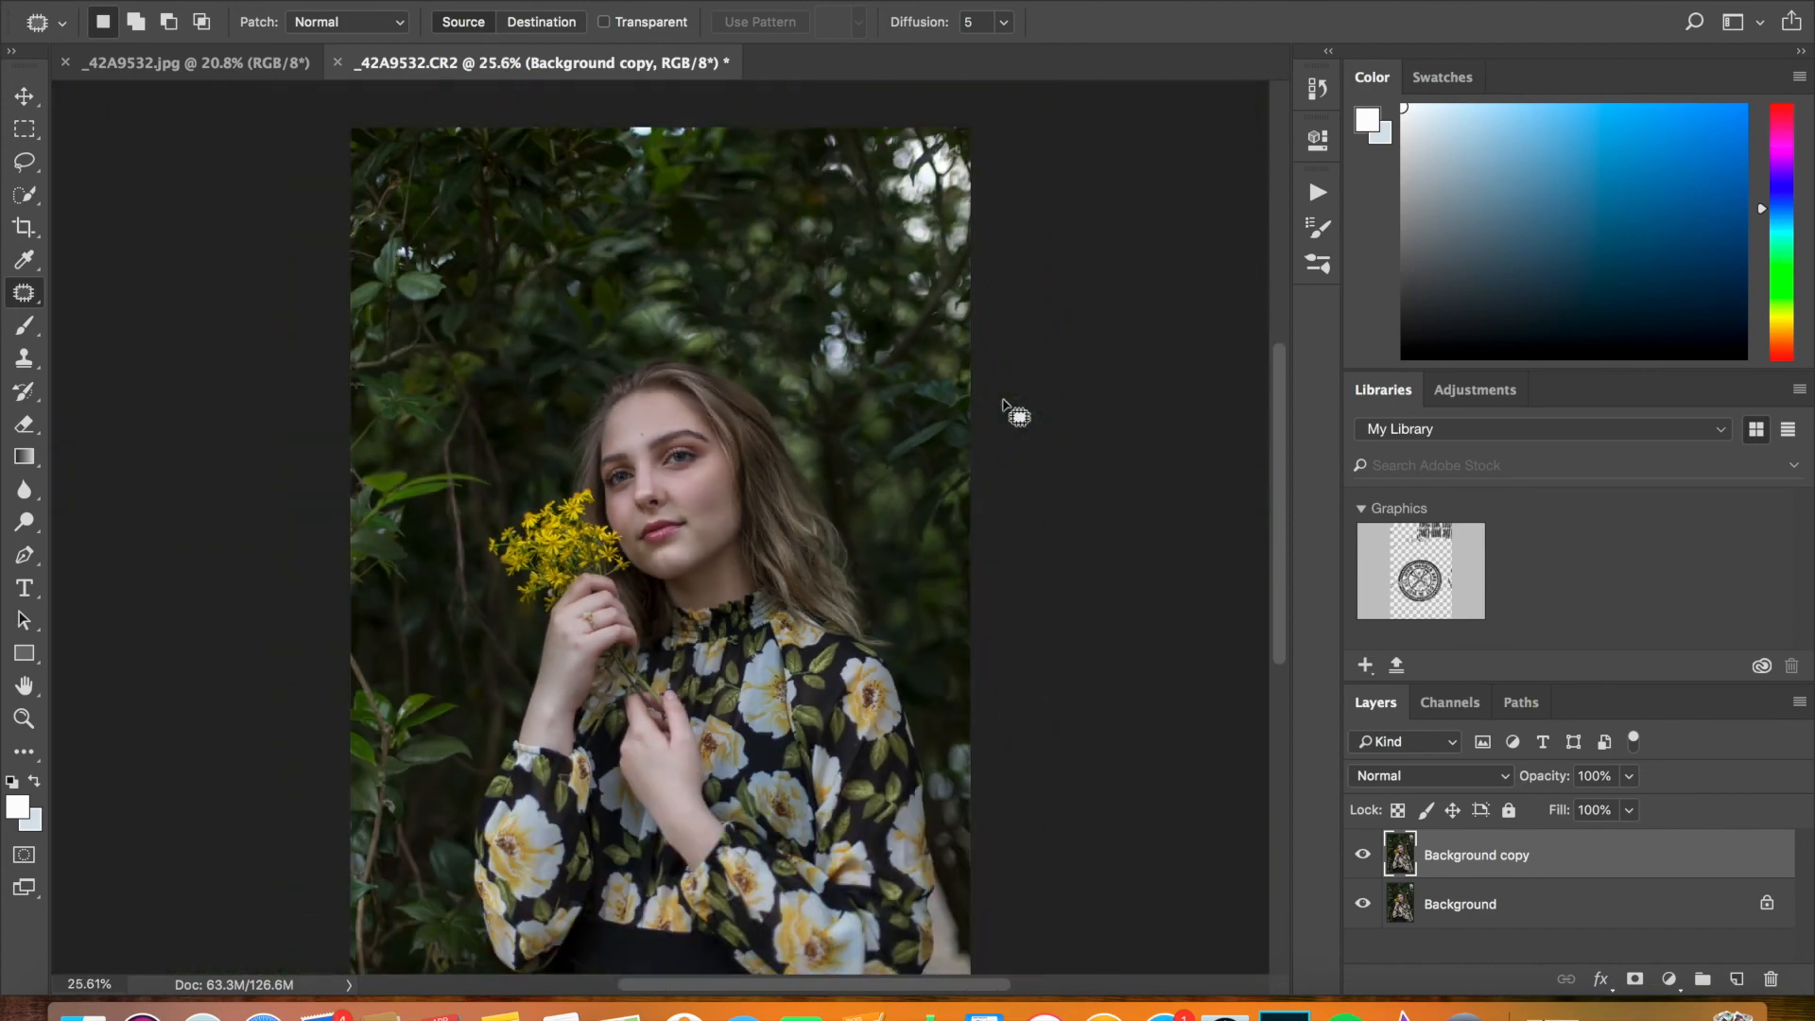
scroll(1015, 414, "down", 1)
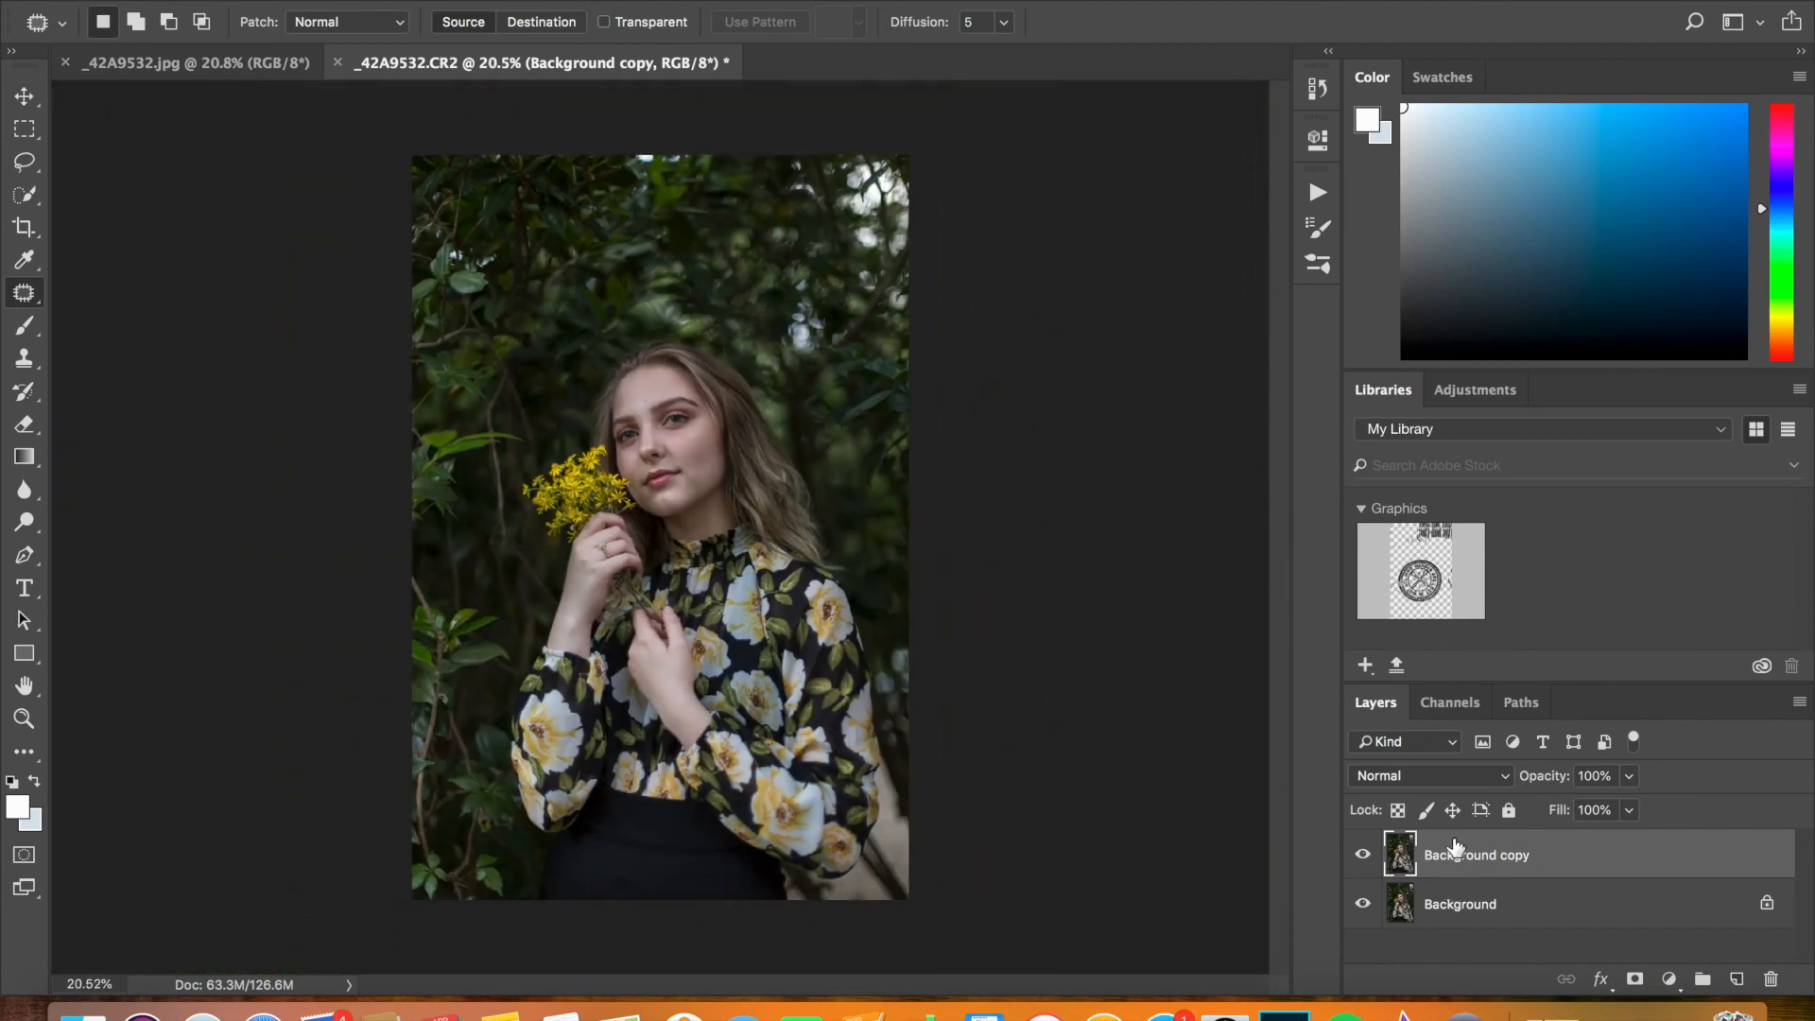
Merge the Background copy layer with the Background layer
left_click(1461, 903, "shift")
right_click(1460, 903)
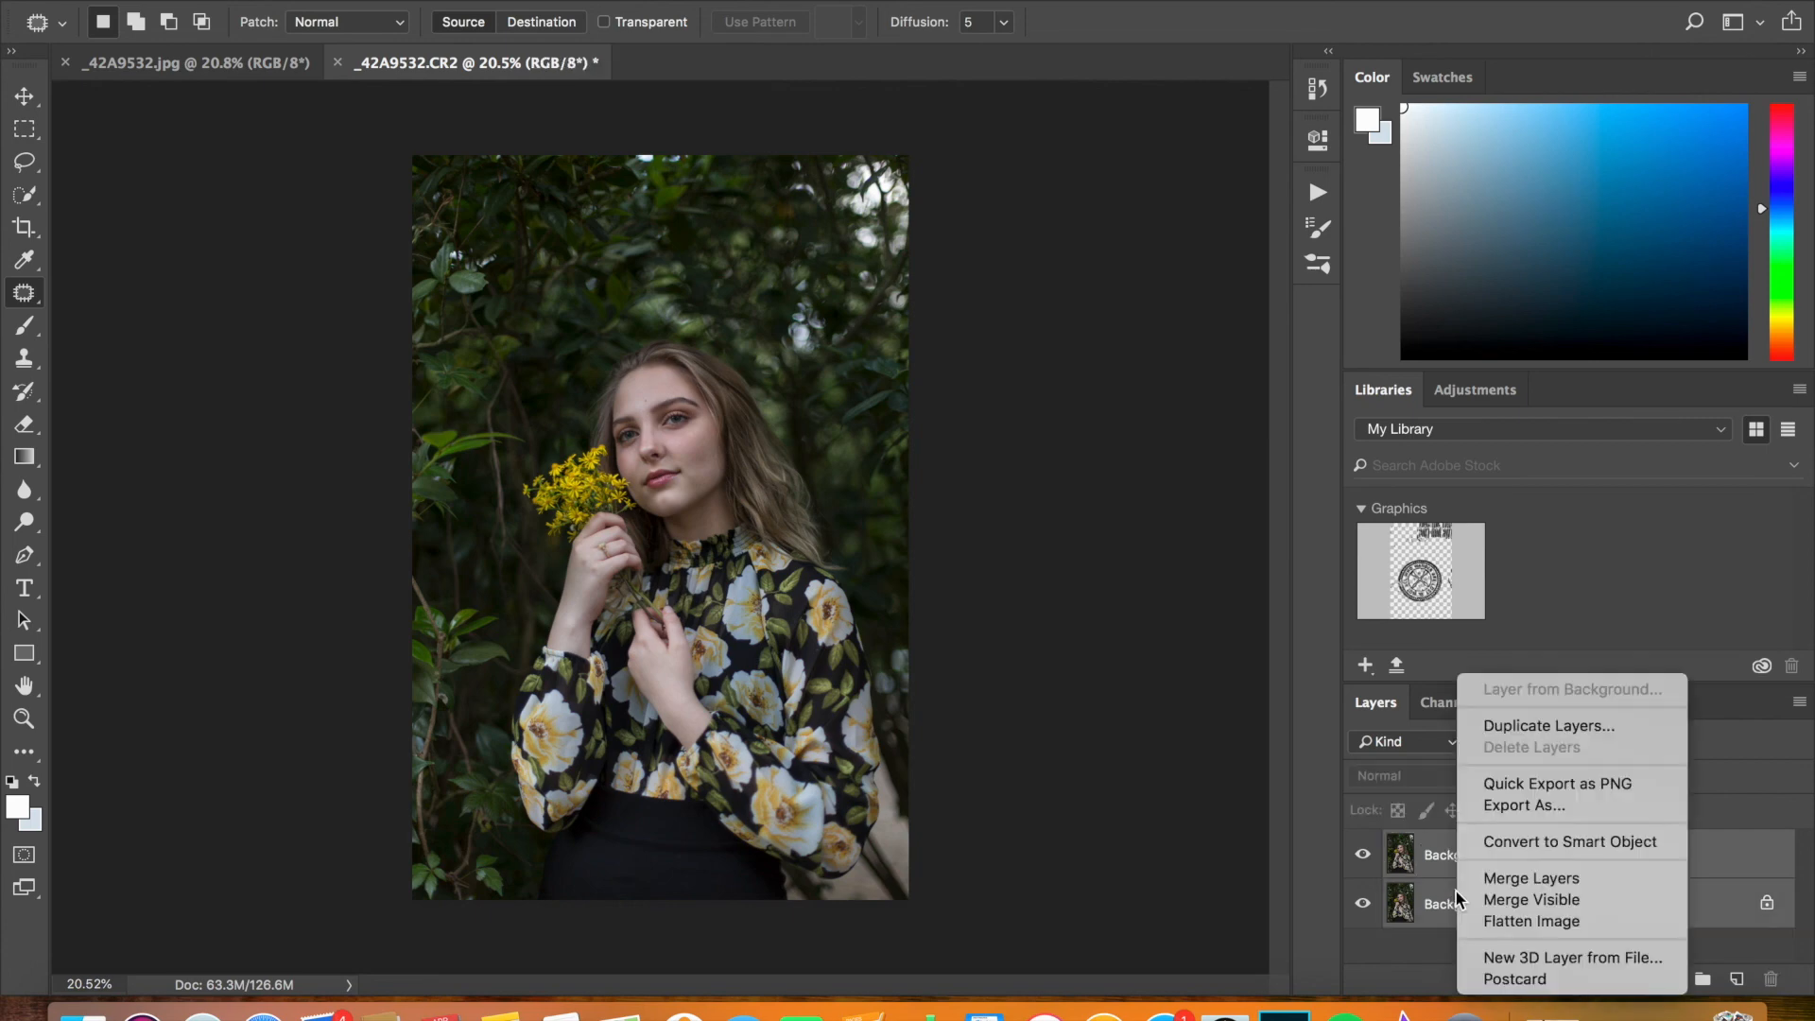
left_click(1503, 871)
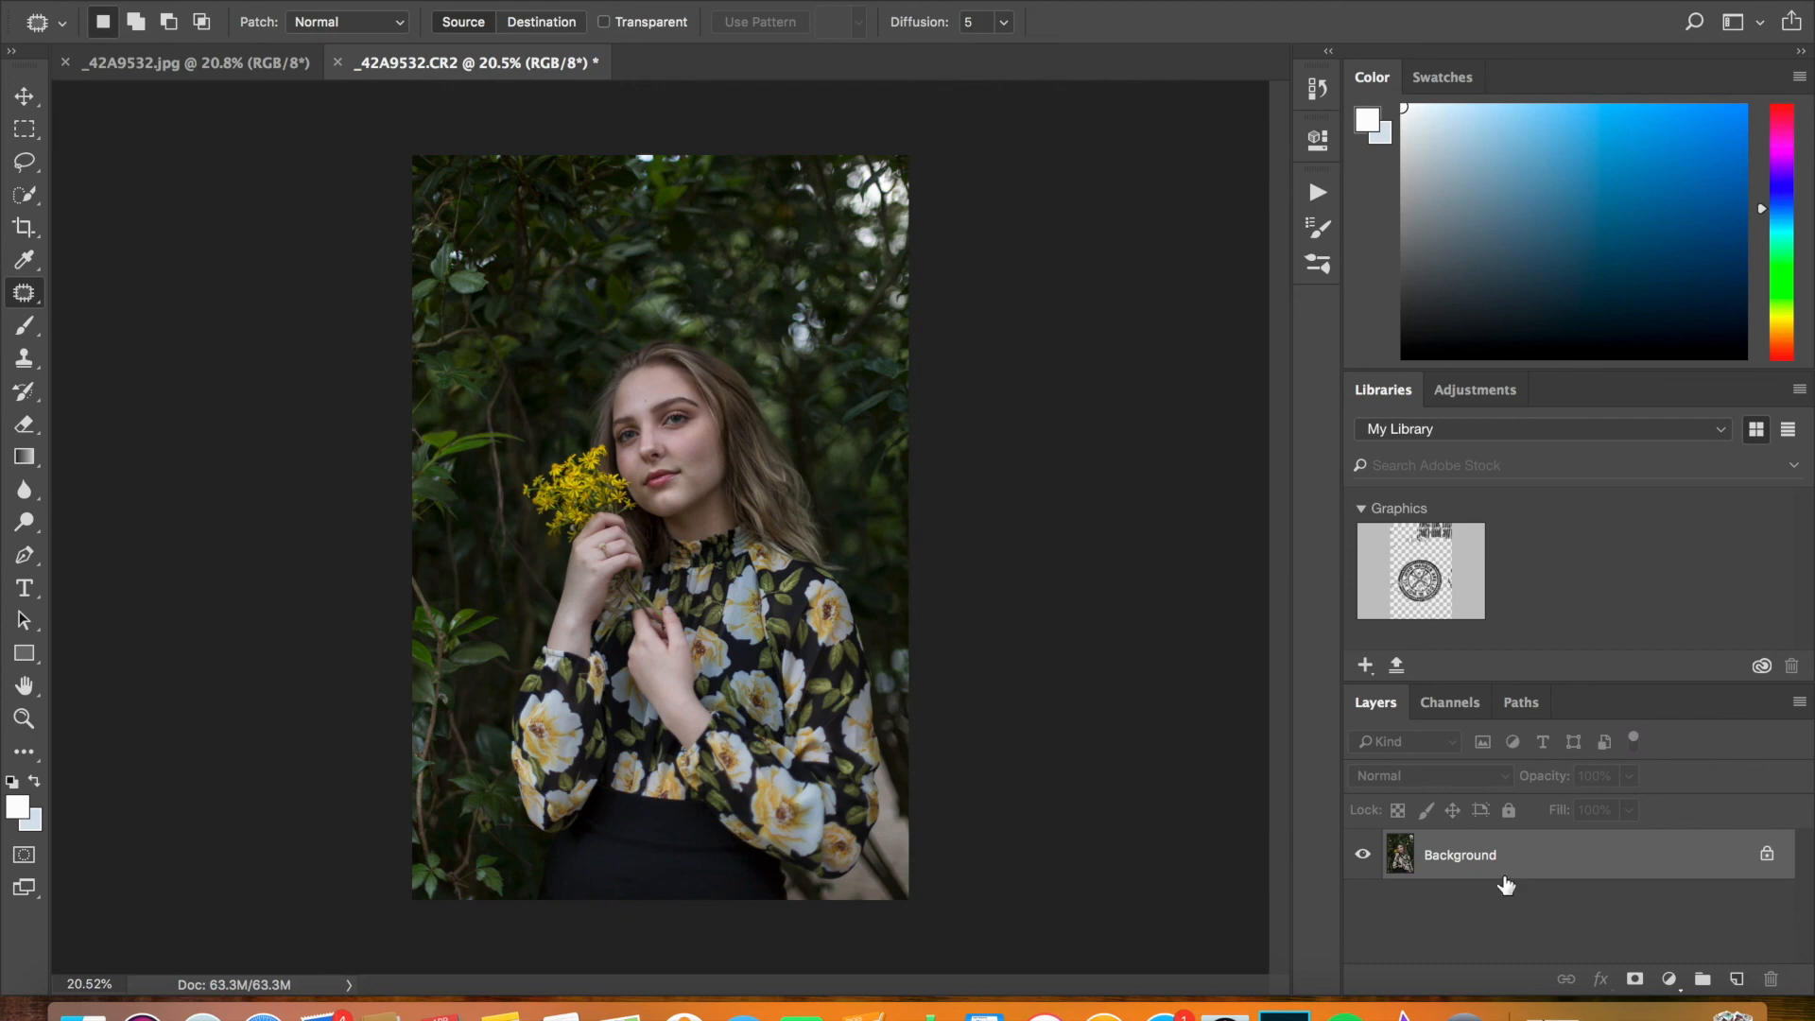
Duplicate the merged Background layer, keeping the default name
right_click(1551, 851)
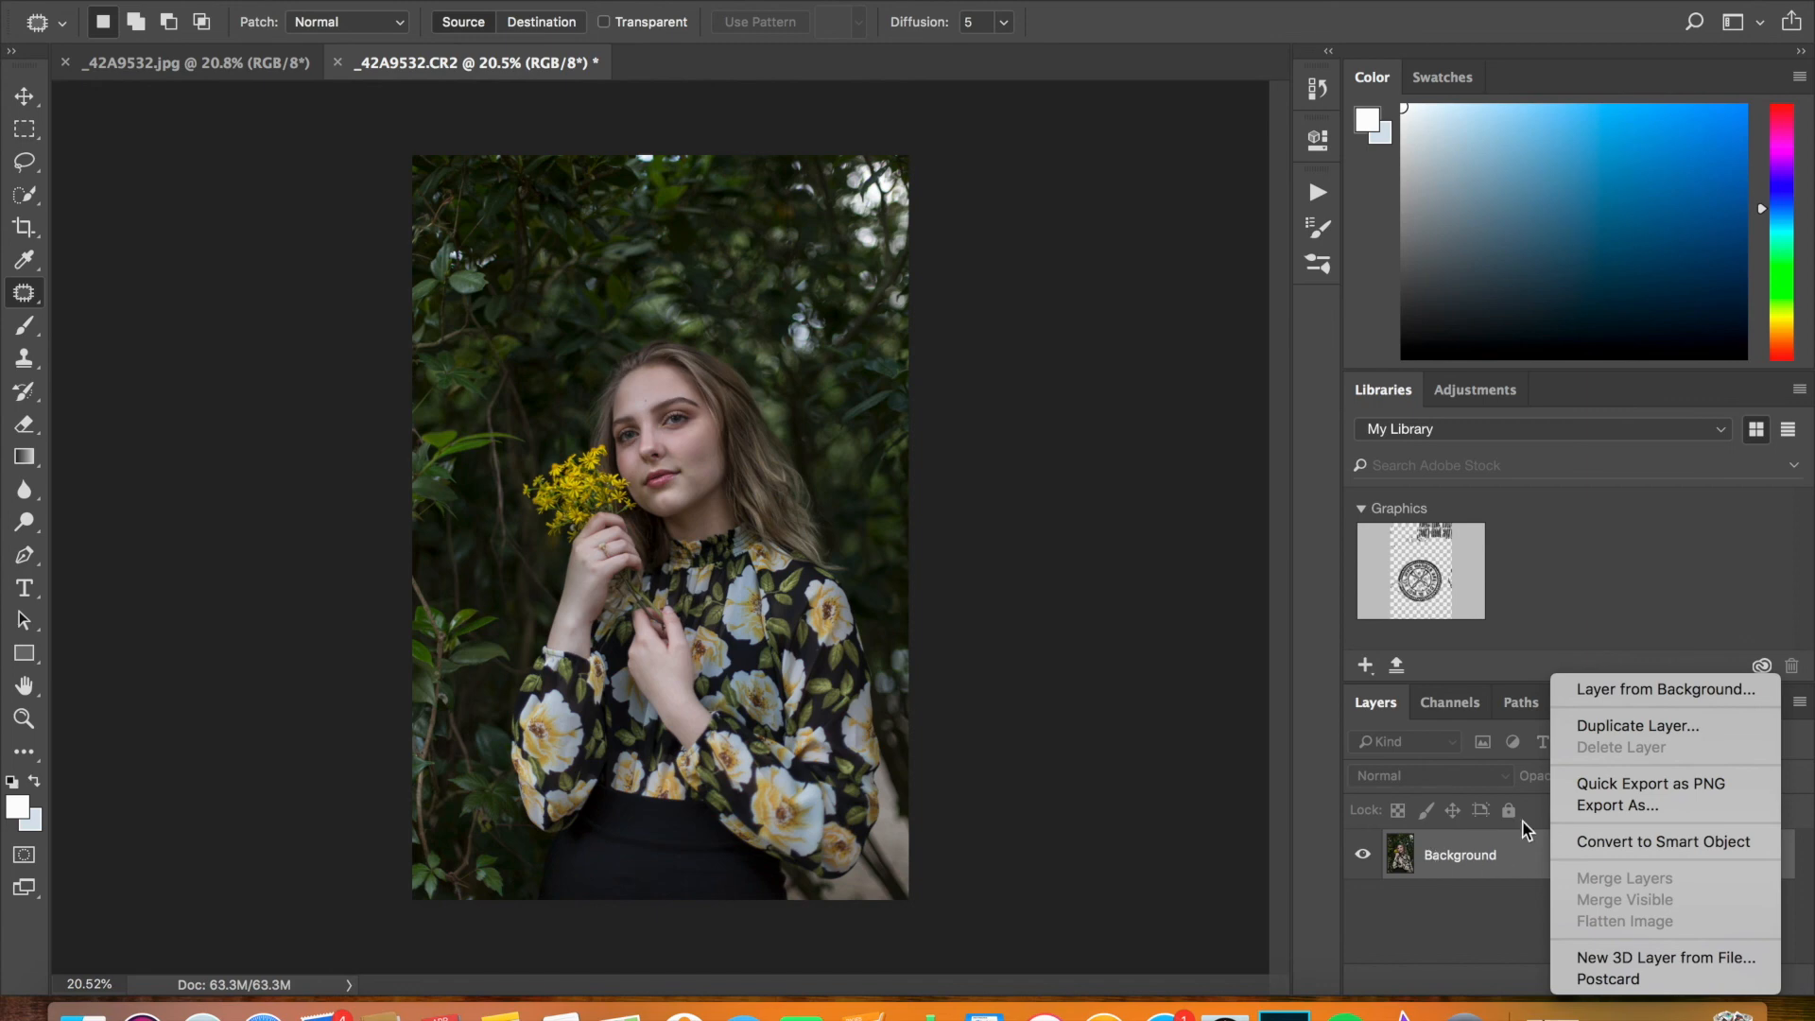
left_click(1508, 856)
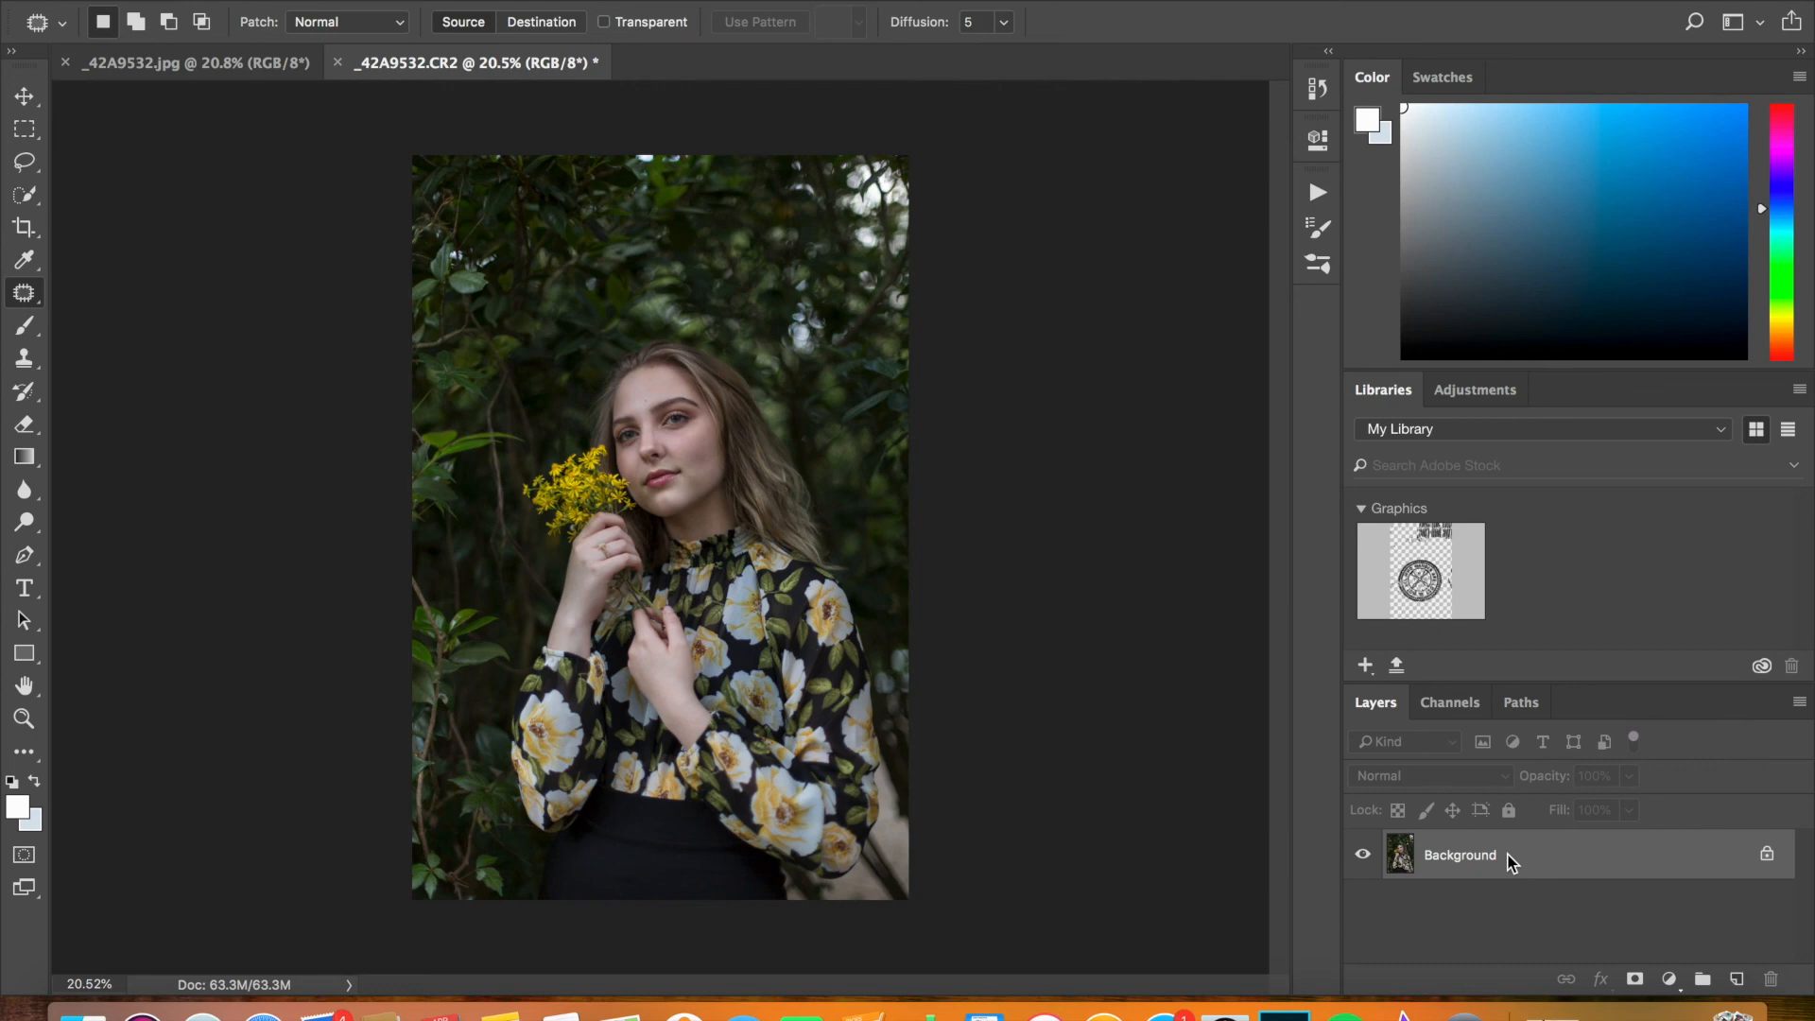
right_click(1507, 856)
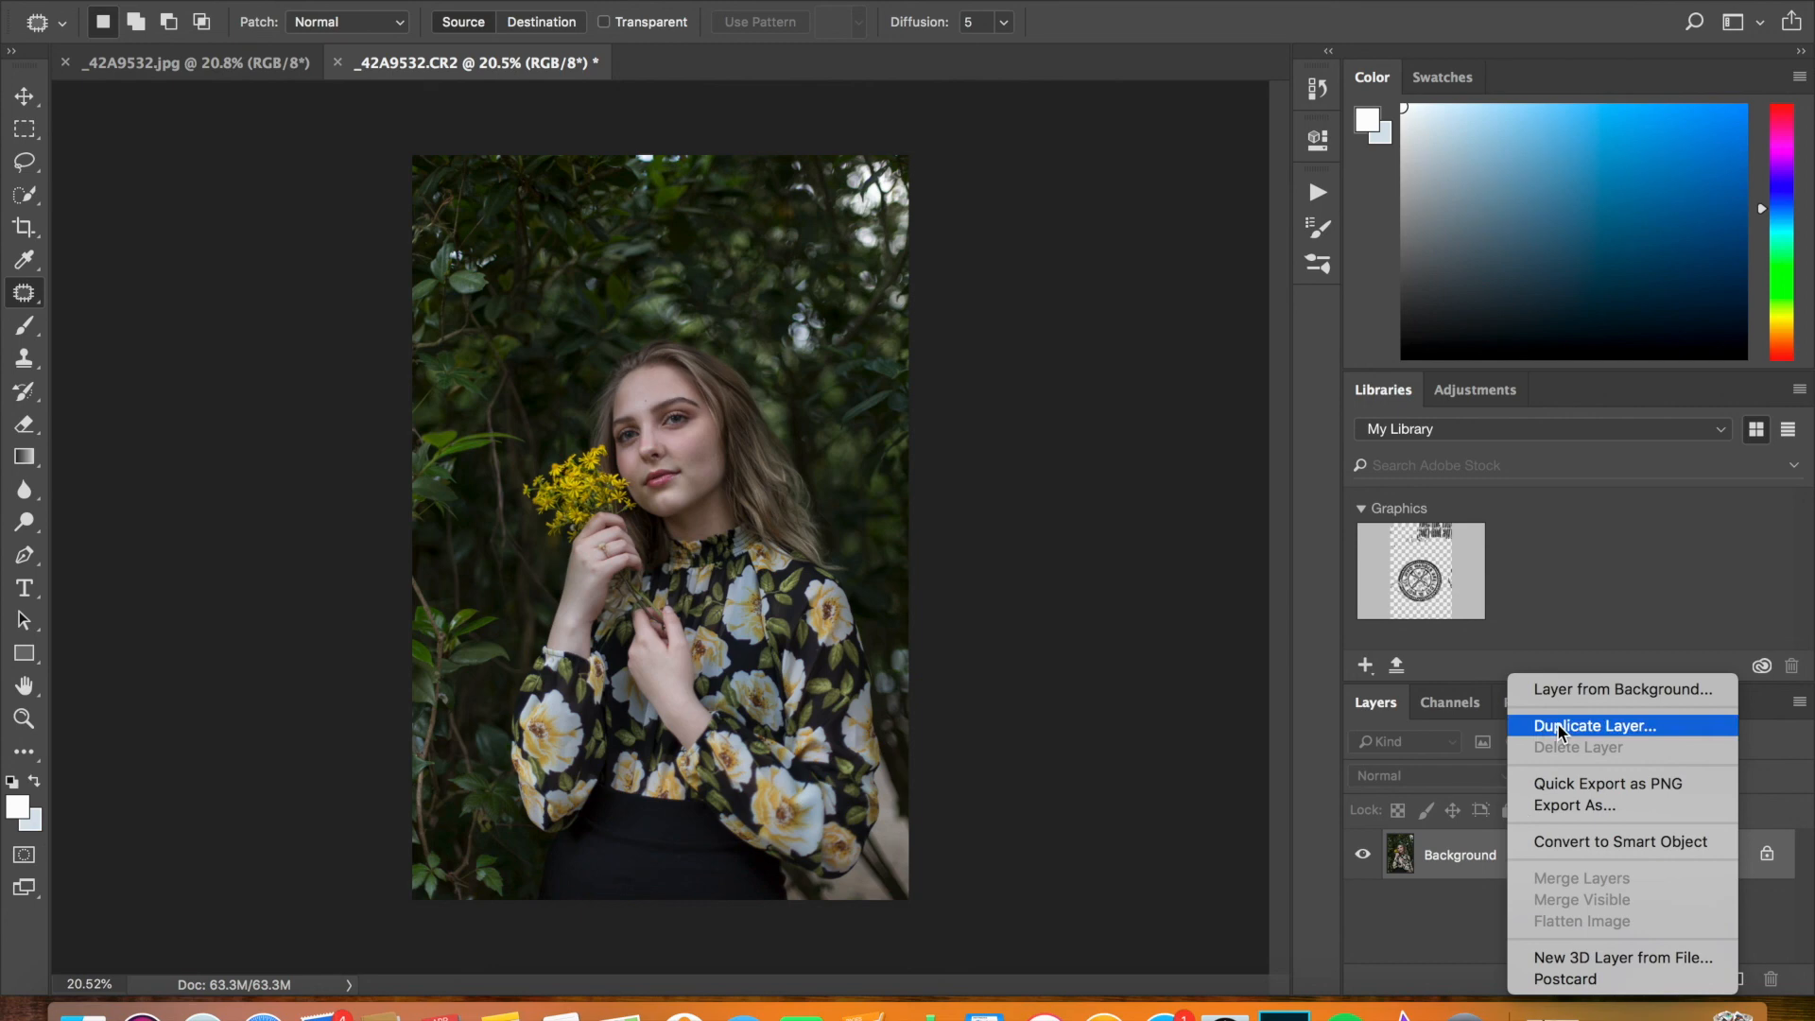
left_click(1557, 726)
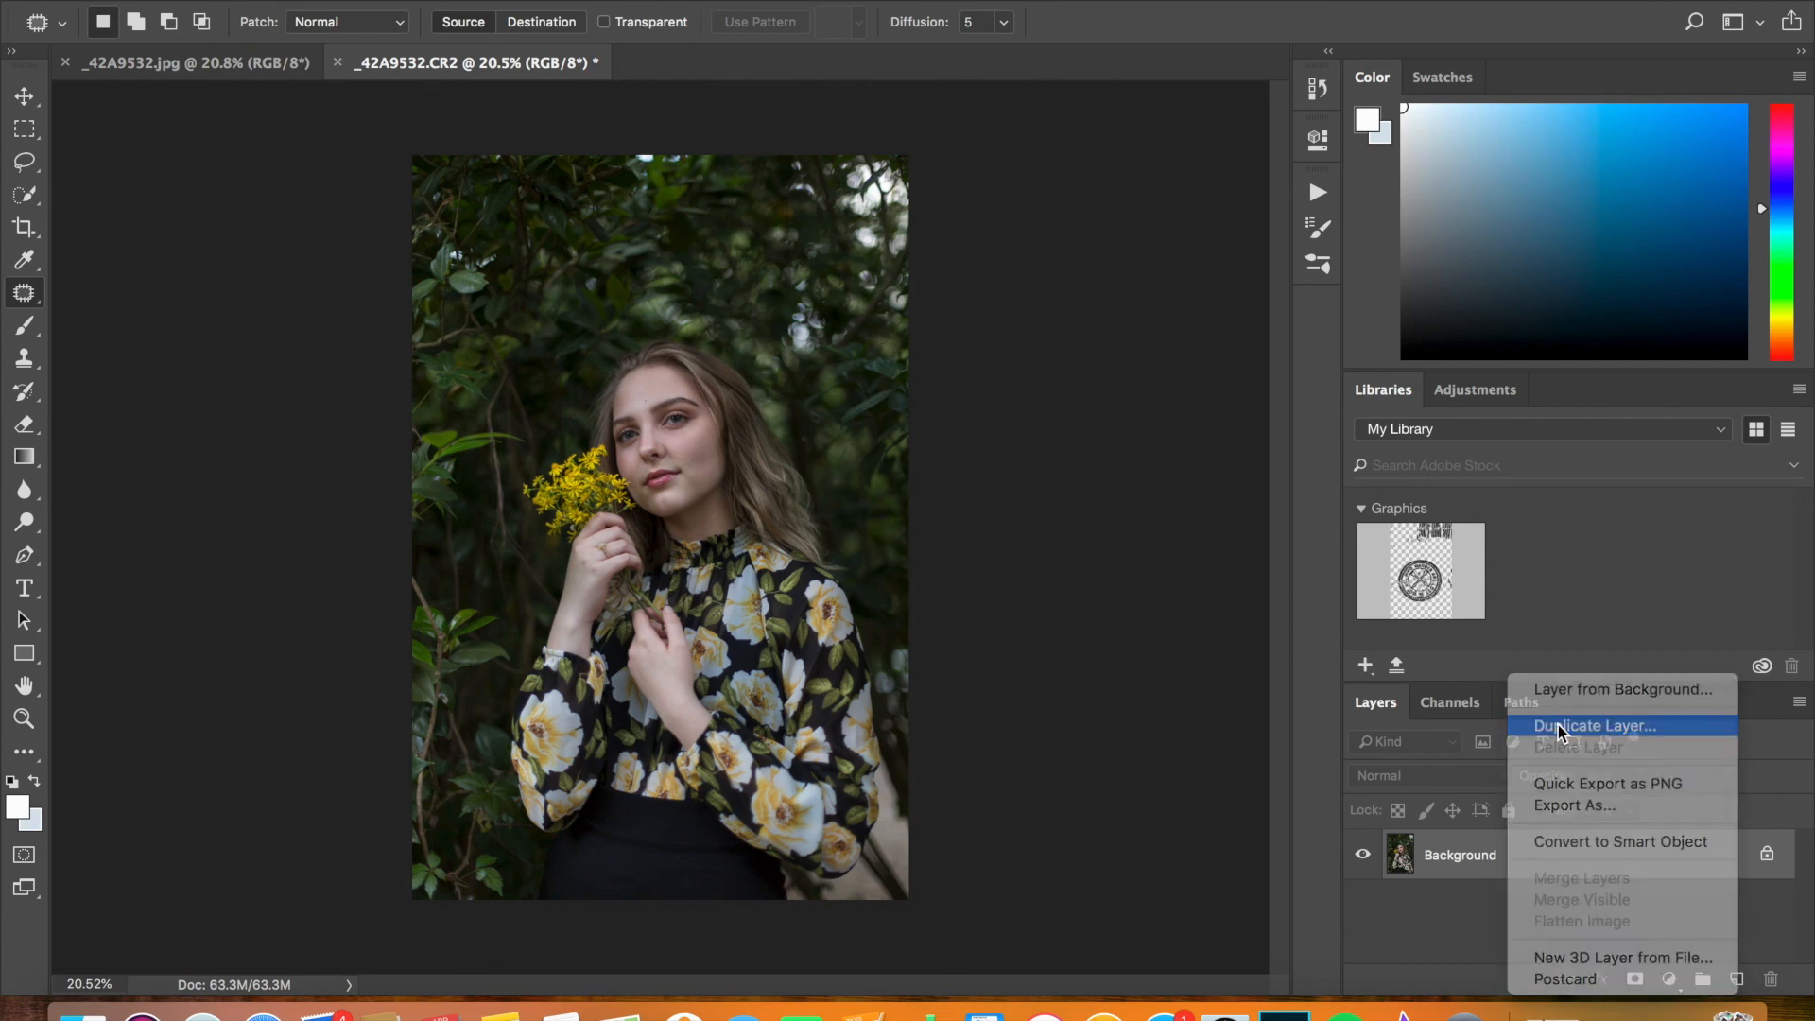
key("Return")
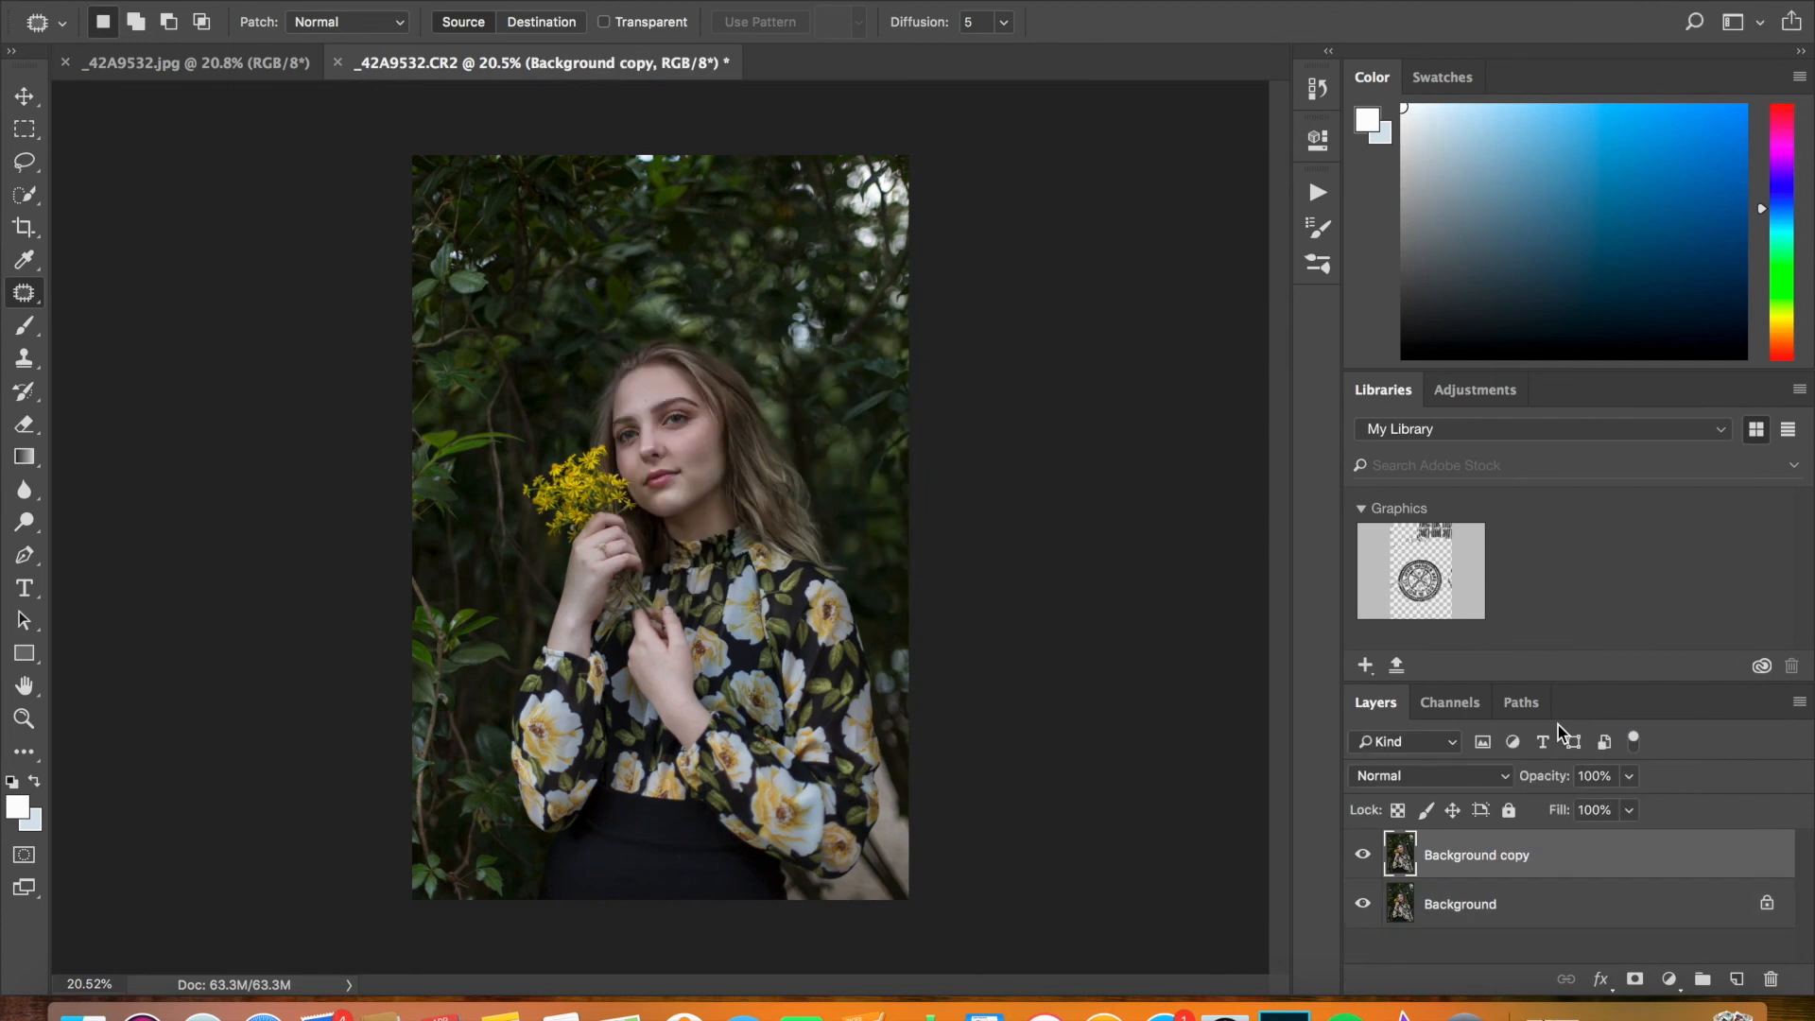
Run the RGB Settings action from the DC Preset set on the Background copy layer and compare it with the original
left_click(1318, 192)
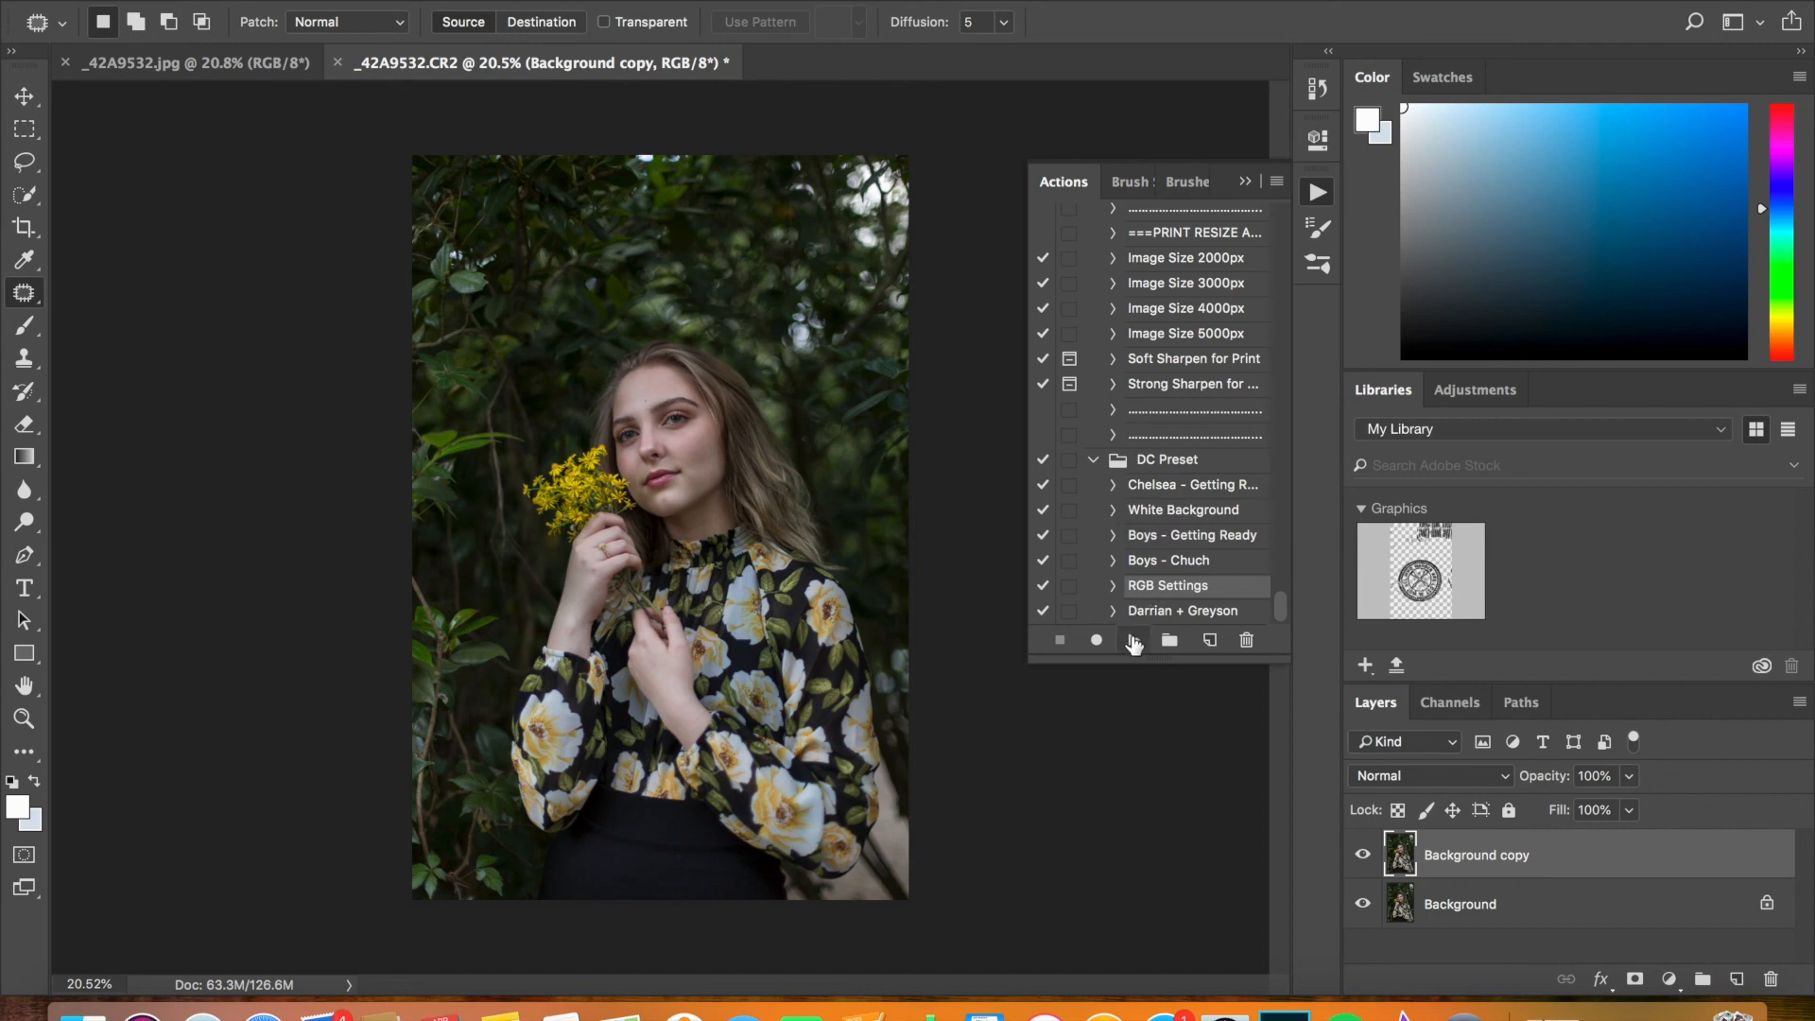
left_click(1133, 641)
left_click(1245, 181)
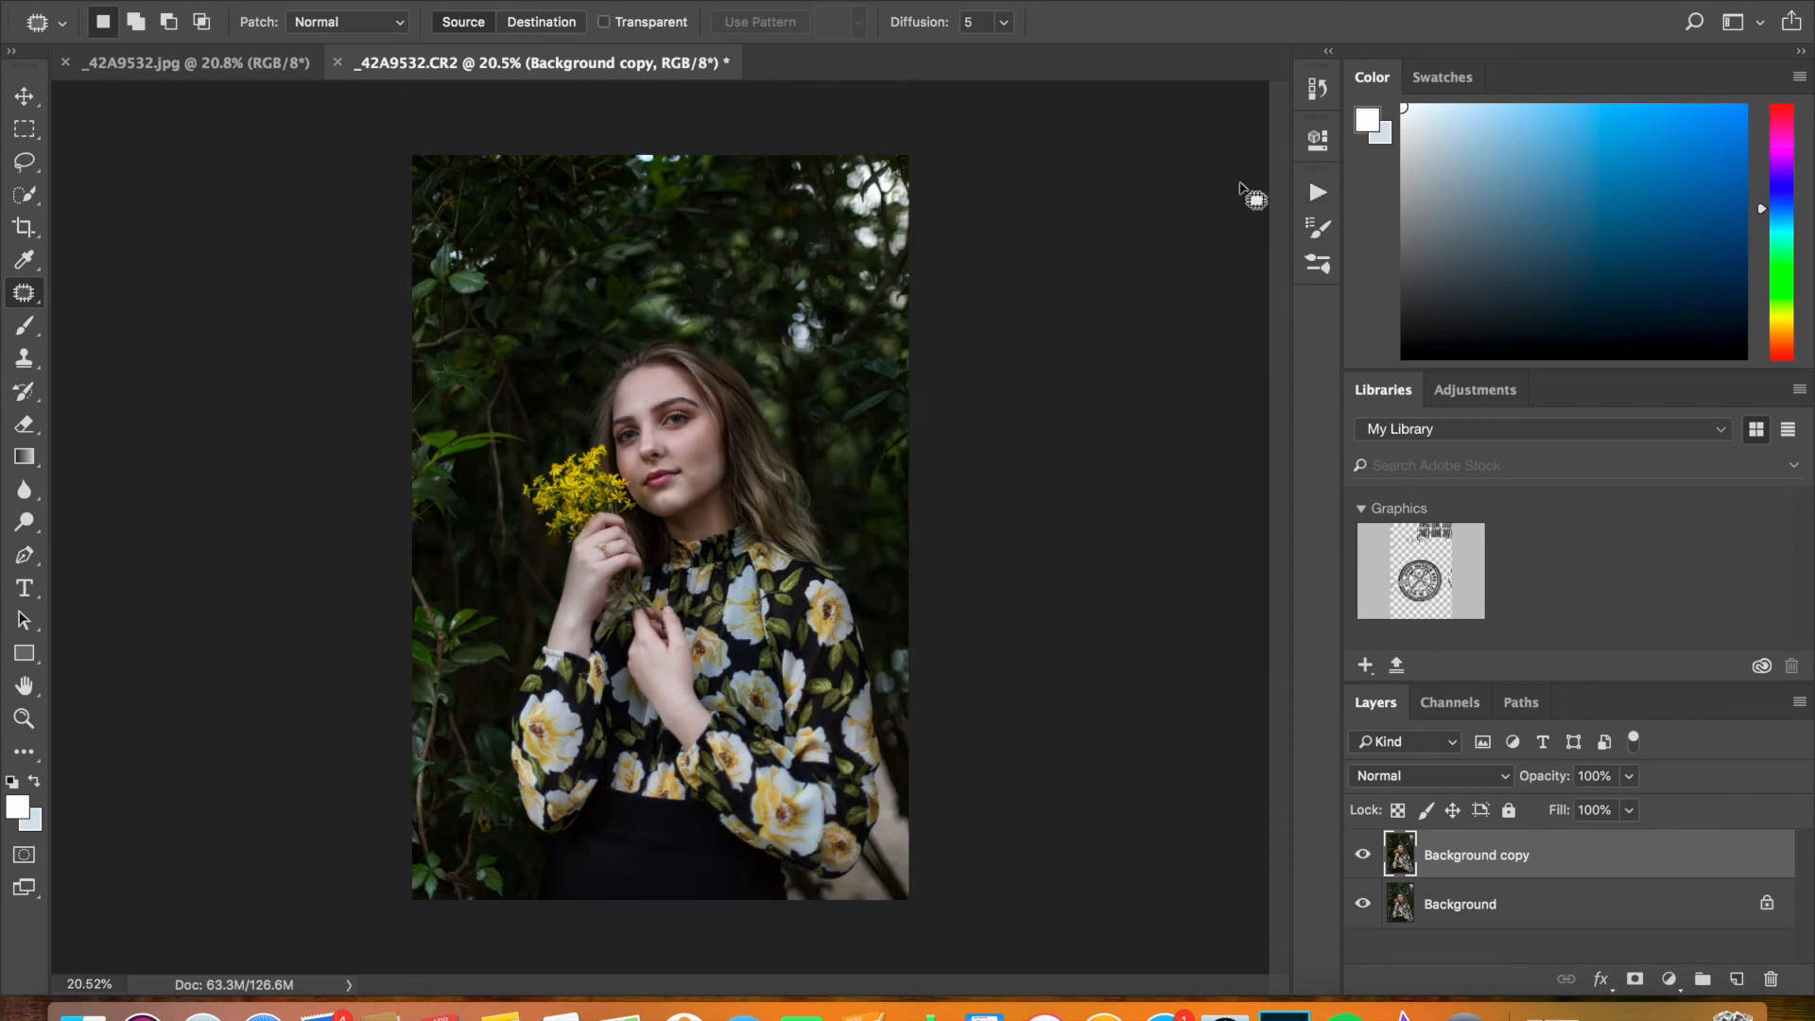
scroll(1097, 283, "up", 2)
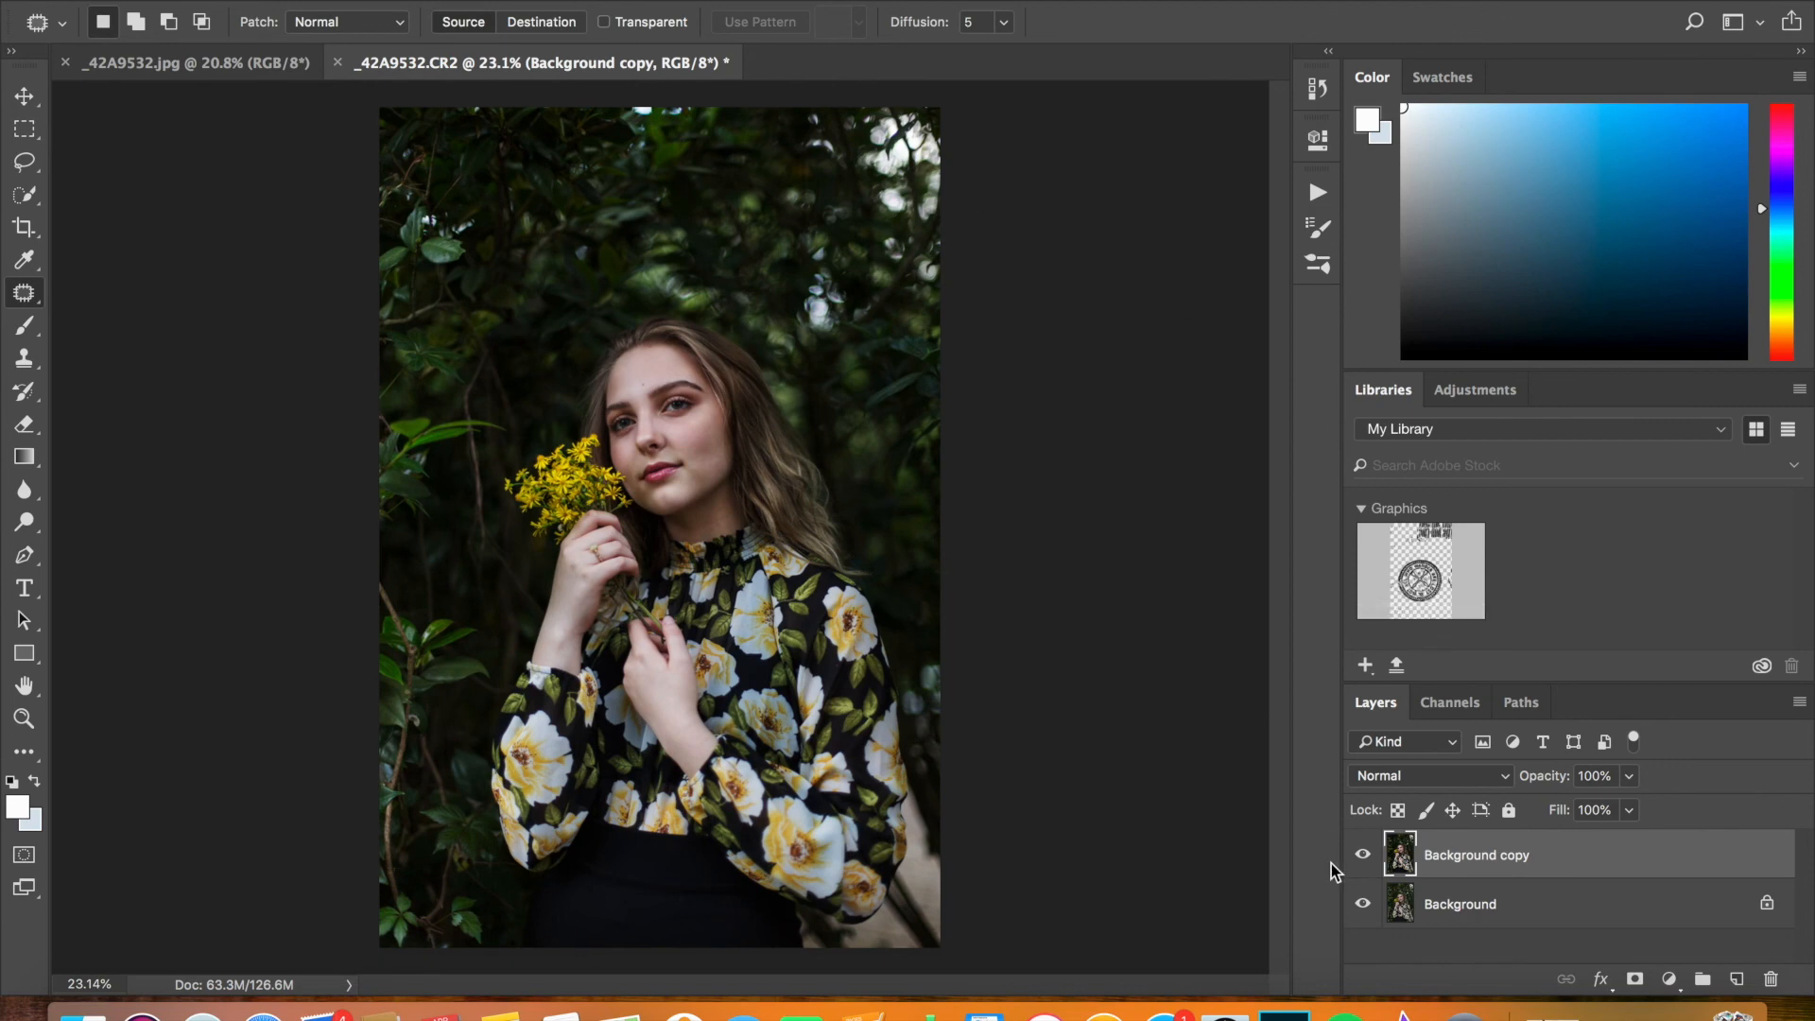
left_click(1362, 854)
left_click(1362, 854)
Examine the channel choices in the Curves adjustment without altering the curve, and check the RGB Settings action in the DC Preset set
left_click(349, 2)
mouse_move(352, 24)
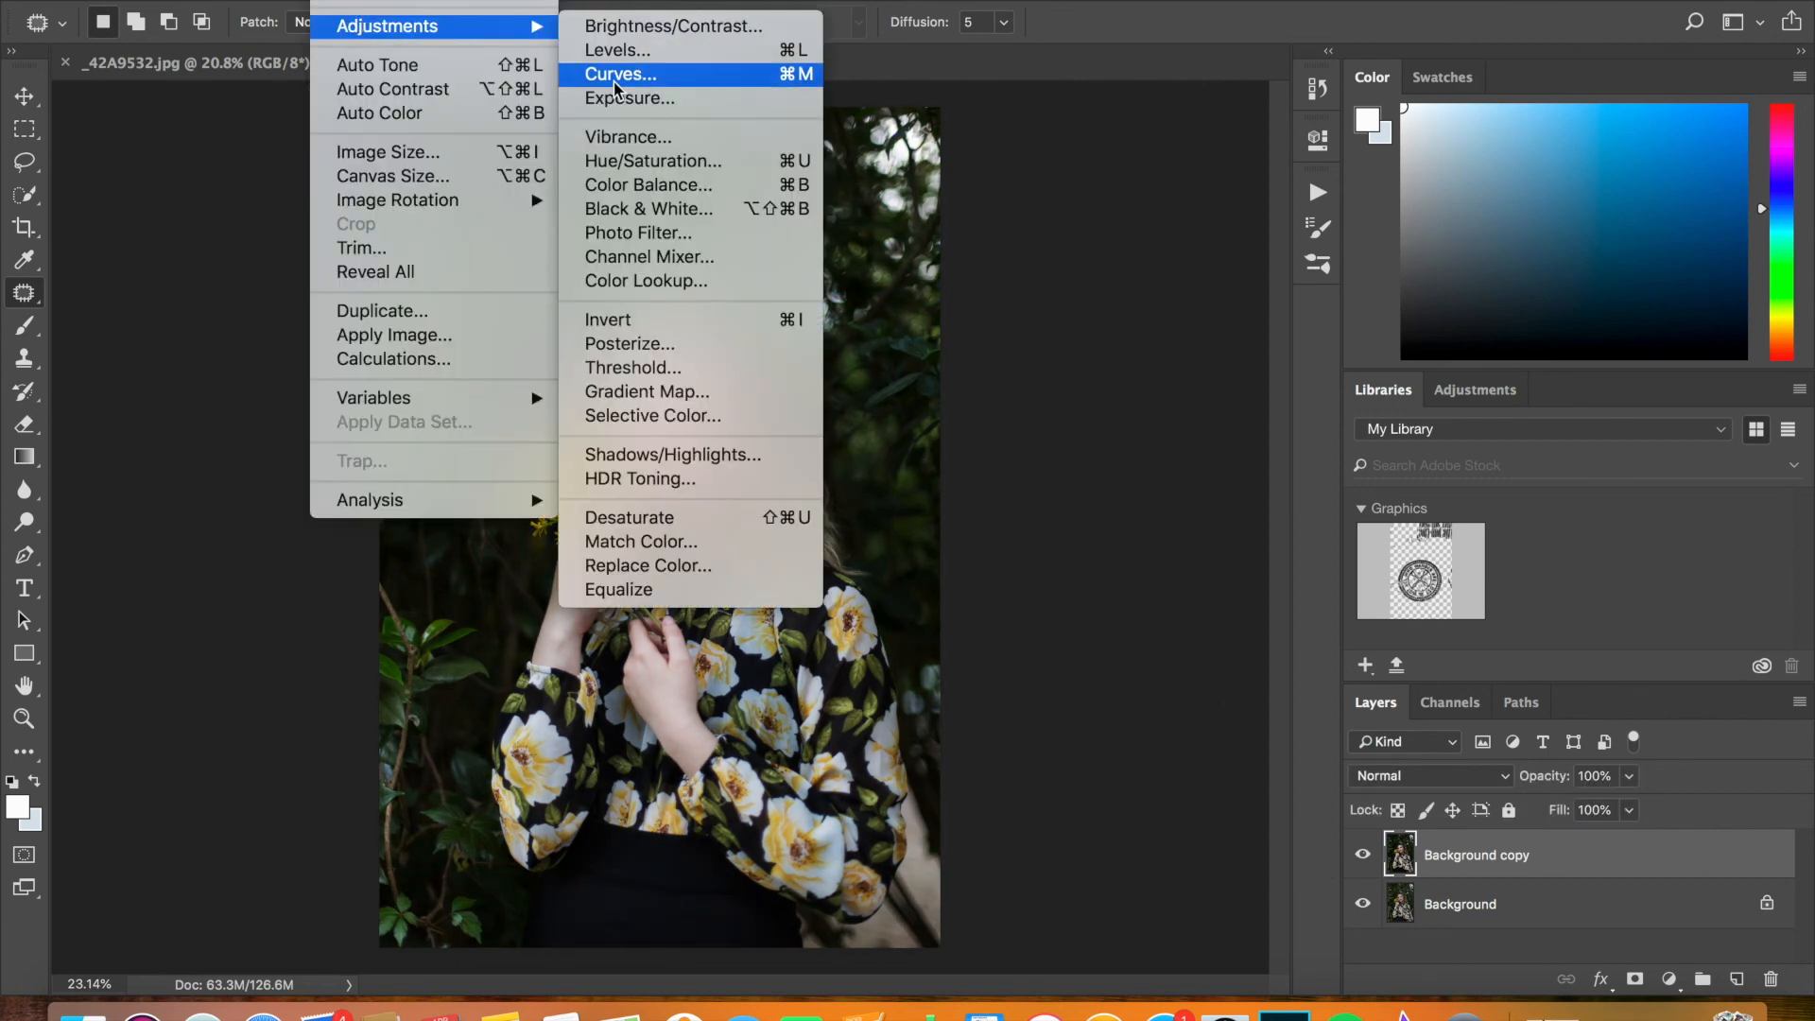
left_click(614, 80)
left_click(1068, 363)
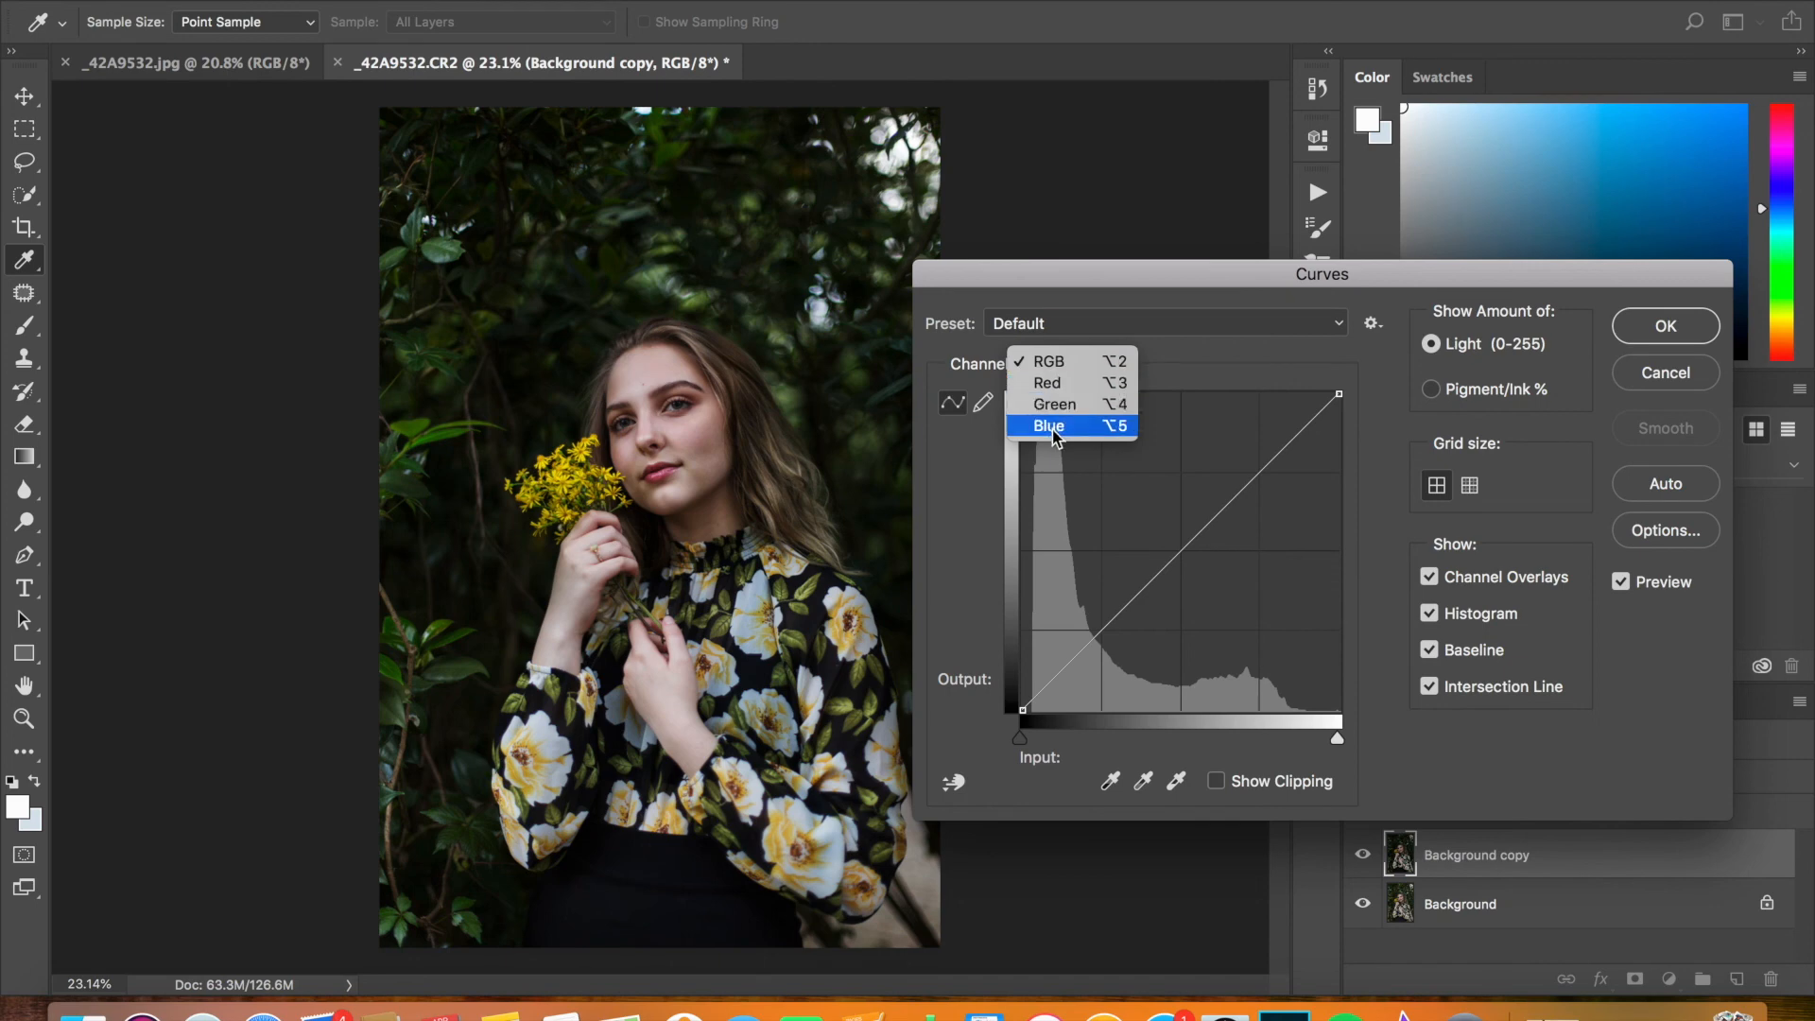
left_click(1162, 372)
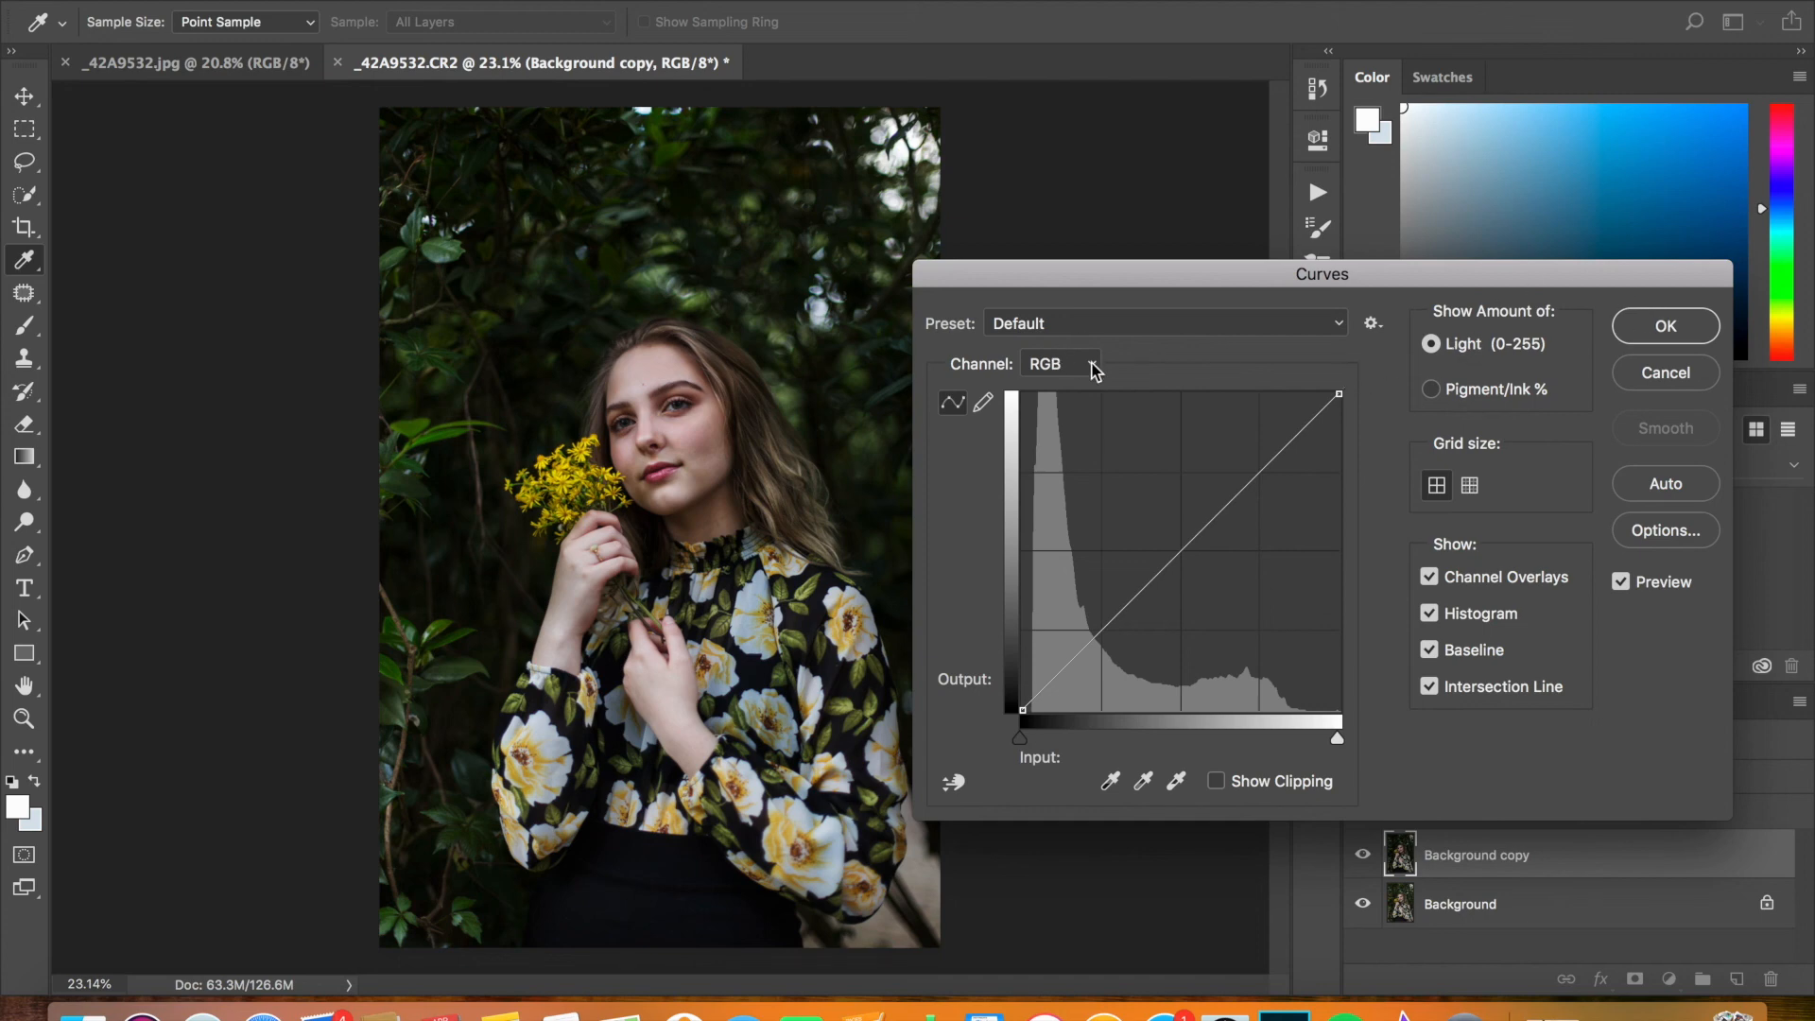
left_click(1660, 315)
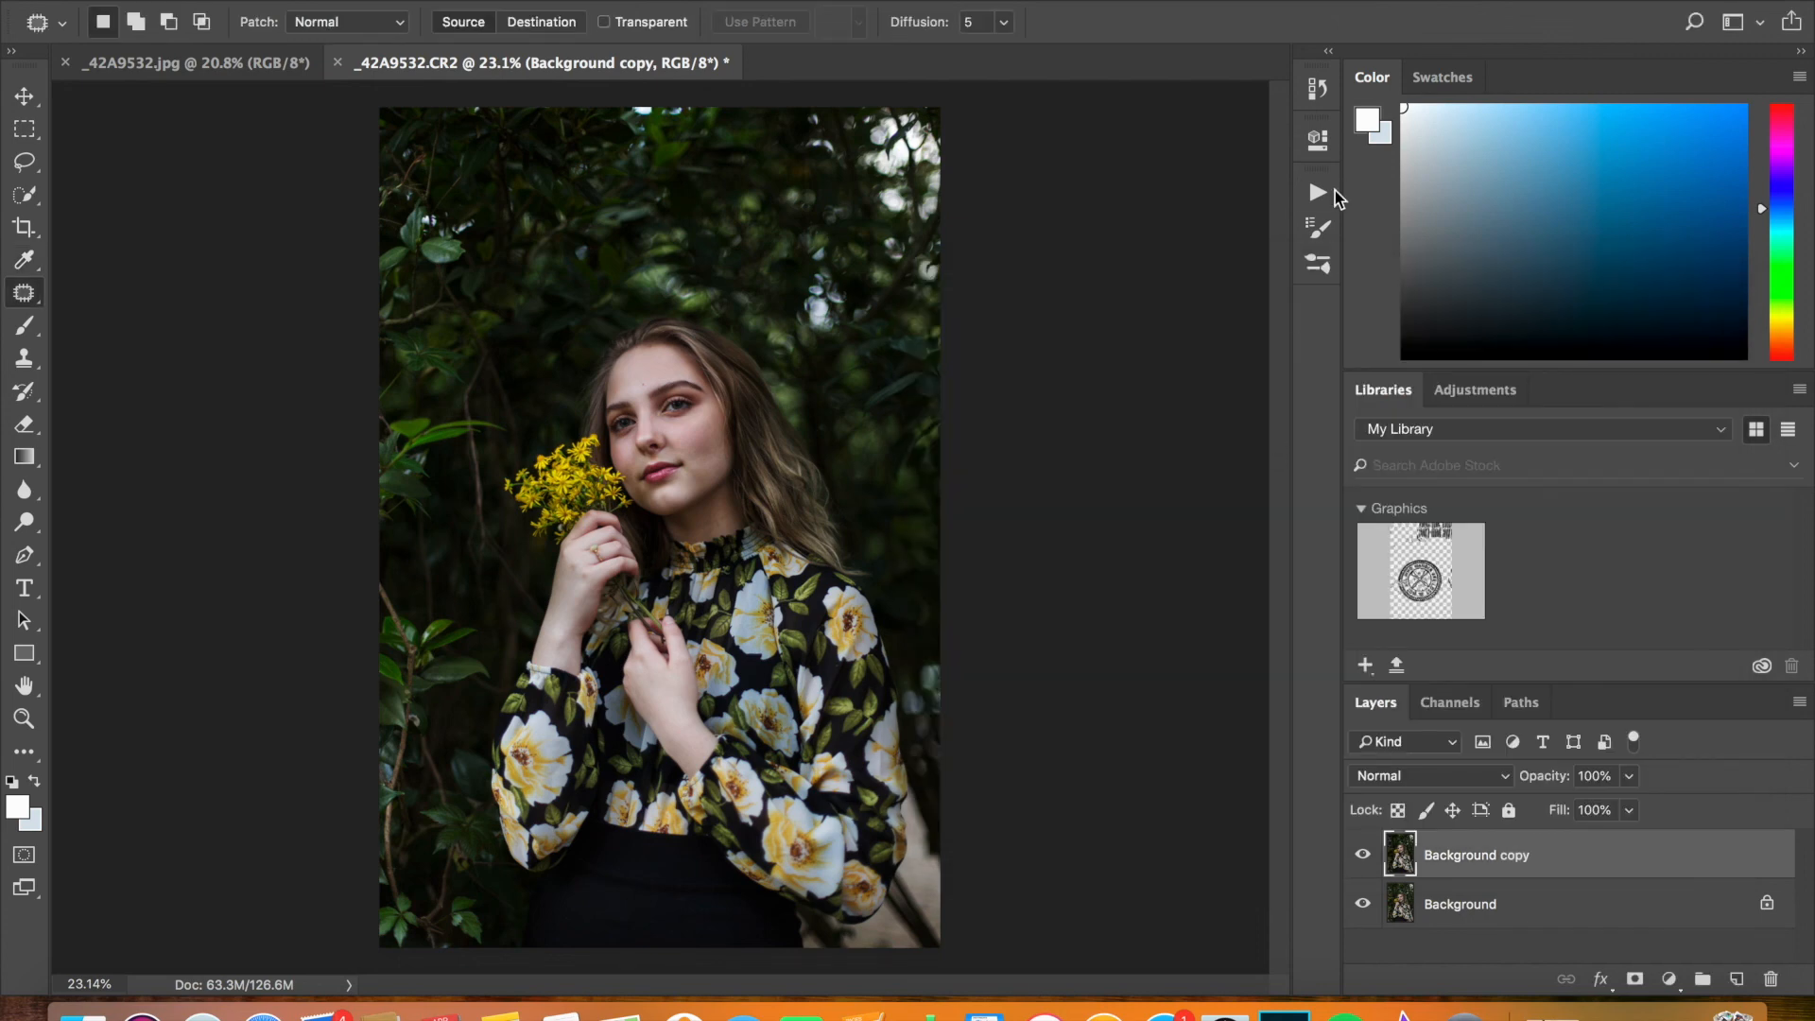
left_click(1326, 191)
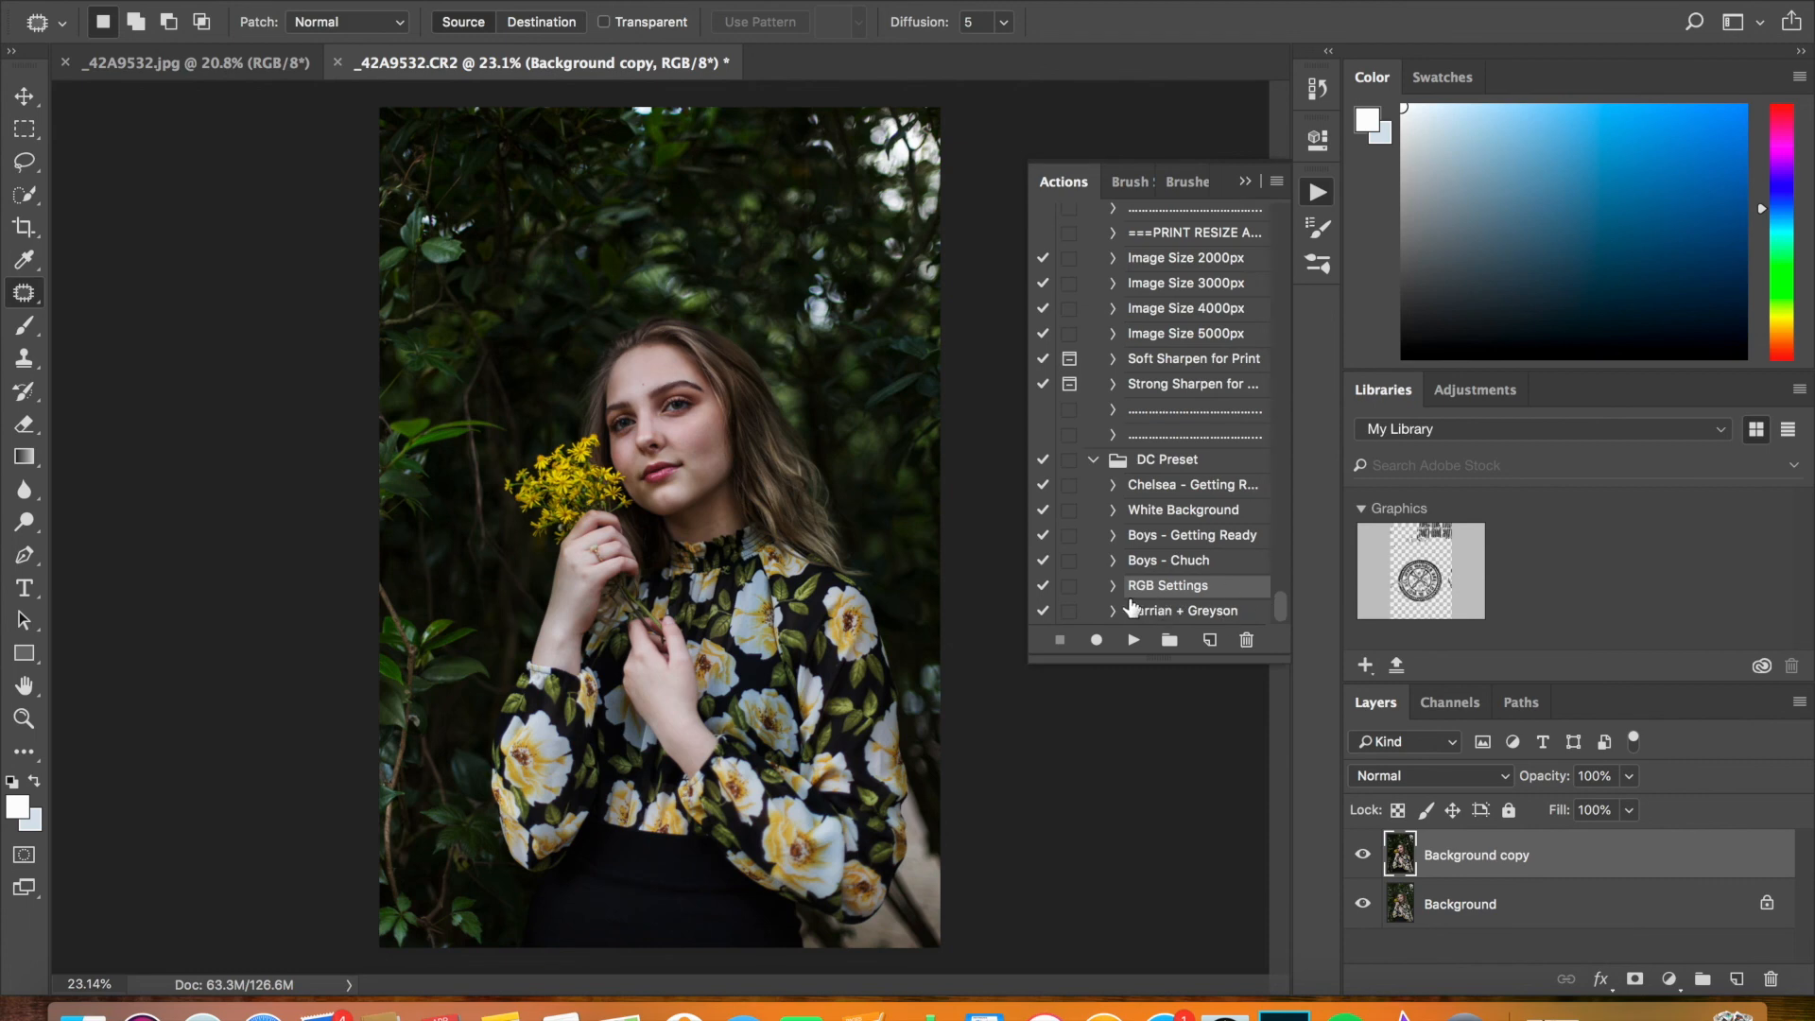
left_click(1240, 189)
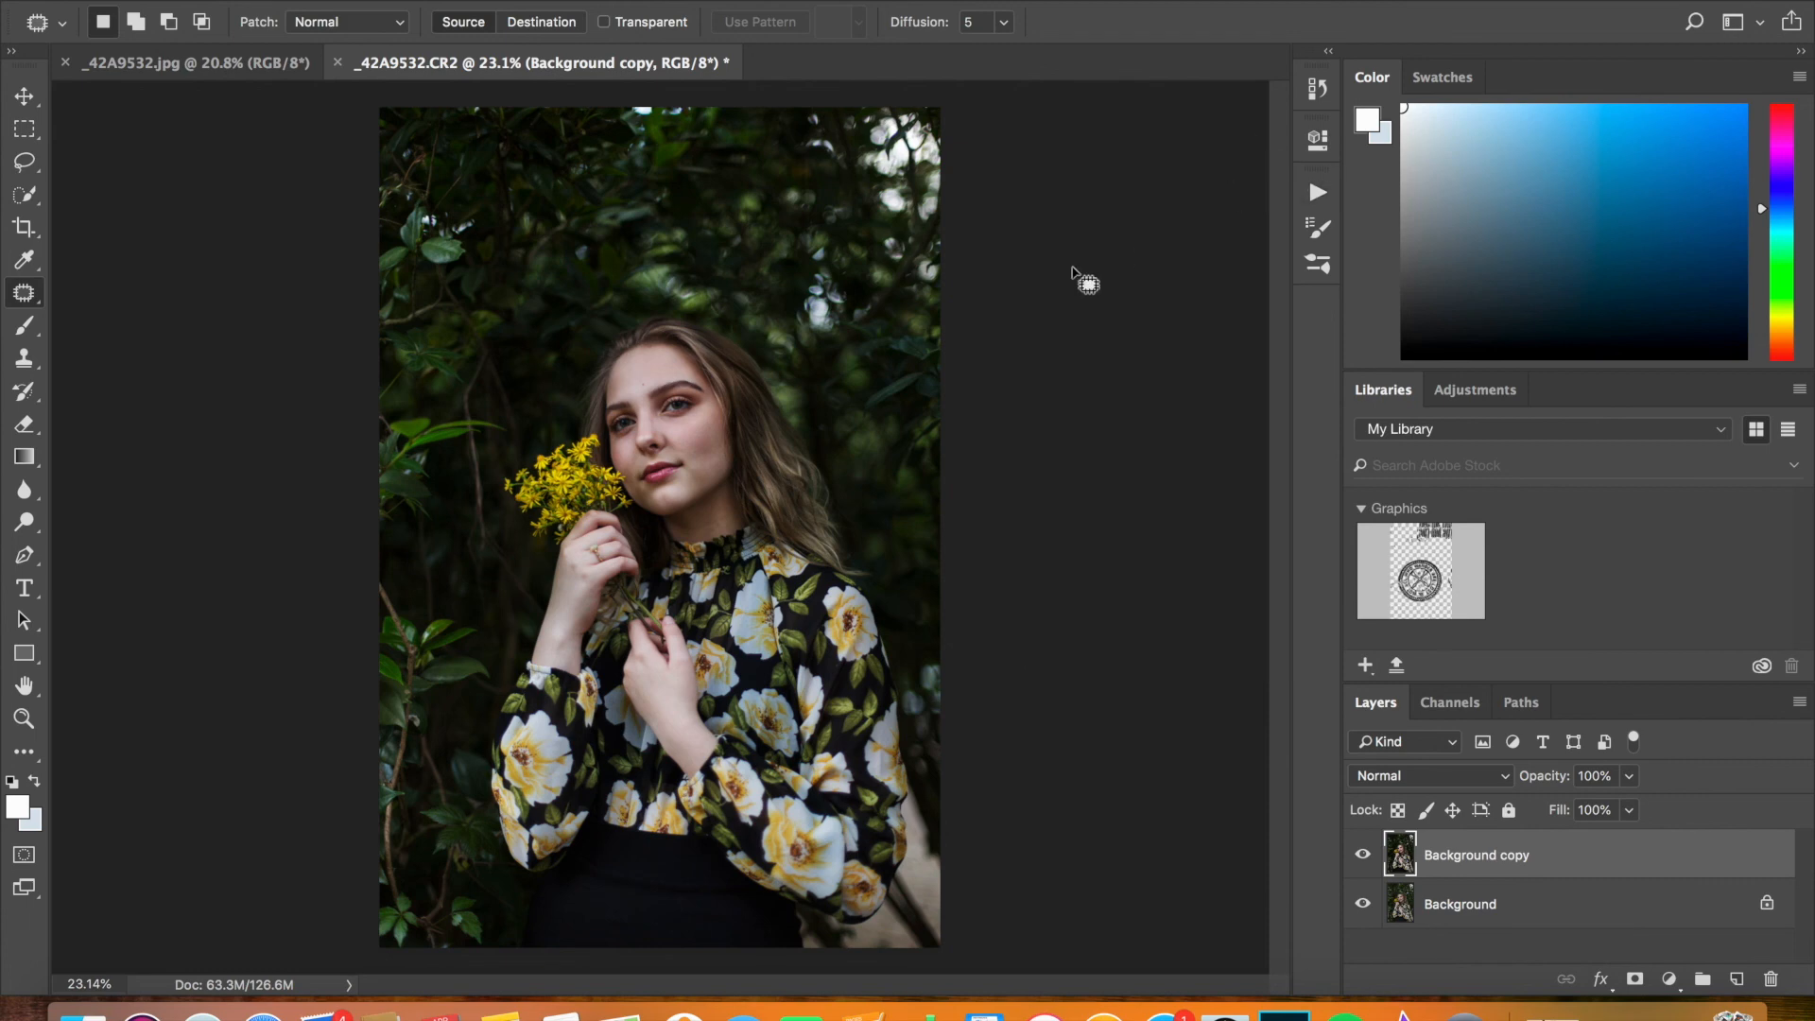
Compare the Background copy layer with the original and reduce its opacity to 80%
left_click(1360, 854)
left_click(1360, 854)
left_click(1360, 854)
left_click(1360, 854)
left_click(1628, 776)
left_click(1604, 803)
left_click_drag(1606, 810, 1608, 810)
Compare the portrait with and without the Background copy layer at several magnifications
left_click(1362, 855)
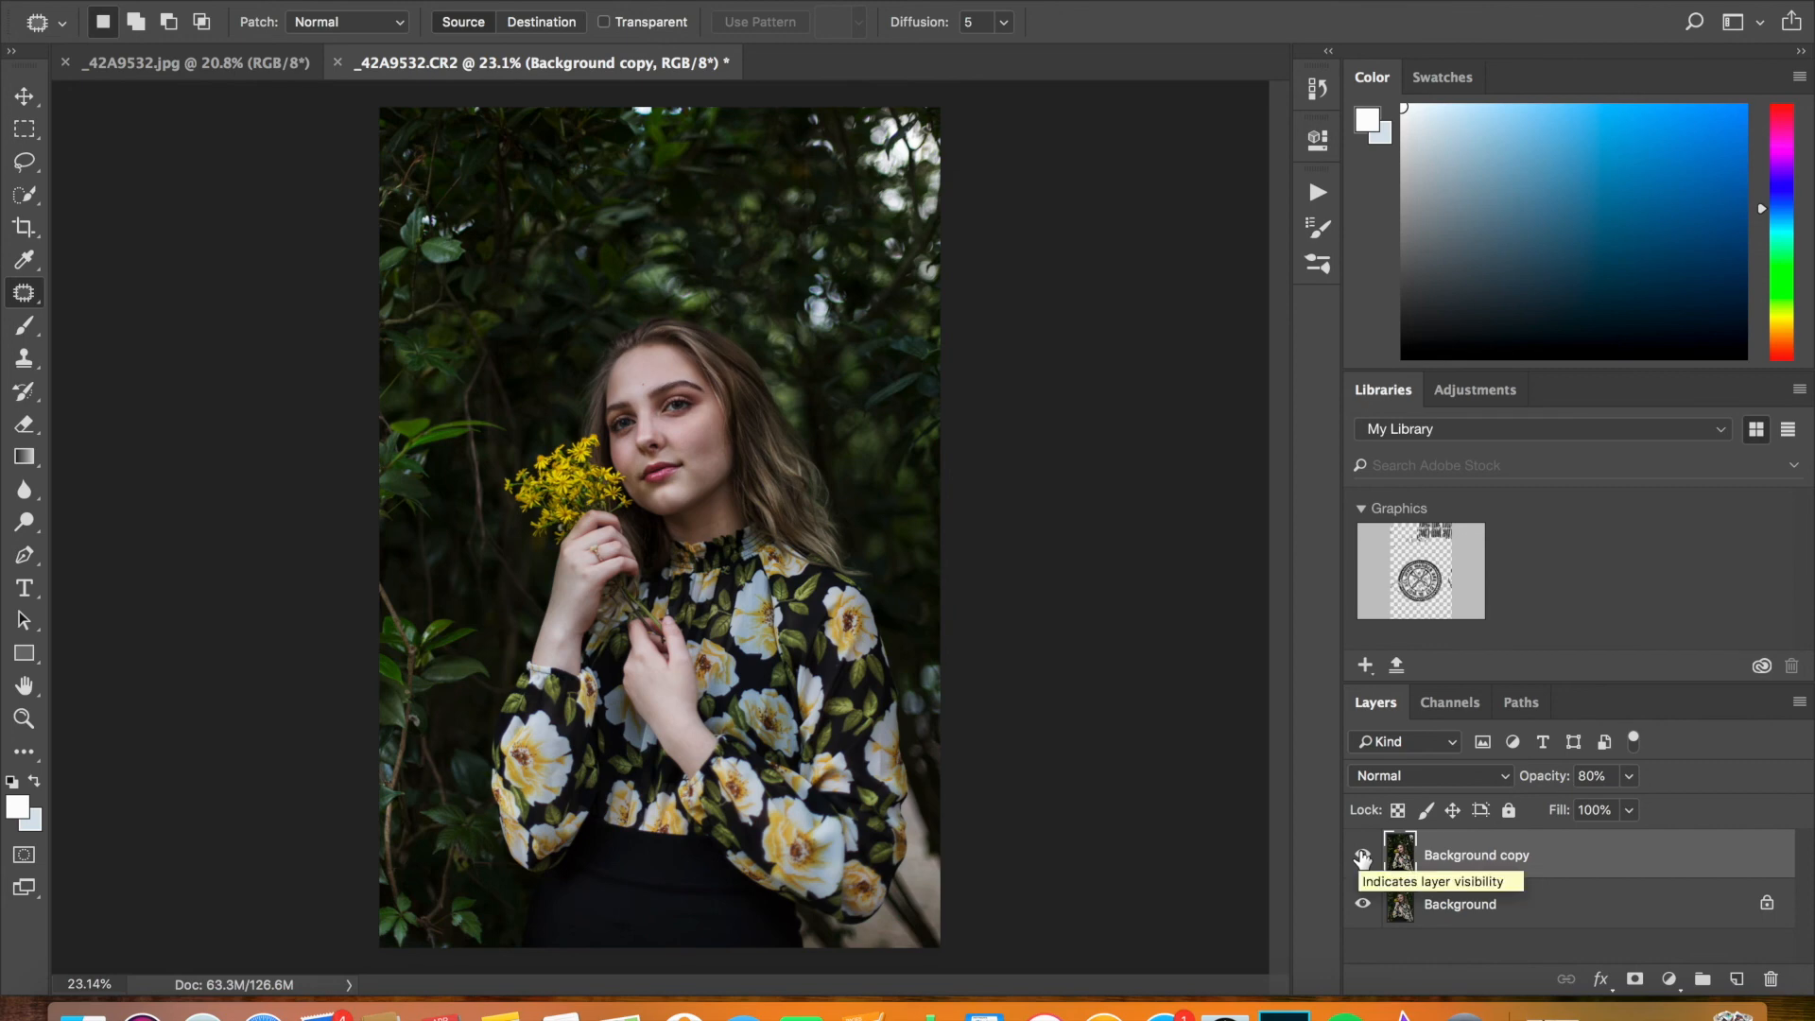
left_click(1362, 856)
left_click(1362, 856)
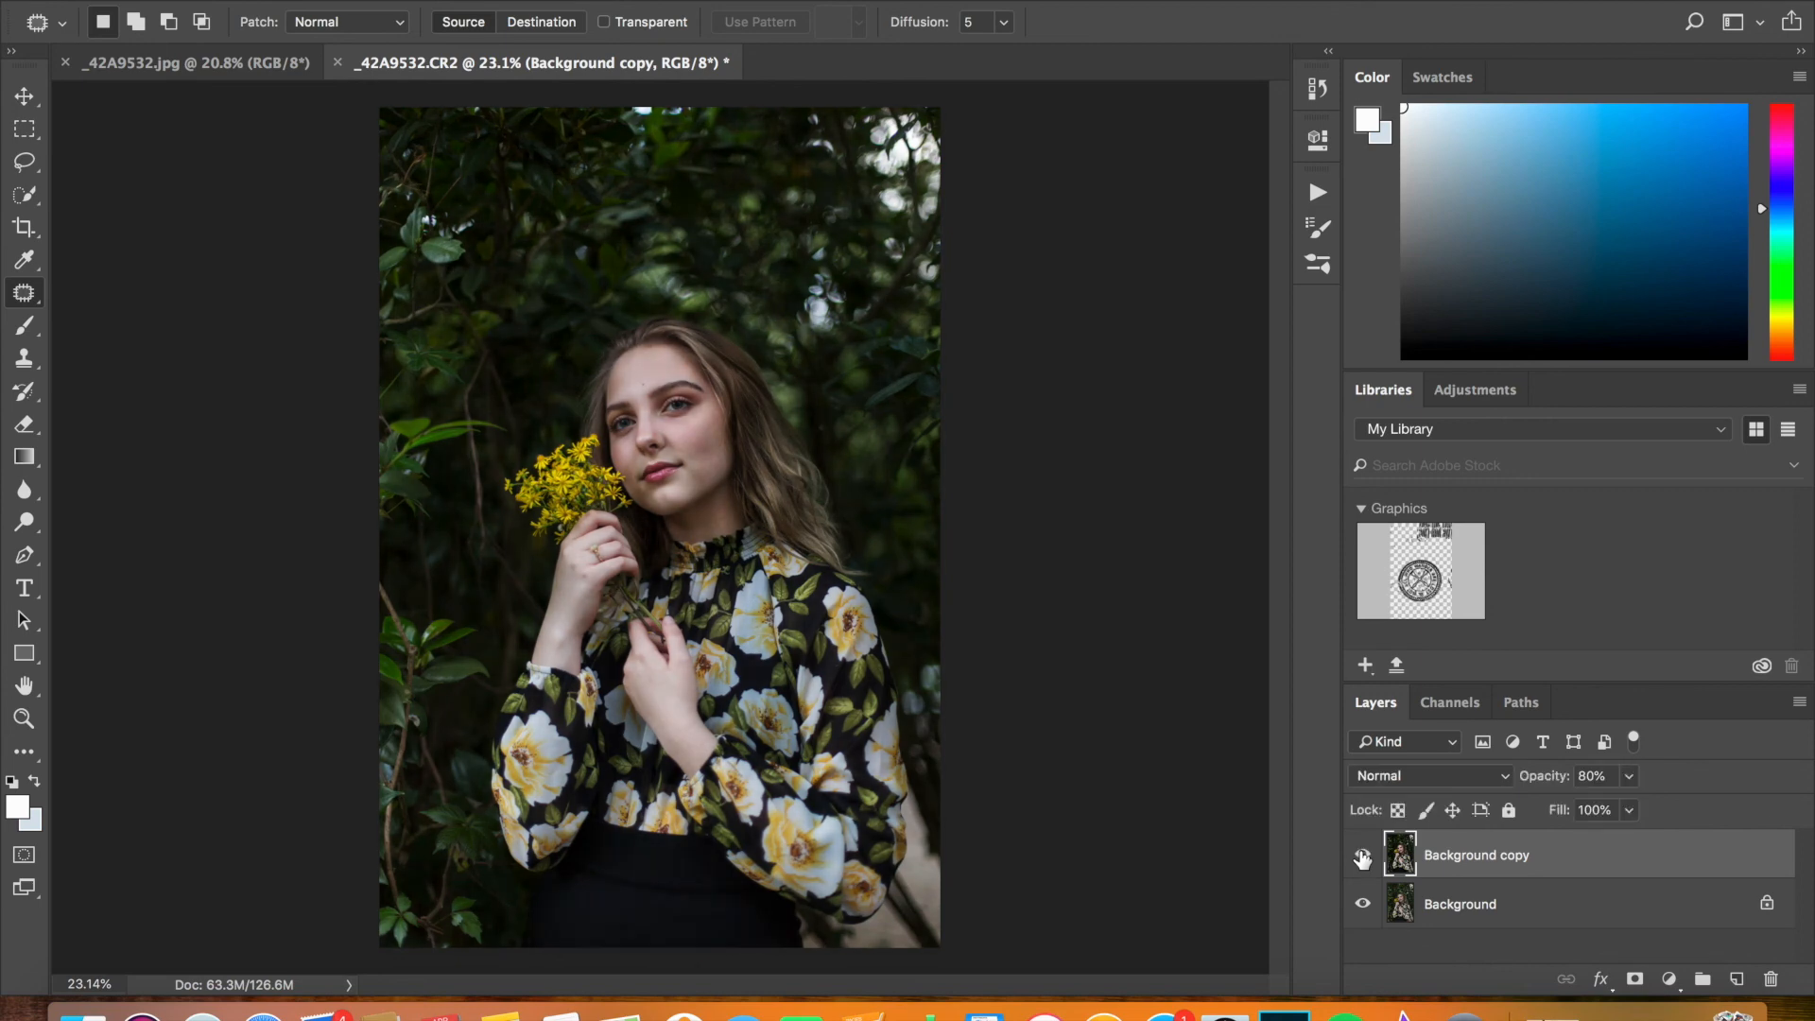
scroll(1189, 720, "down", 2)
scroll(1192, 723, "up", 2)
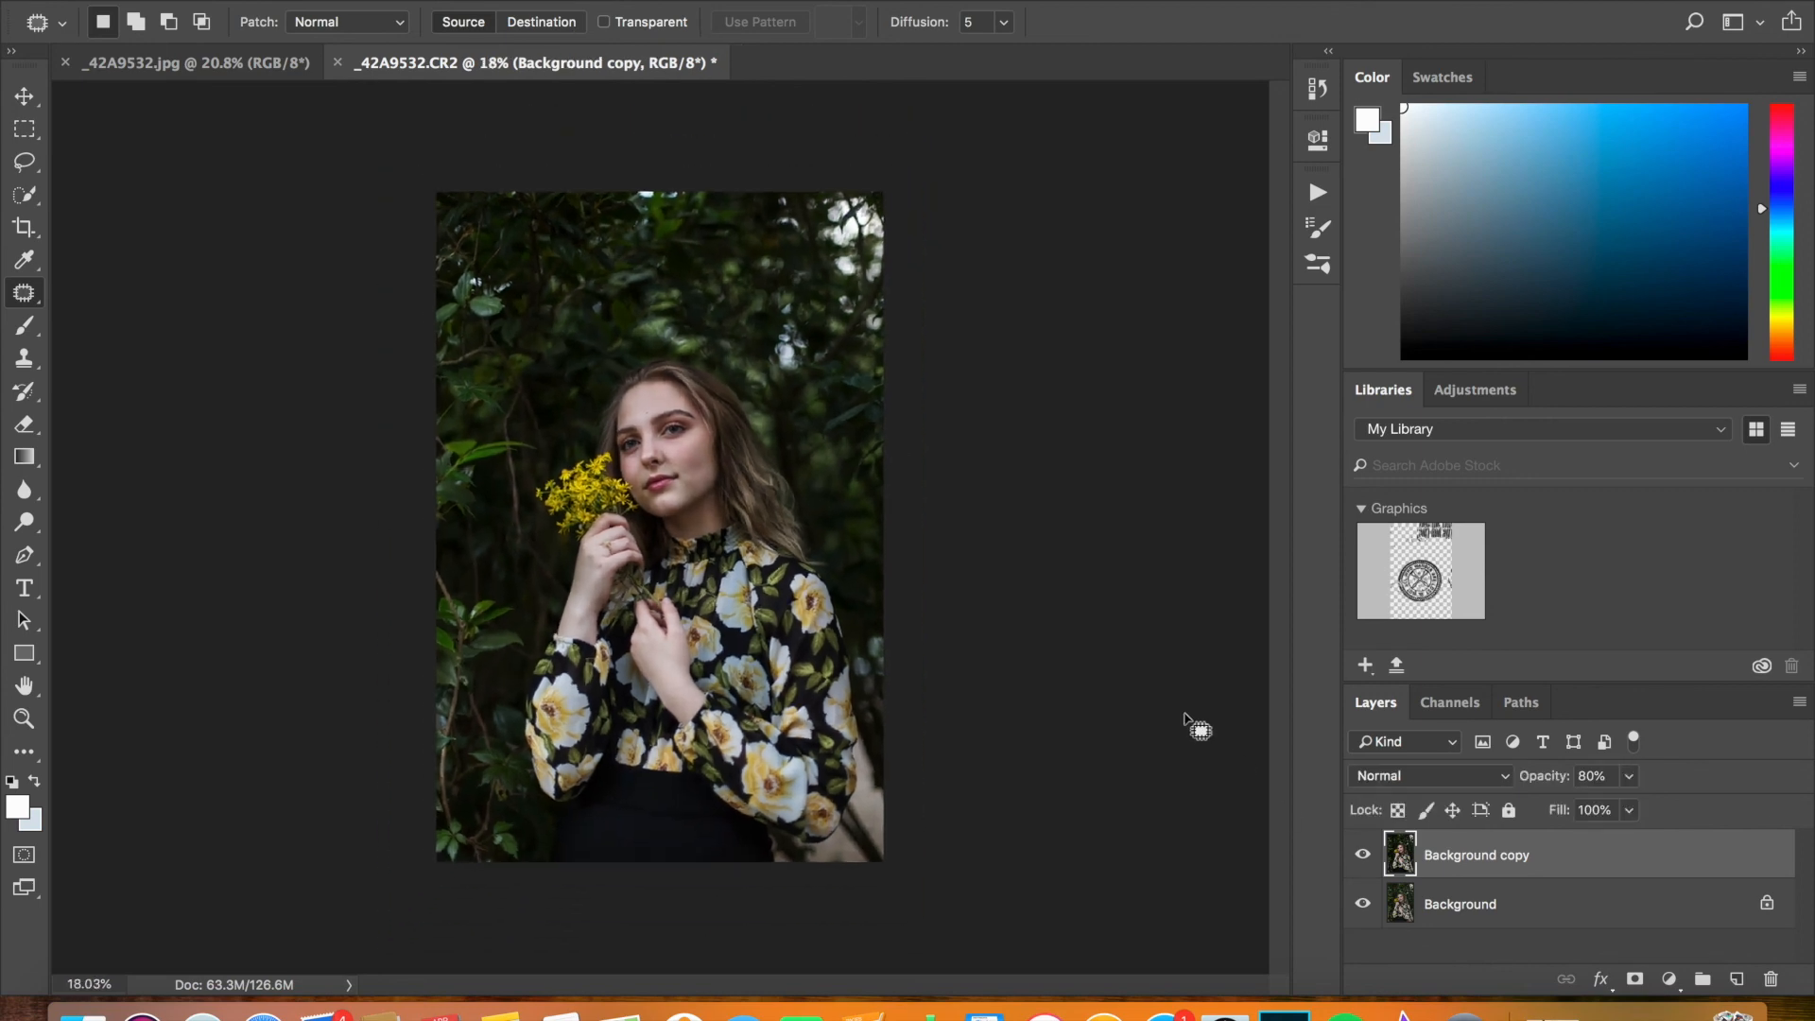
left_click(1362, 856)
left_click(1362, 856)
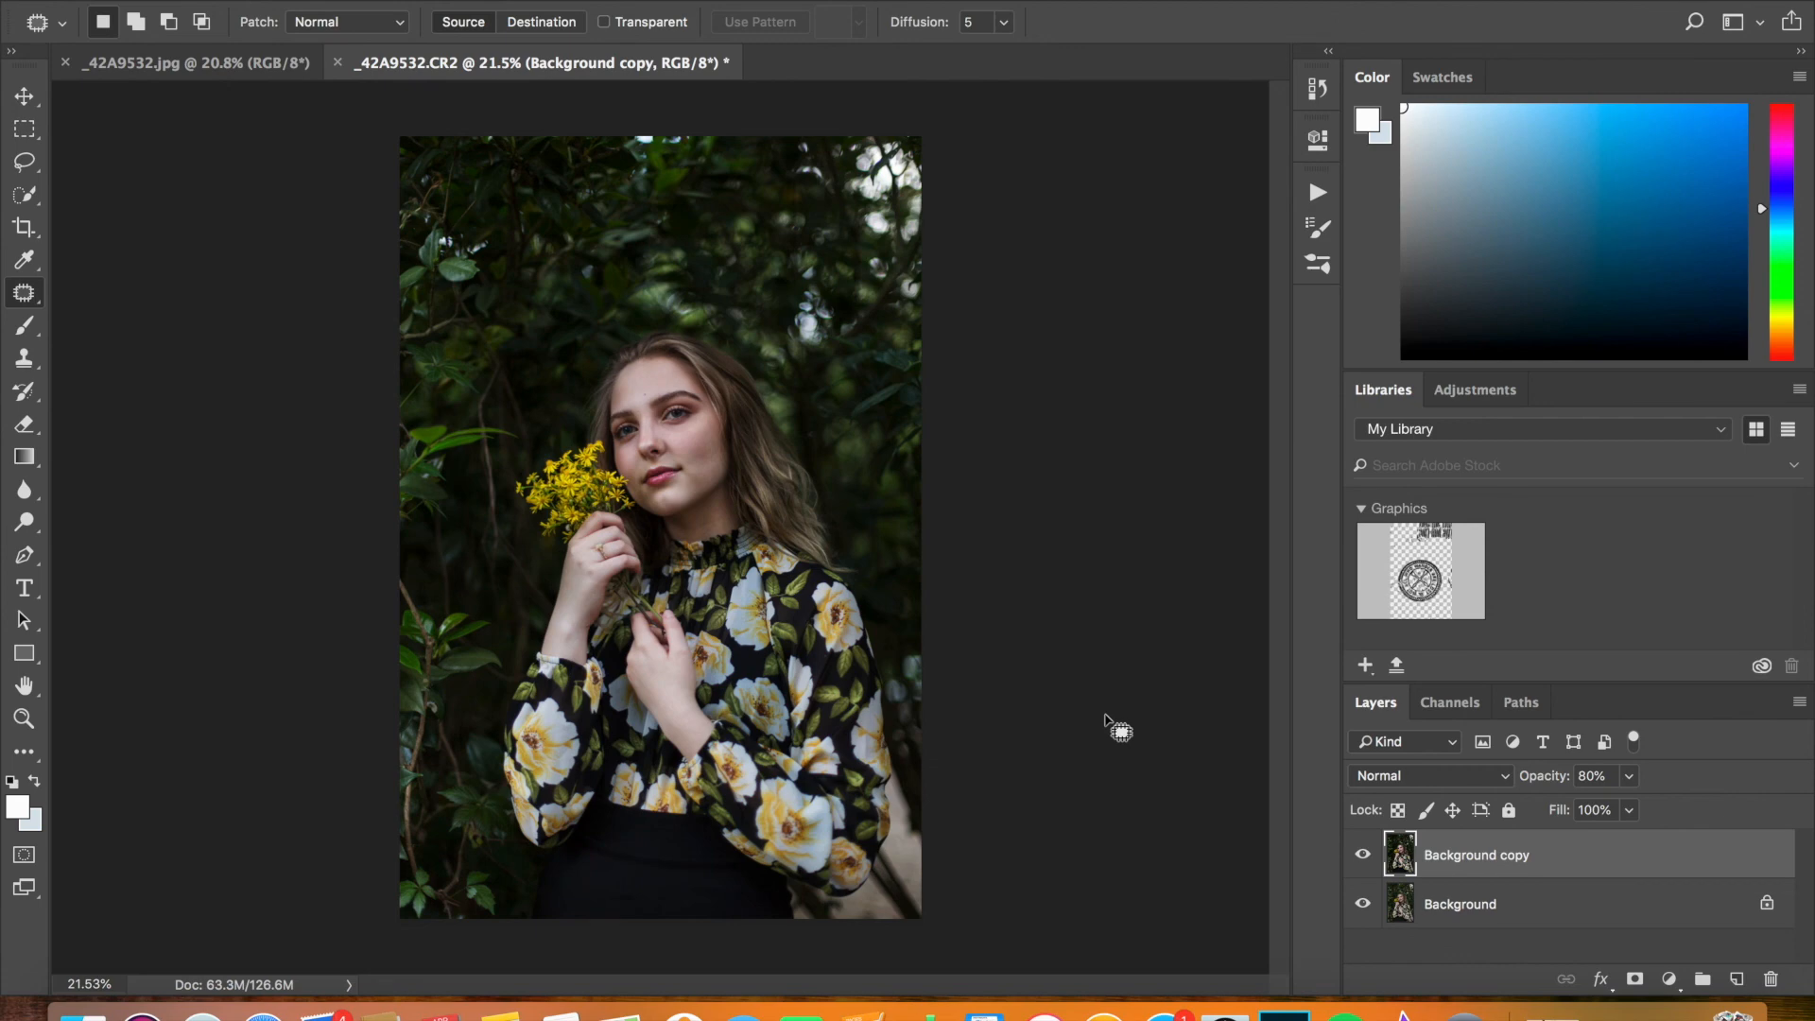
scroll(1115, 726, "down", 2)
left_click(1362, 854)
left_click(1362, 855)
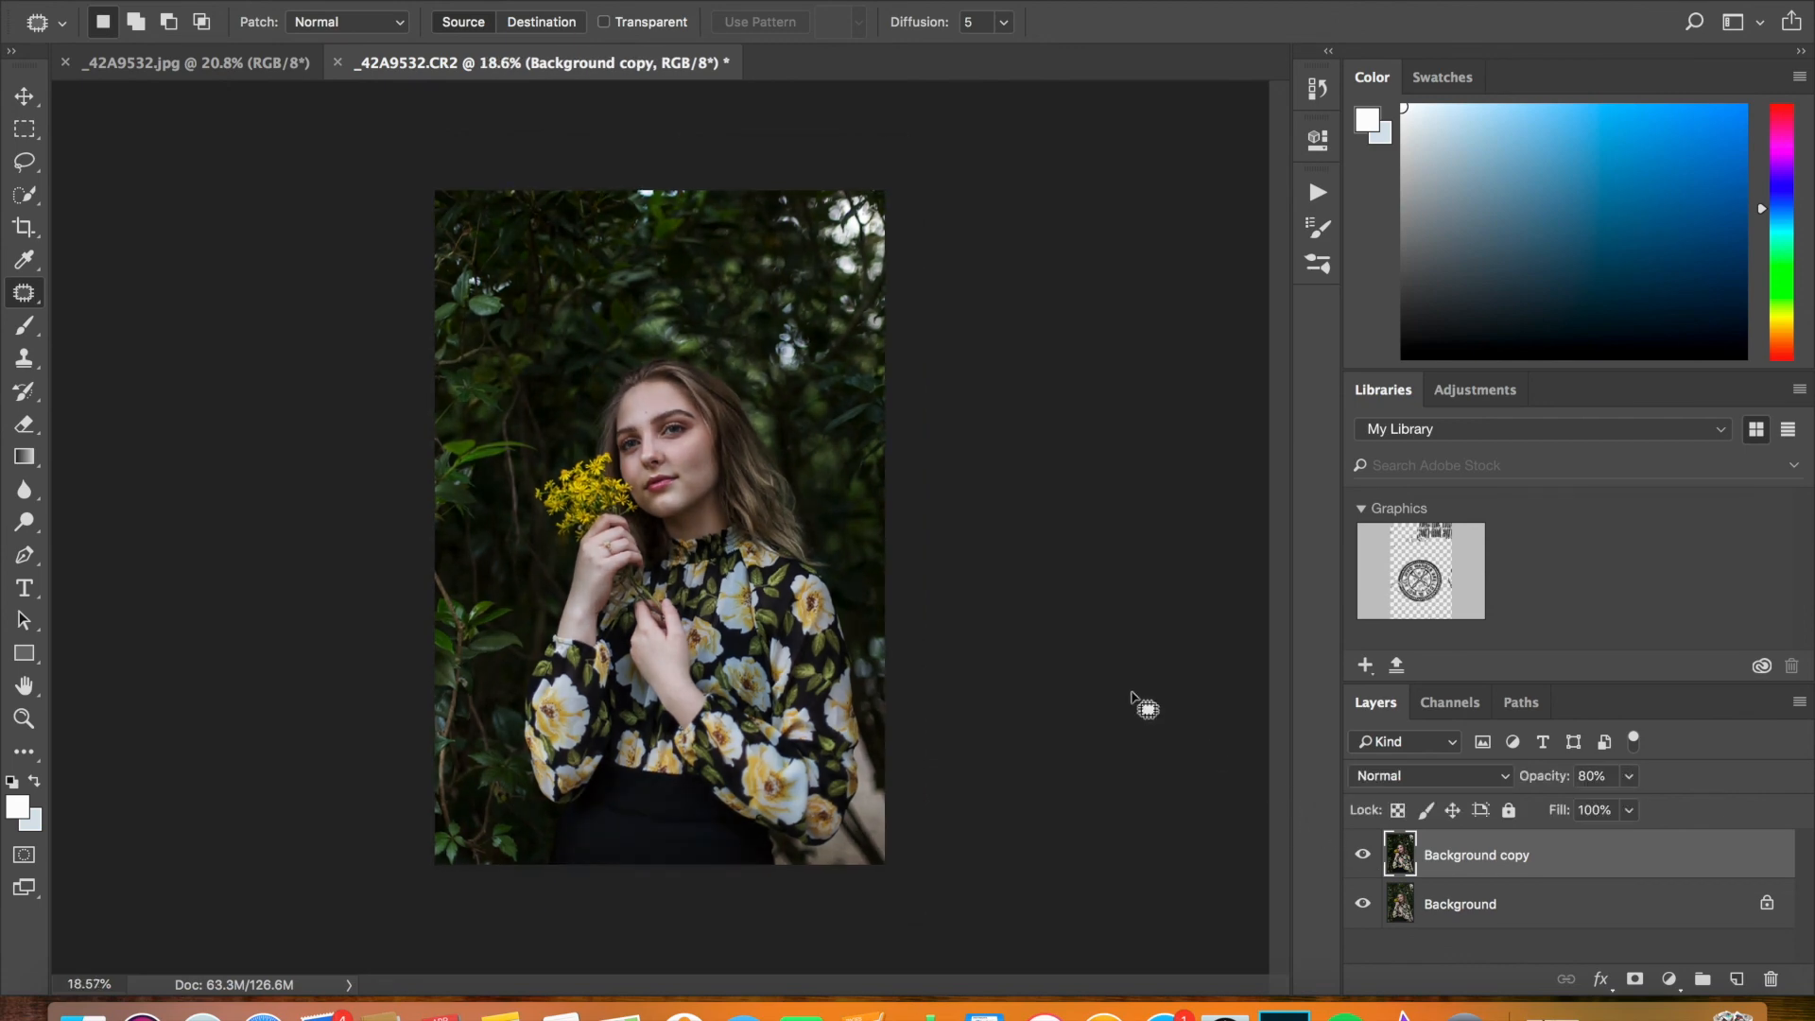
scroll(1139, 704, "up", 2)
left_click(1362, 855)
left_click(1362, 854)
left_click(1362, 854)
Select both the Background copy and Background layers and merge them into one
left_click(1494, 912)
left_click(1362, 855)
right_click(1480, 902)
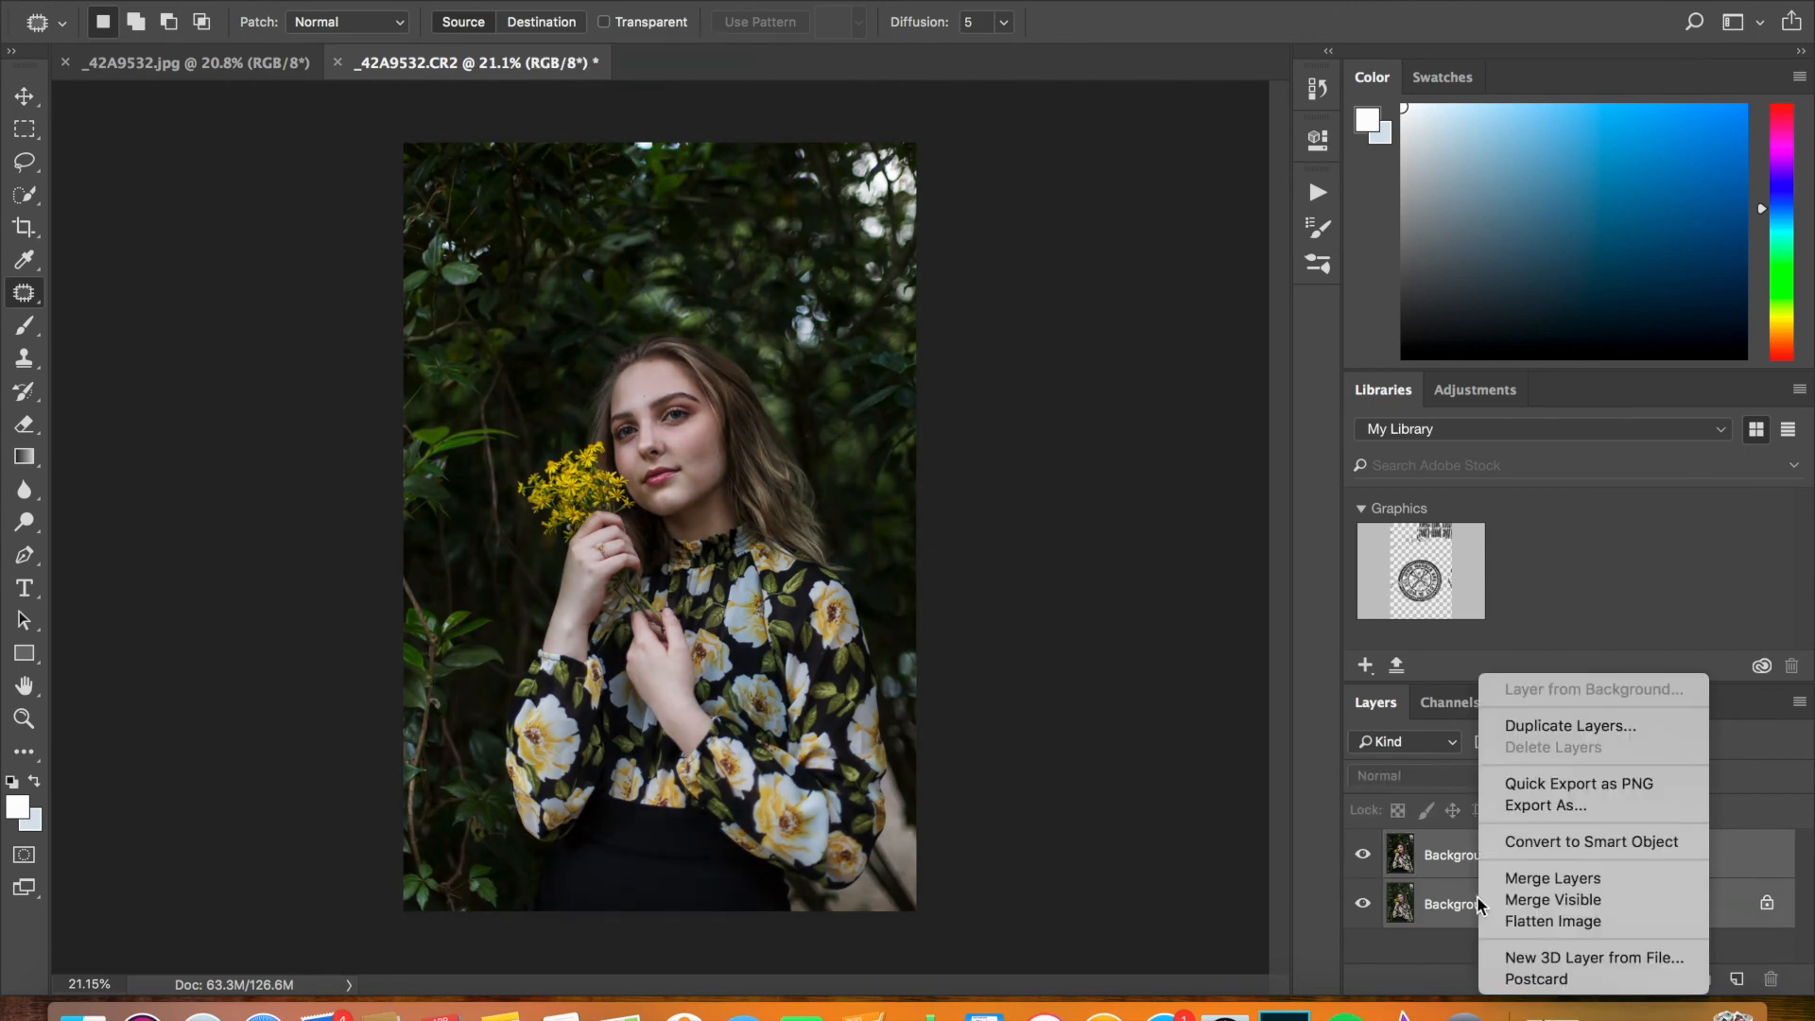
left_click(1528, 881)
Make another duplicate of the merged Background layer with the default name
right_click(1532, 854)
left_click(1569, 733)
key("Return")
key("super+equal")
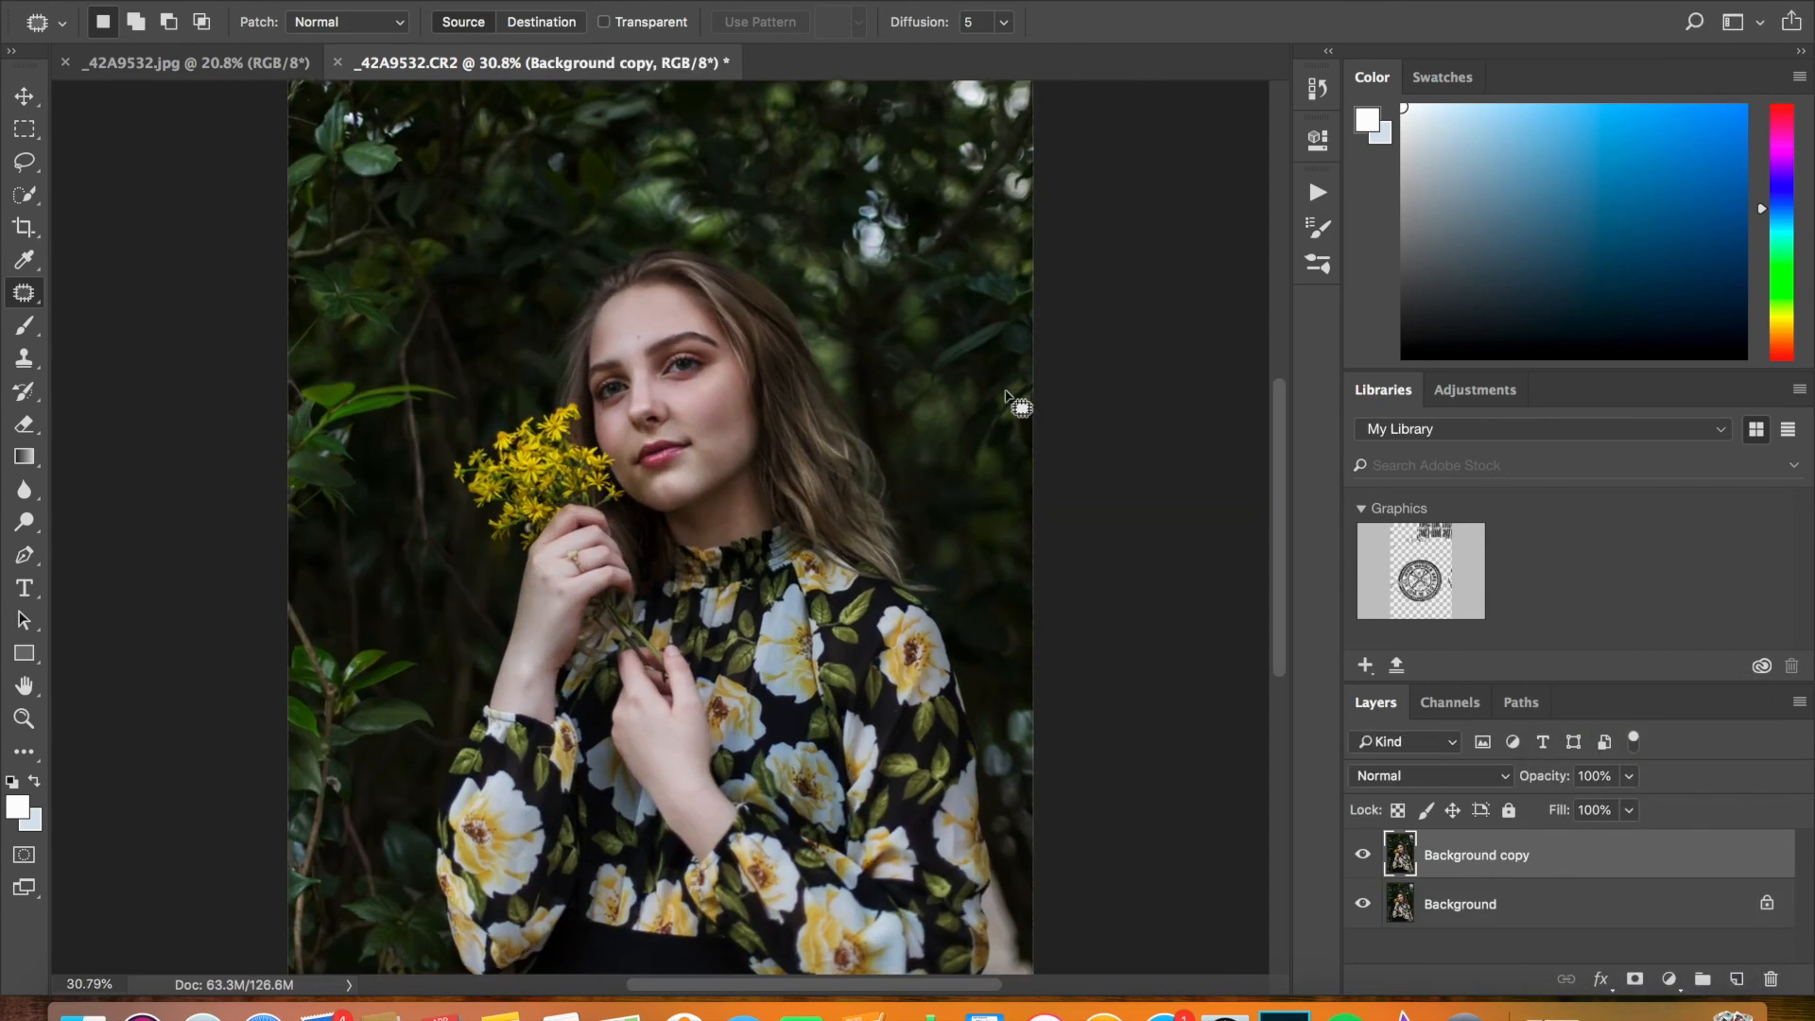
scroll(1008, 397, "down", 5)
scroll(658, 281, "up", 1)
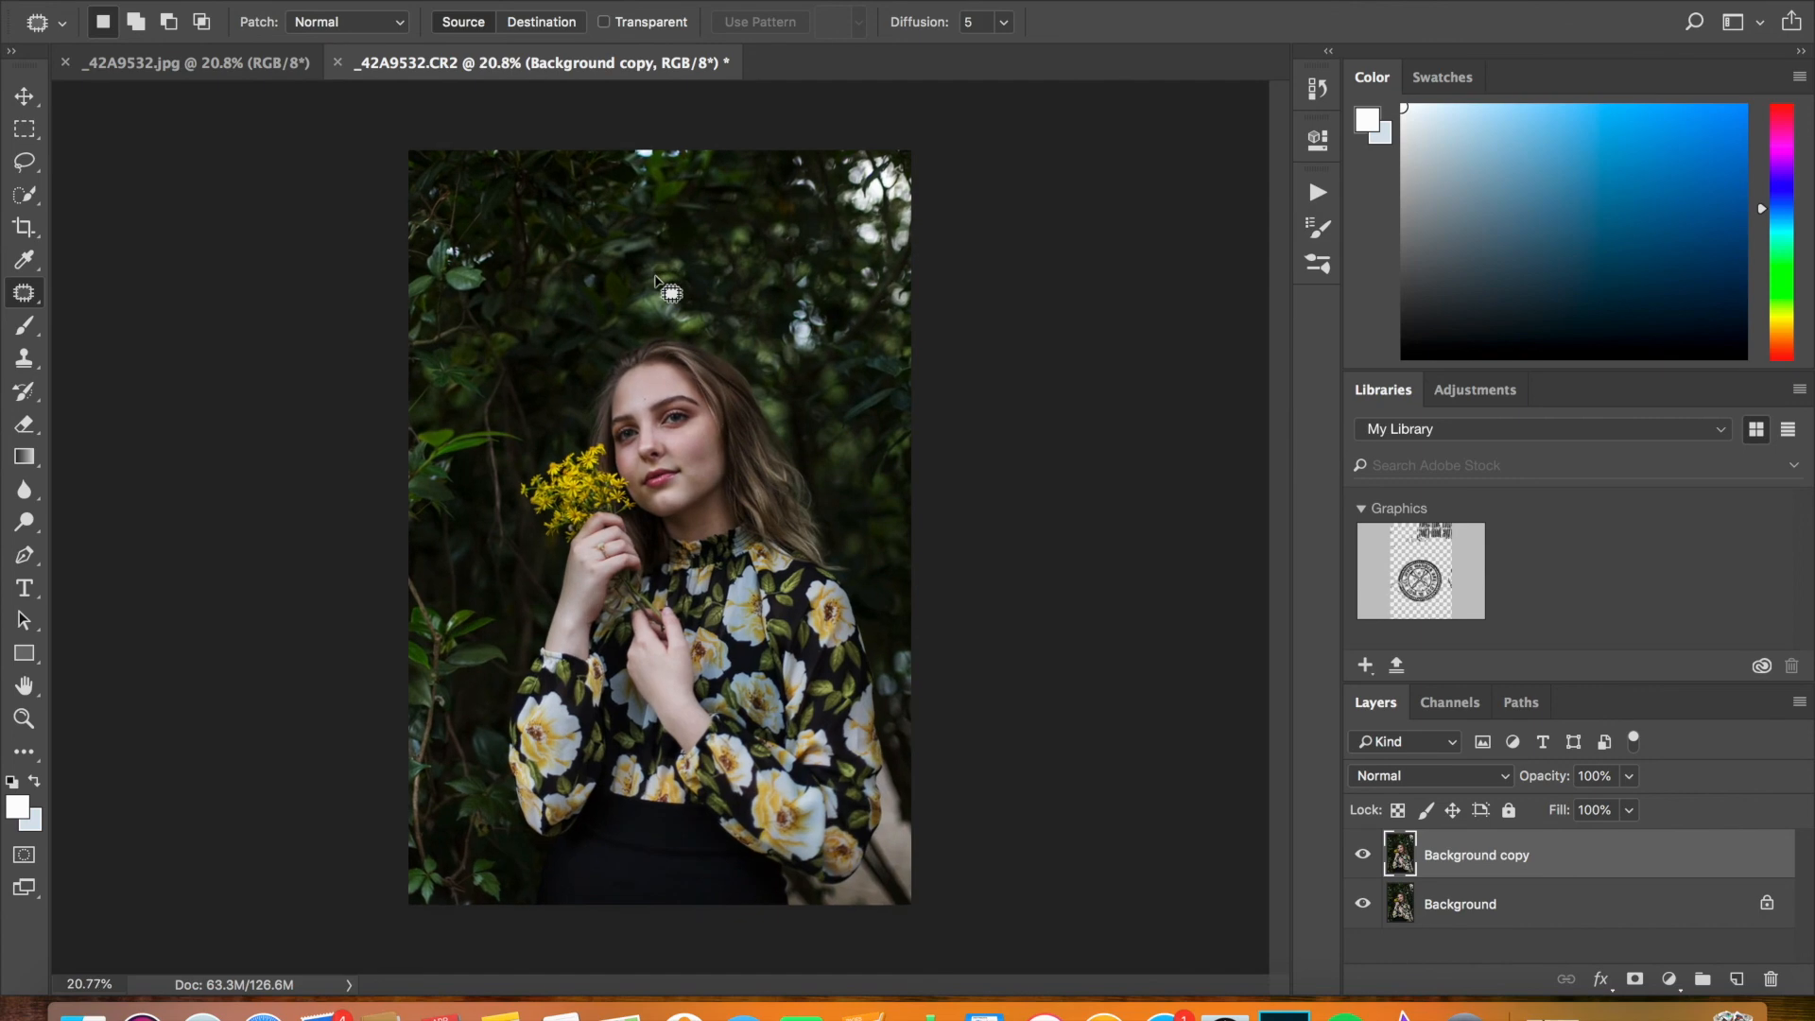
Apply a Color Balance adjustment to the midtones of the Background copy, with Cyan-Red at +10 and Yellow-Blue at -8
left_click(333, 1)
mouse_move(397, 27)
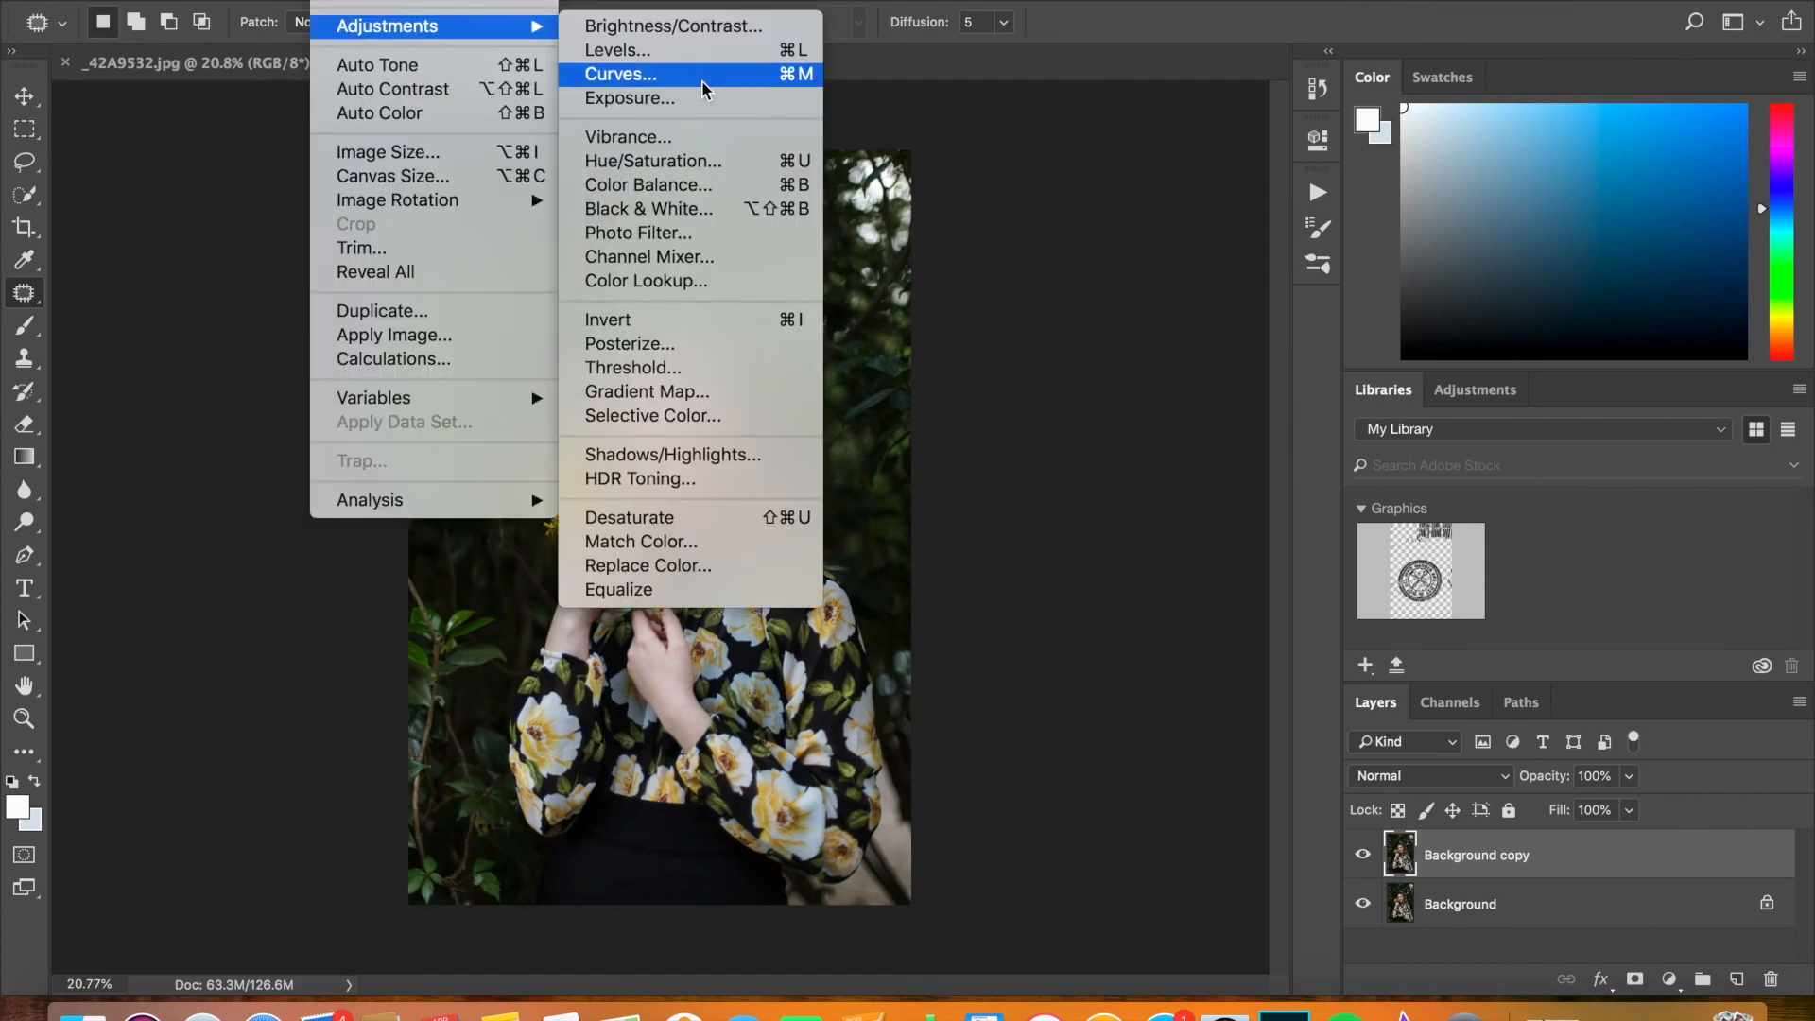
left_click(688, 185)
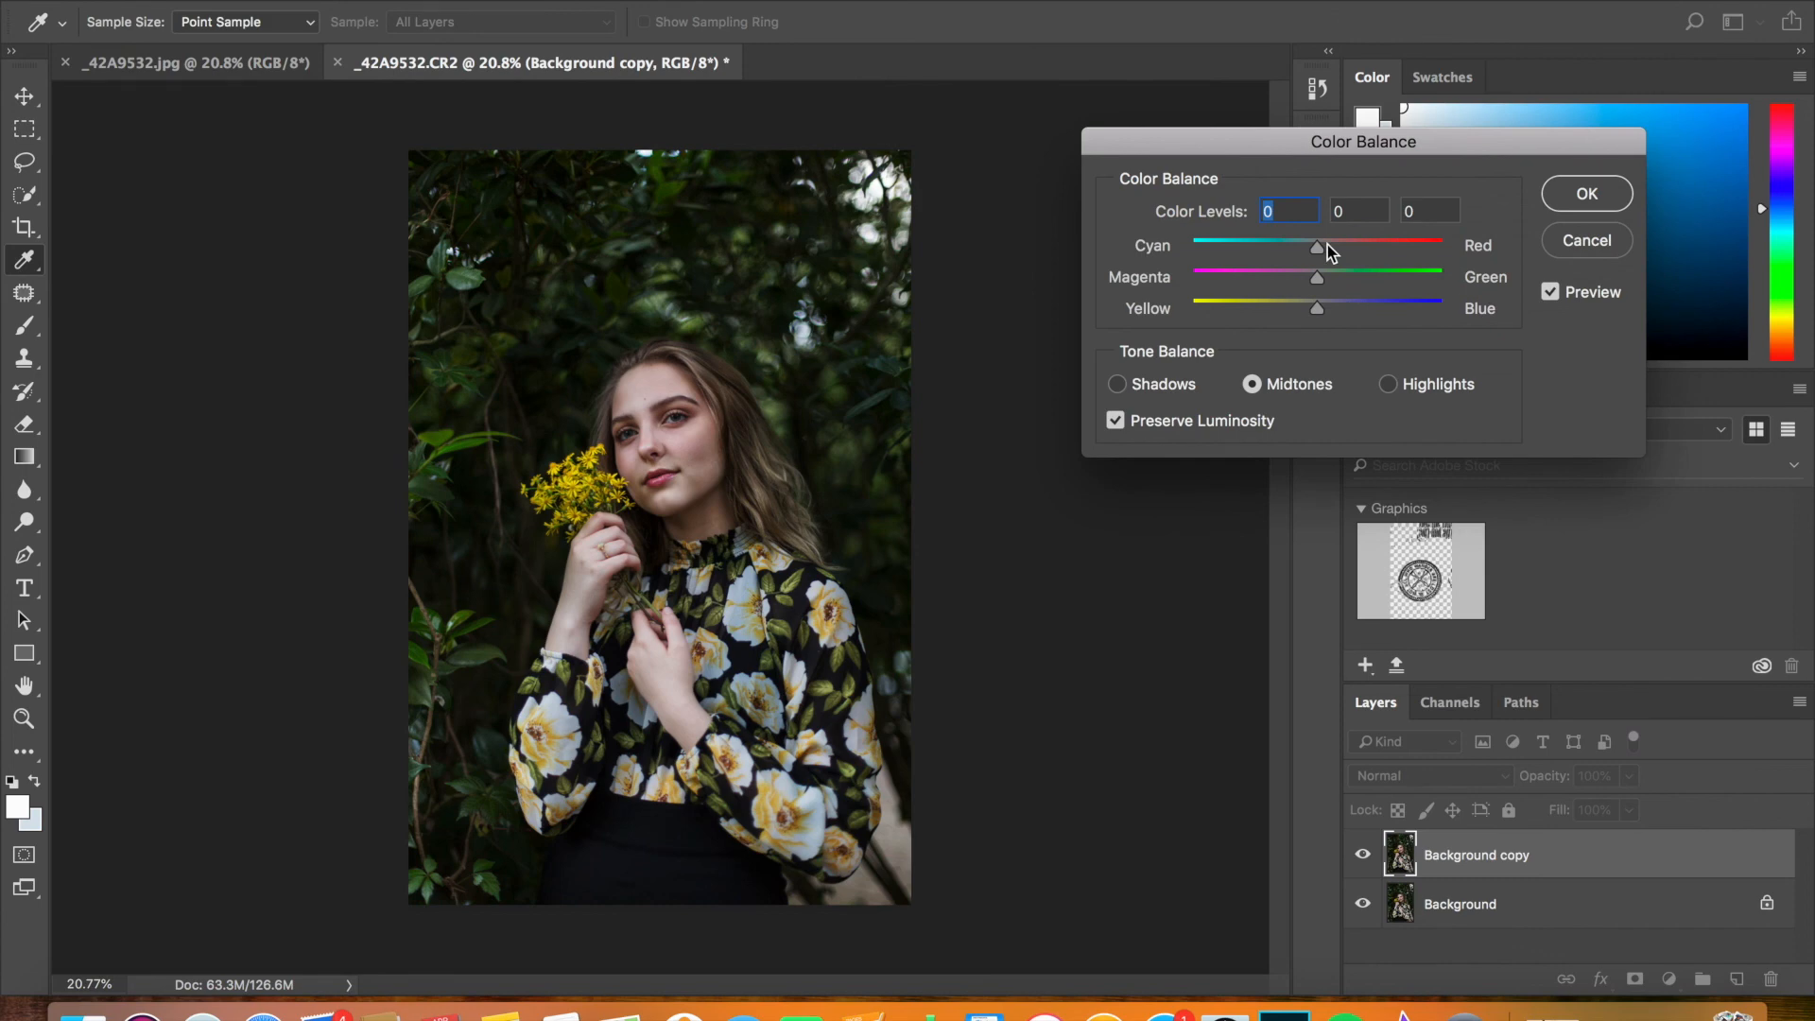
left_click(1327, 246)
left_click(1308, 307)
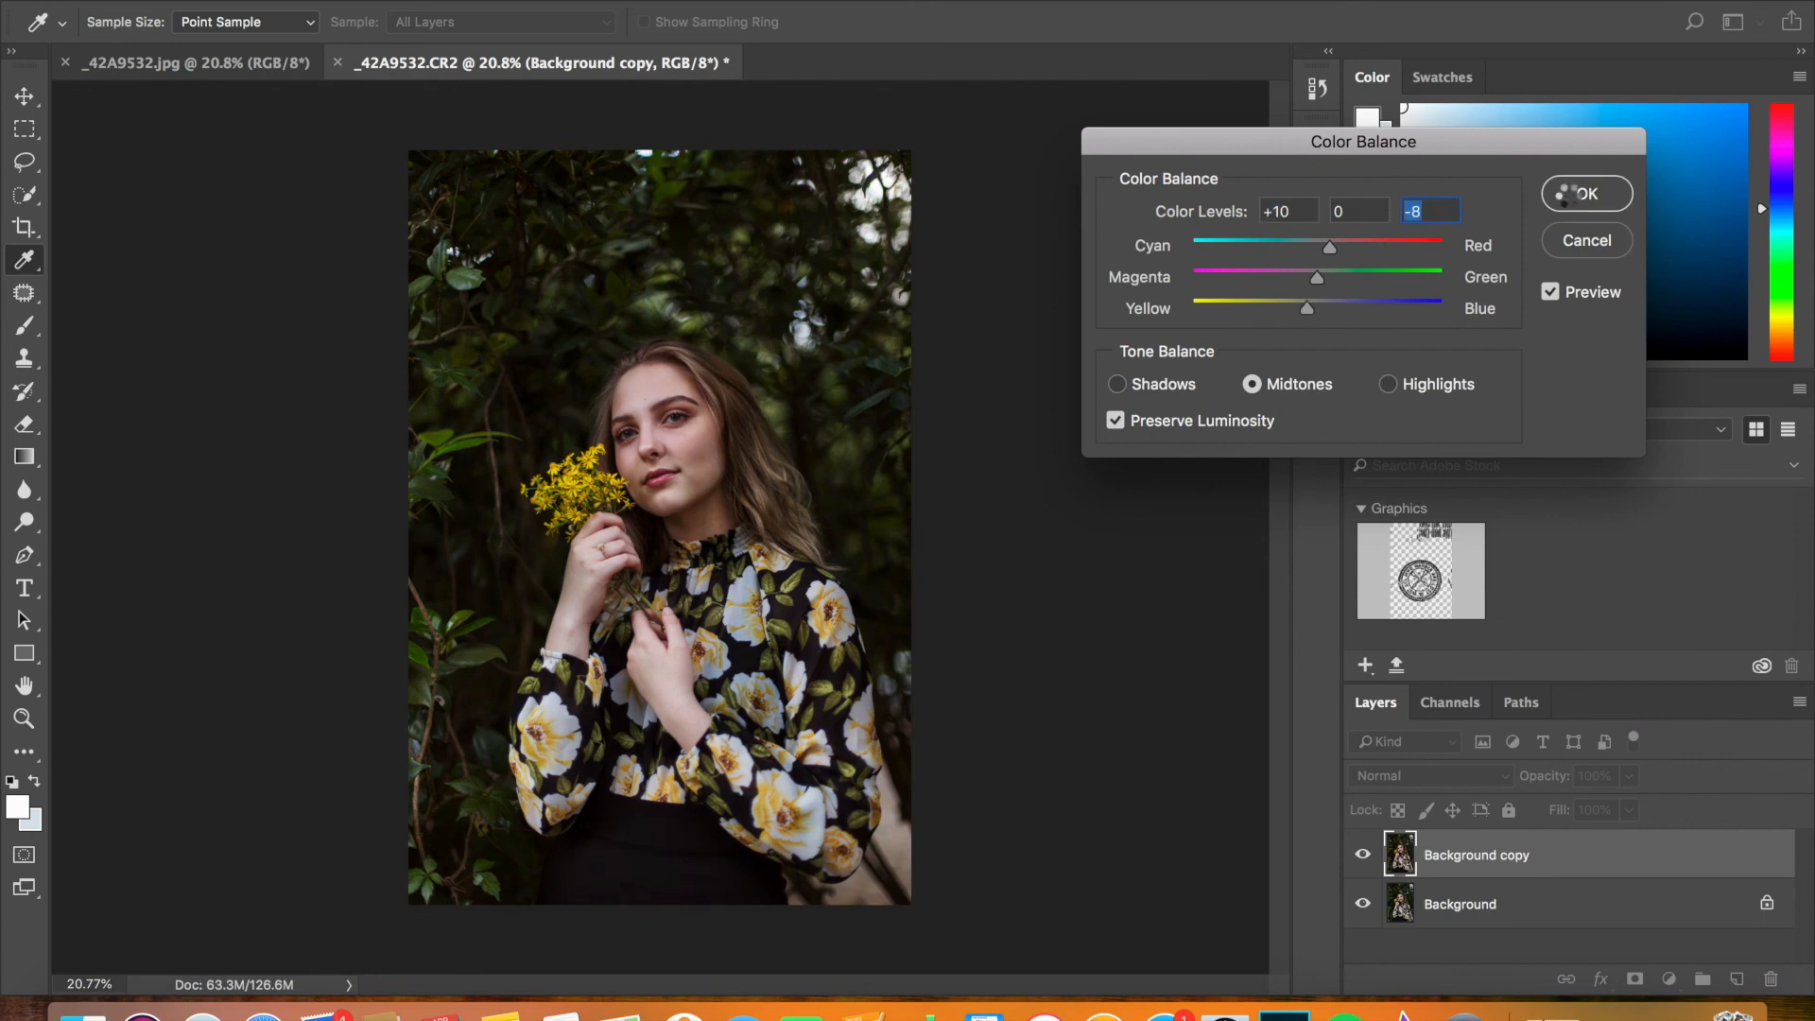
left_click(1562, 193)
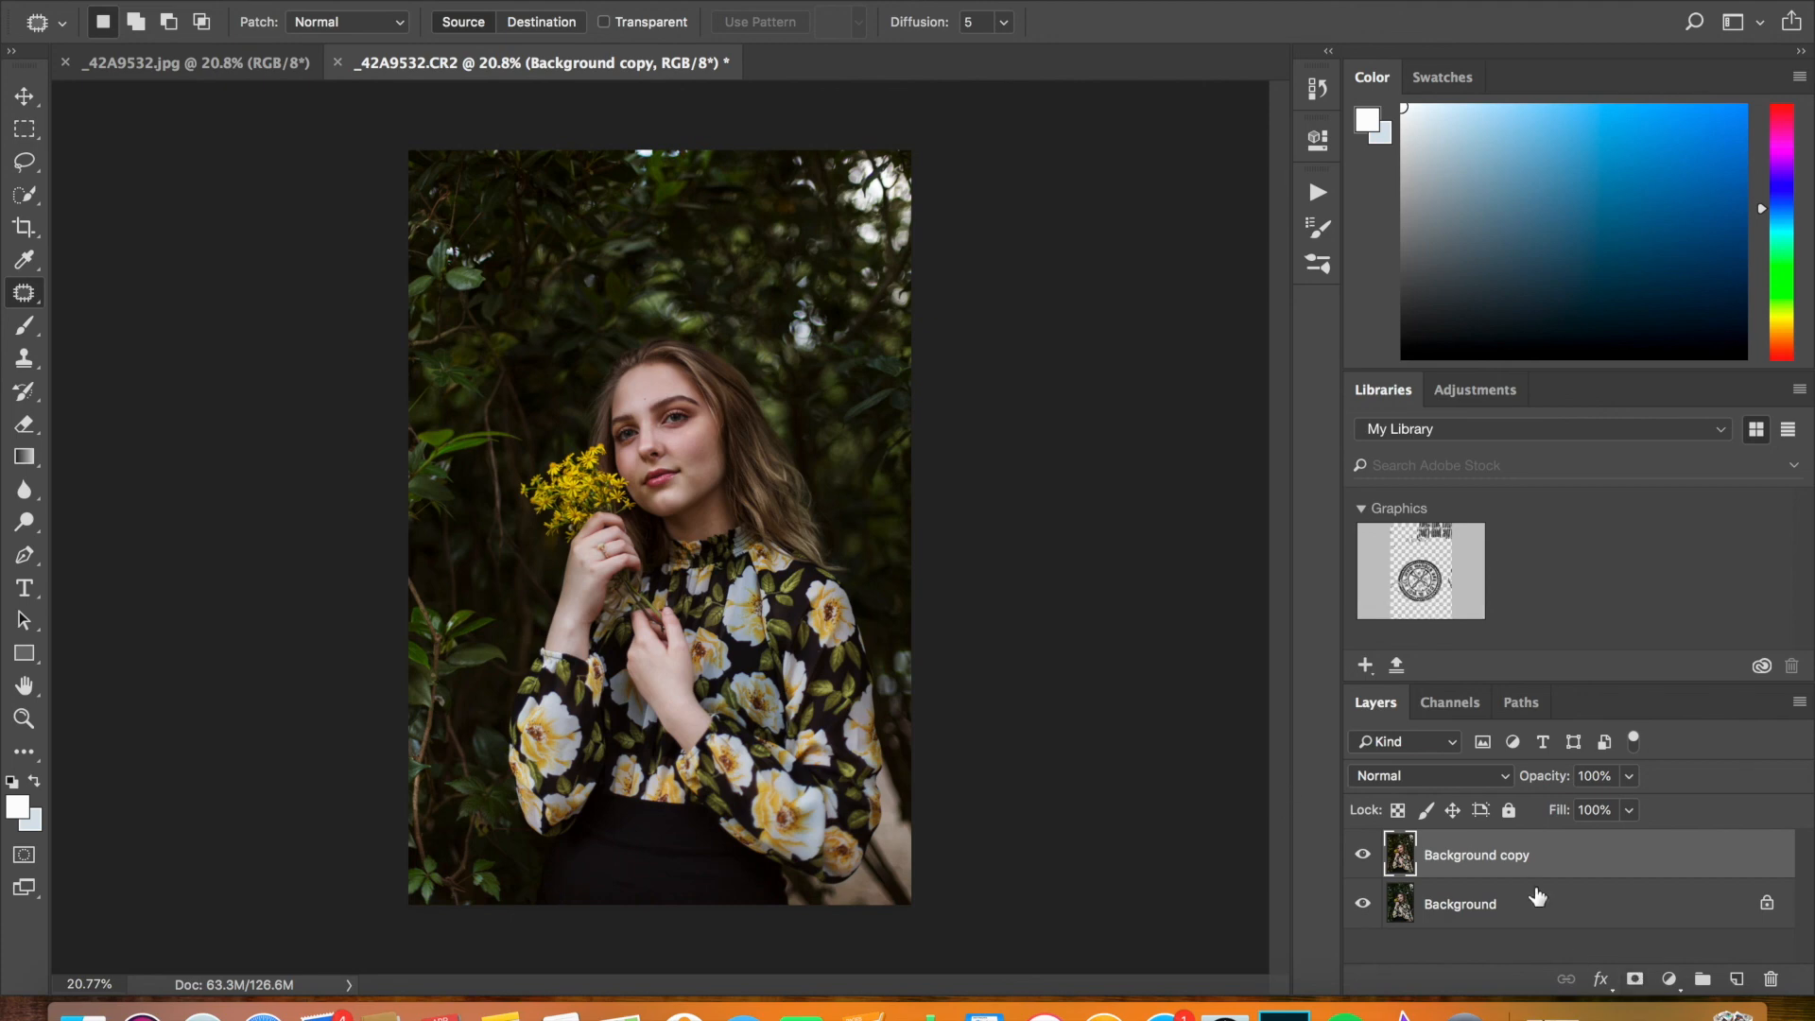
Add a layer mask to the Background copy, invert it to black, and paint the face in white with a soft 428 px brush
left_click(1632, 979)
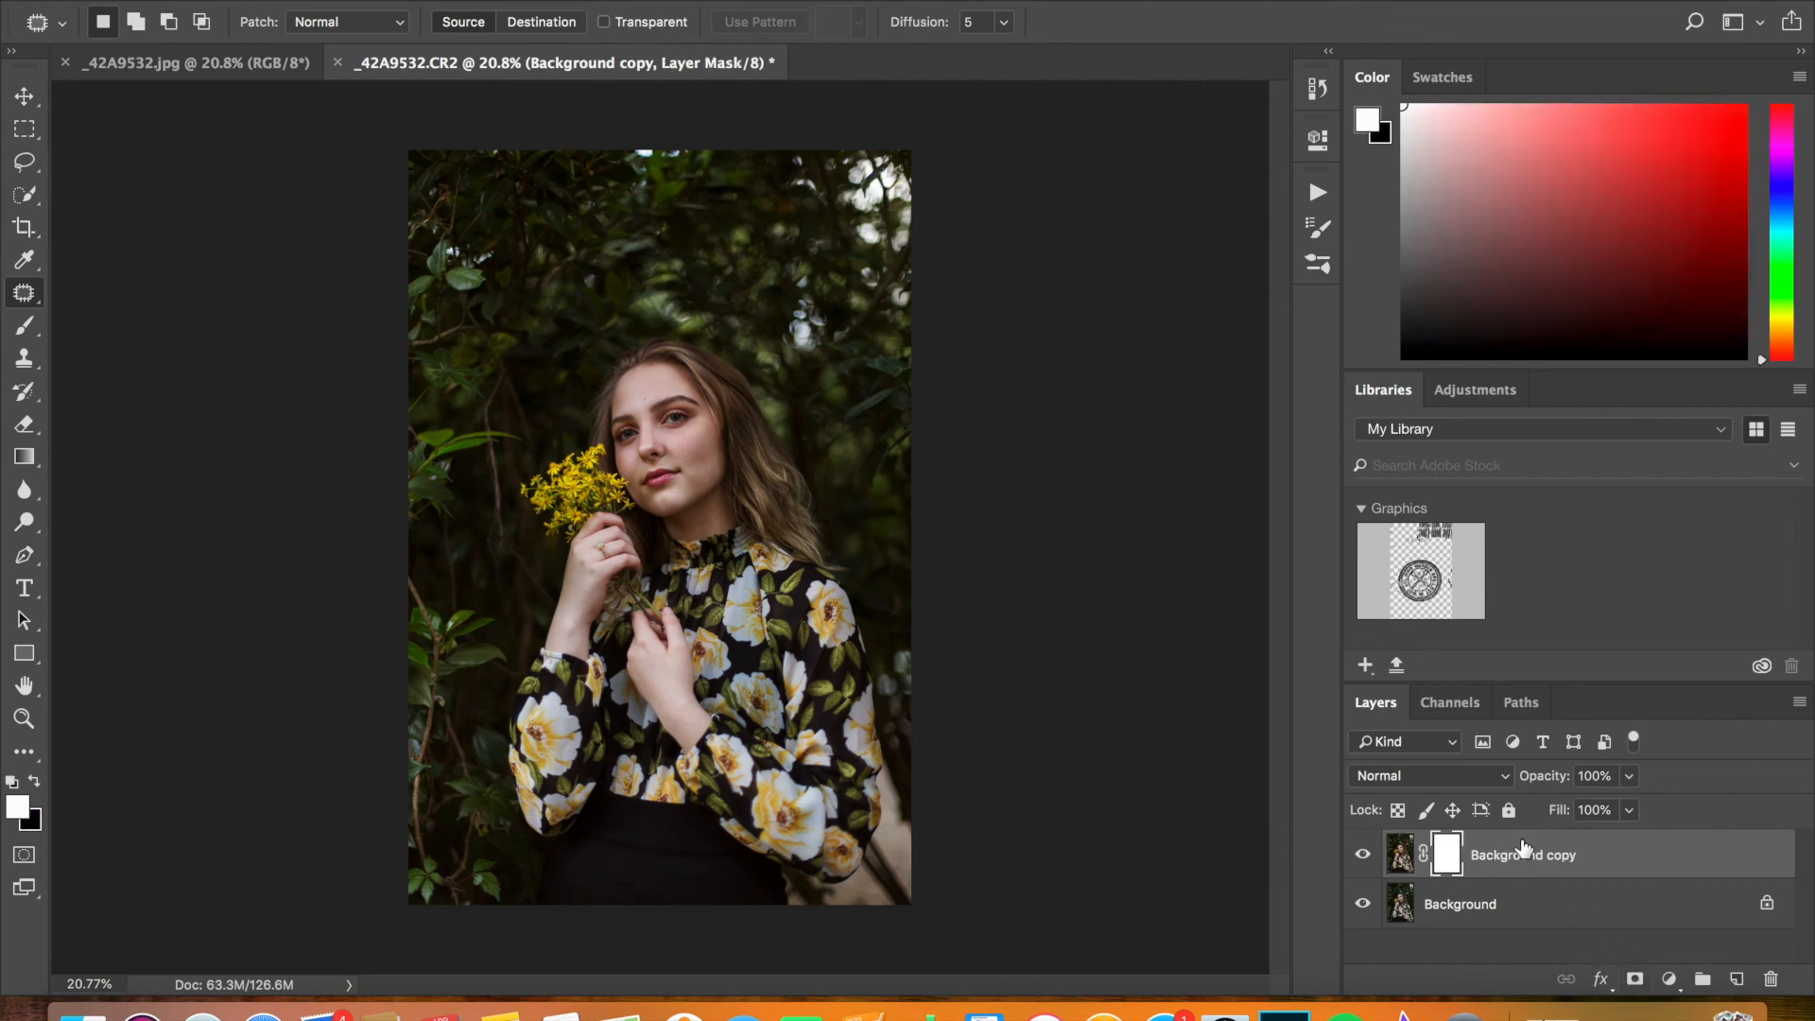
key("super+i")
left_click(25, 325)
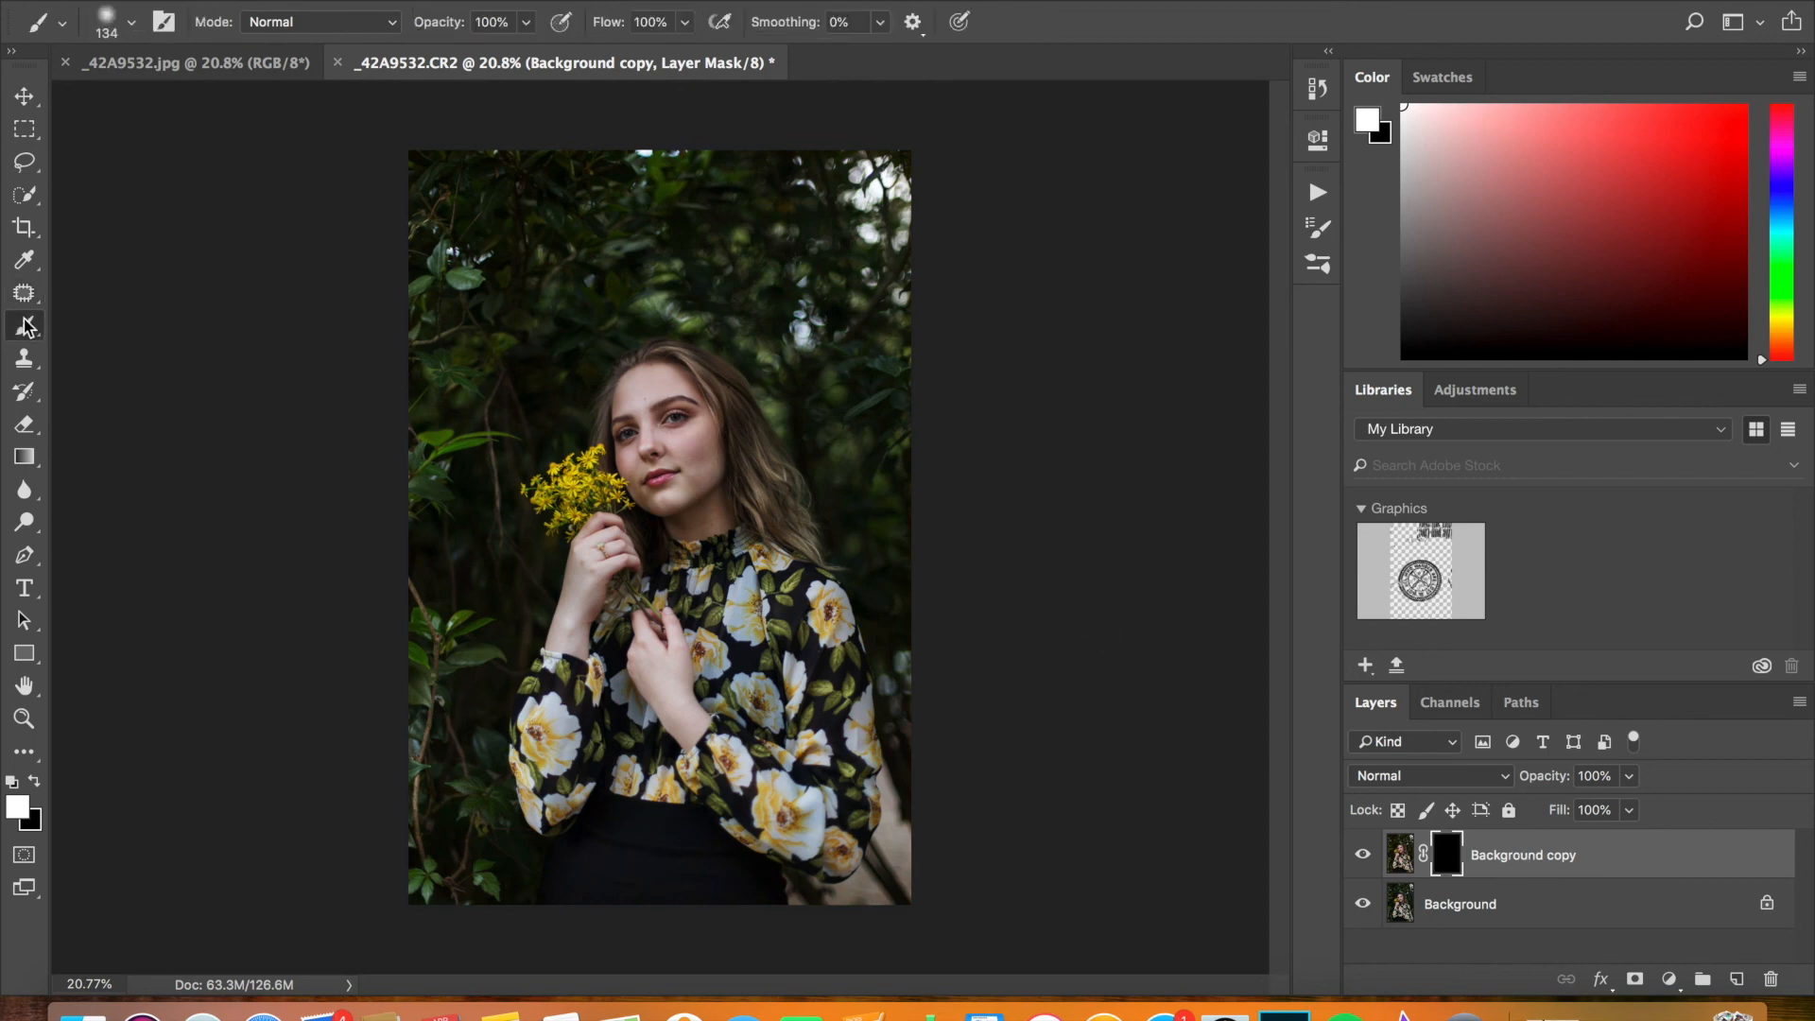
left_click(131, 22)
left_click_drag(295, 105, 280, 109)
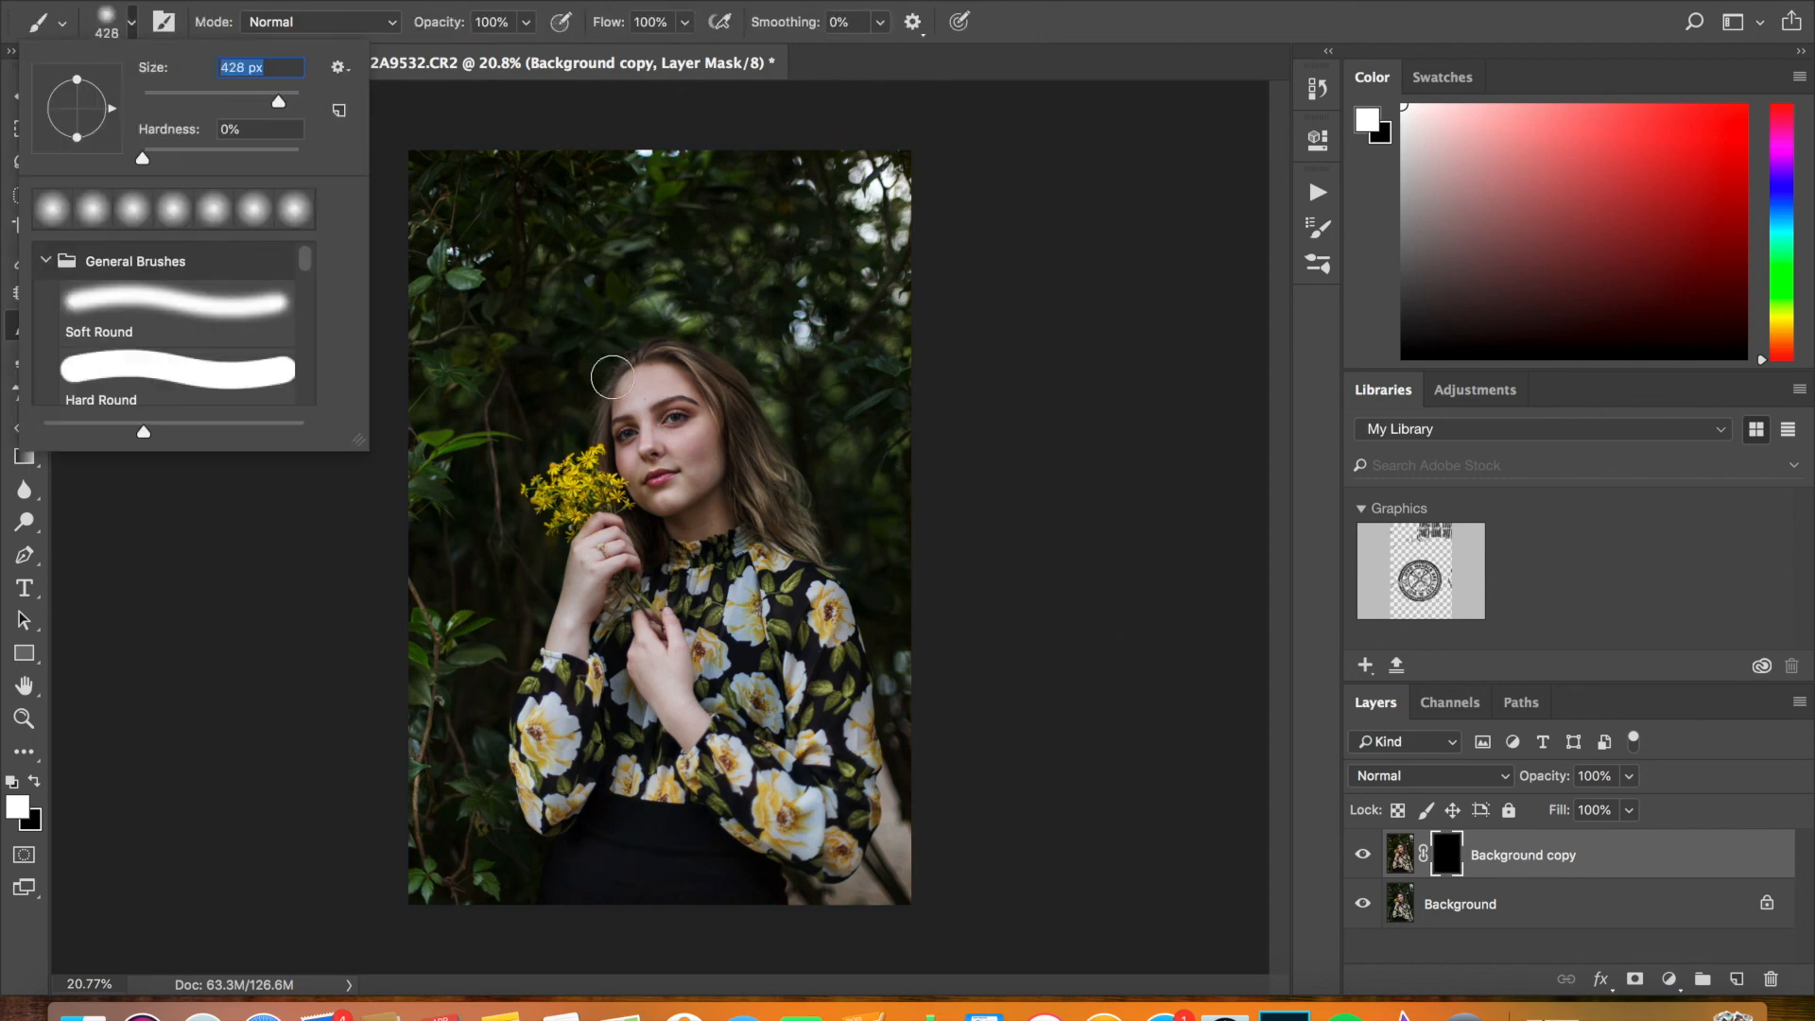
left_click(654, 390)
left_click_drag(650, 473, 700, 487)
Reduce the brush size to 188 px and paint the woman's hands in white on the layer mask
left_click(104, 17)
left_click(255, 107)
left_click(620, 565)
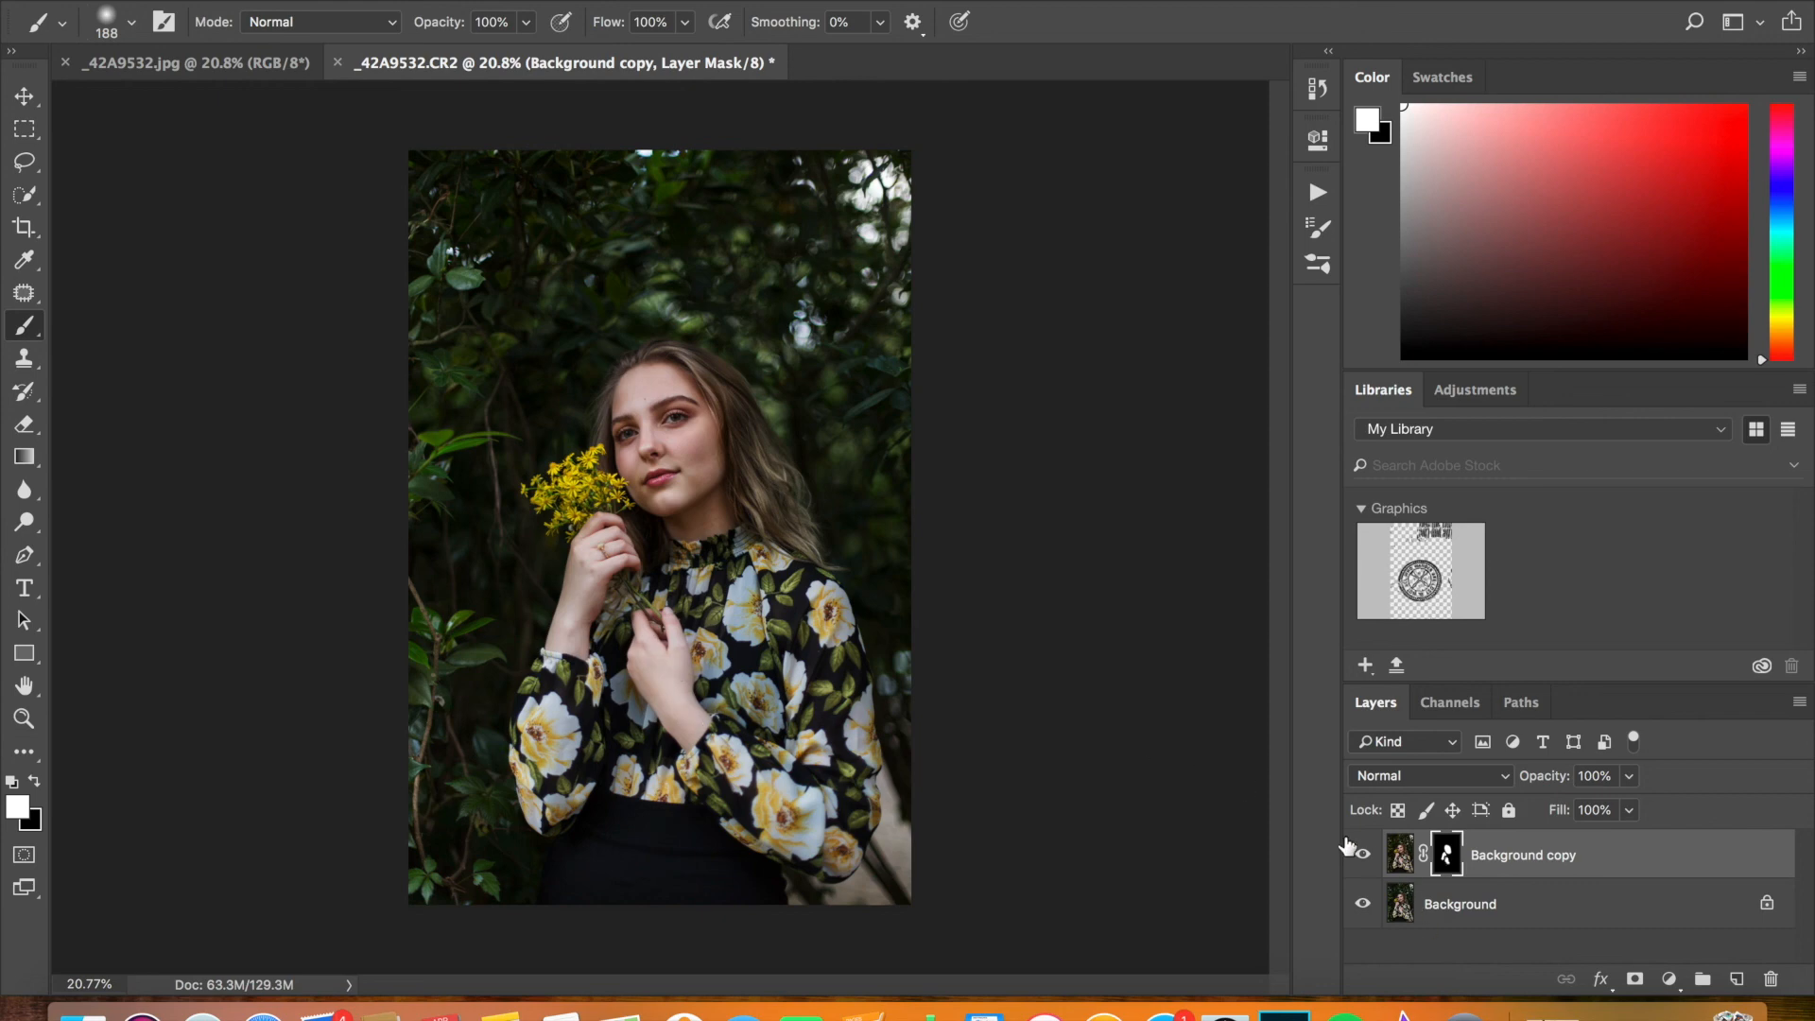
Clean up the mask around the hands and flower stems with a 111 px Eraser, and compare the result with the layer hidden
scroll(786, 669, "up", 5)
key("e")
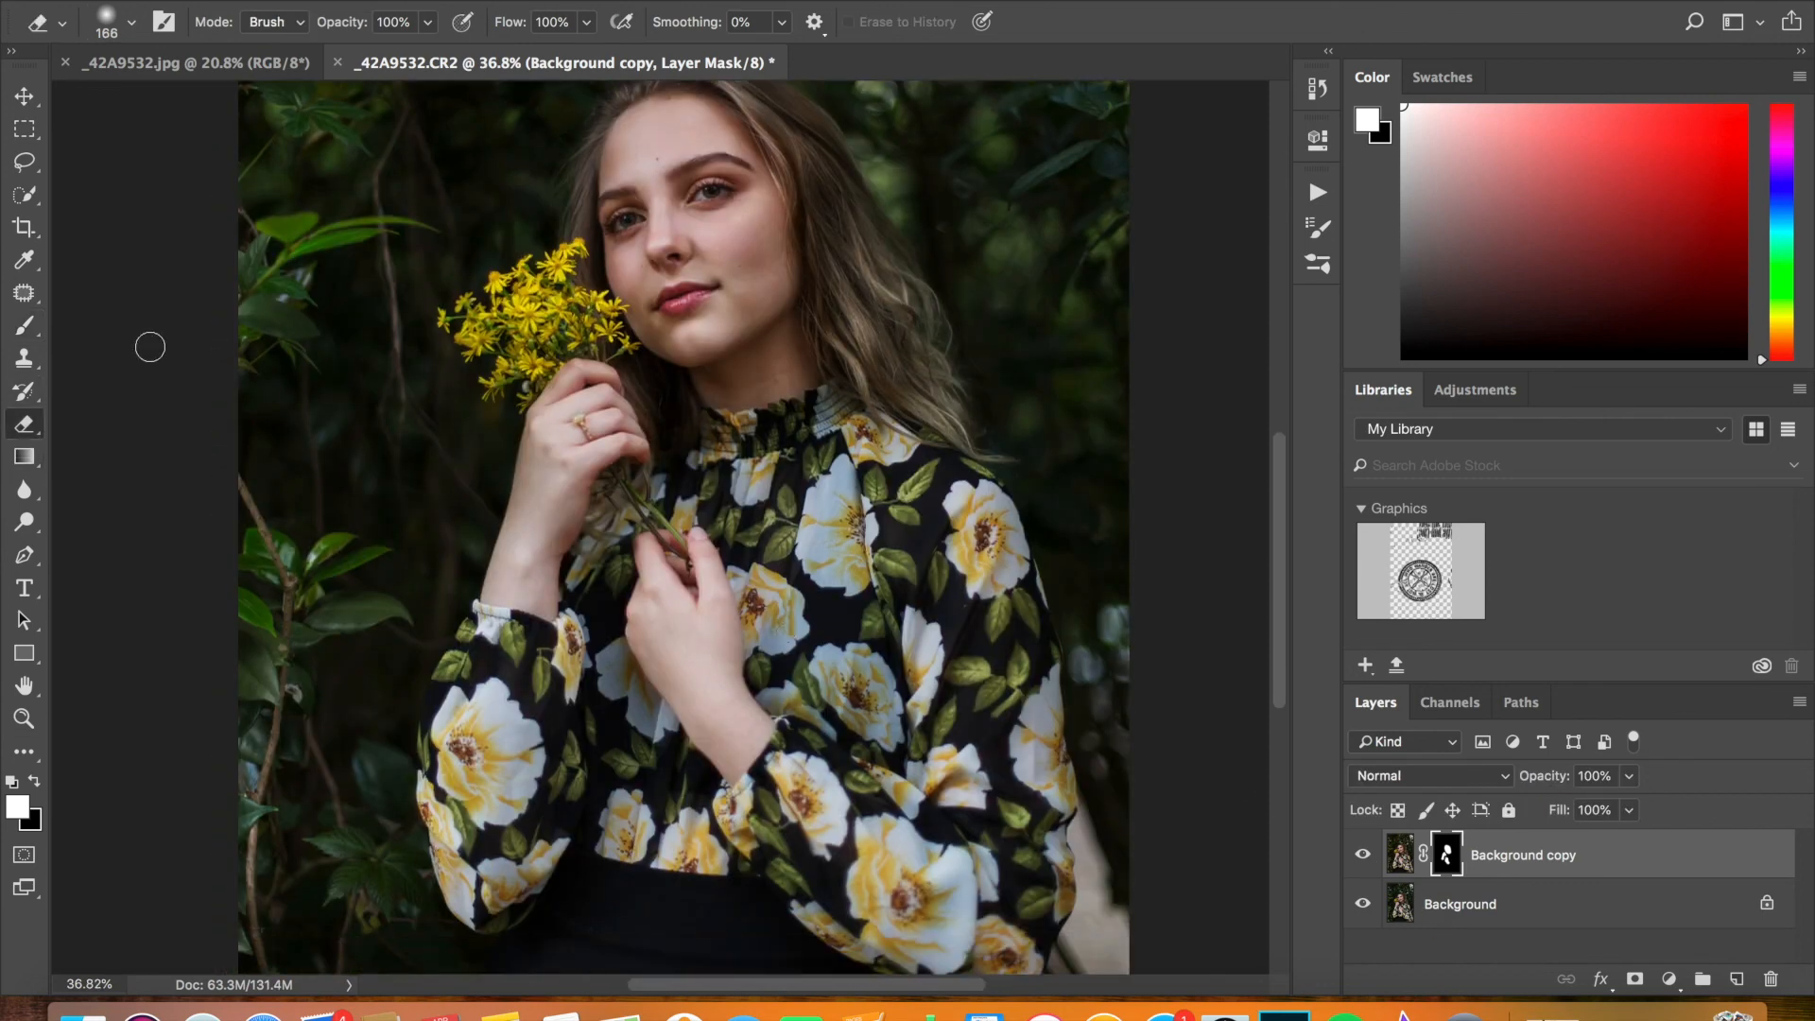
left_click(131, 22)
left_click(647, 526)
left_click(1364, 856)
left_click(1364, 856)
scroll(994, 635, "down", 3)
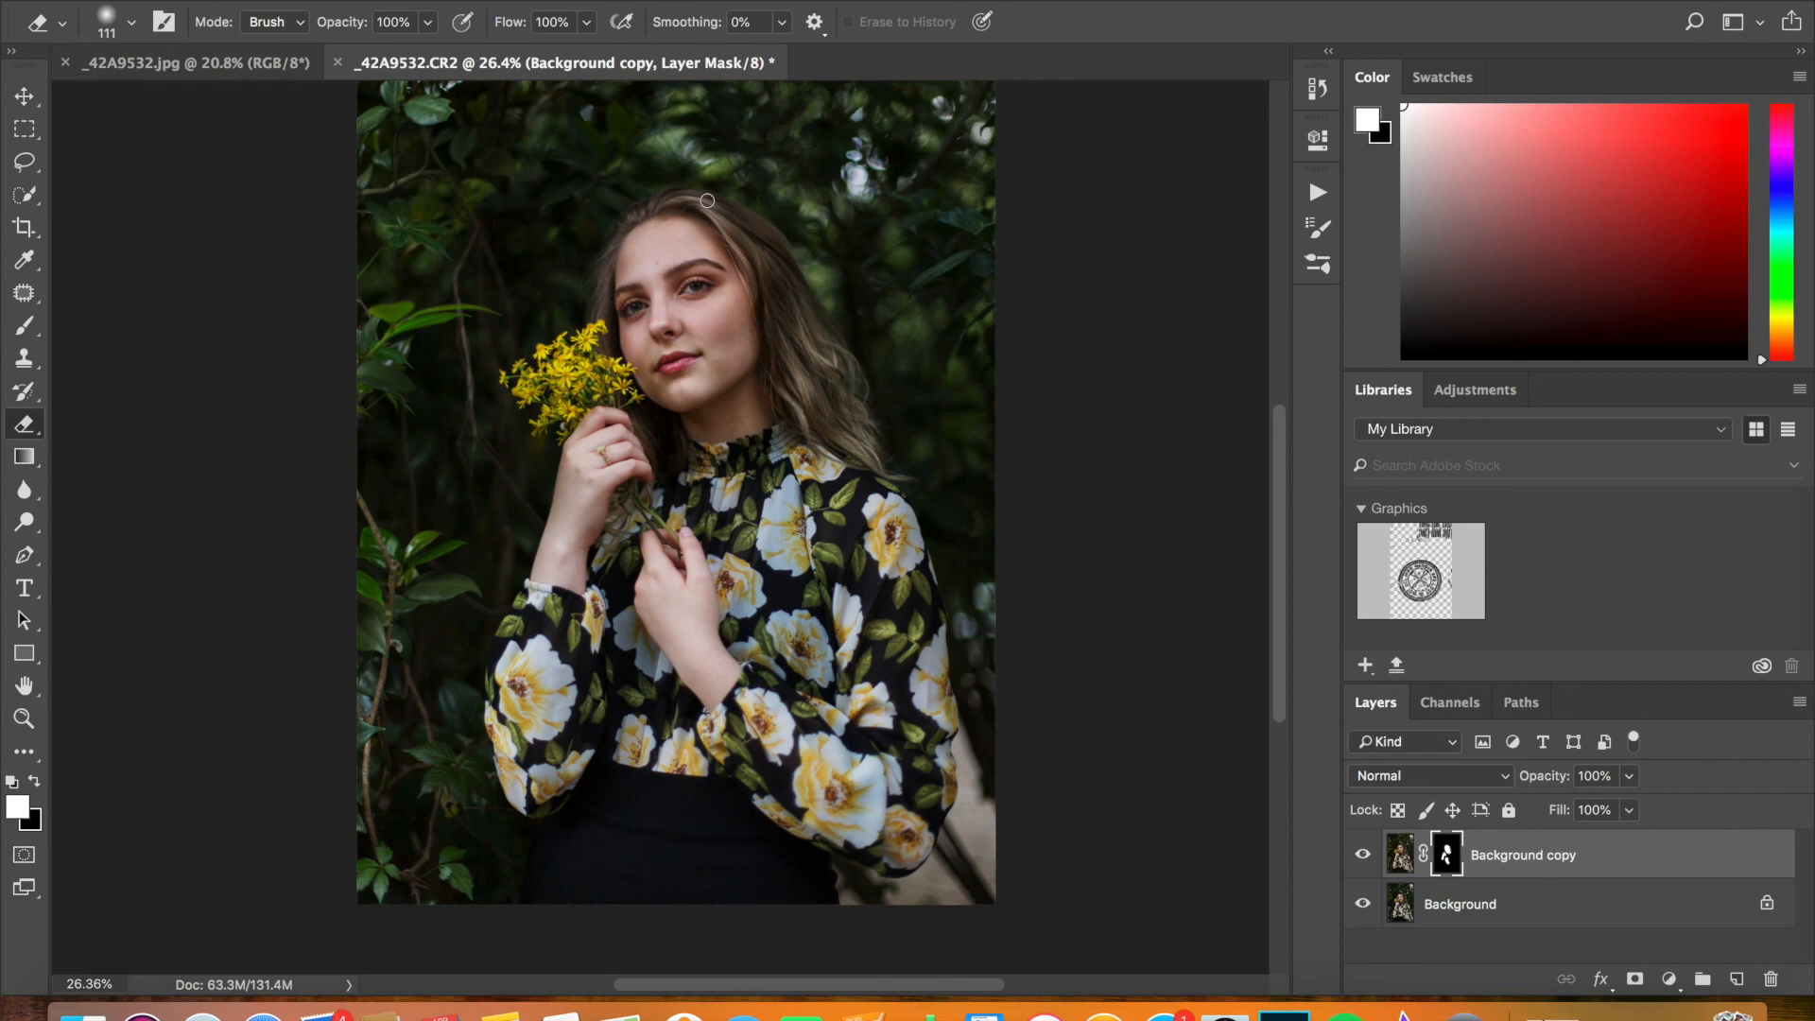
scroll(967, 324, "down", 2)
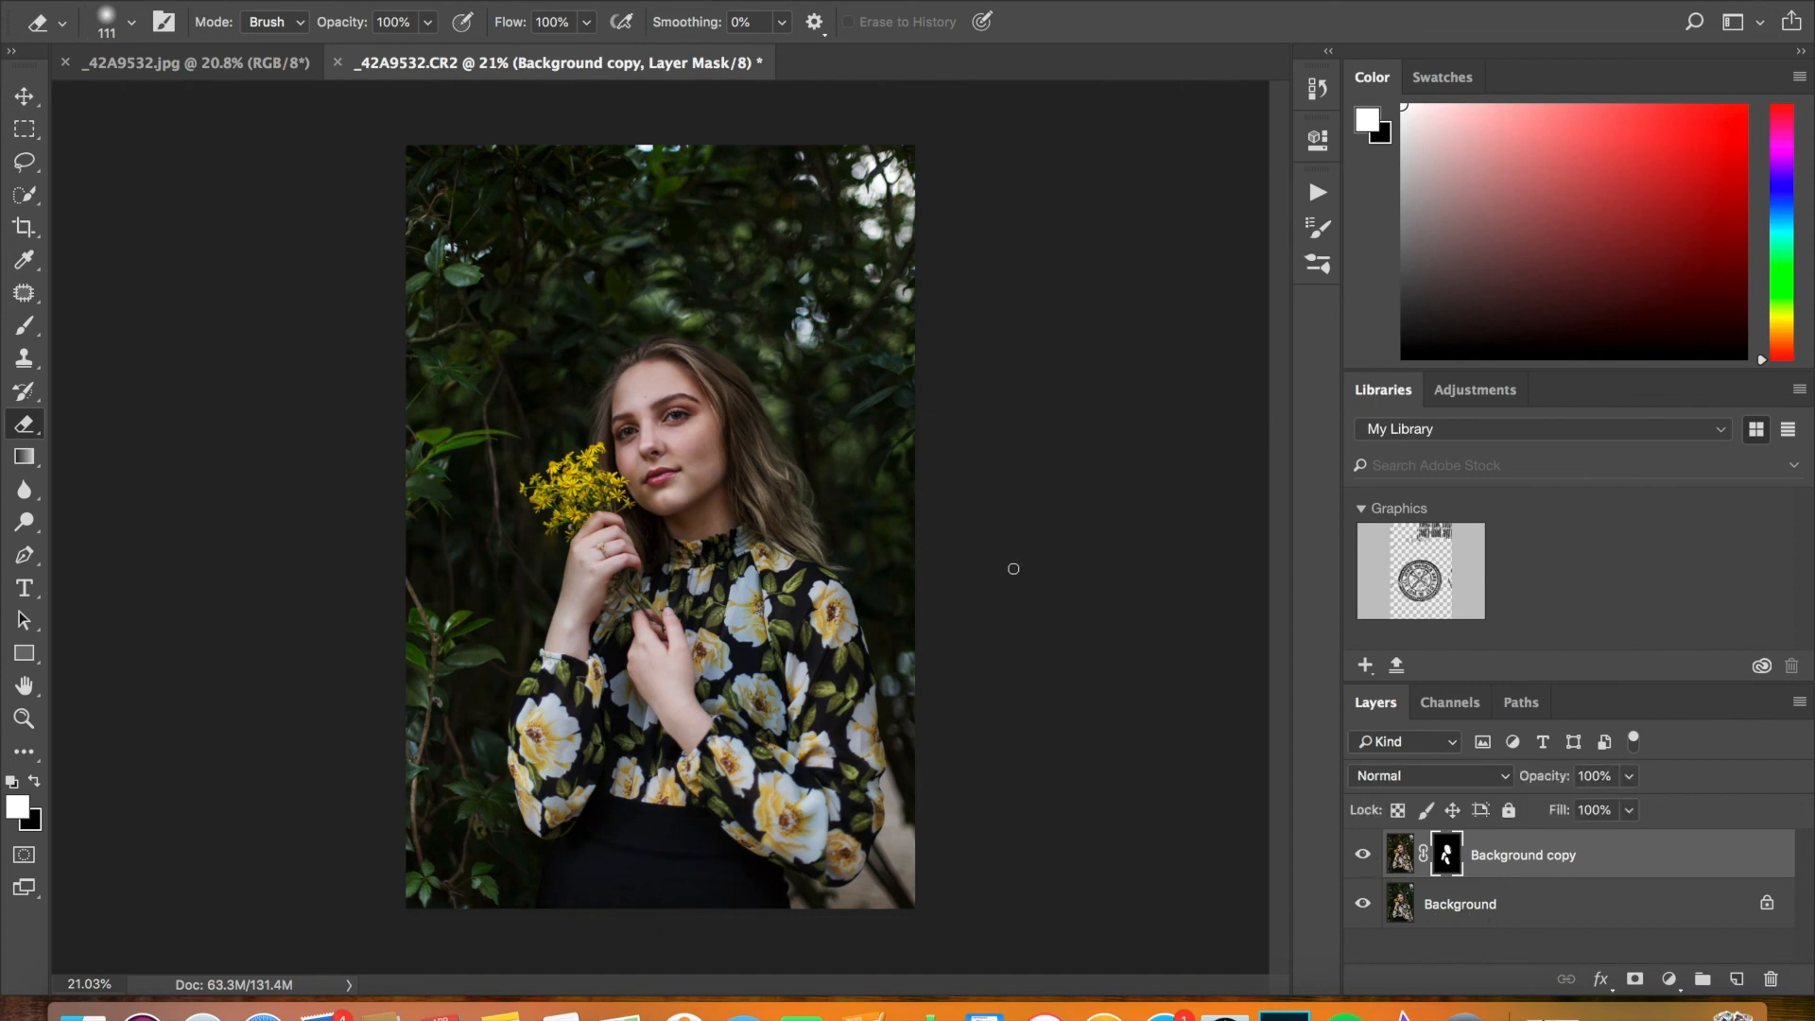
Reduce the Background copy's opacity to 80%, comparing the skin tones with the layer hidden
scroll(997, 561, "up", 2)
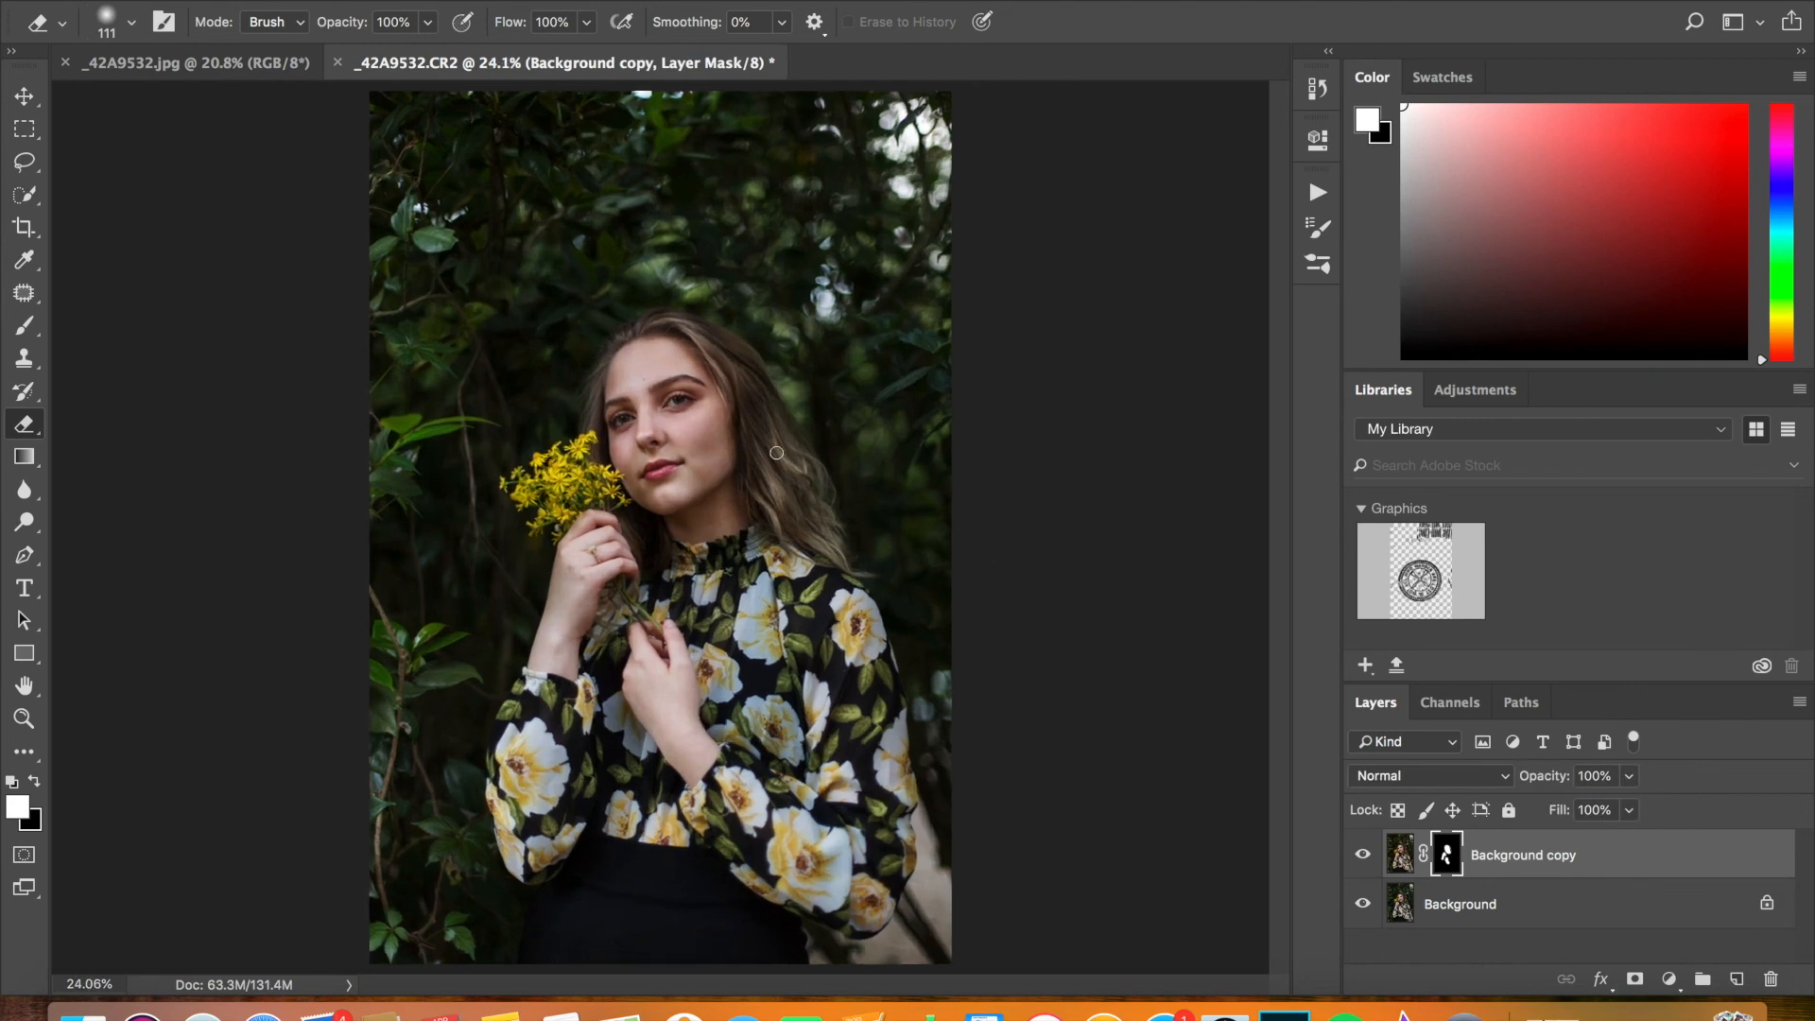
left_click(1629, 777)
left_click_drag(1611, 809, 1600, 811)
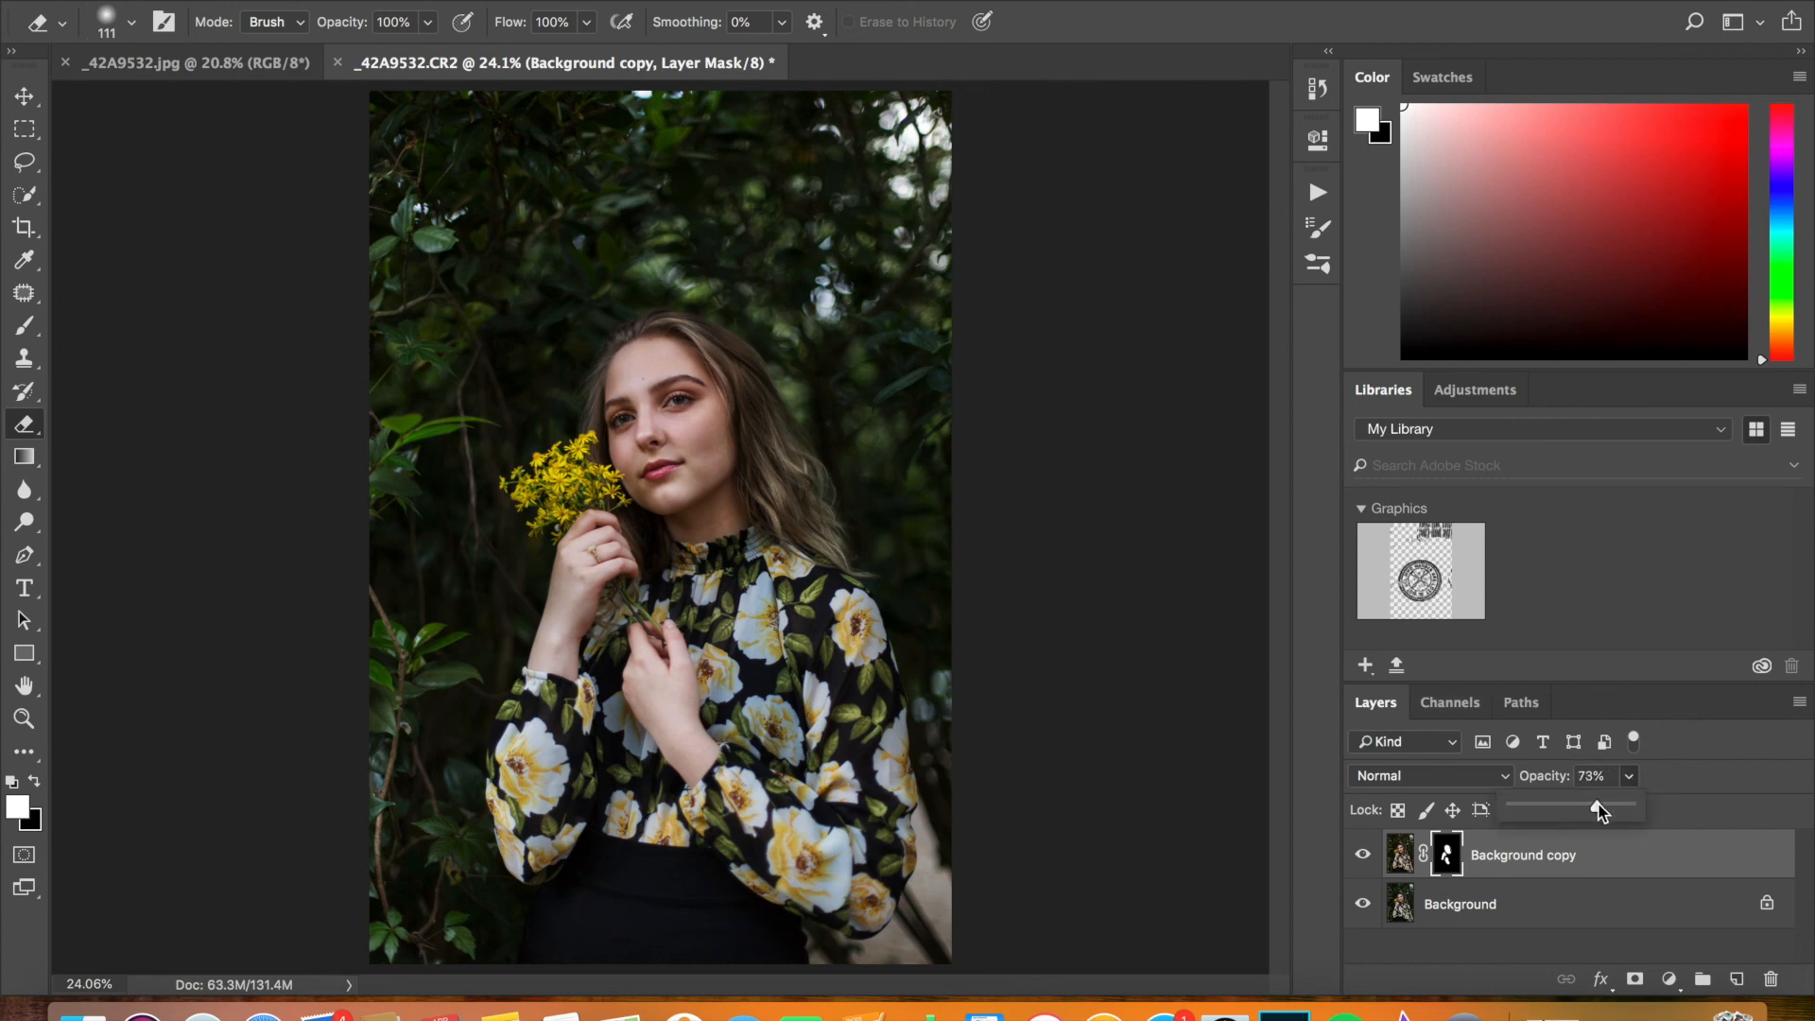
left_click(1364, 854)
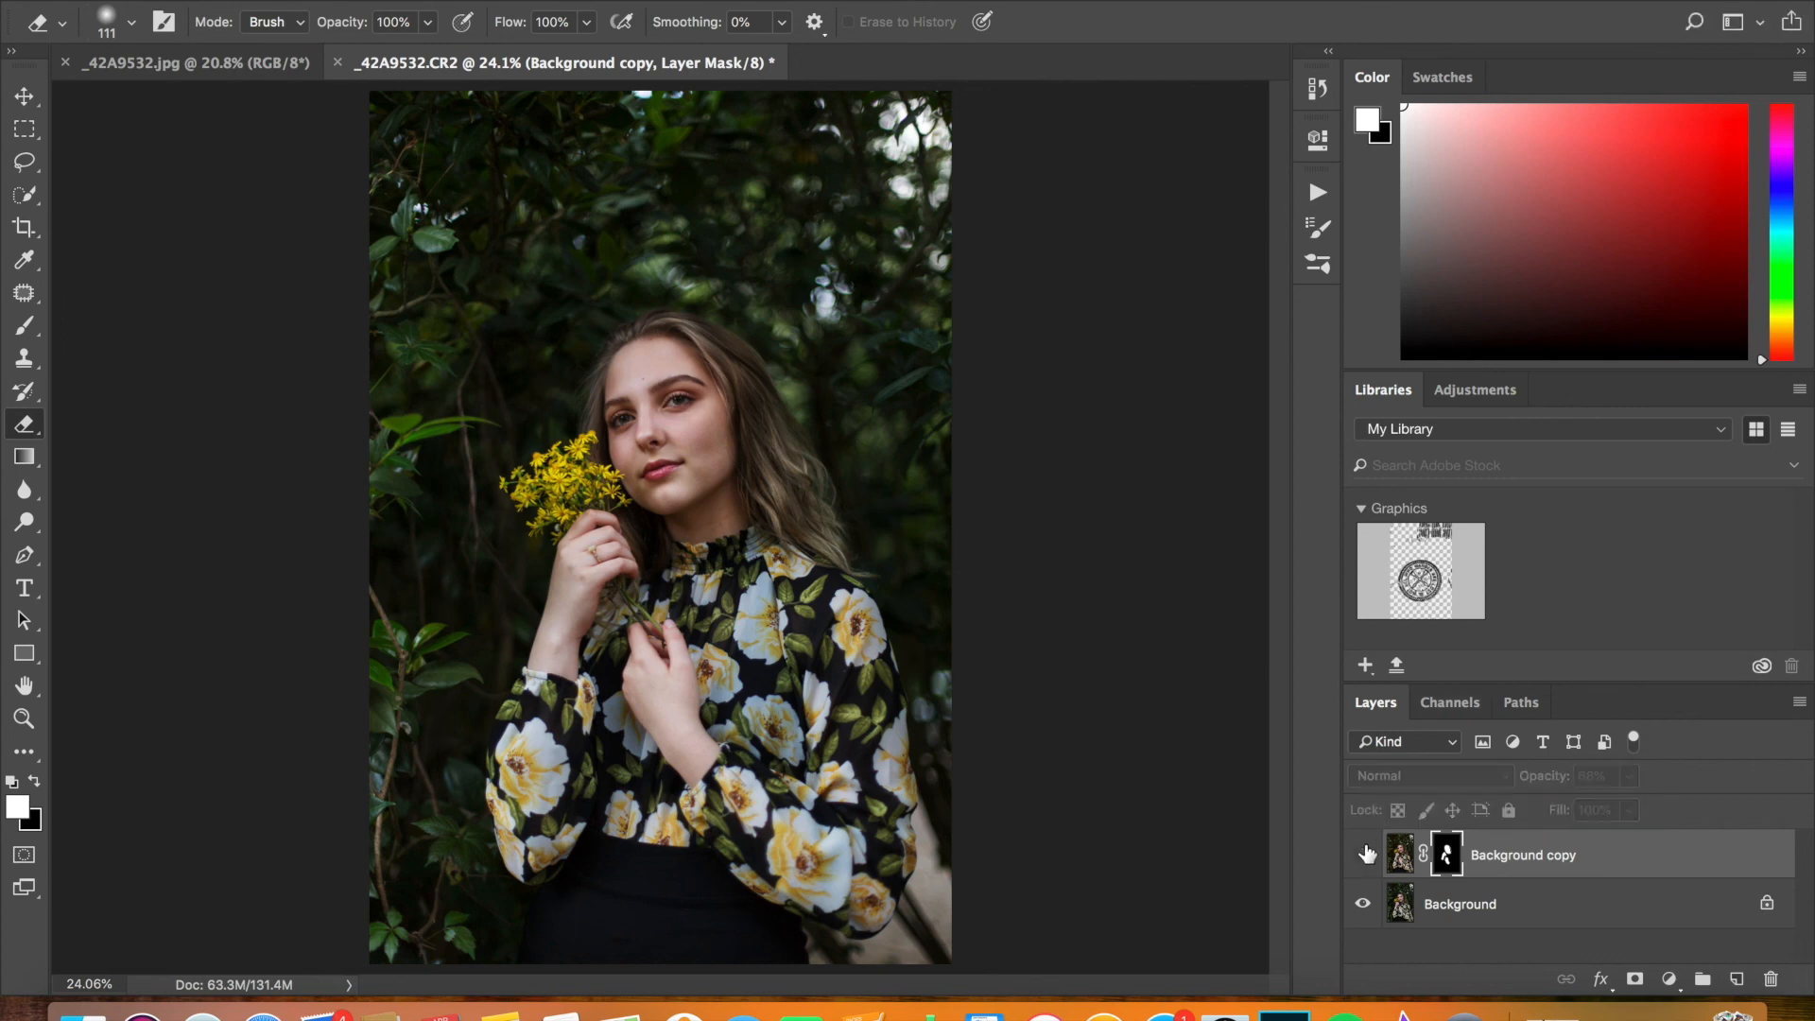
left_click(1629, 776)
left_click_drag(1629, 809, 1642, 805)
left_click(1375, 857)
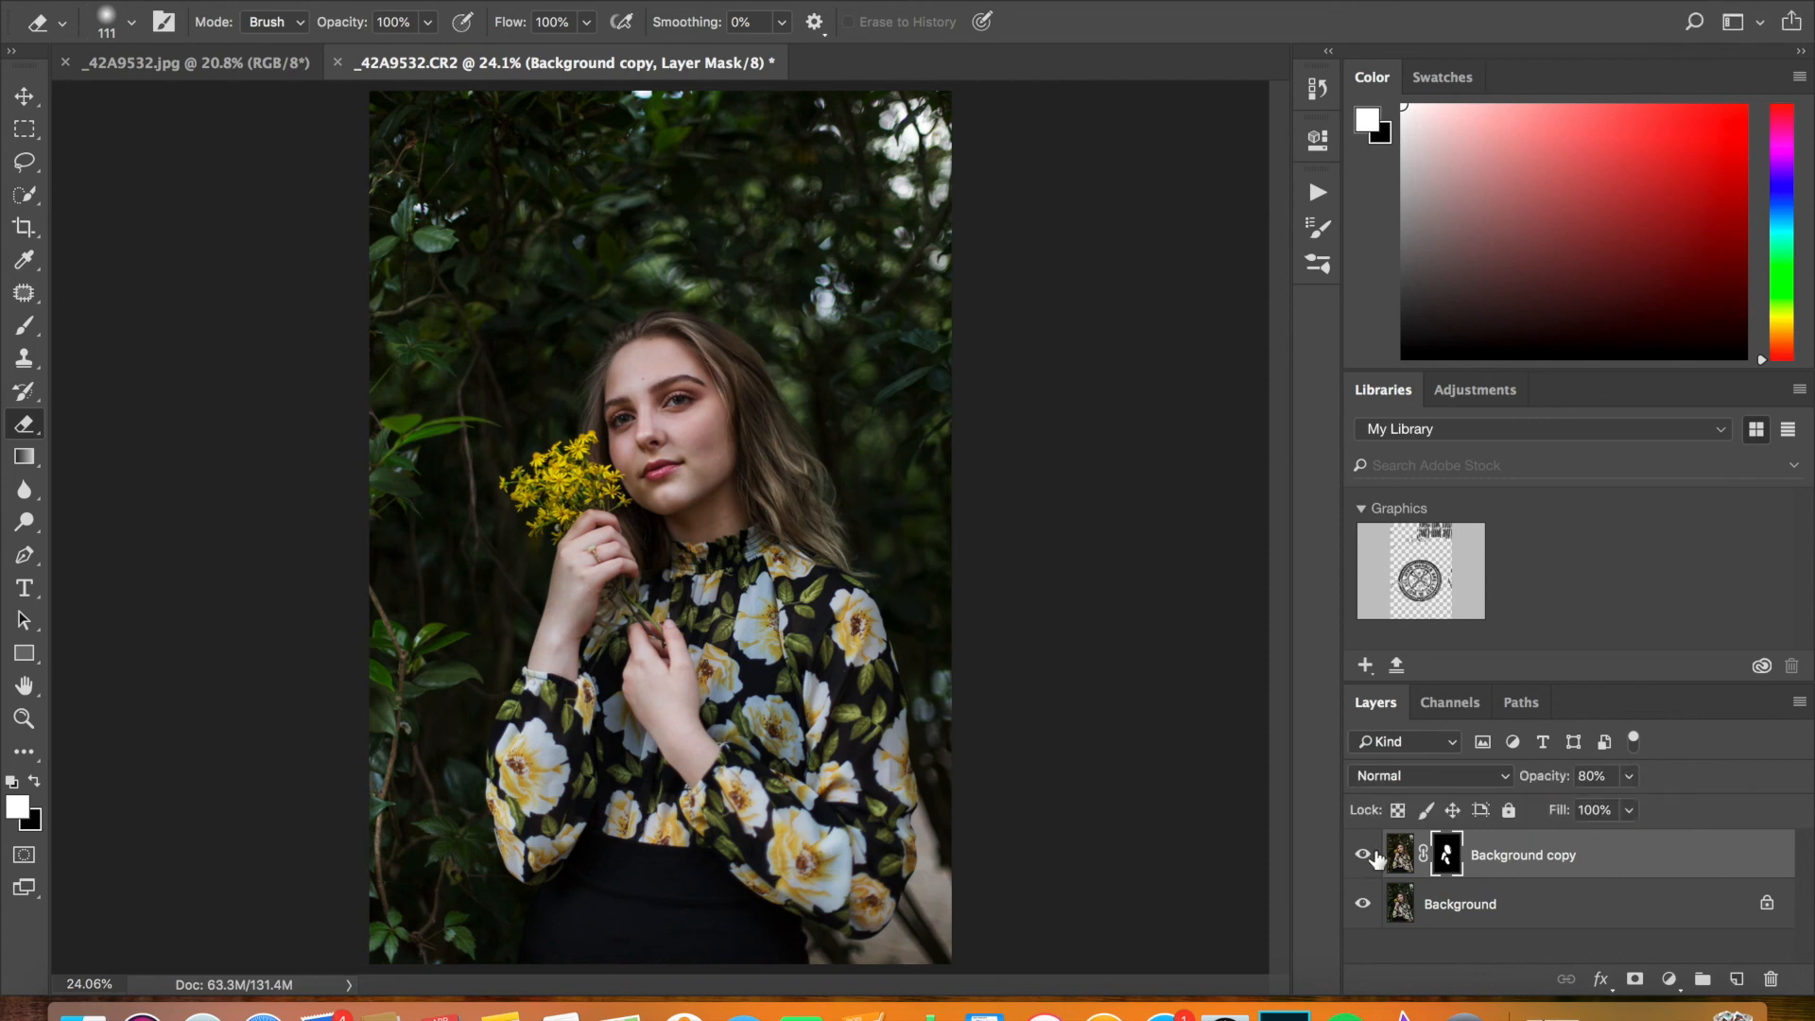
Flatten the image and duplicate the Background layer
right_click(1510, 906)
left_click(1607, 877)
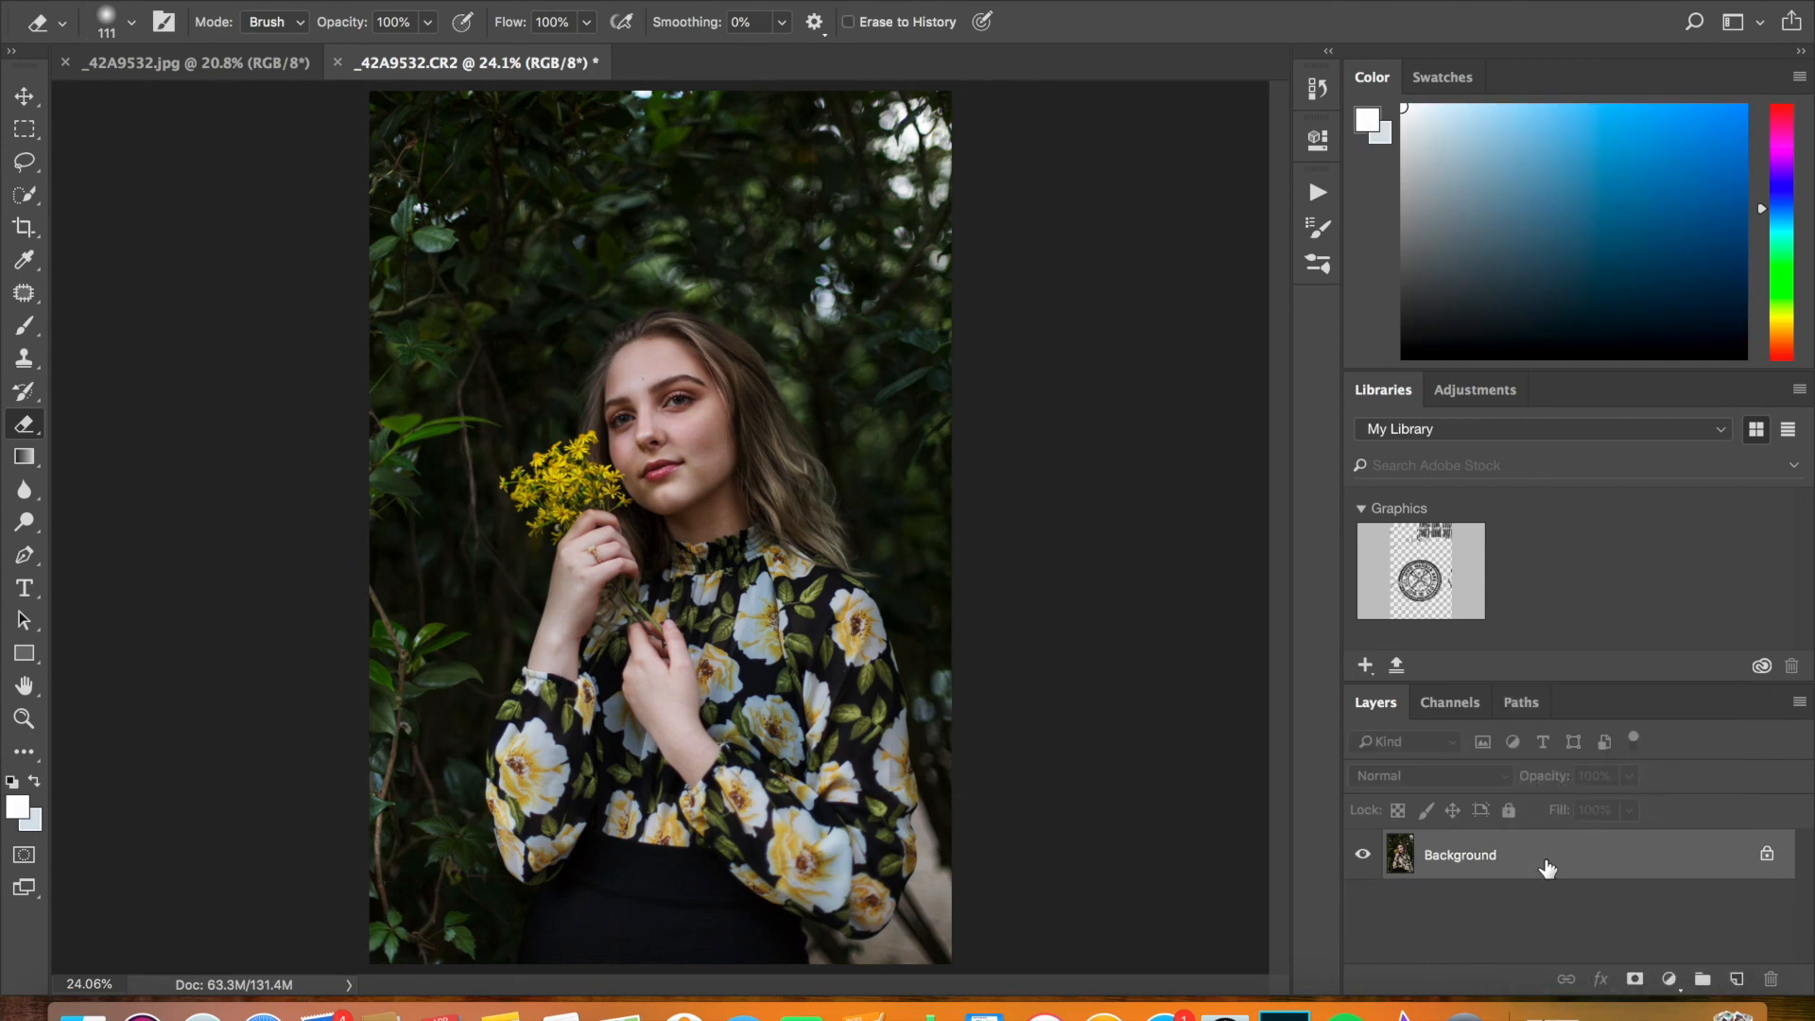
right_click(1546, 862)
left_click(1607, 726)
key("Return")
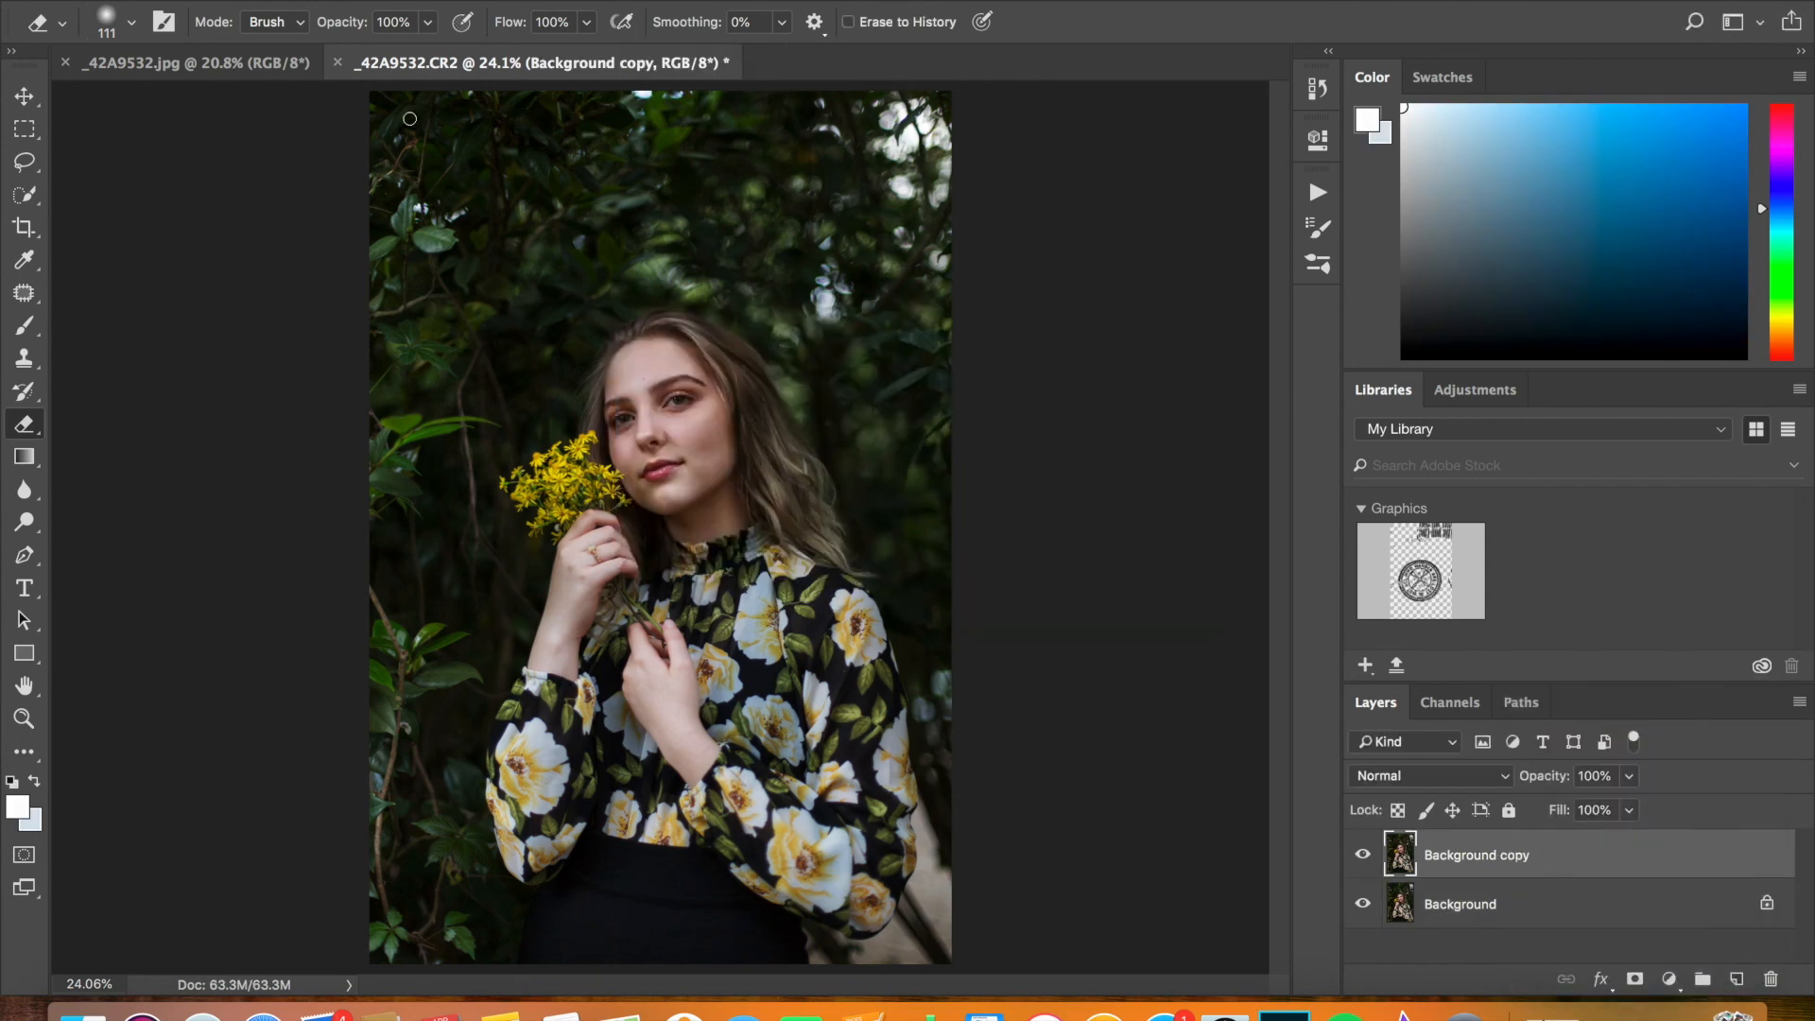
Open a Selective Color adjustment on the Background copy
left_click(338, 2)
mouse_move(356, 25)
left_click(743, 420)
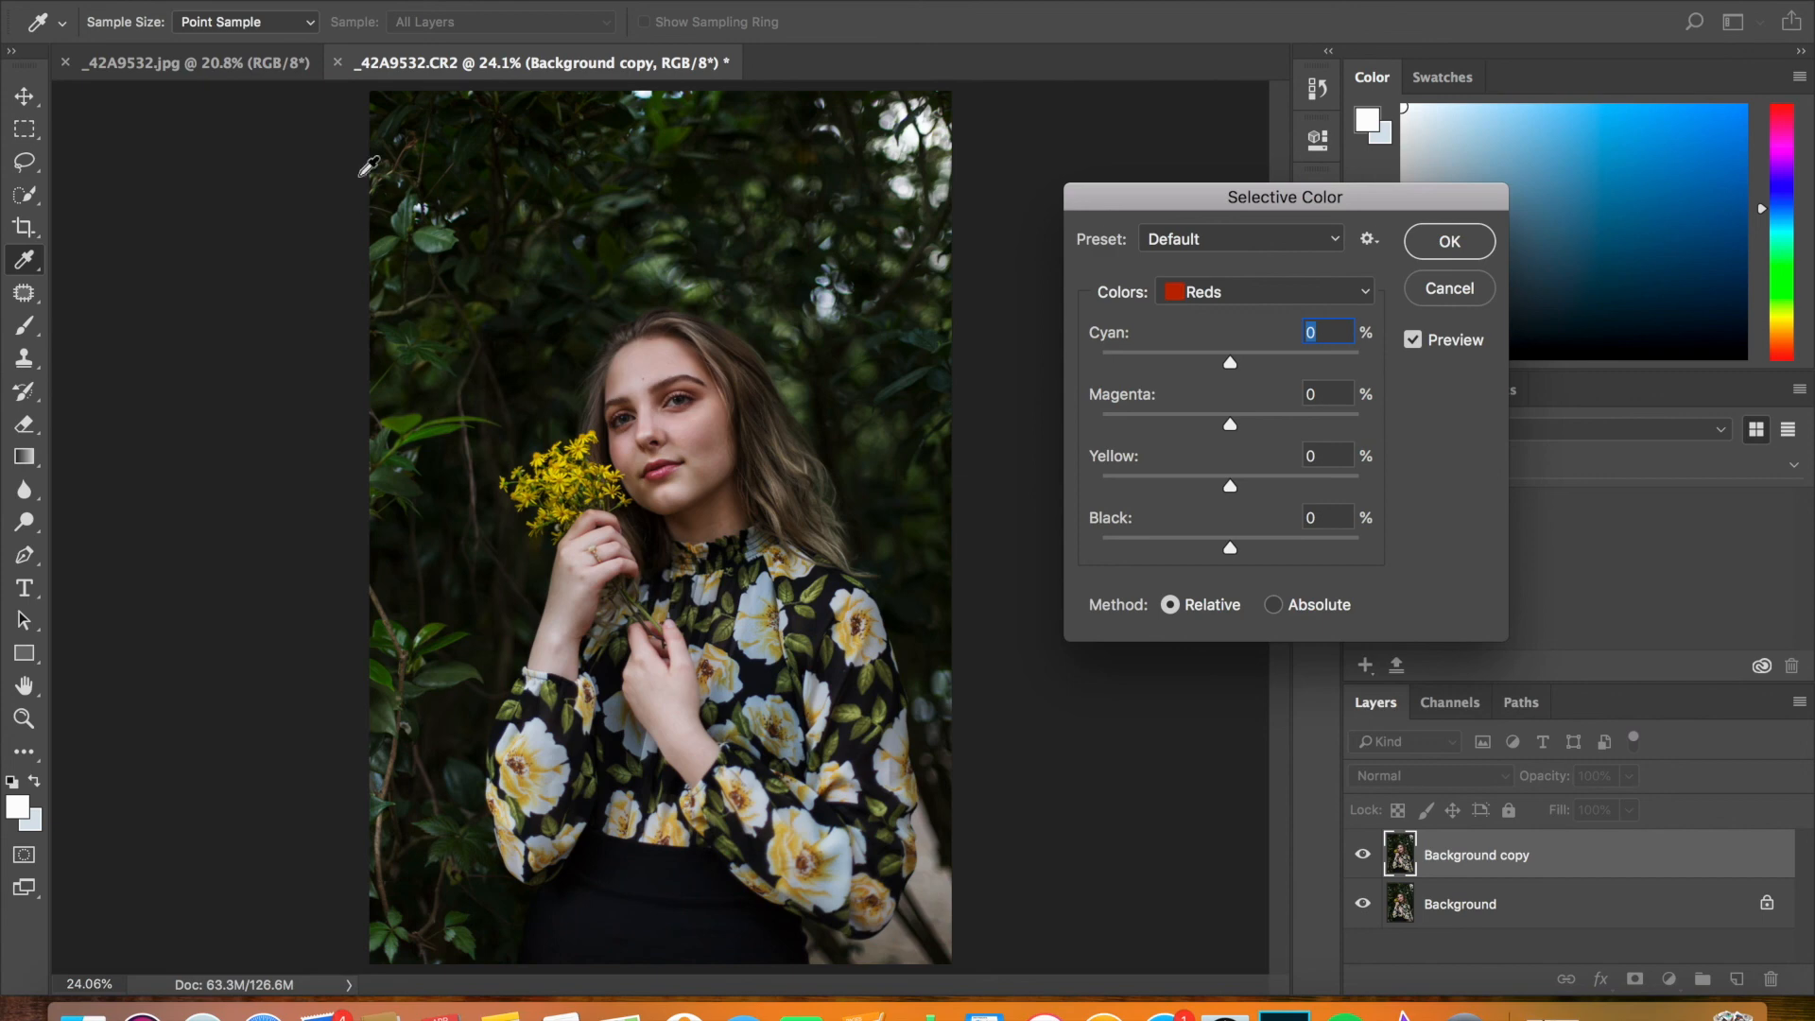
left_click(1215, 299)
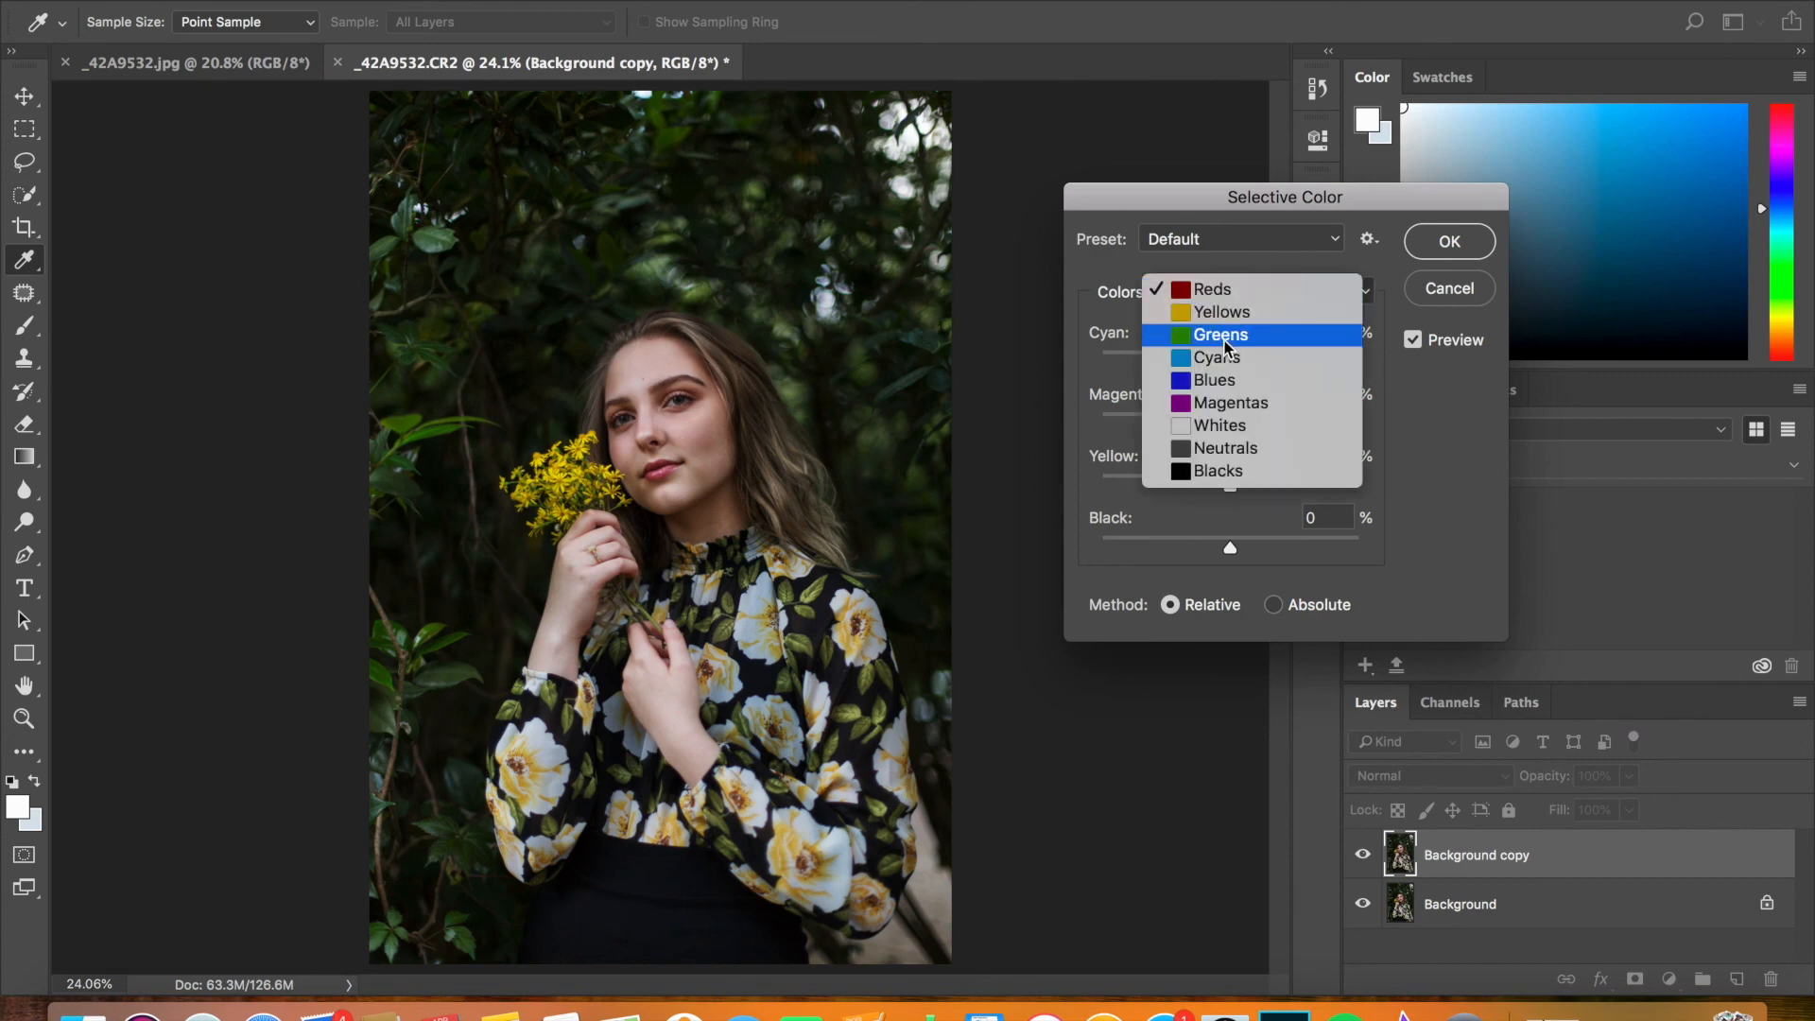
left_click(1225, 337)
left_click(1347, 360)
left_click_drag(1349, 359, 1390, 357)
left_click_drag(1251, 540, 1237, 543)
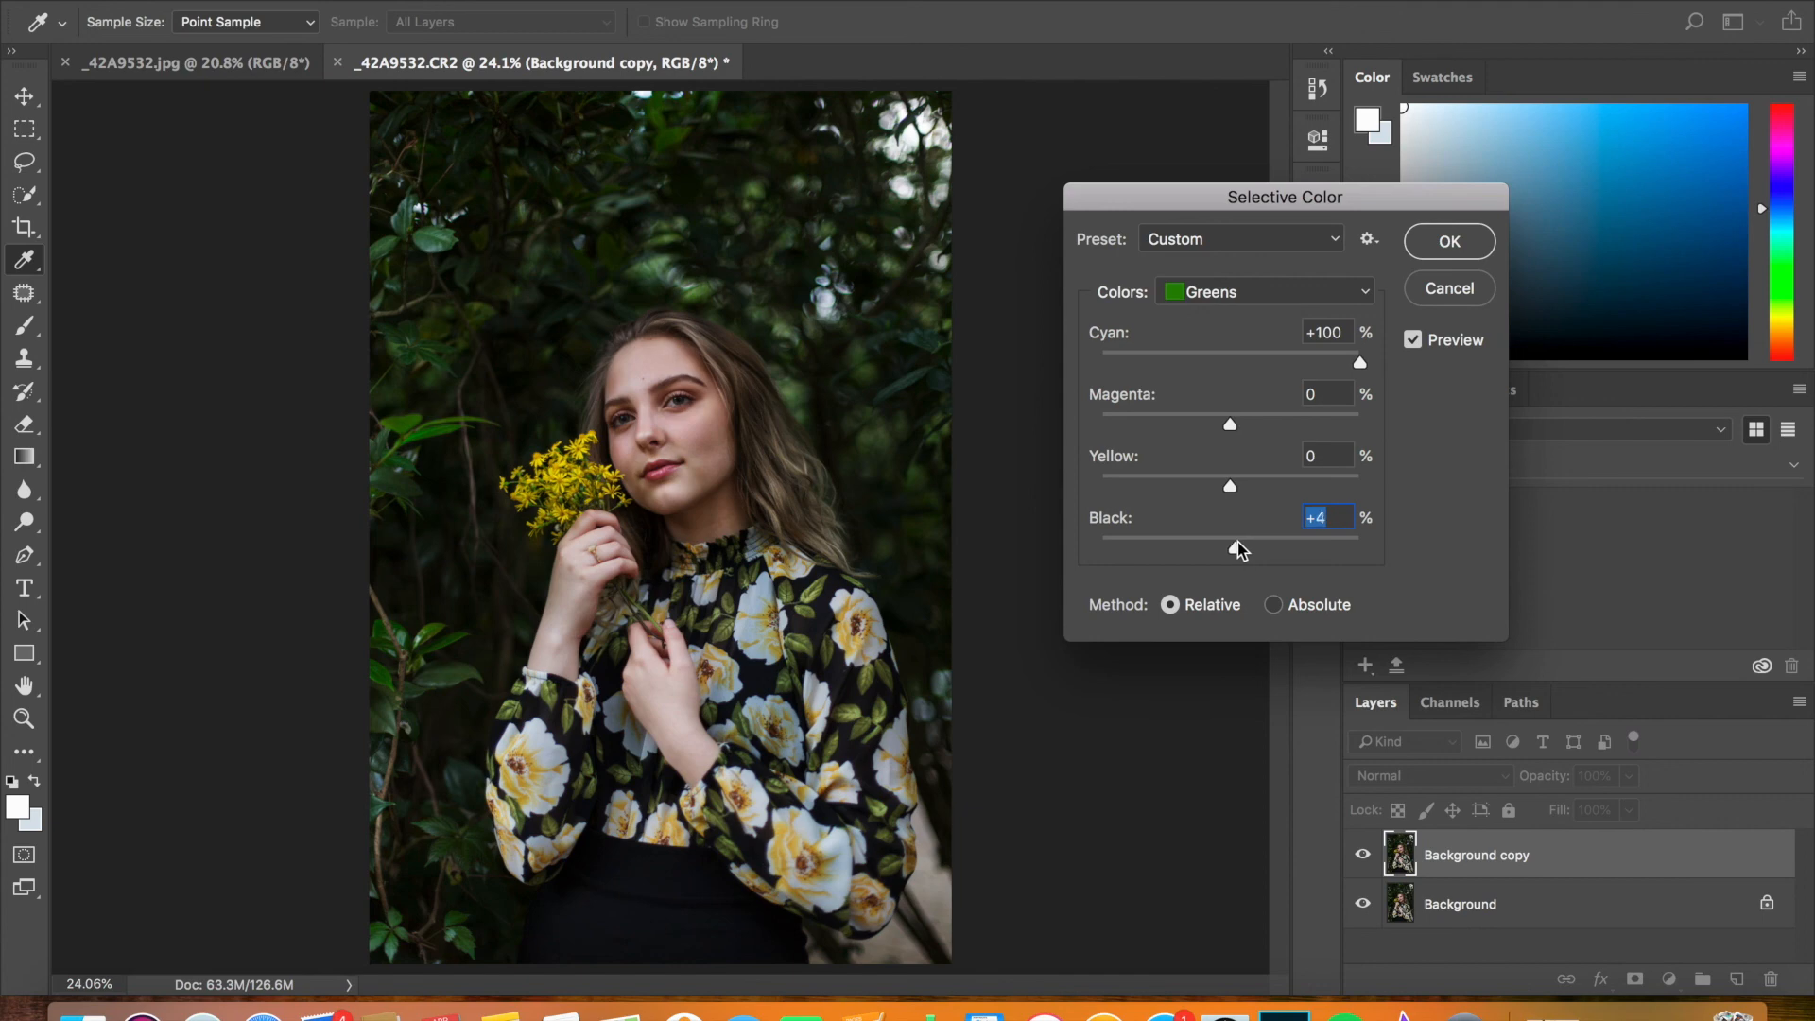
left_click_drag(1359, 362, 1230, 360)
left_click_drag(1236, 547, 1232, 547)
Apply Selective Color to the Neutrals with Cyan at +10% and Black at +4%
left_click(1238, 293)
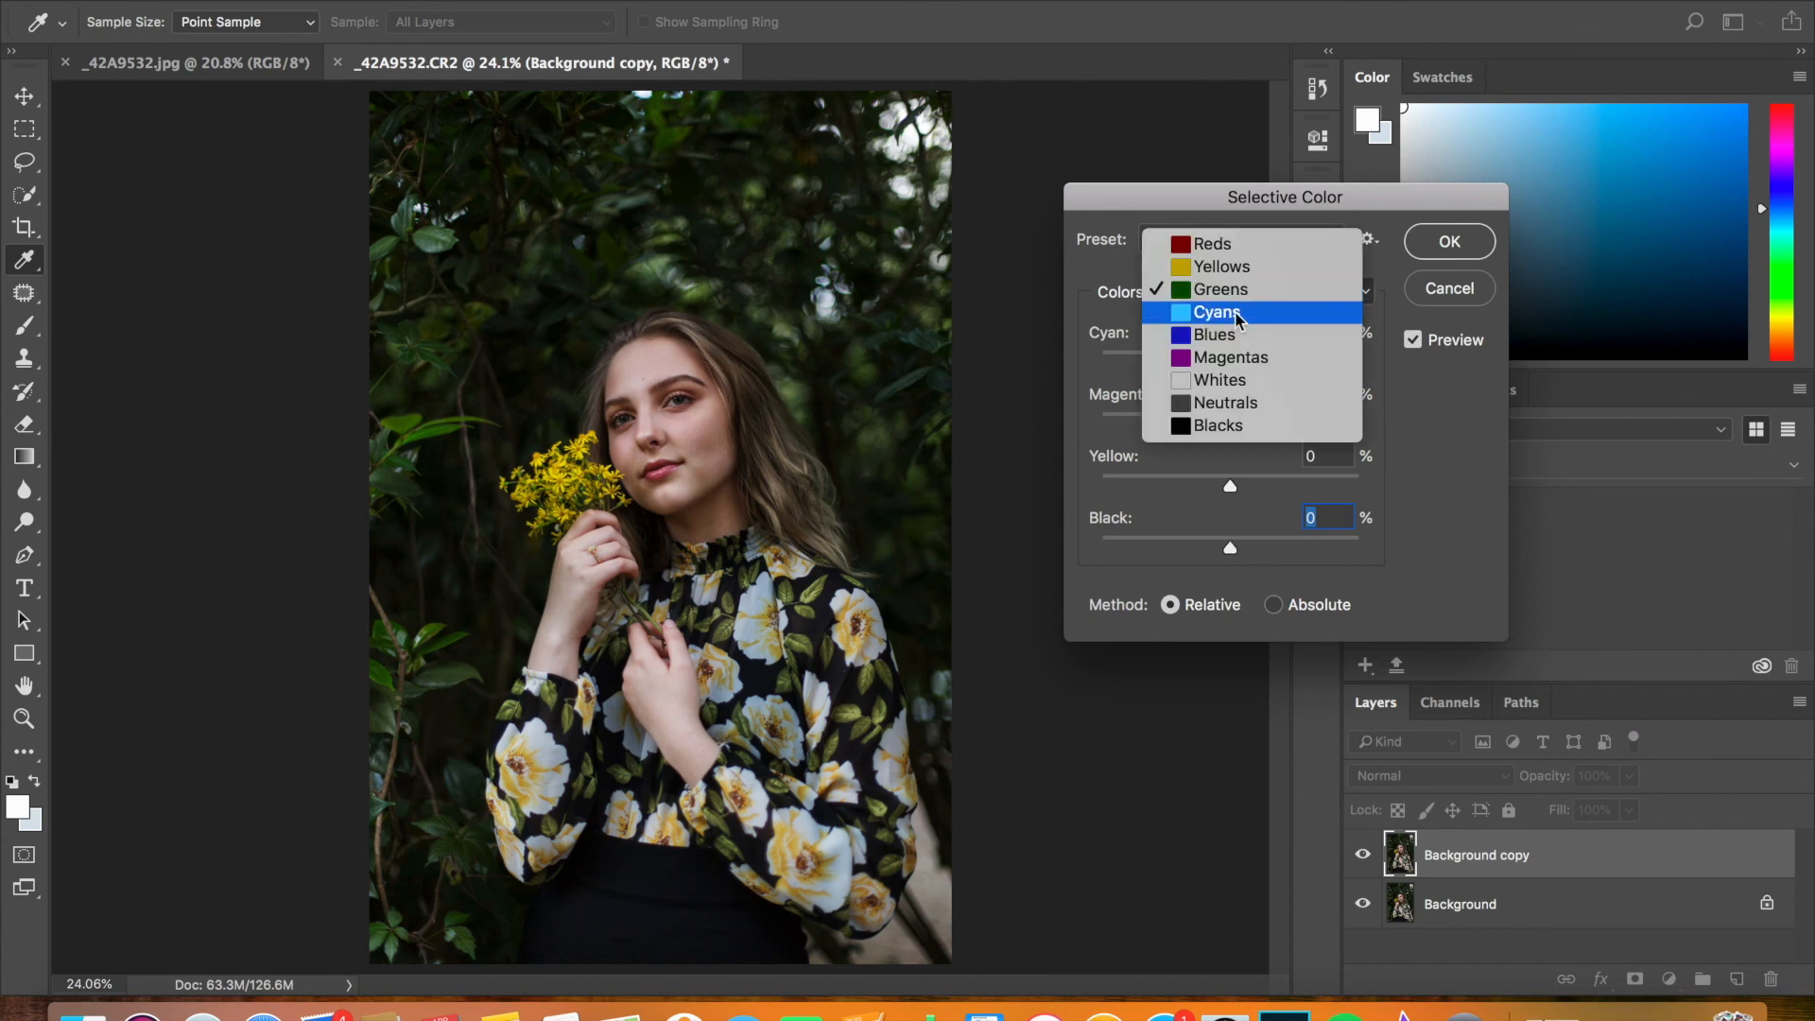
left_click(1227, 408)
left_click_drag(1238, 361, 1242, 361)
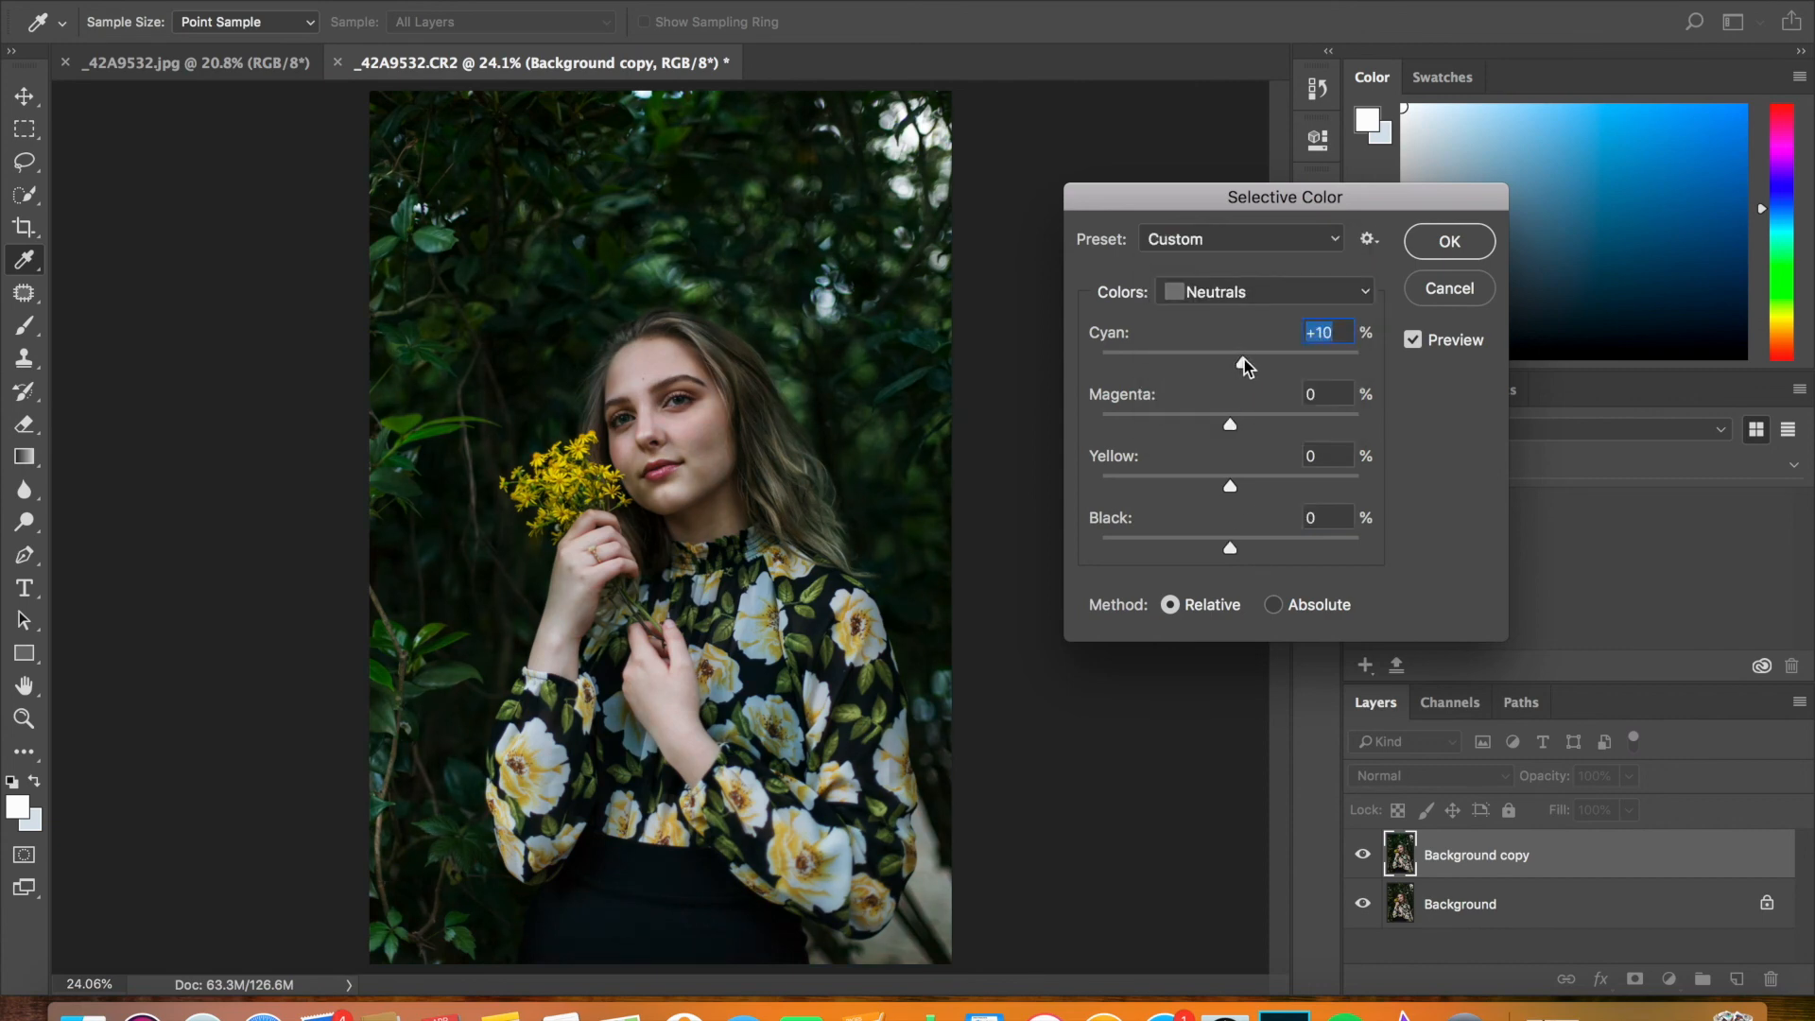
left_click_drag(1230, 547, 1234, 546)
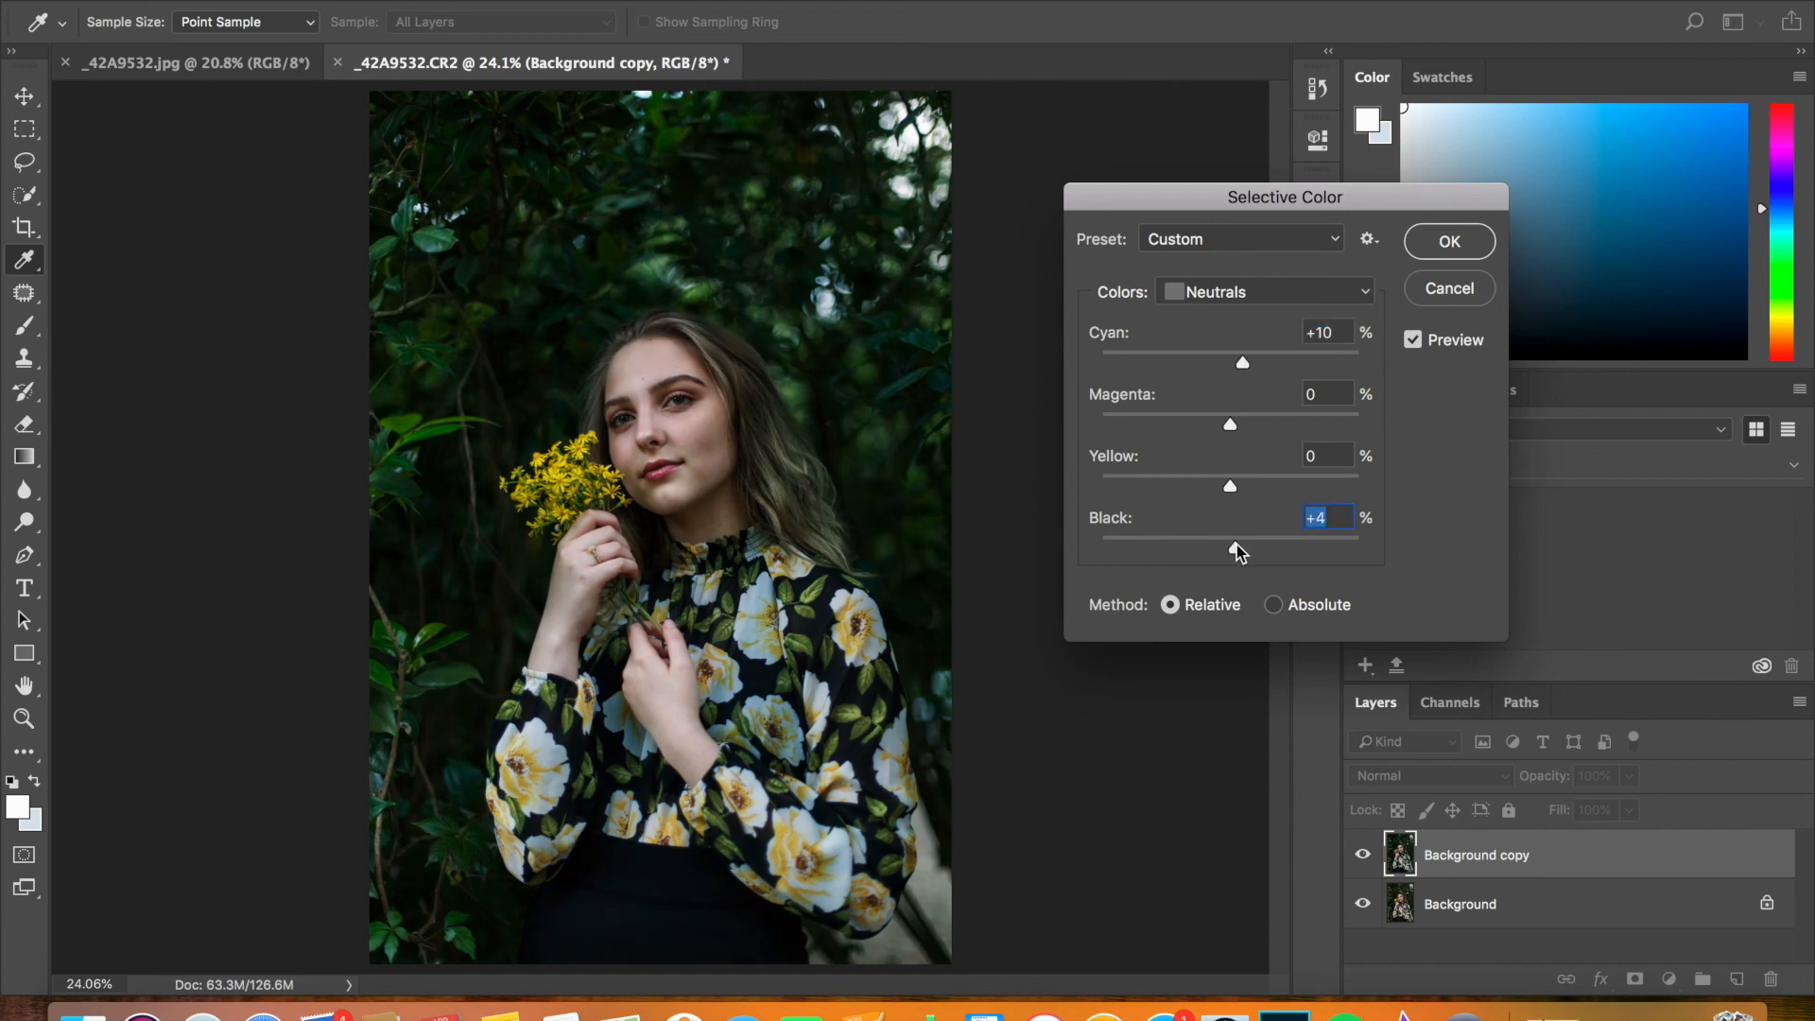
left_click(1437, 248)
key("e")
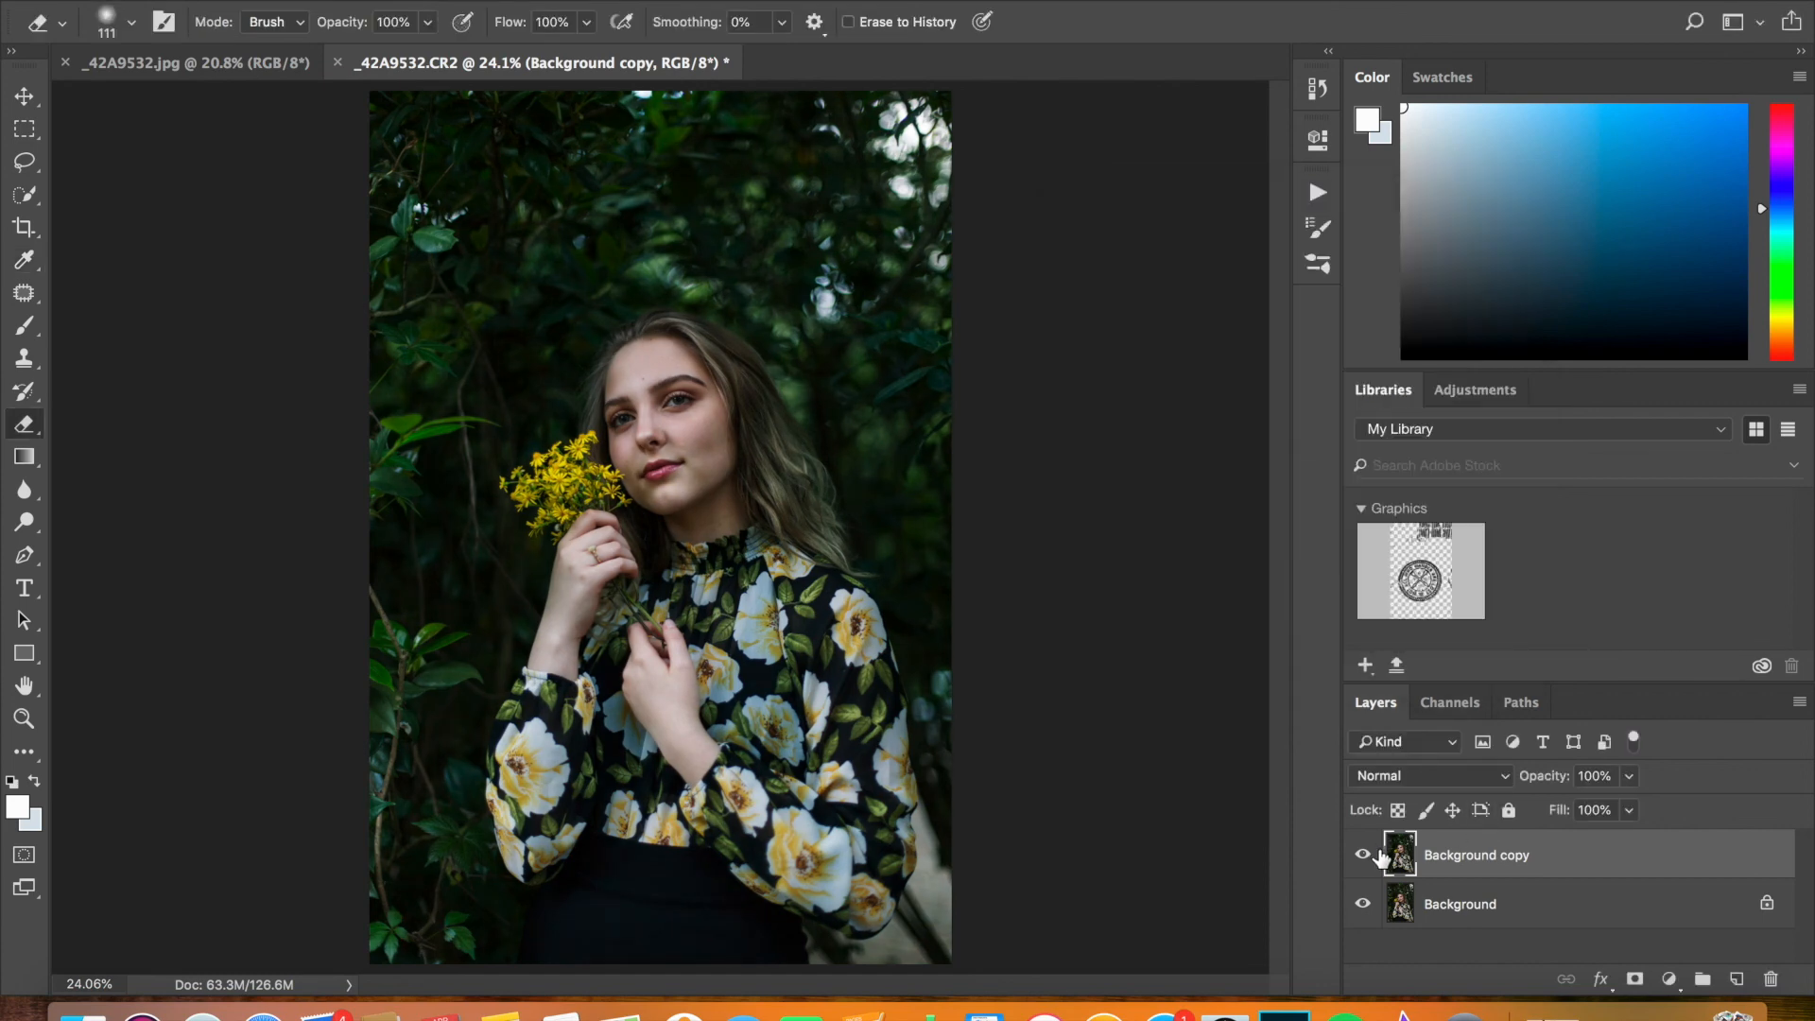
Add a black layer mask to the Background copy and paint the foliage around the woman in white with a soft 1040 px brush
left_click(1634, 978)
key("super+i")
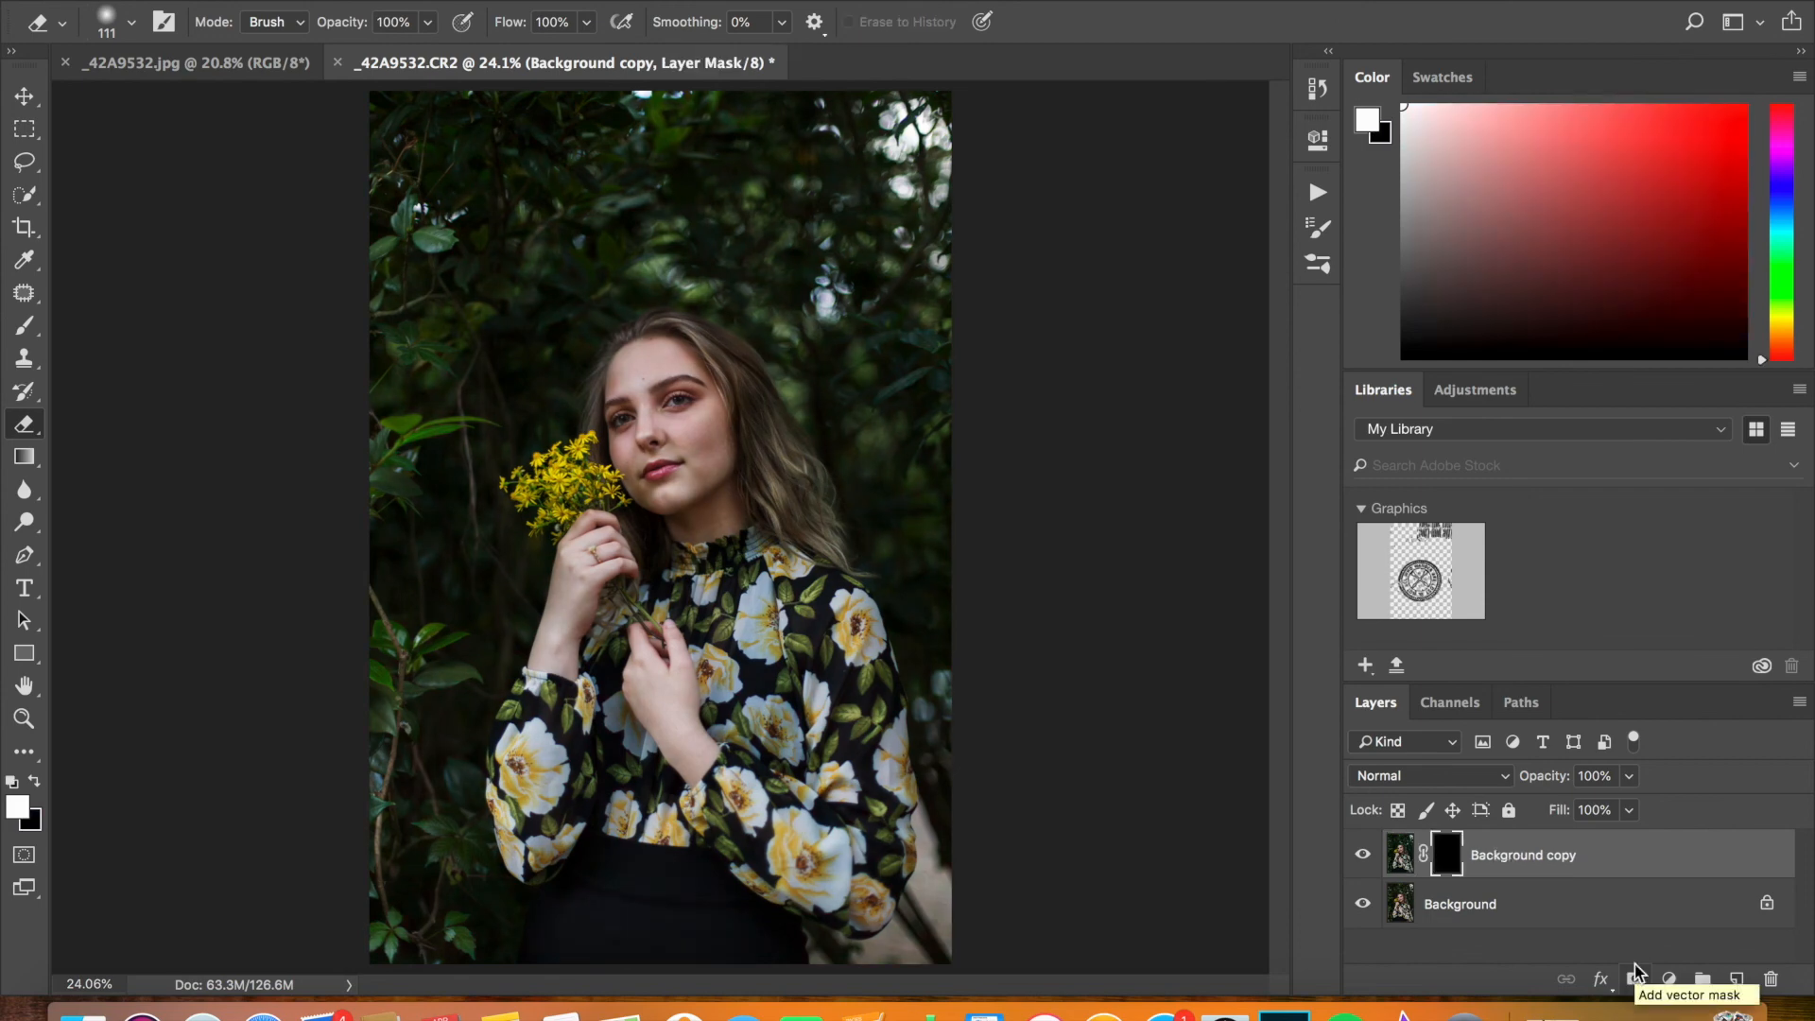
left_click(24, 324)
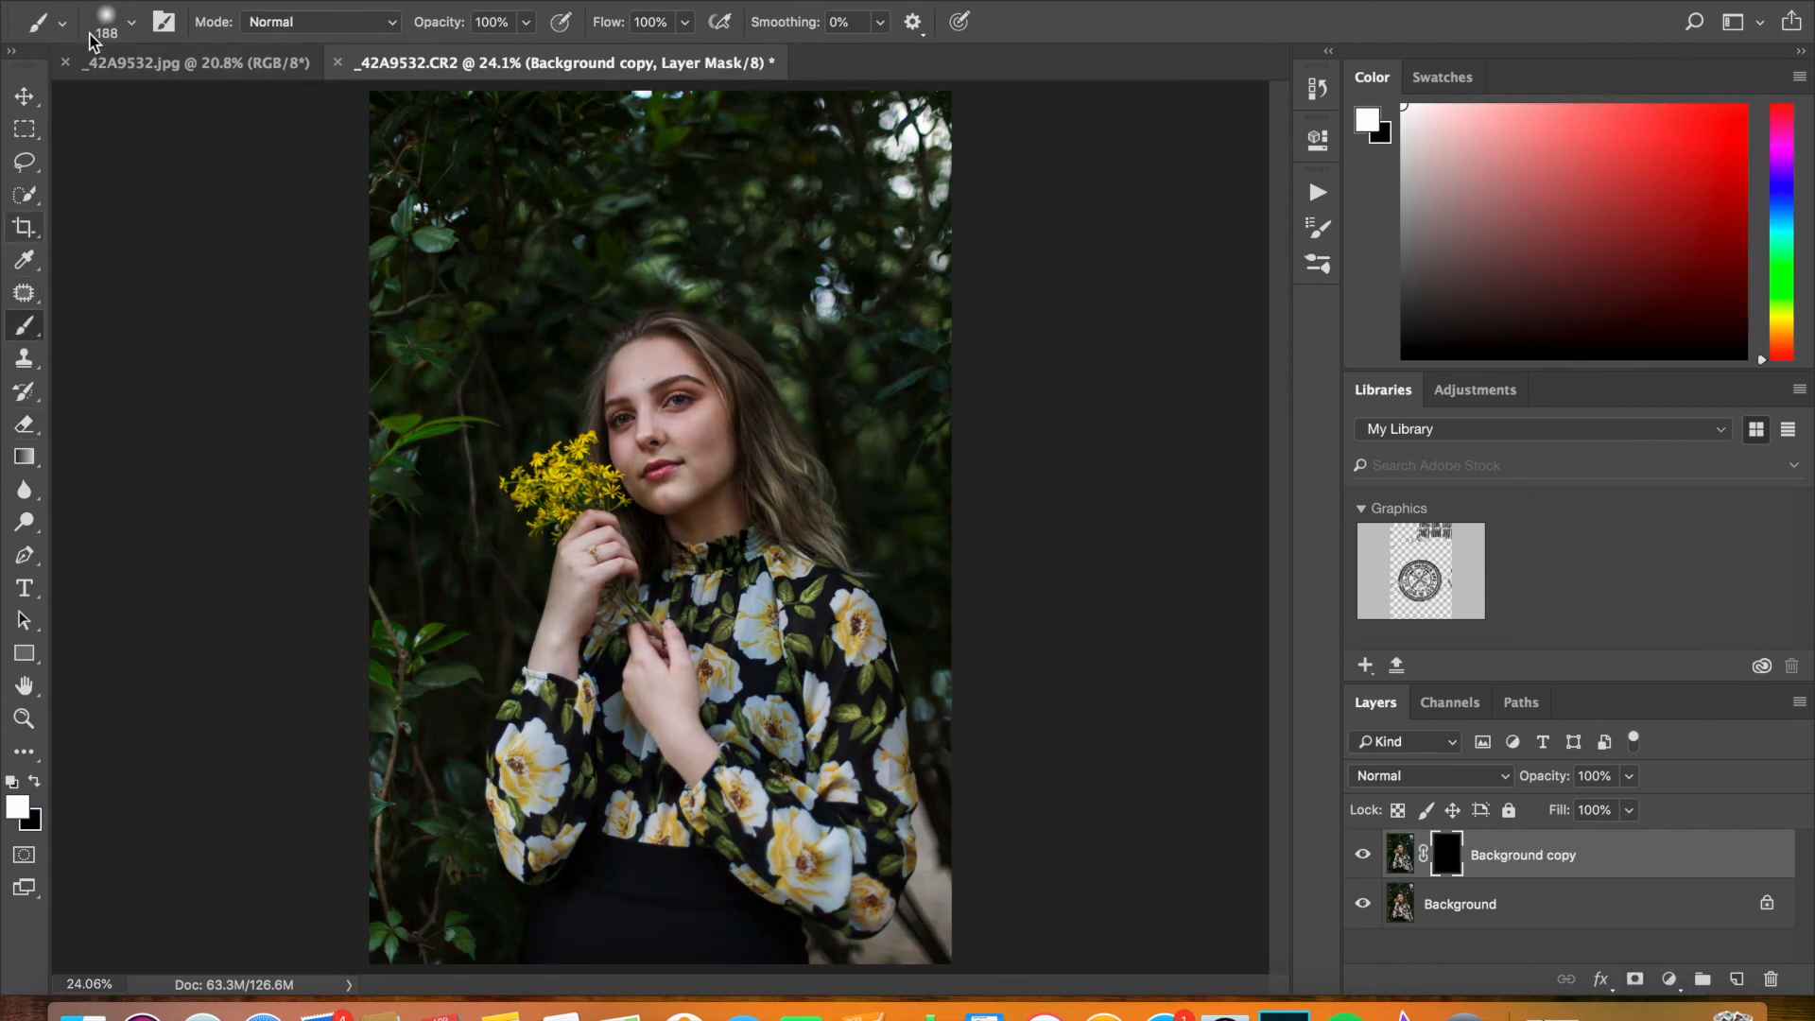
left_click(106, 21)
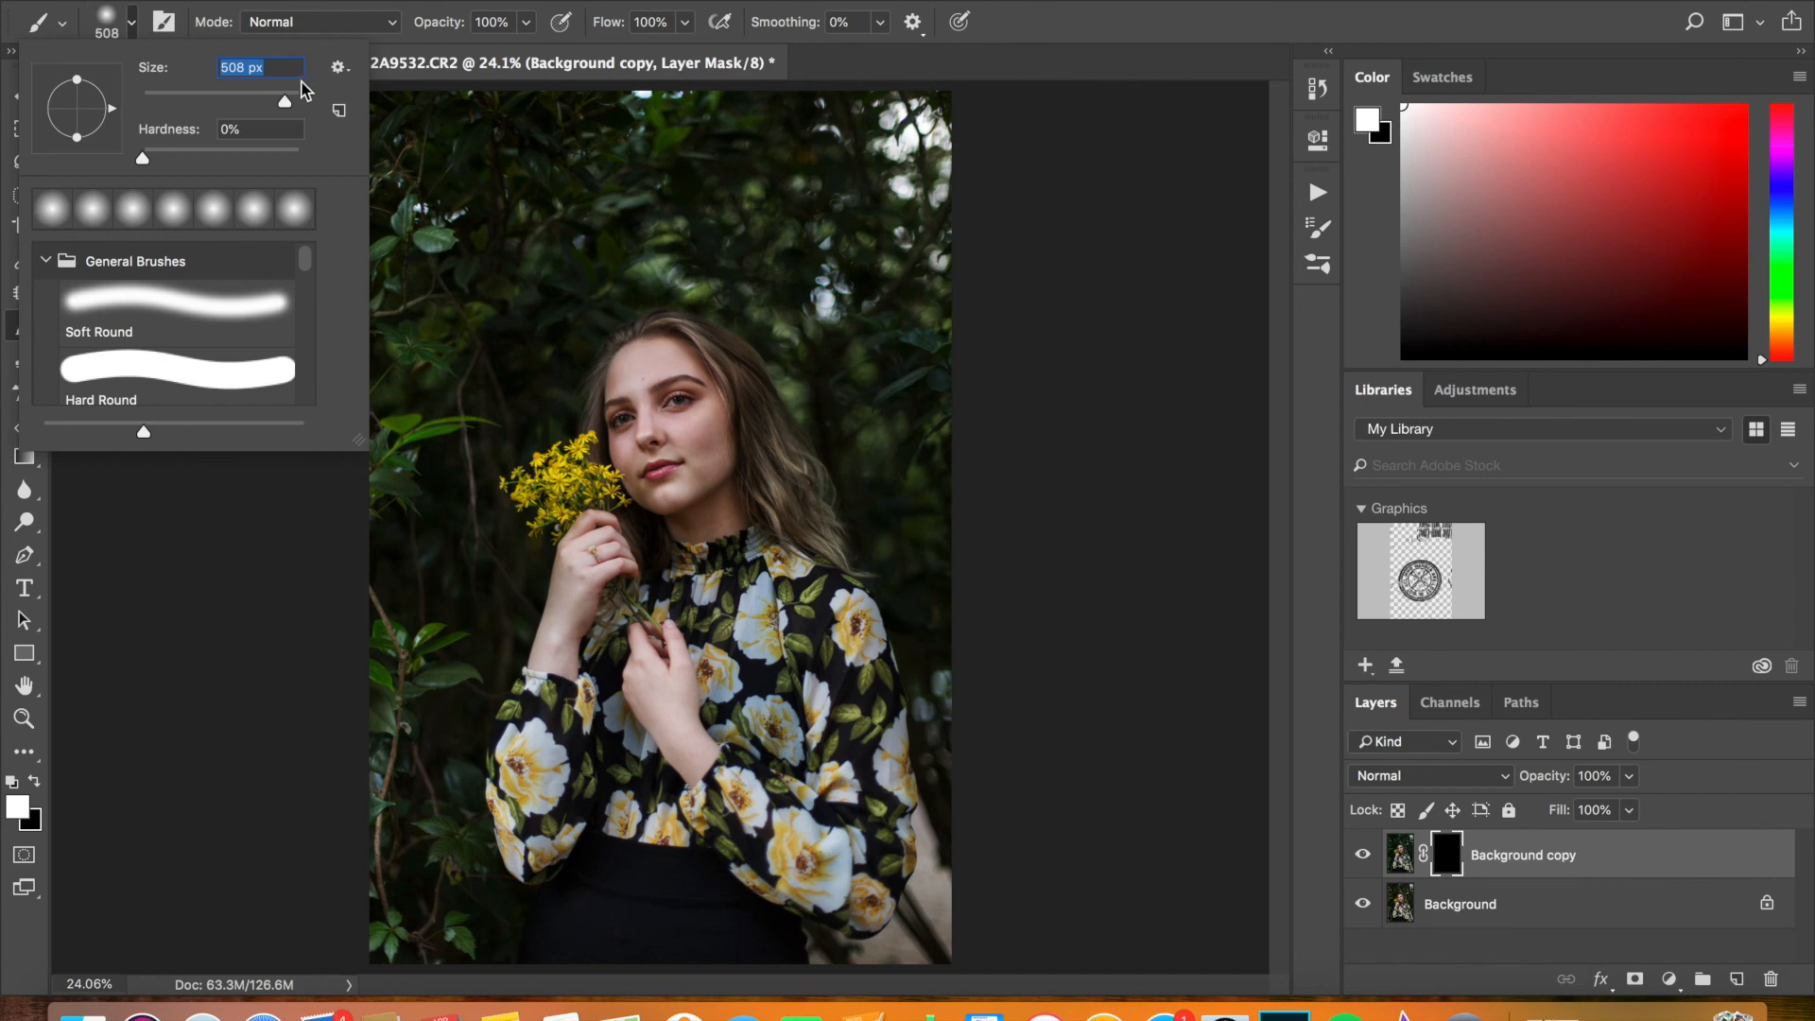
left_click_drag(286, 101, 287, 102)
left_click(438, 147)
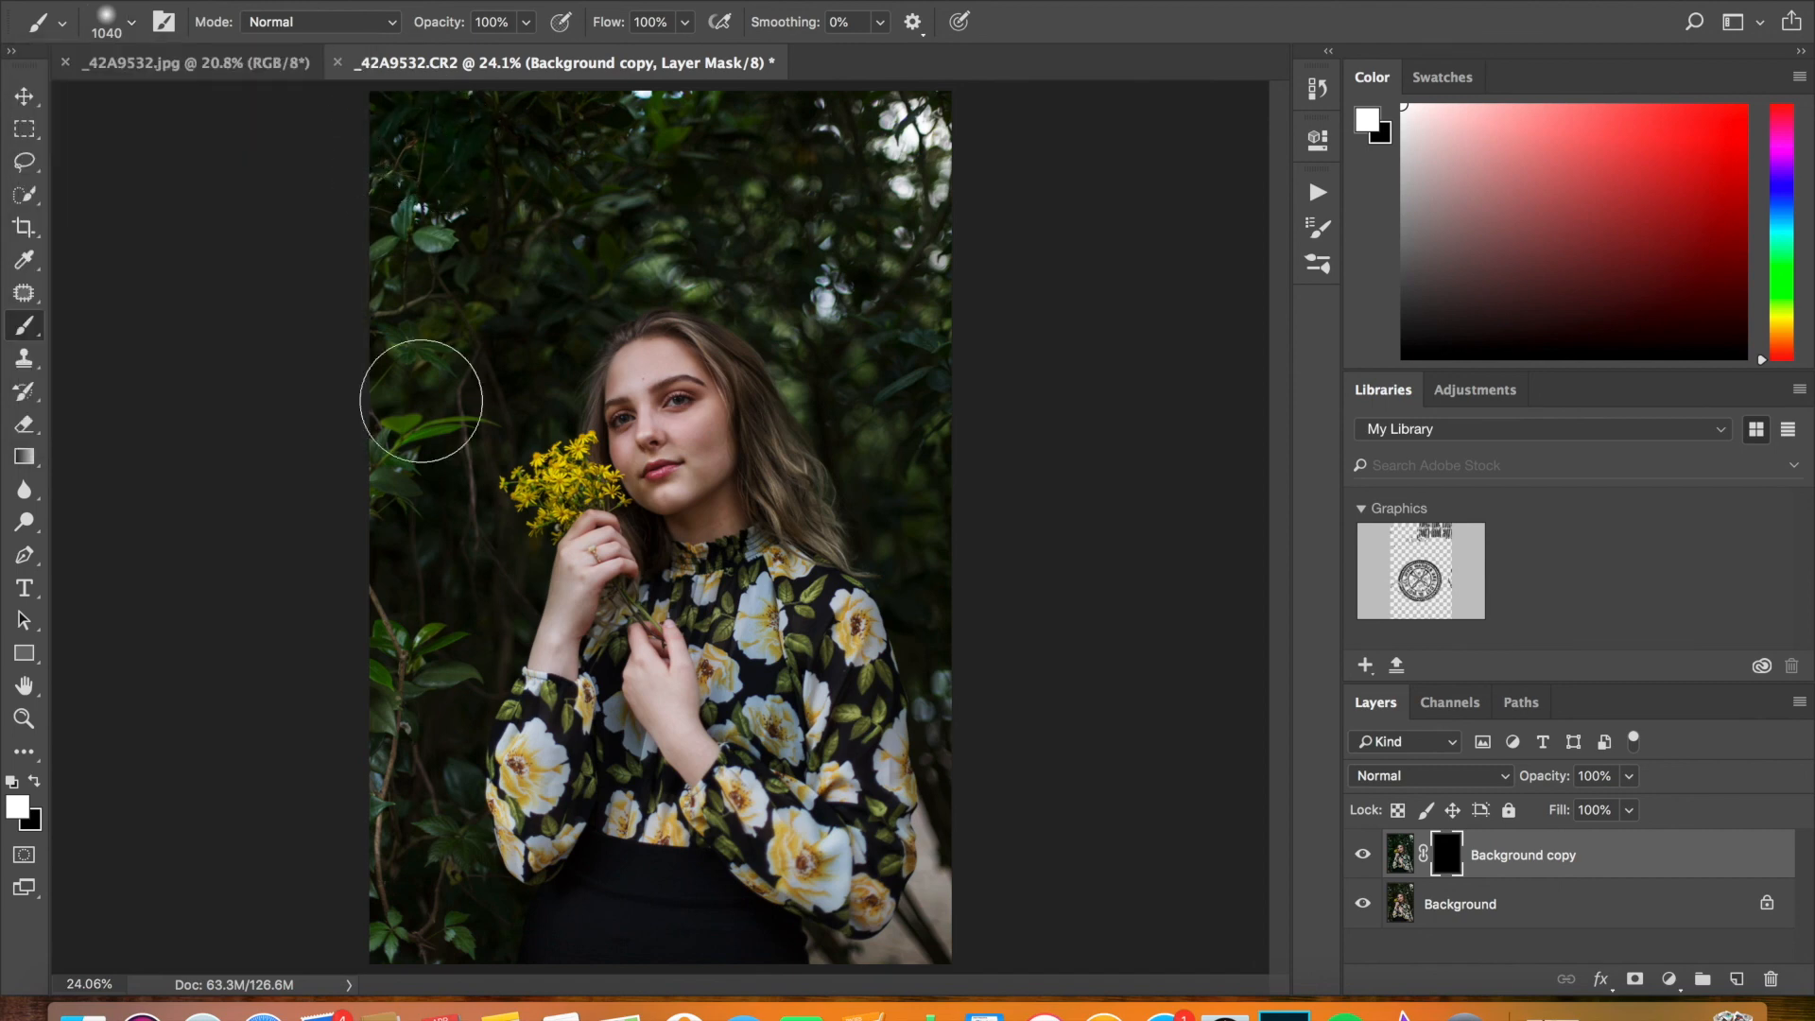
mouse_move(784, 213)
left_mouse_down()
mouse_move(929, 267)
mouse_move(888, 408)
mouse_move(935, 544)
mouse_move(1010, 606)
left_mouse_up()
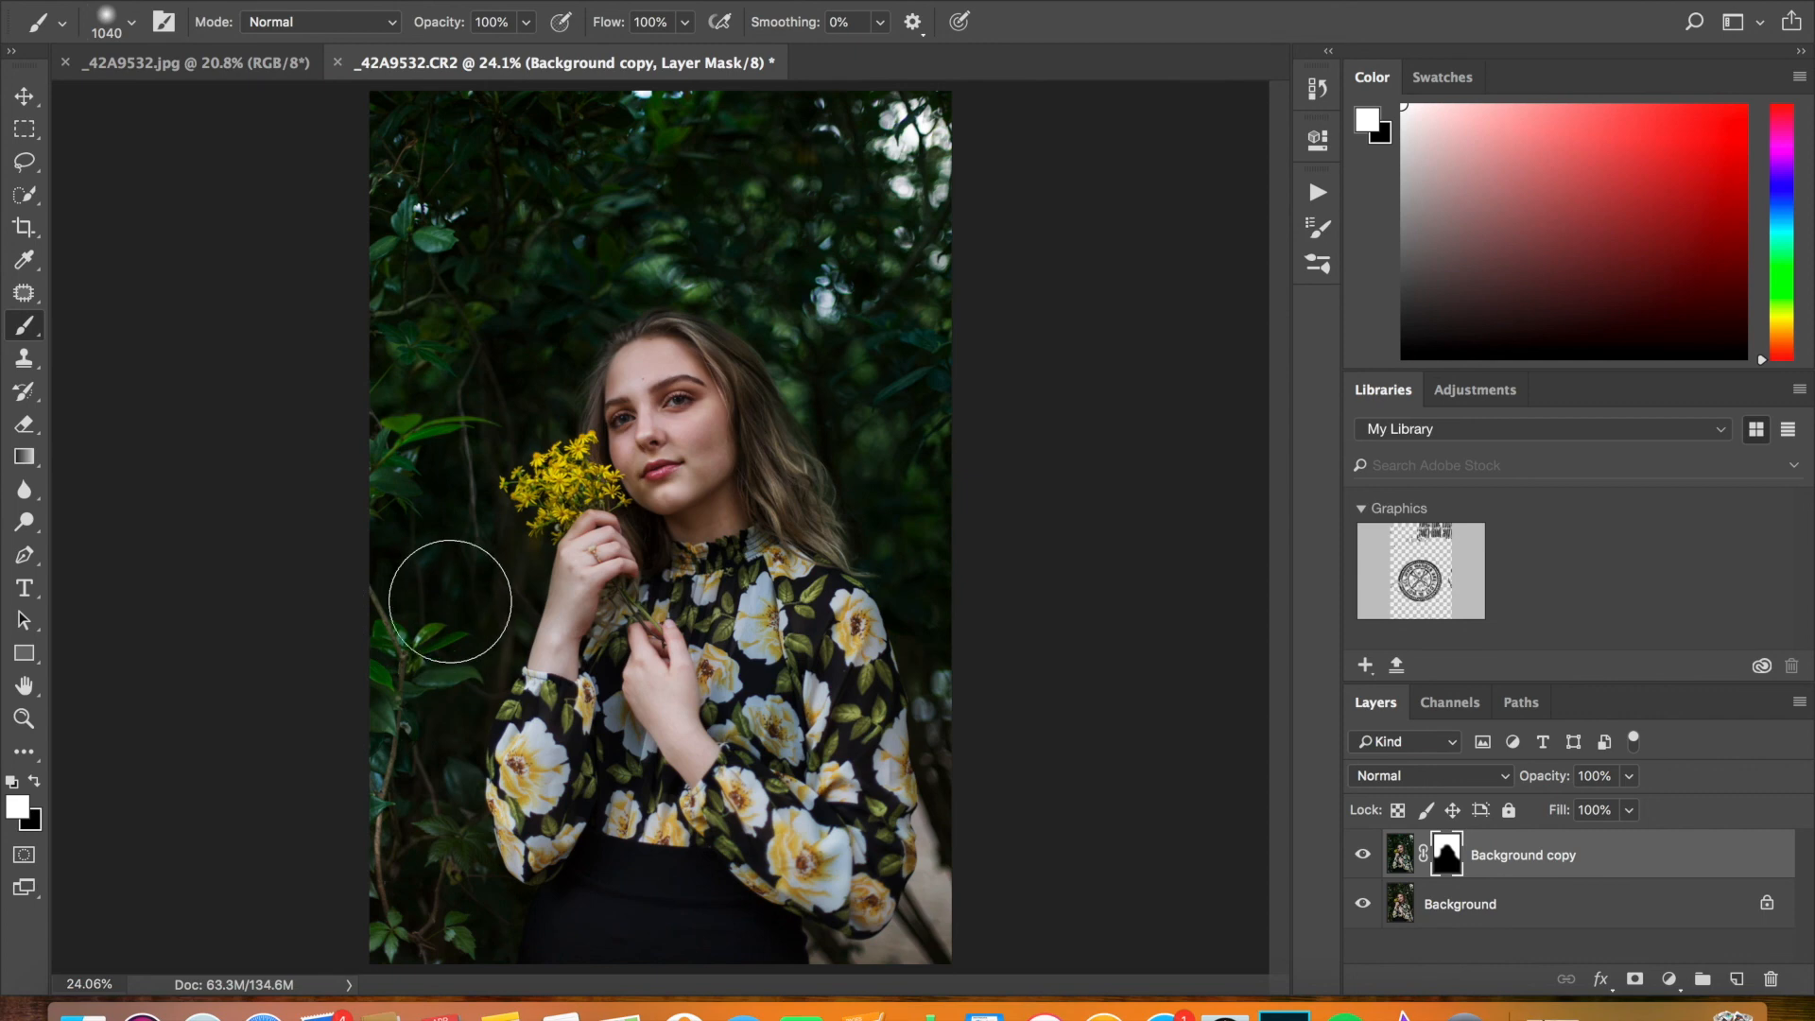
Reduce the brush to 364 px and paint the remaining foliage close to the woman's outline in white on the mask
left_click(131, 23)
left_click(274, 100)
left_click(497, 446)
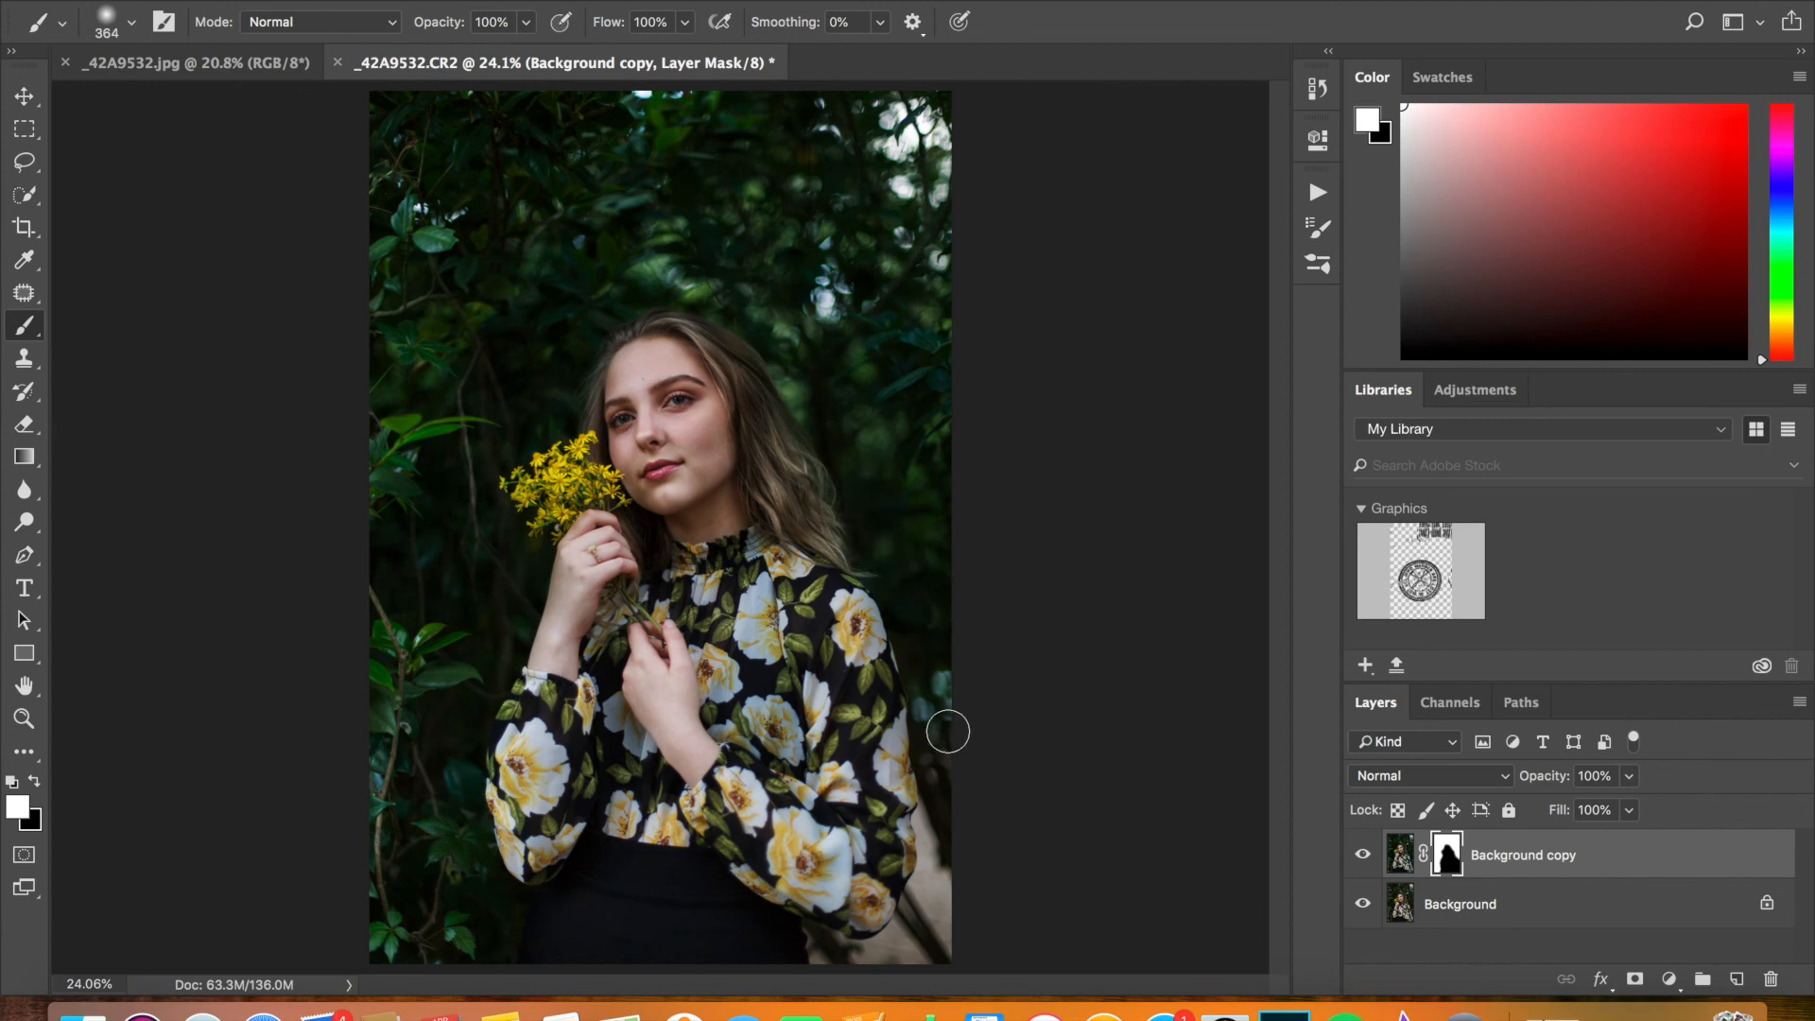
Clean up the mask over the woman's hair with the Eraser, first at 332 px and finally at 111 px
key("super+plus")
scroll(859, 377, "up", 5)
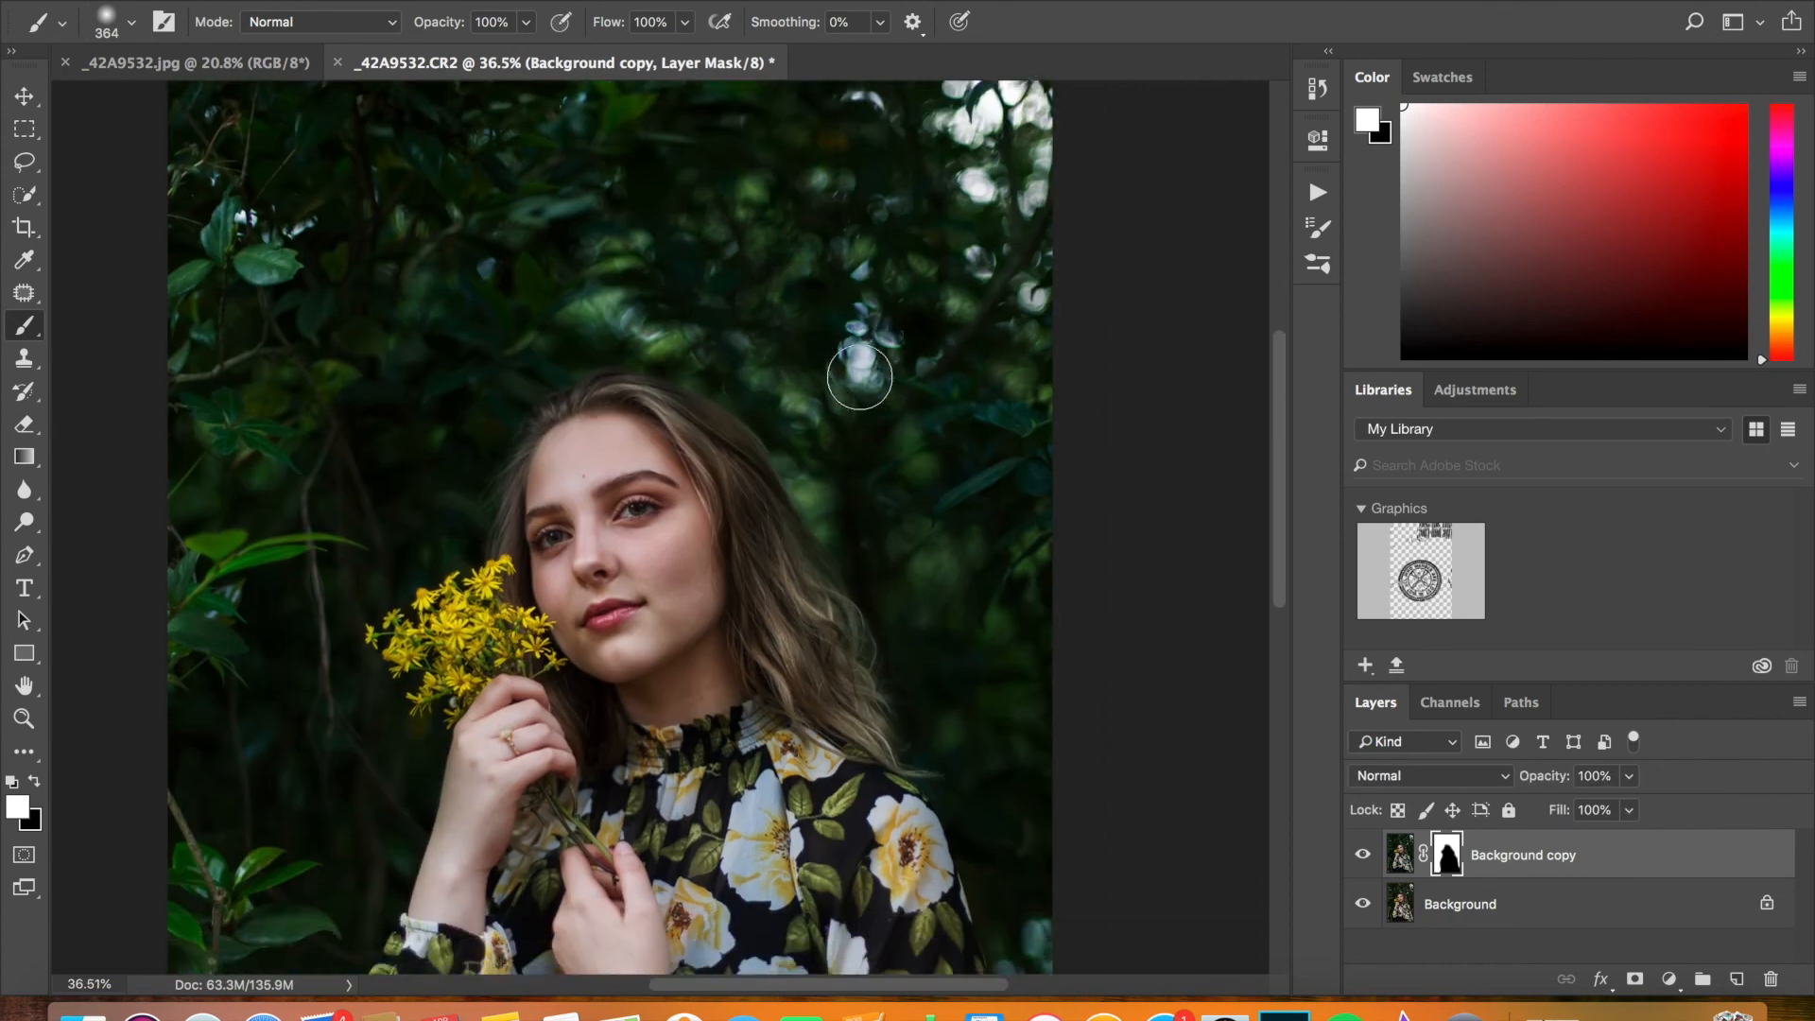
key("e")
left_click(118, 33)
left_click(272, 98)
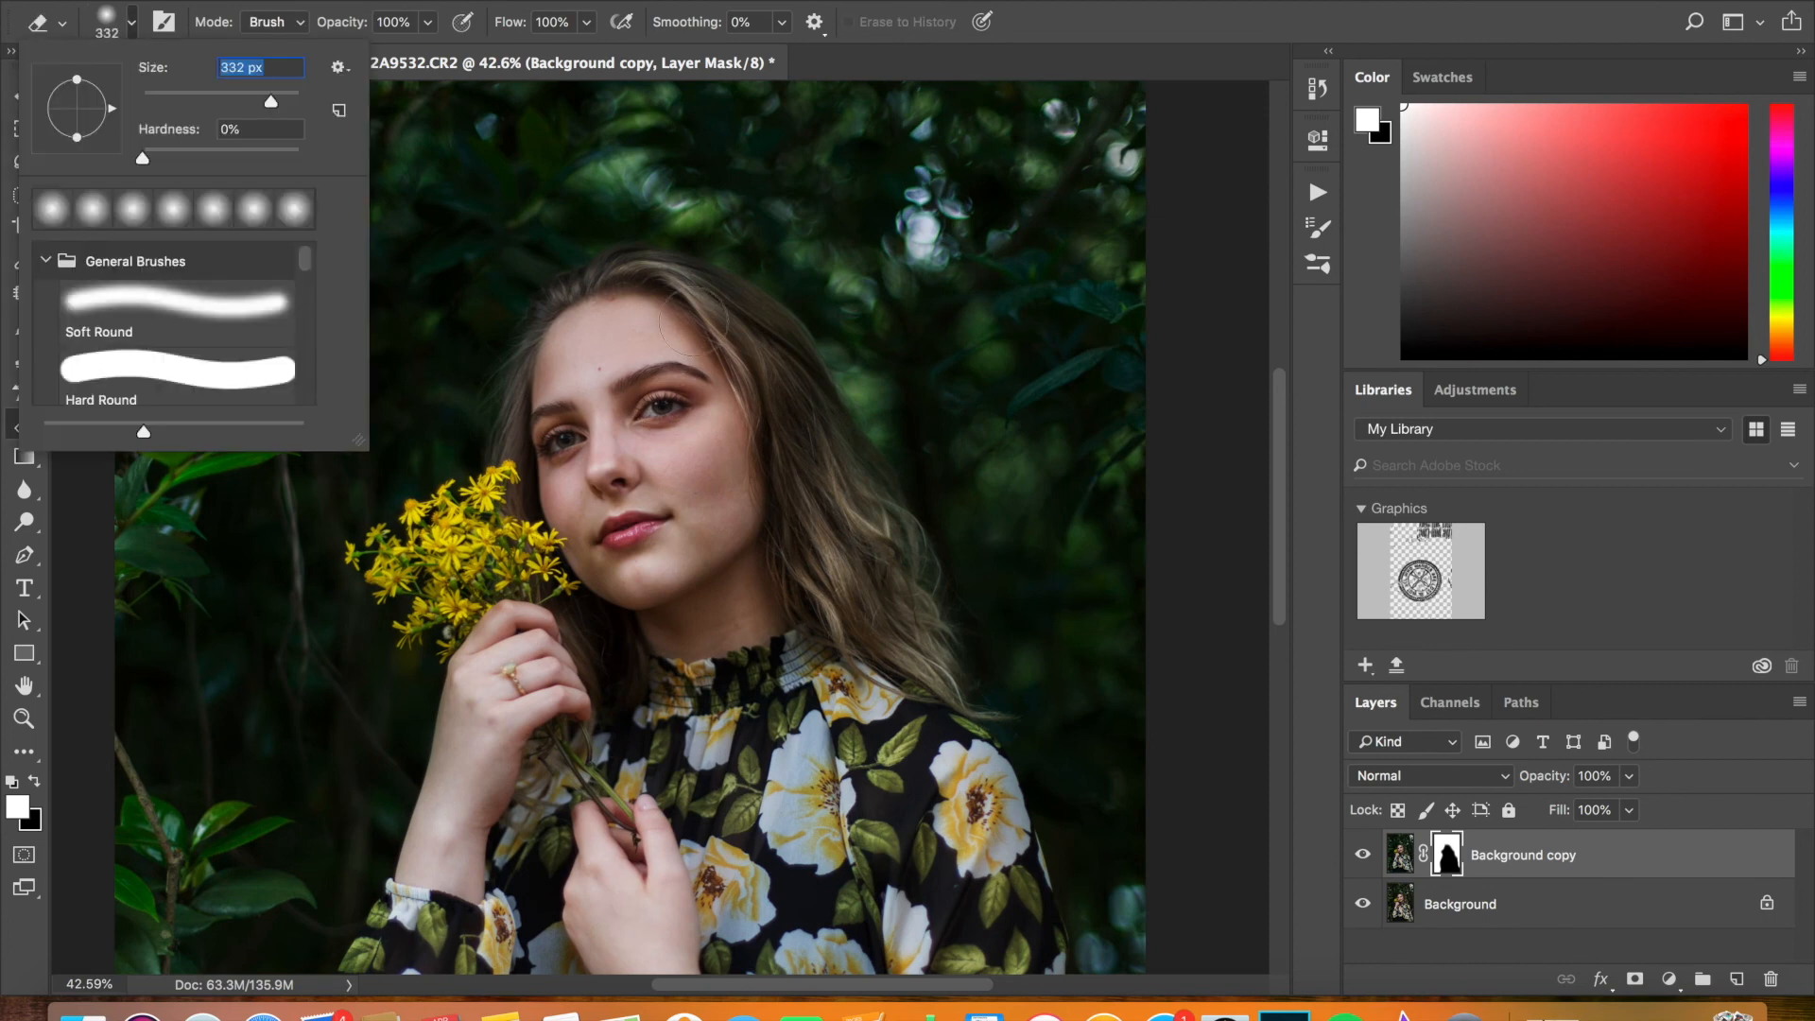
left_click(662, 292)
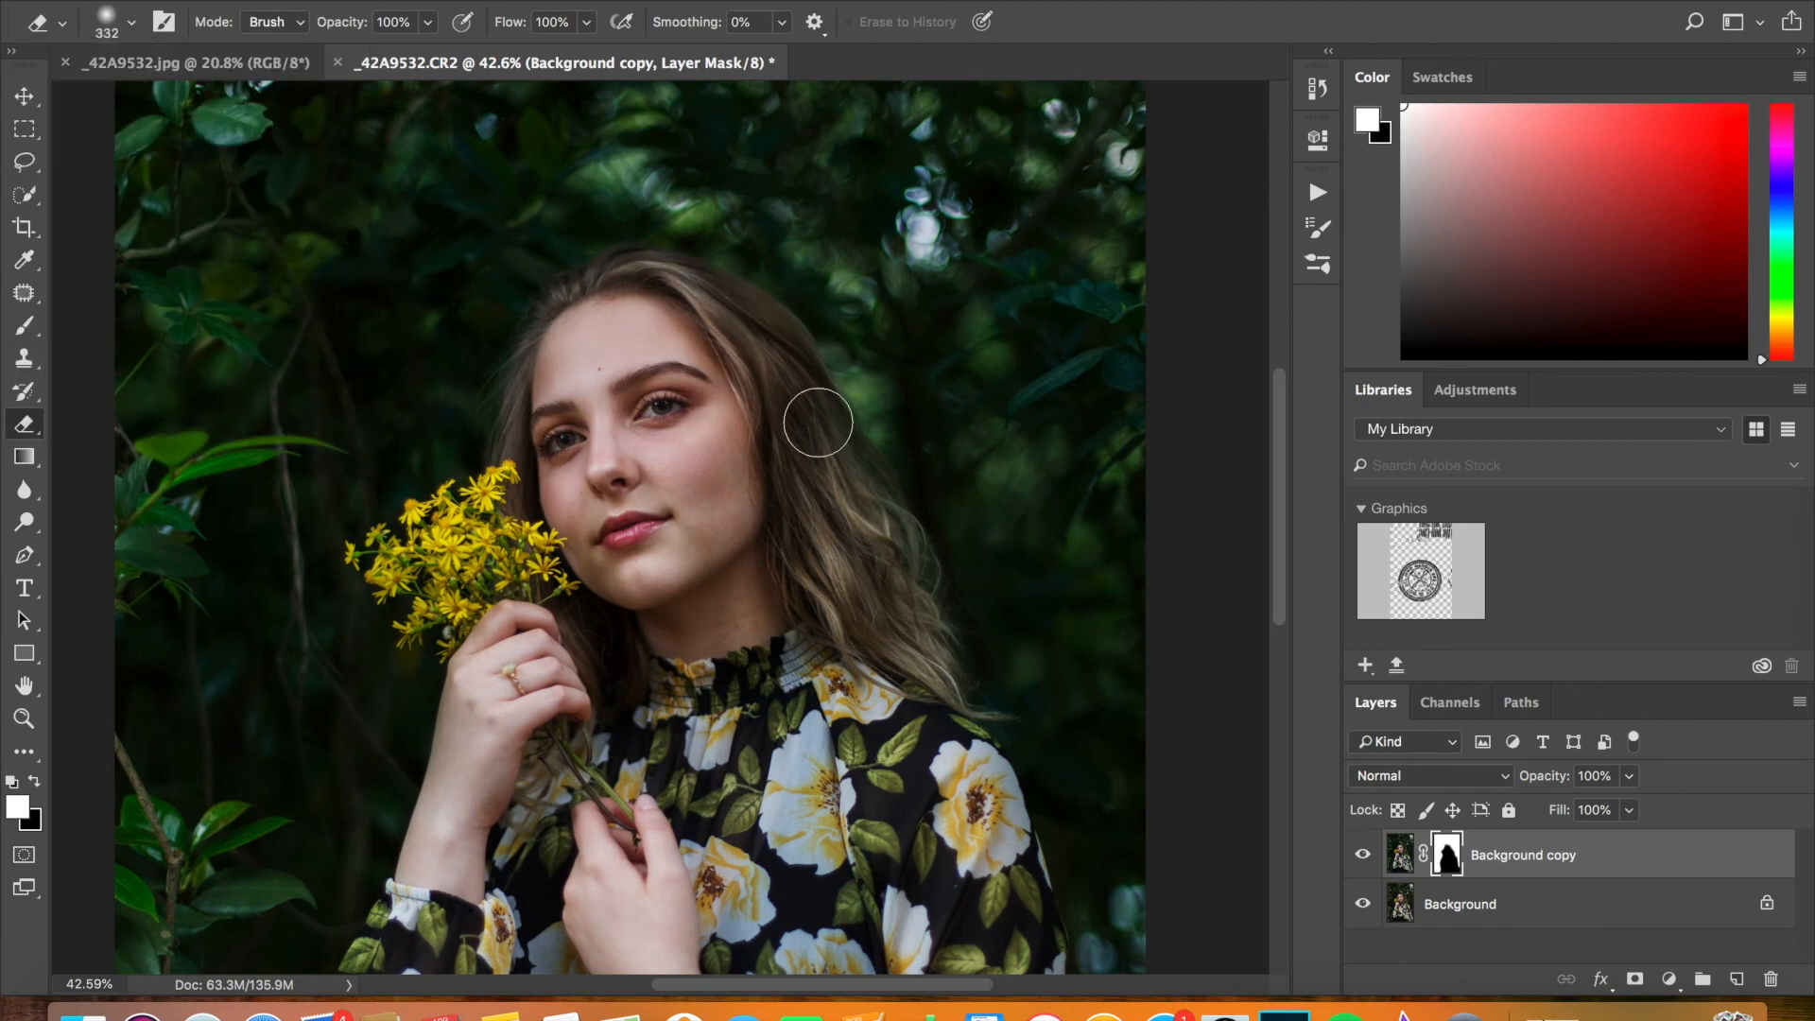
left_click(131, 22)
left_click(837, 404)
scroll(957, 681, "down", 8)
scroll(958, 680, "up", 1)
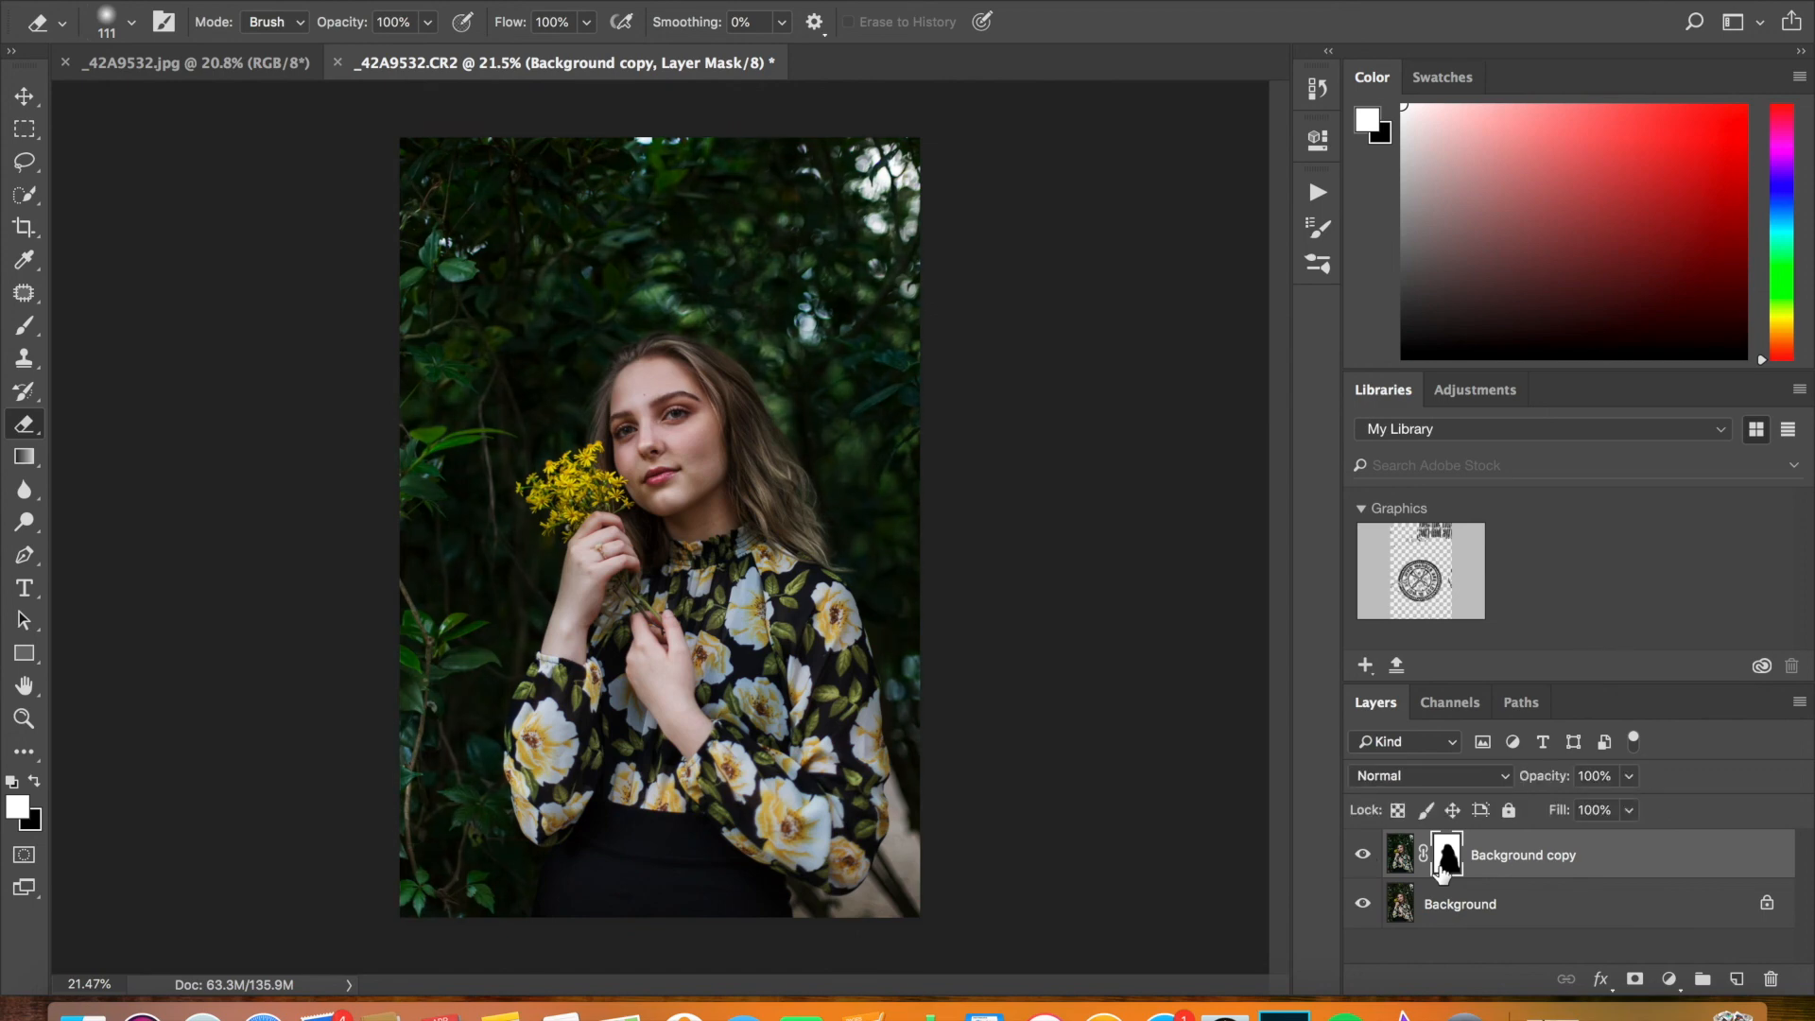
Merge the masked Background copy and the Background into a single Background layer
left_click(1449, 906, "shift")
right_click(1482, 903)
left_click(1537, 882)
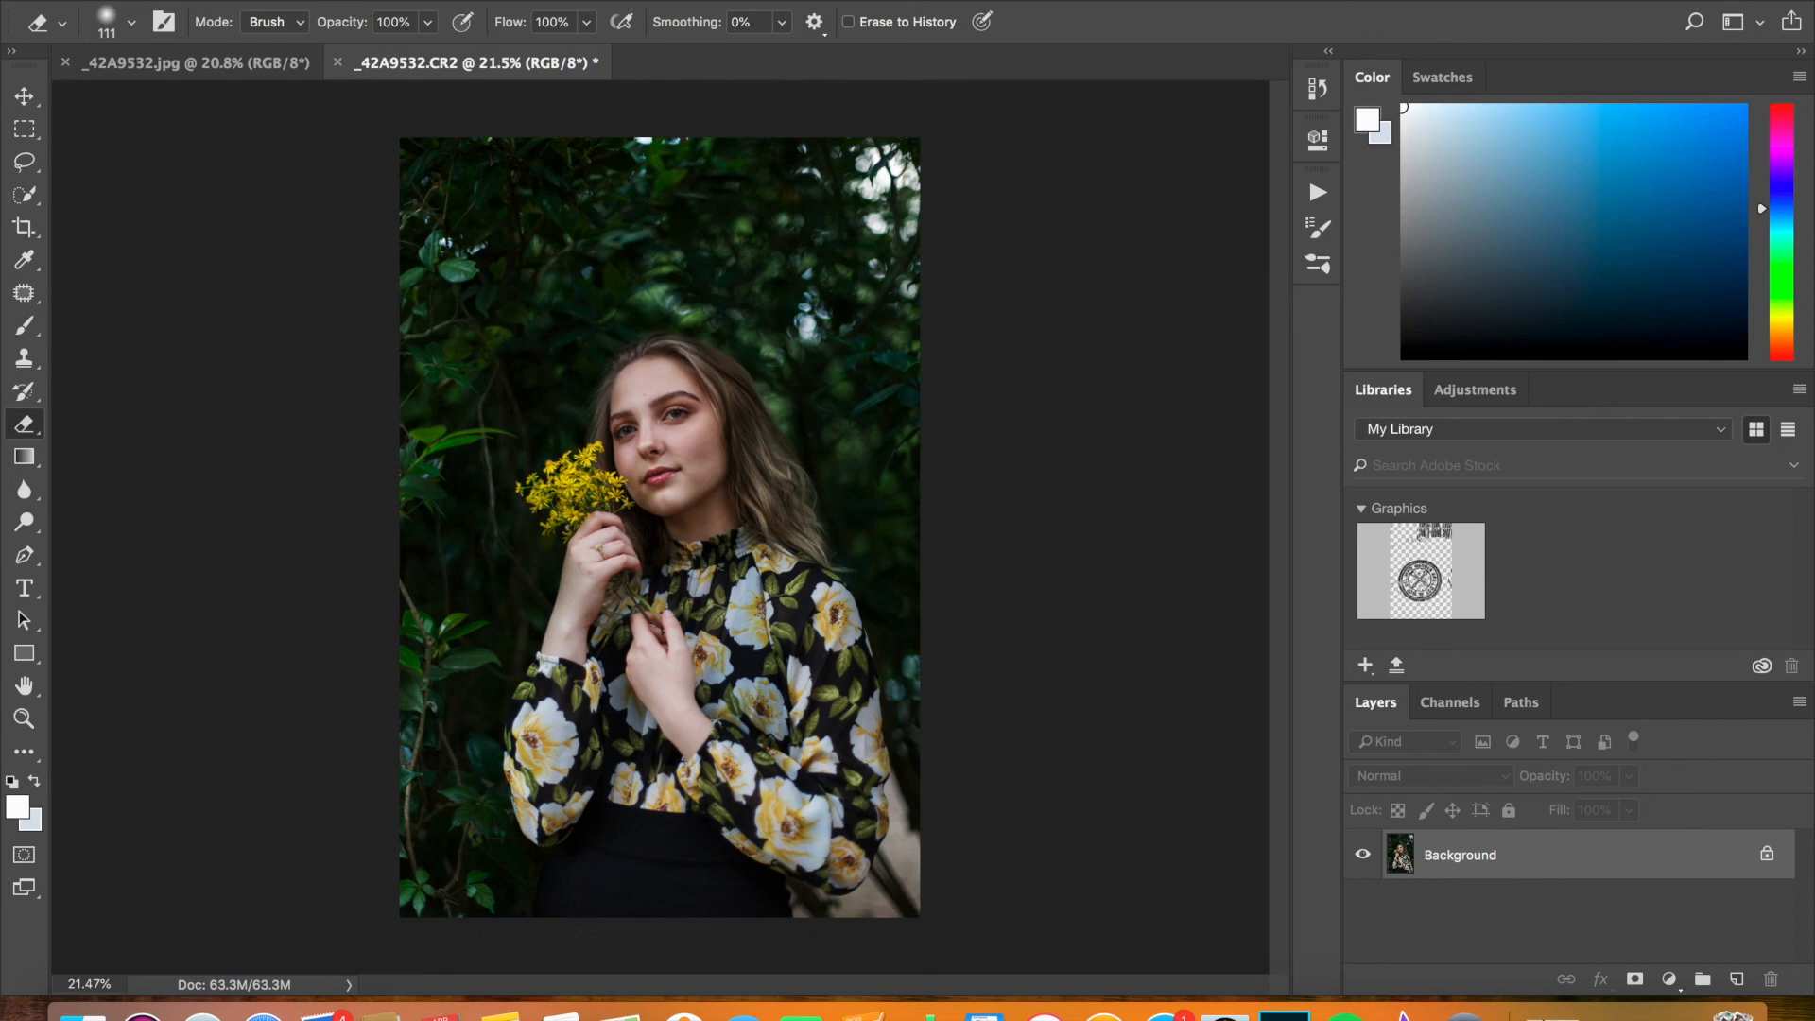
Apply Selective Color to the Background's Neutrals with Black at +8%
left_click(341, 0)
mouse_move(376, 34)
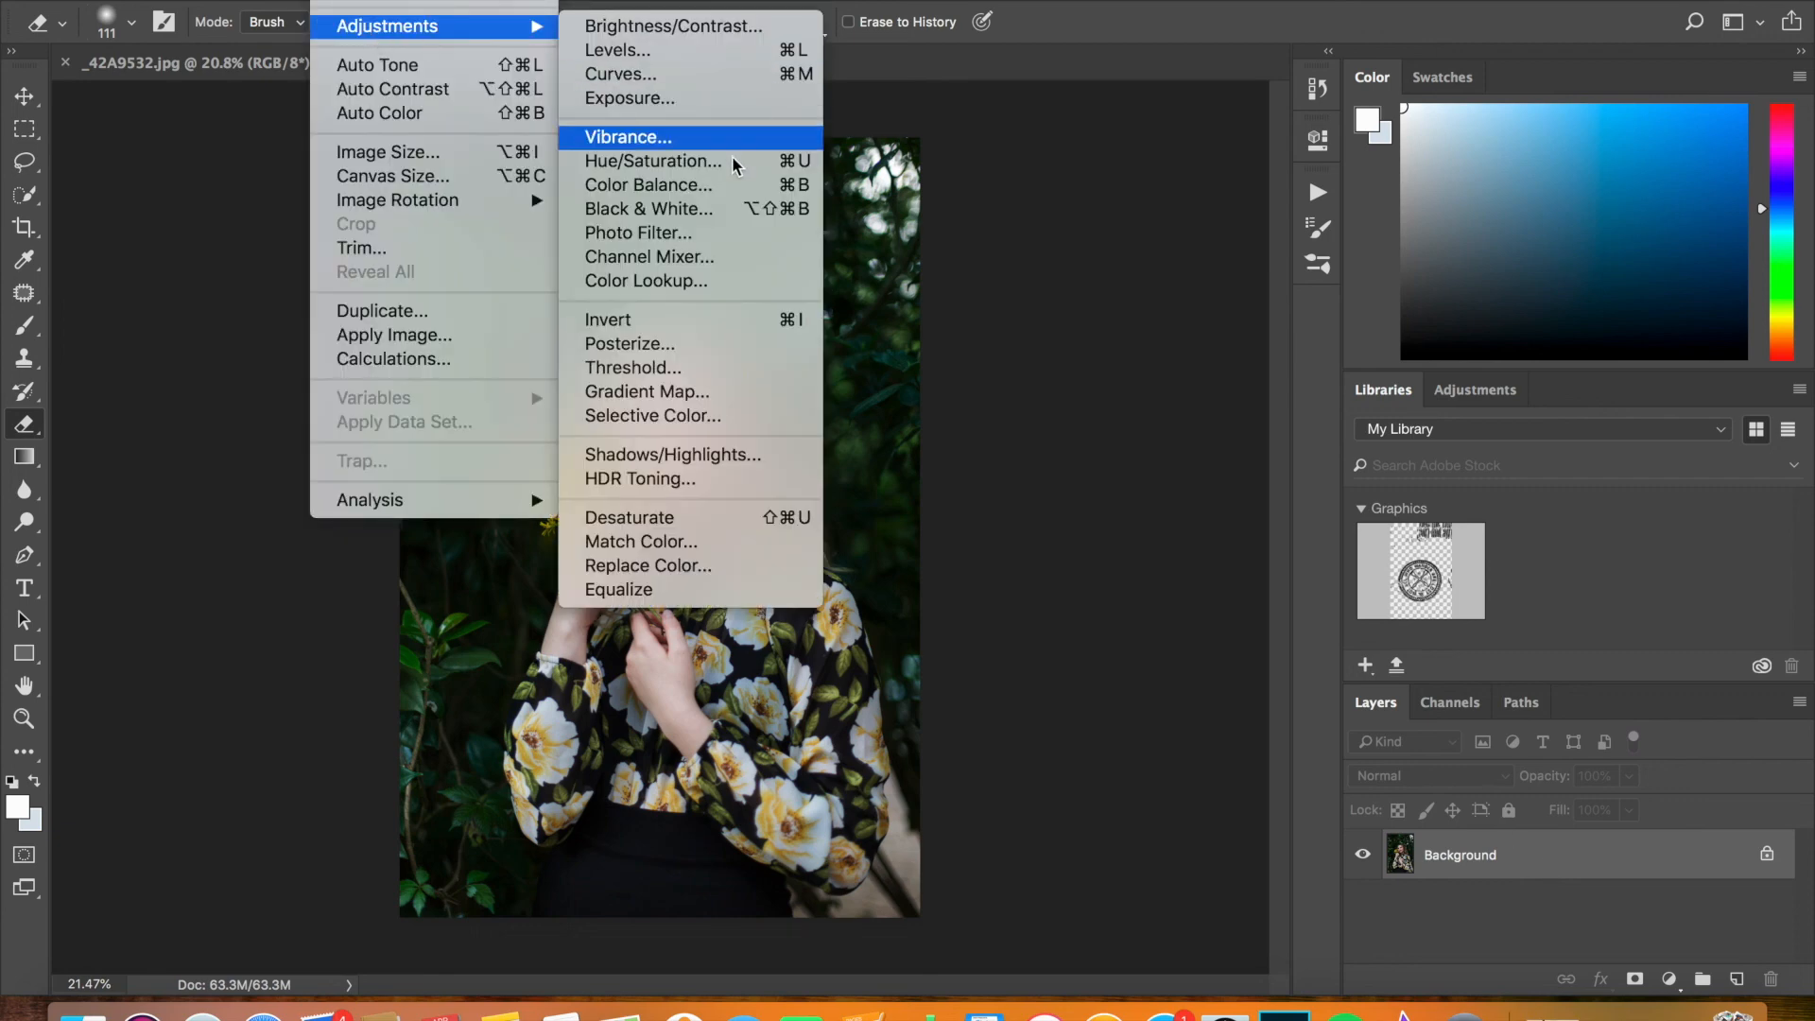
left_click(694, 417)
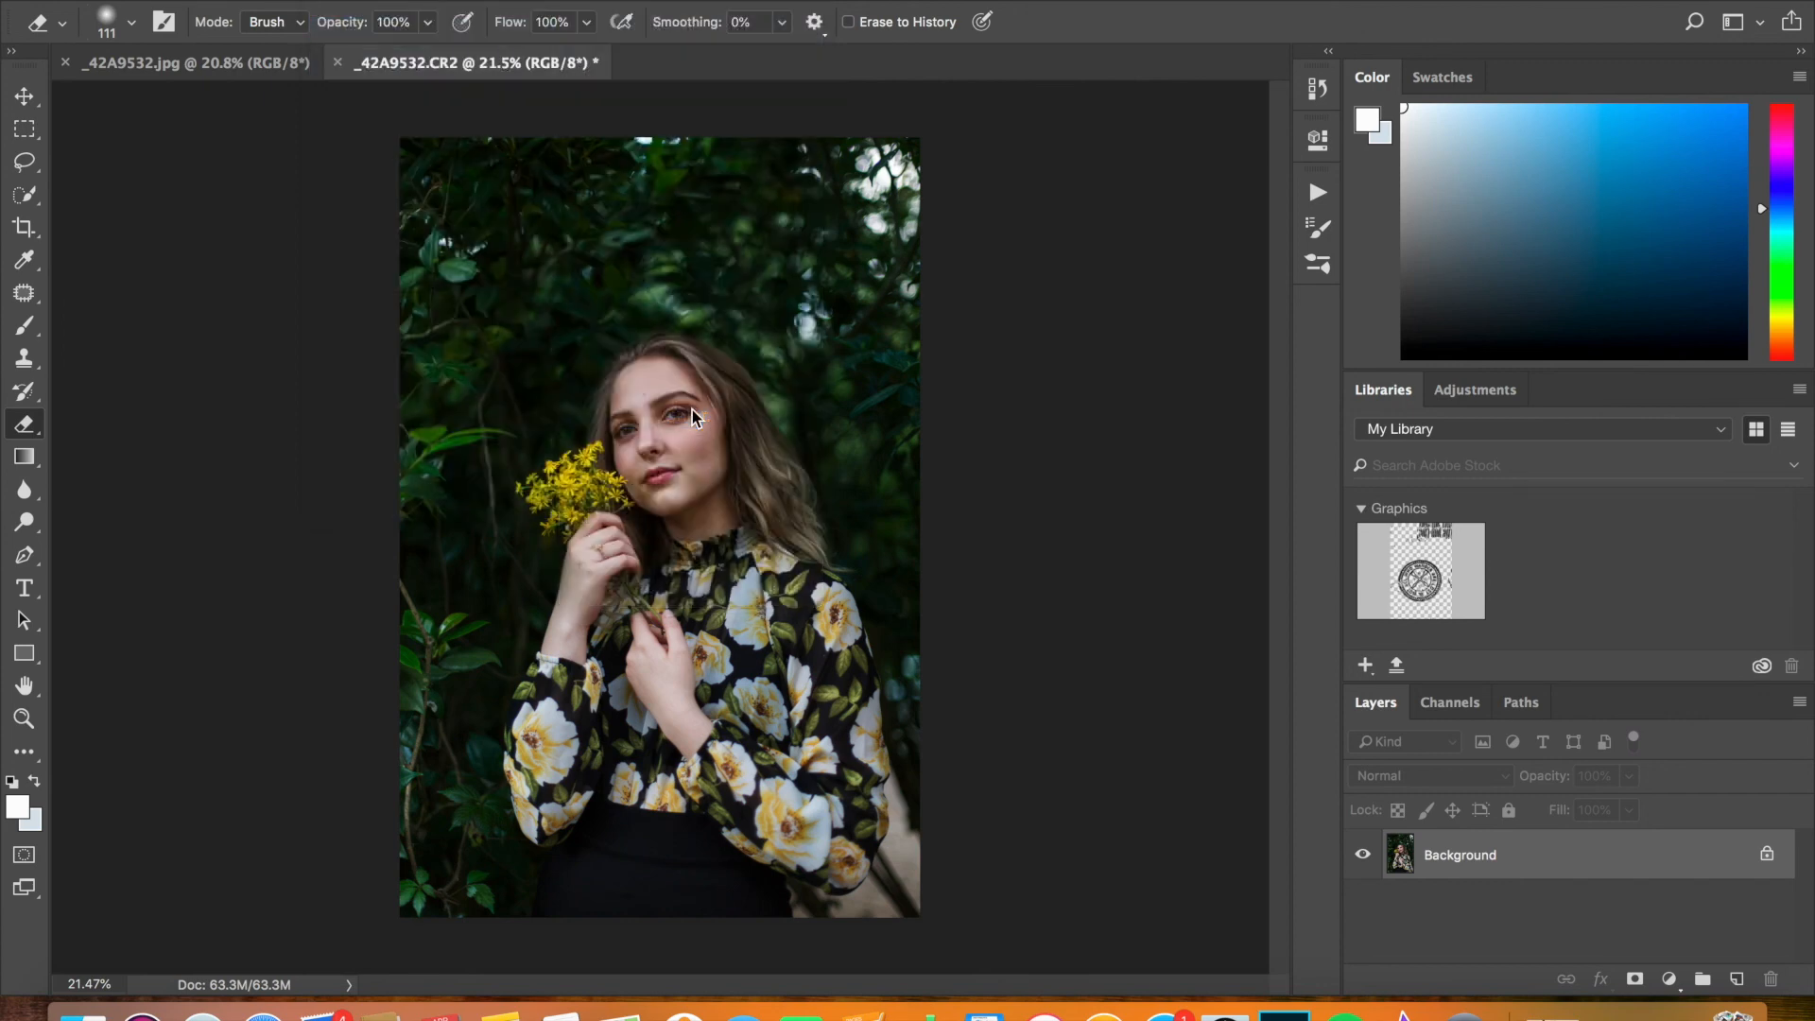
left_click(1229, 290)
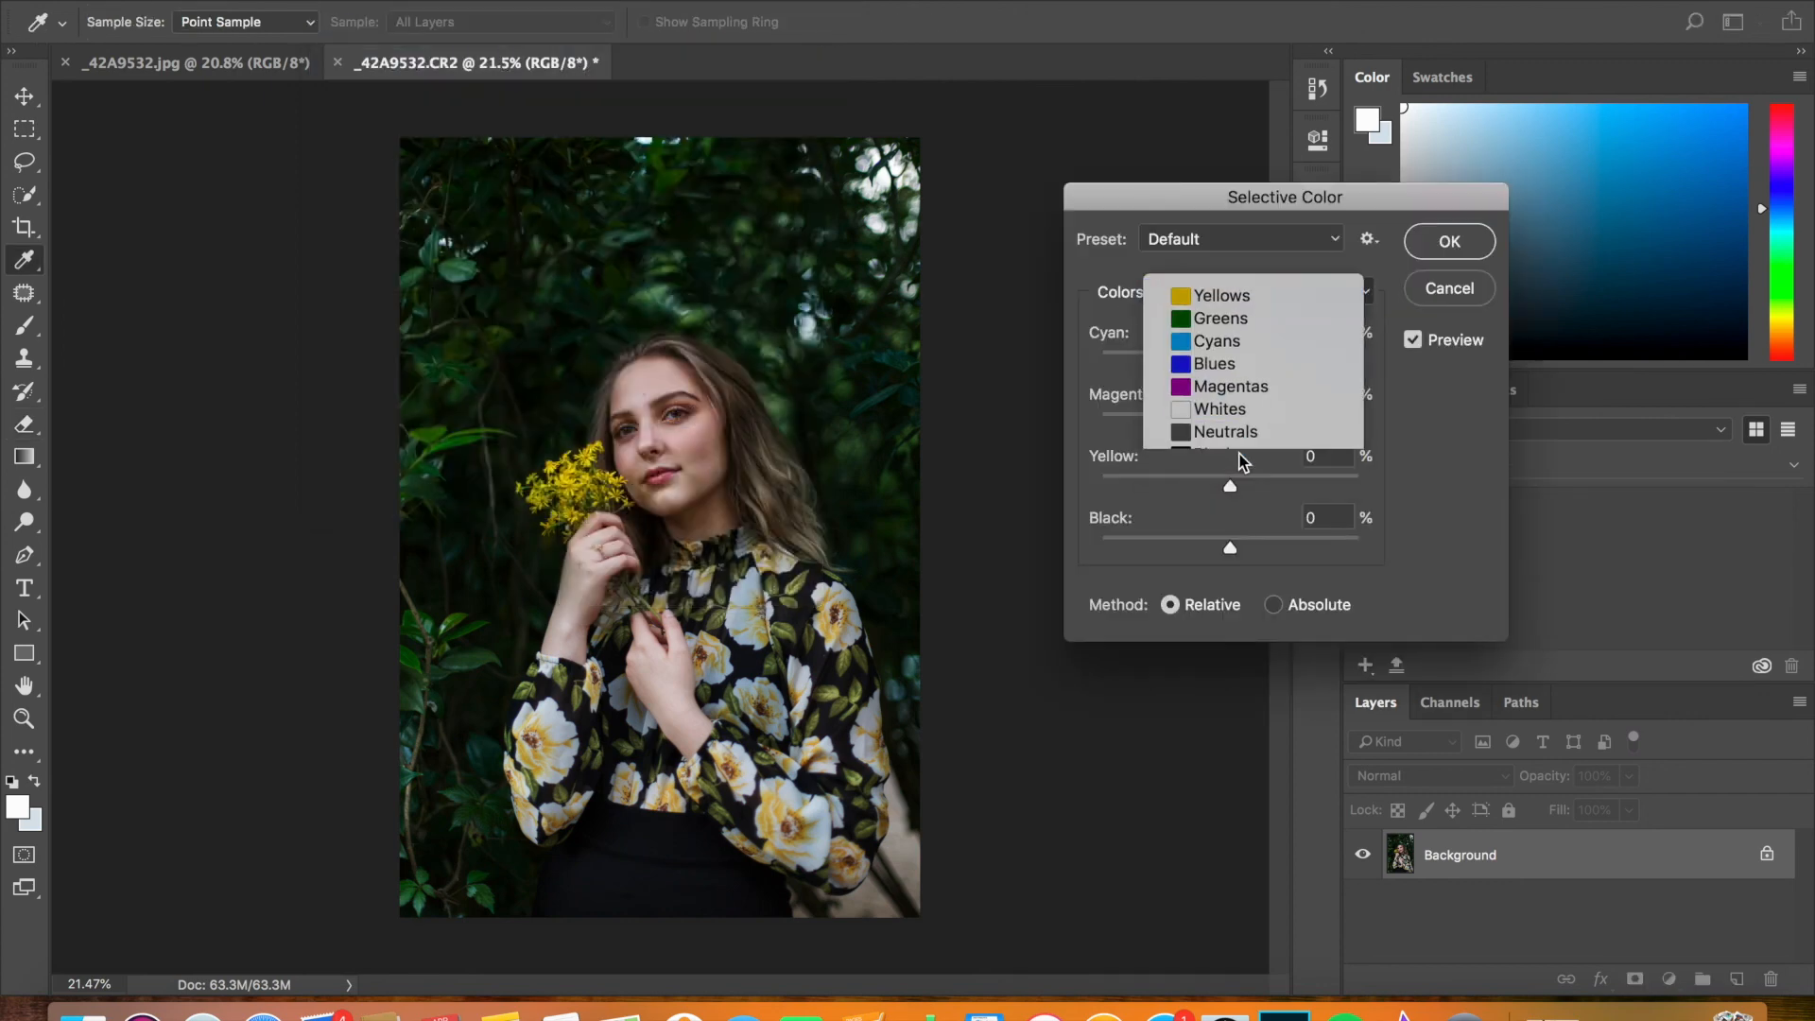
left_click(1238, 452)
left_click(1240, 547)
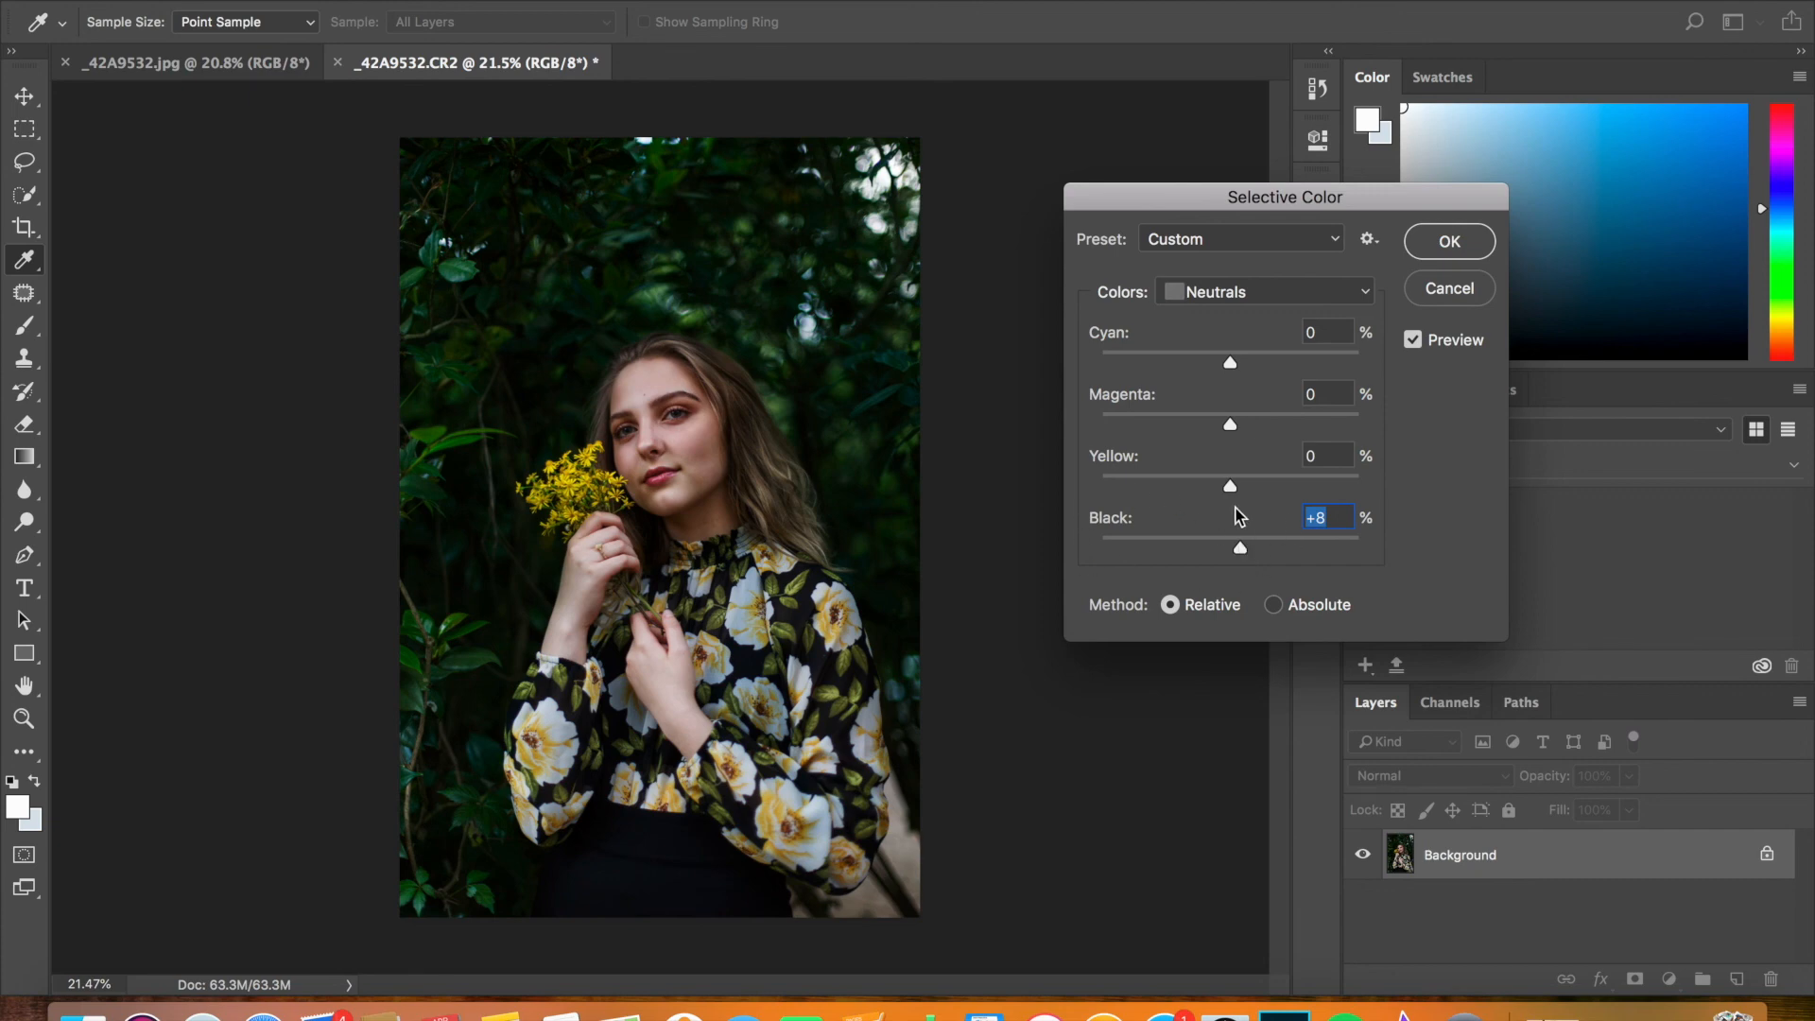
left_click(1449, 241)
key("e")
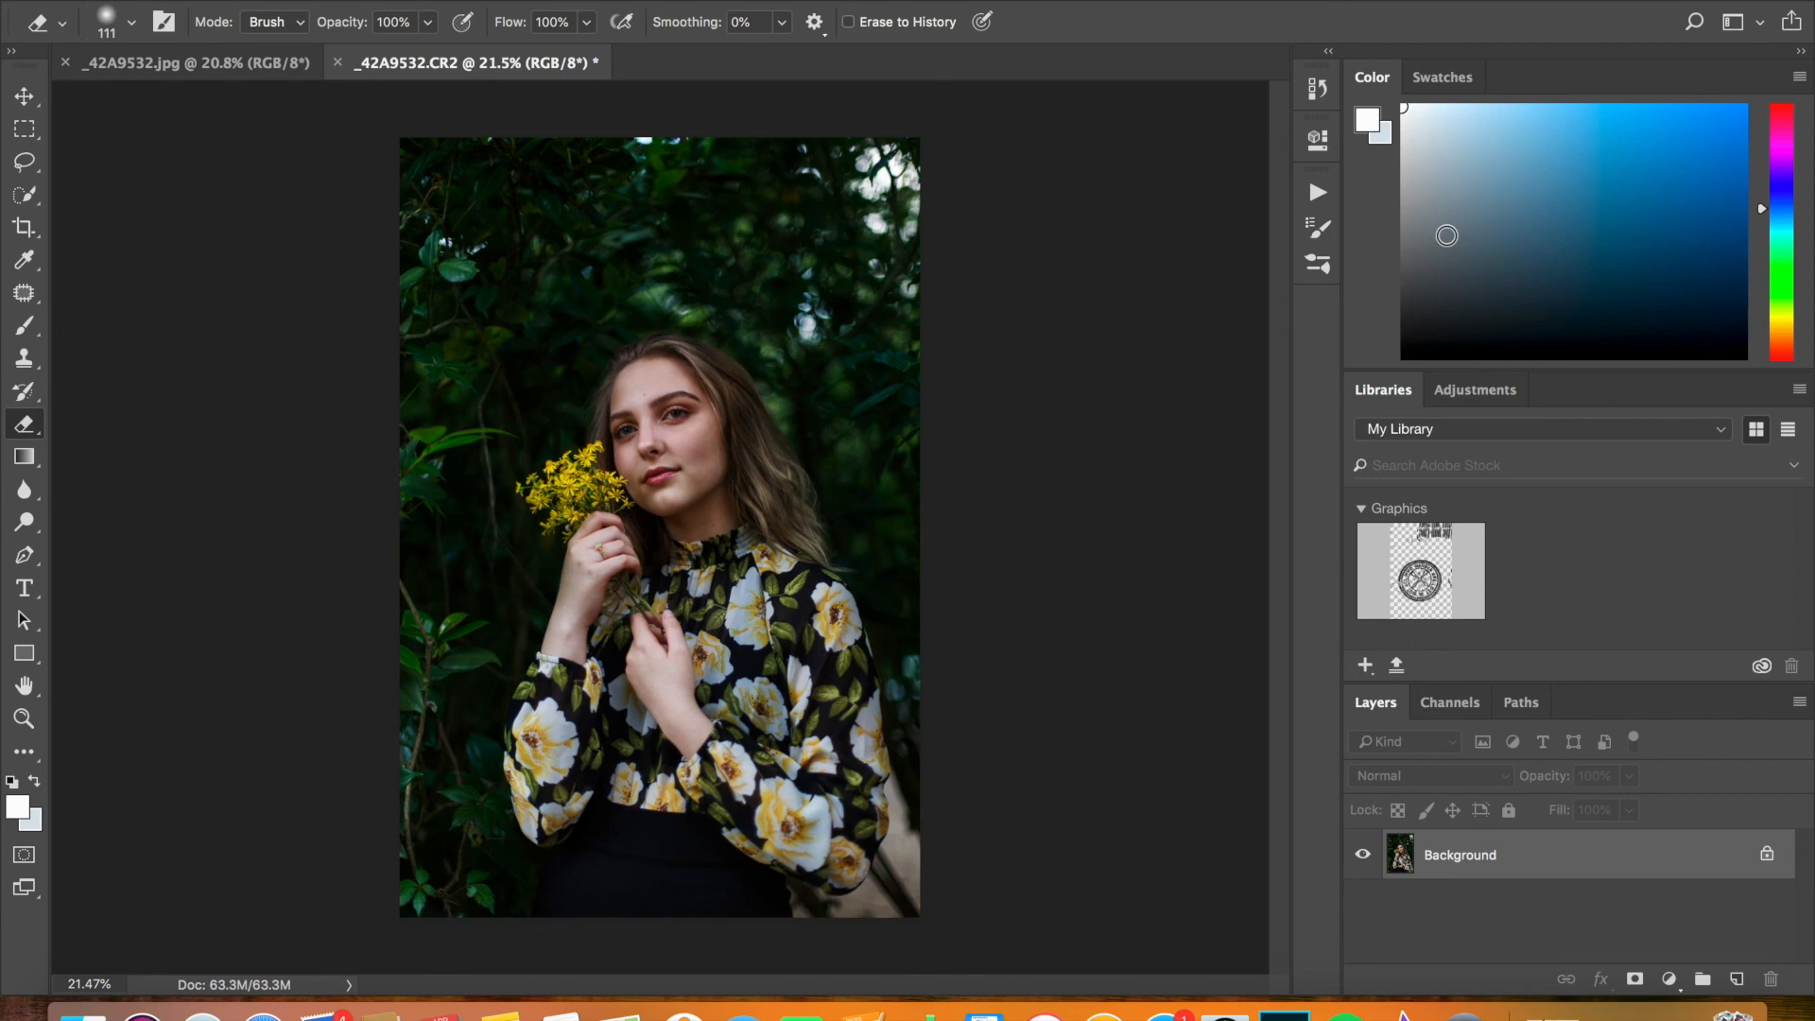
Apply an RGB Curves adjustment to the Background, raising a highlight point to output 197 at input 189
scroll(1074, 174, "up", 5)
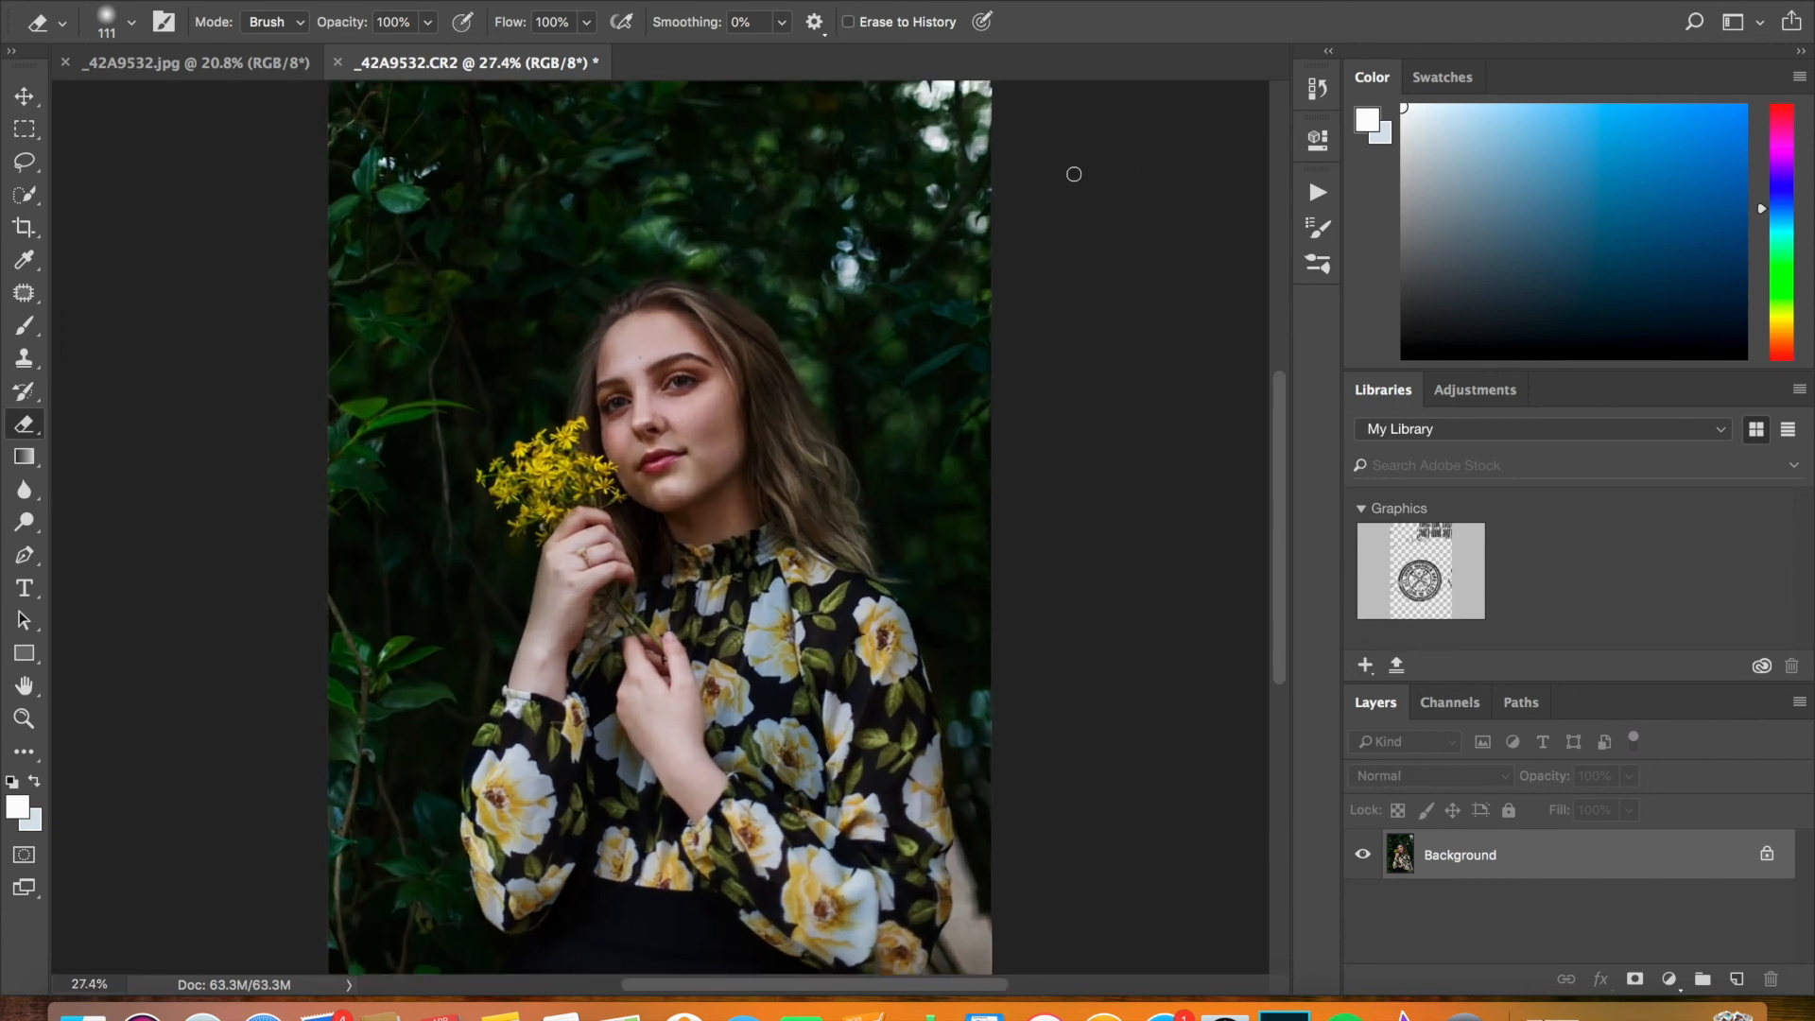
scroll(1074, 174, "down", 4)
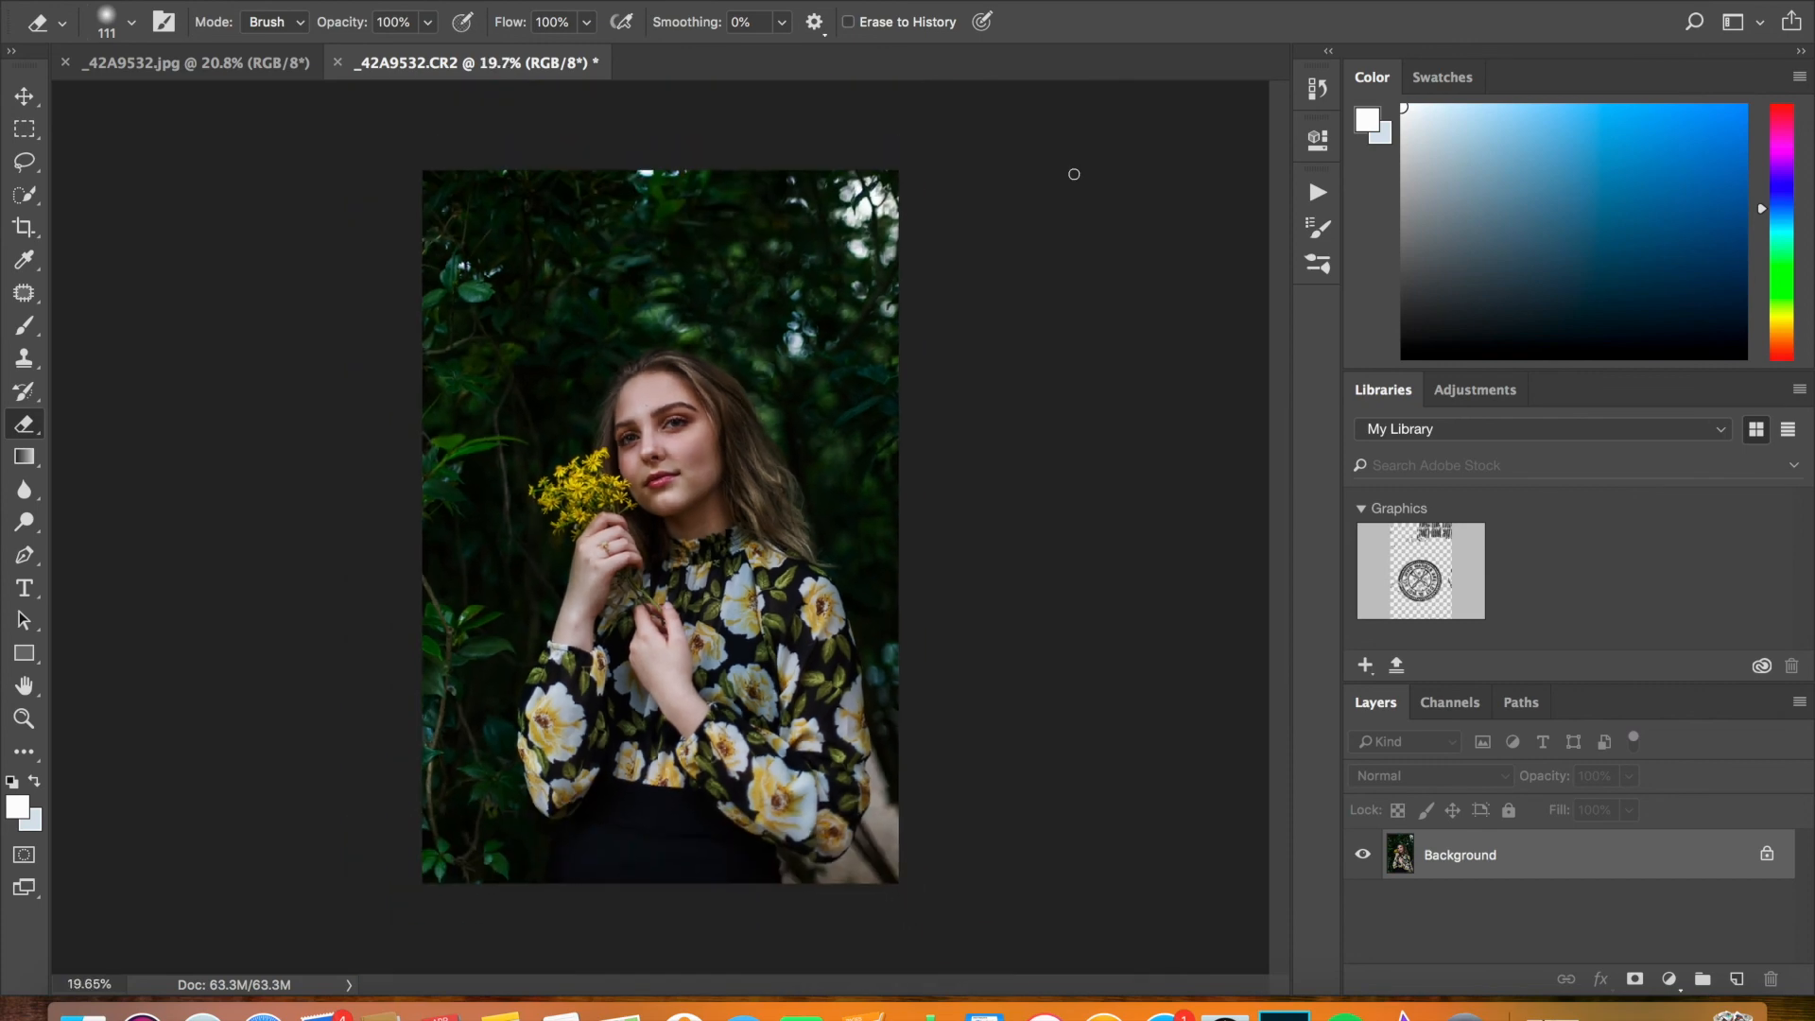
scroll(1074, 173, "up", 1)
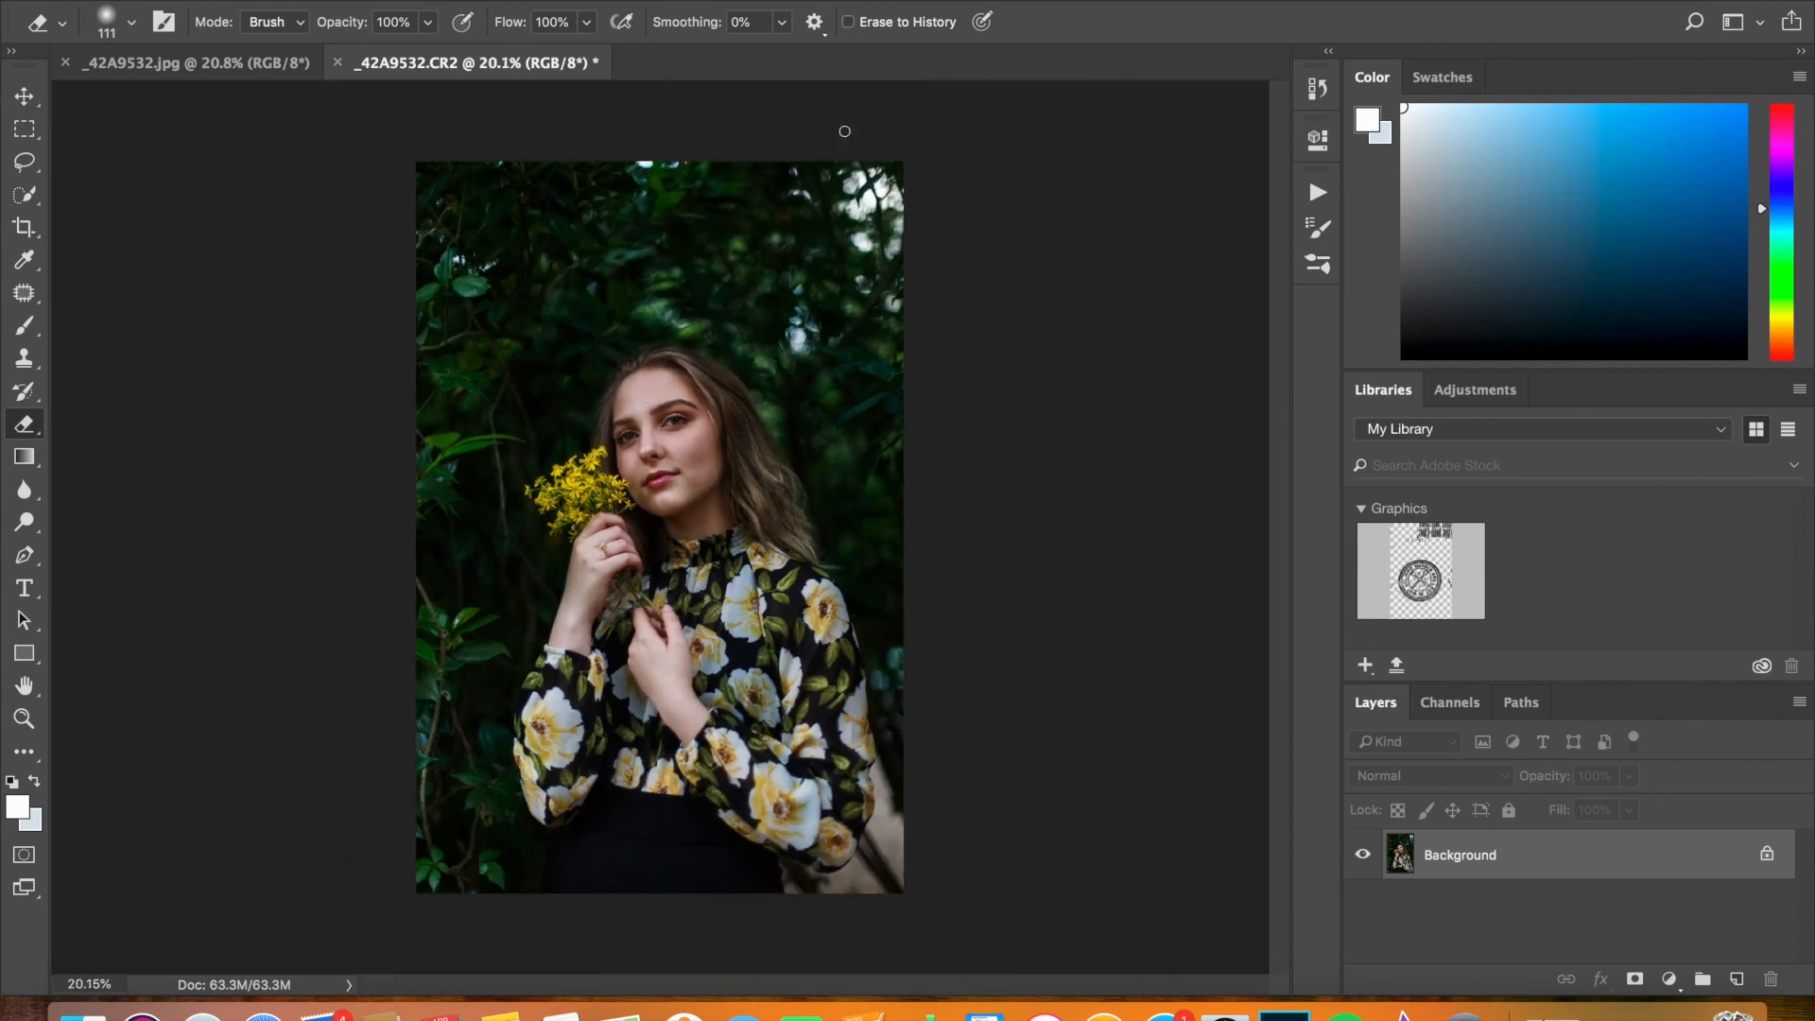
scroll(792, 161, "up", 2)
left_click(339, 0)
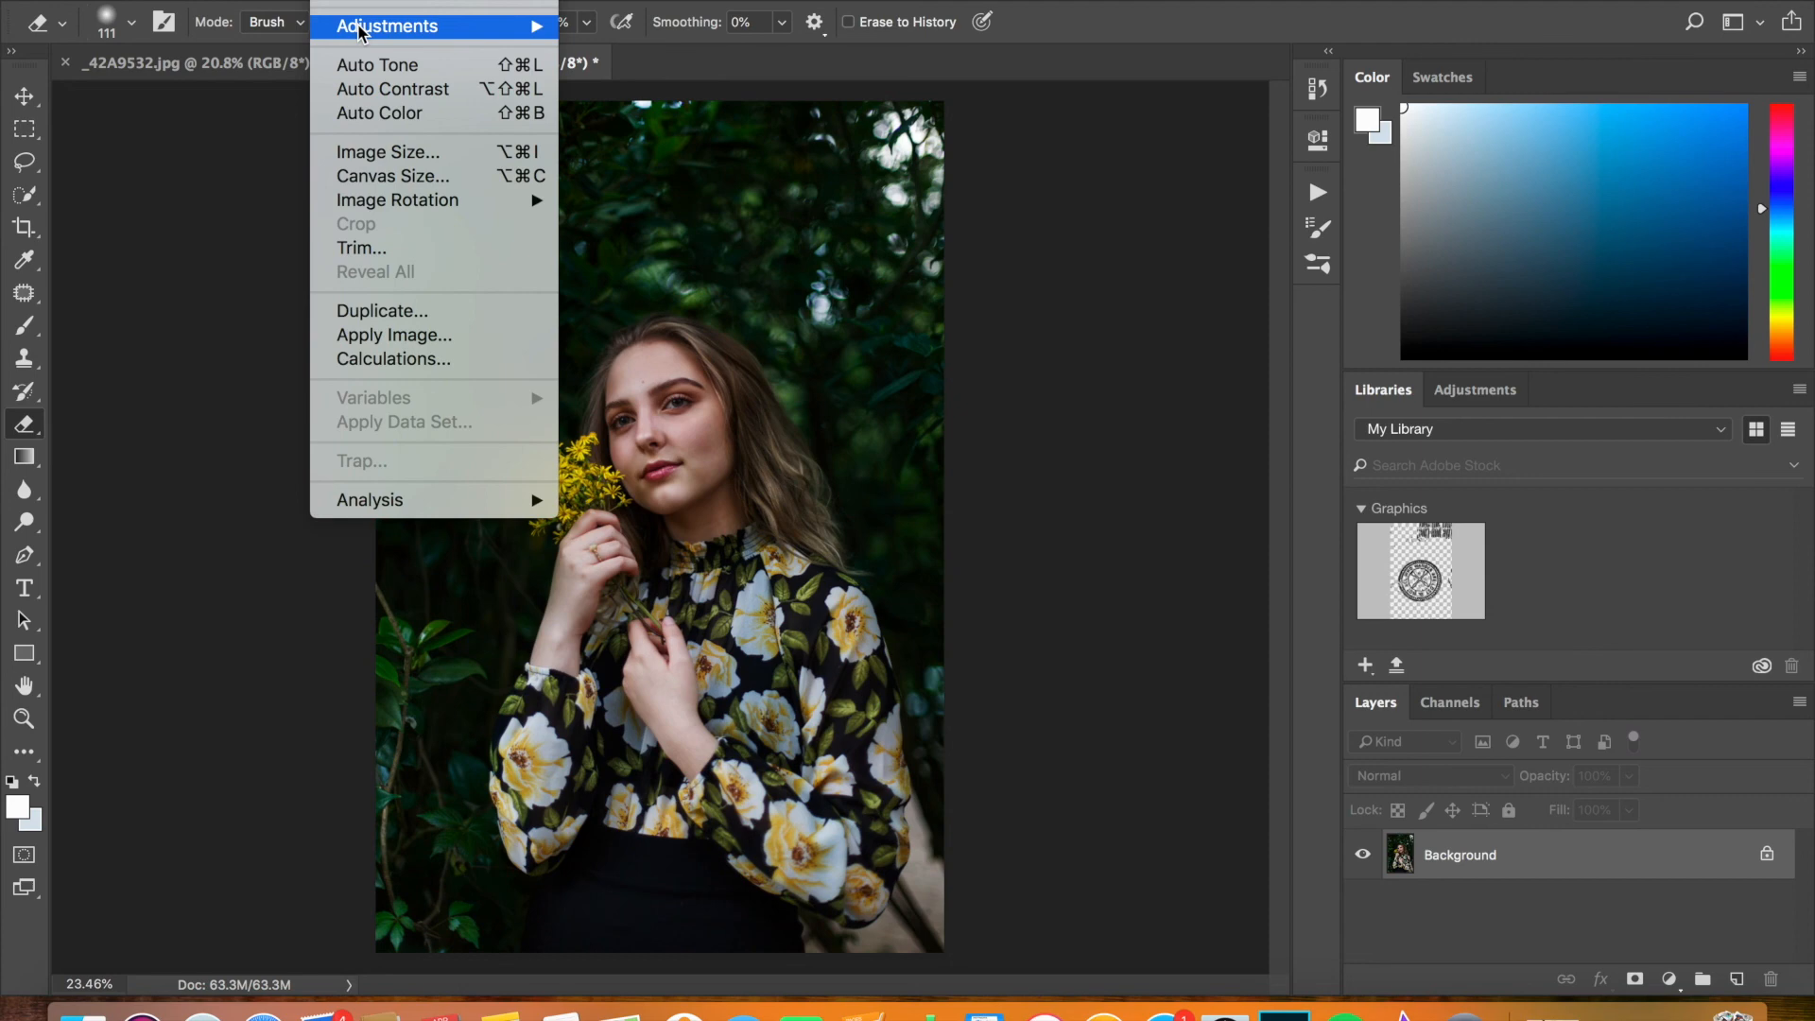
left_click(675, 77)
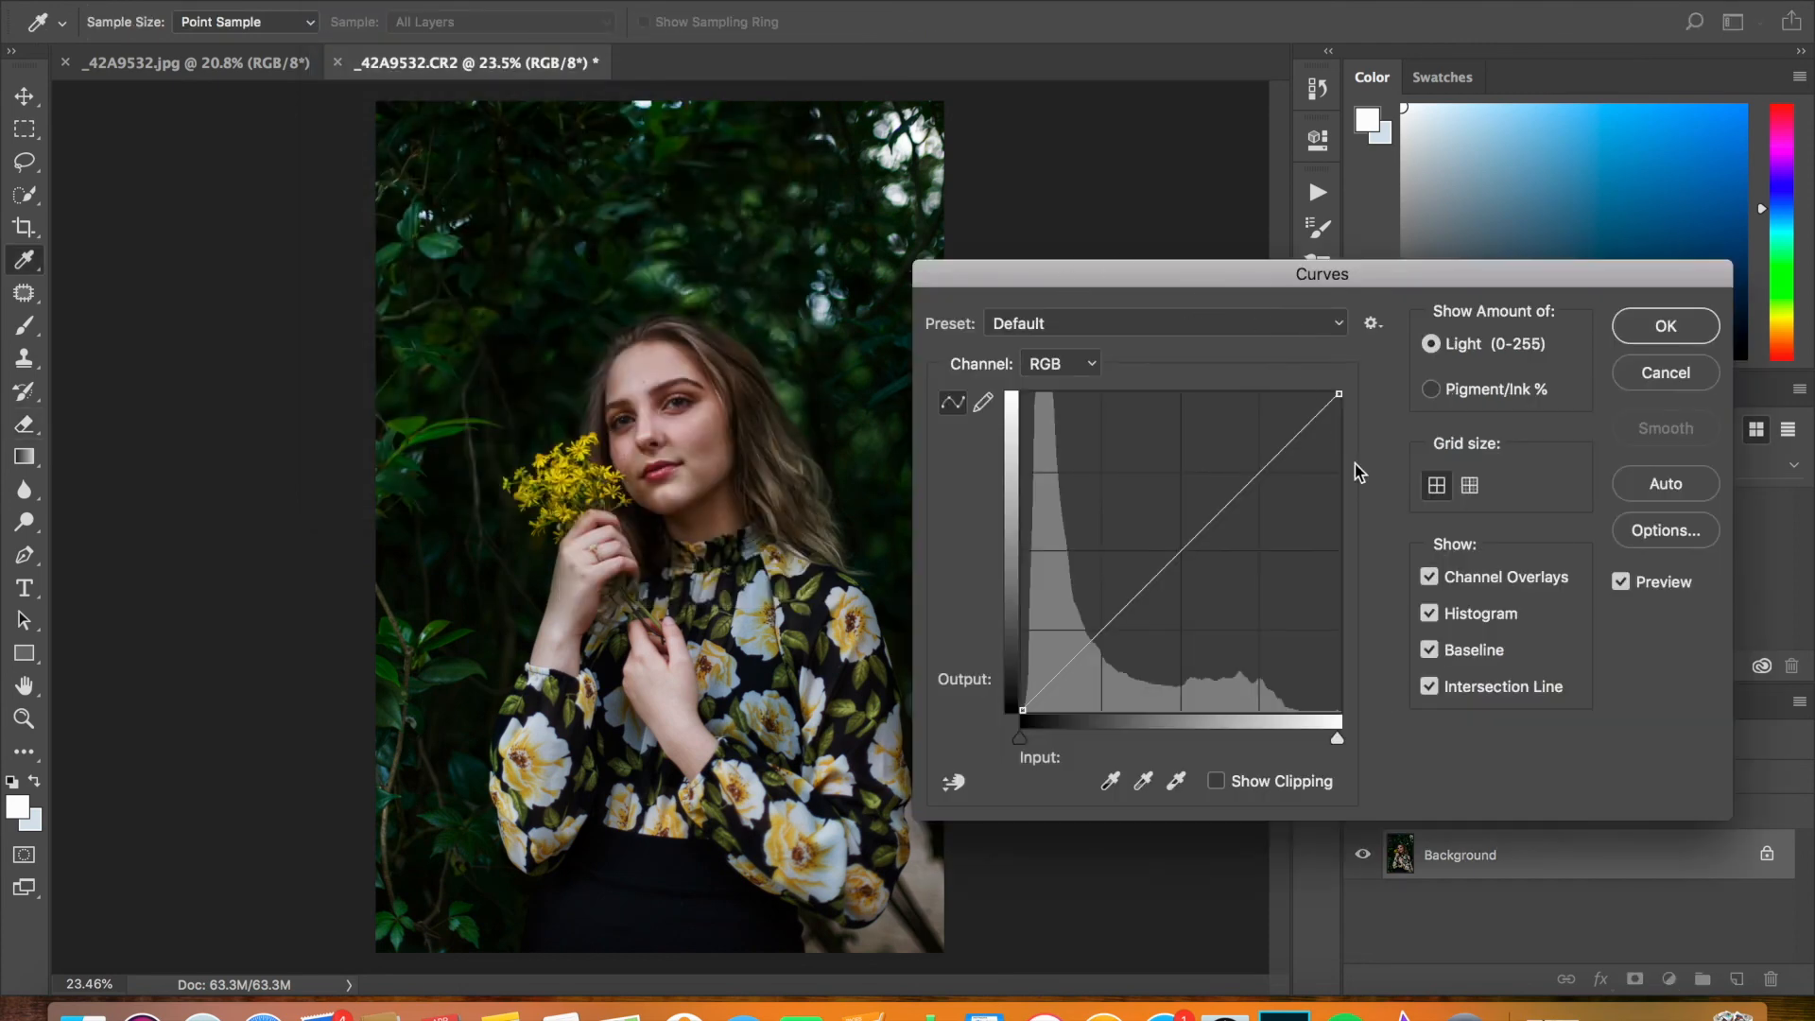
left_click_drag(1258, 469, 1258, 463)
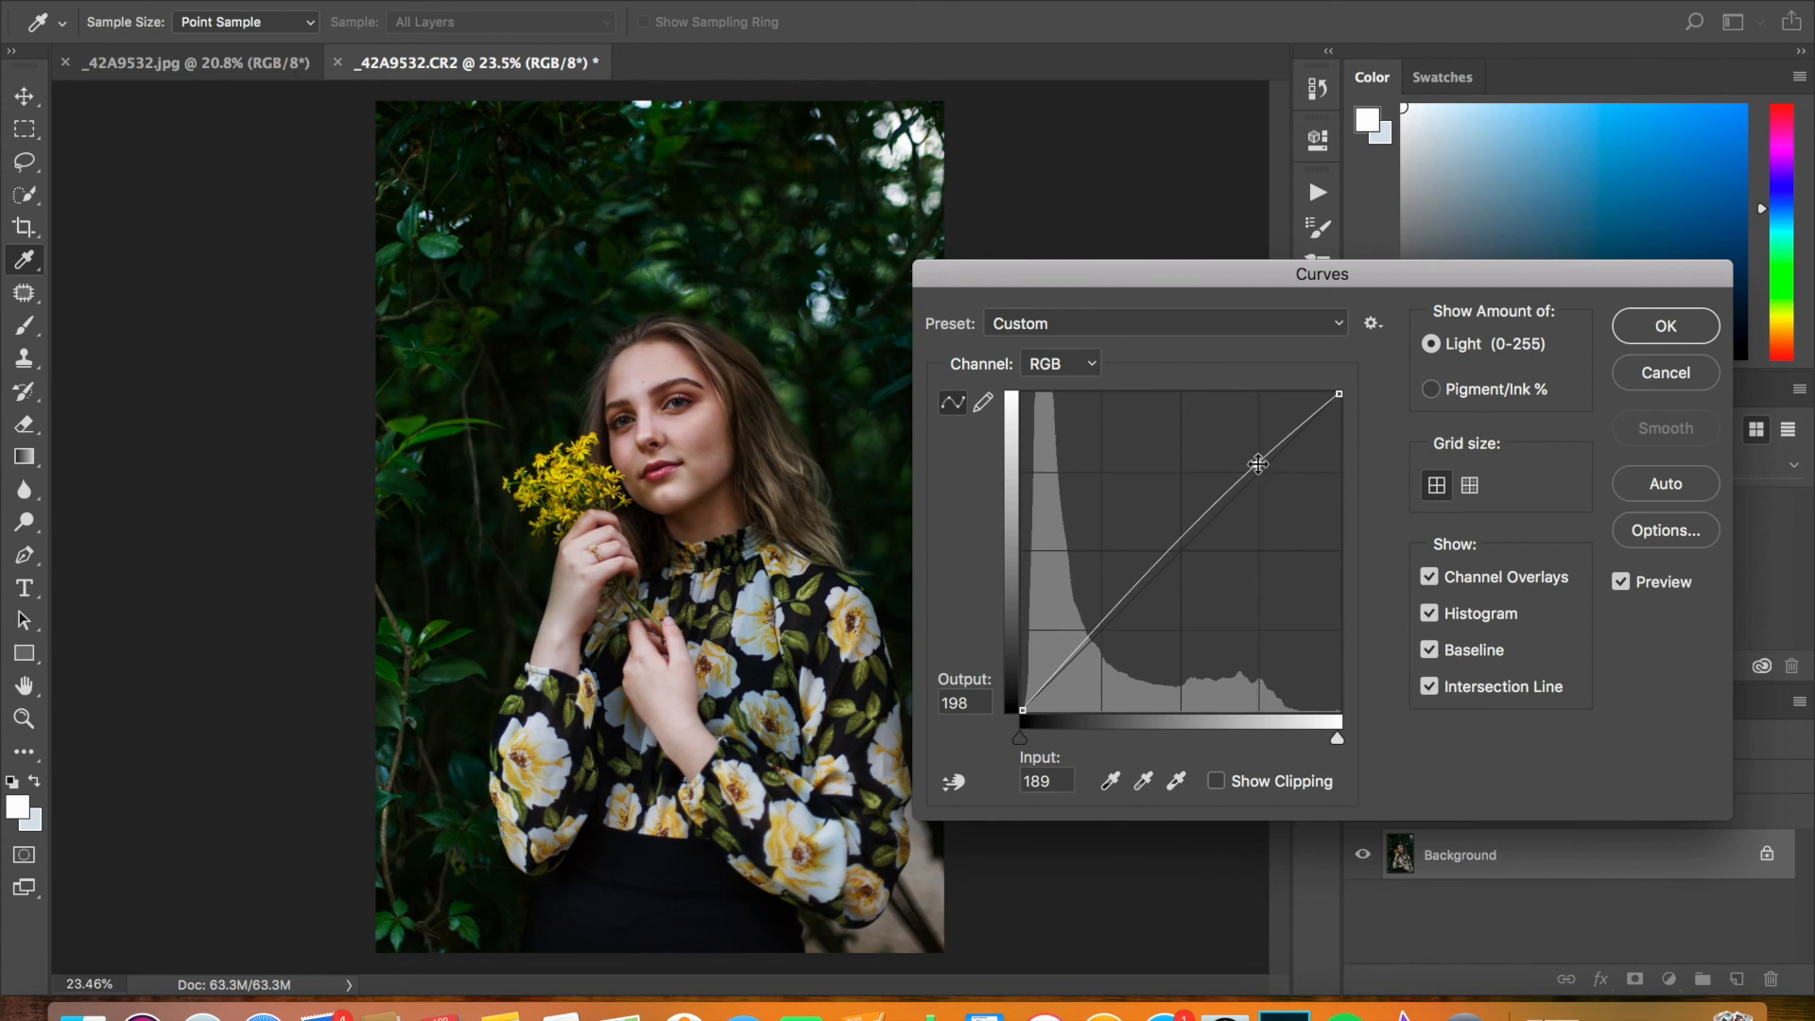
left_click_drag(1257, 465, 1257, 466)
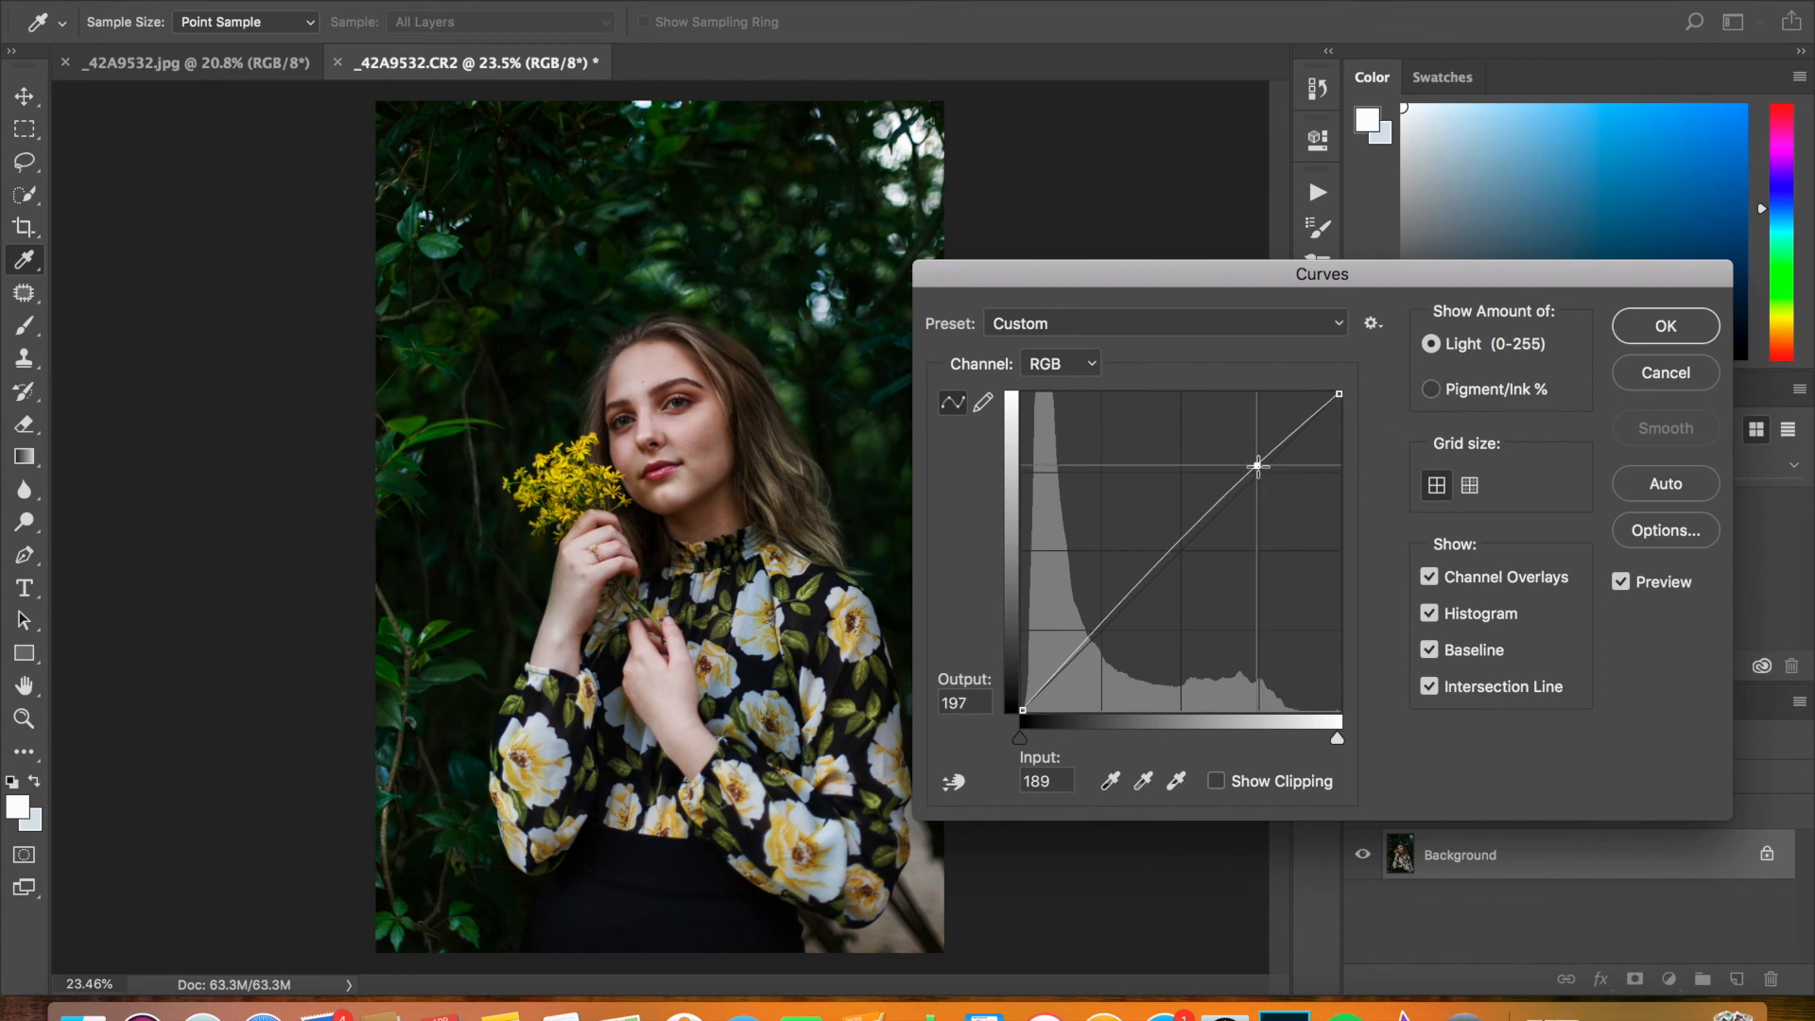
left_click(1635, 329)
key("e")
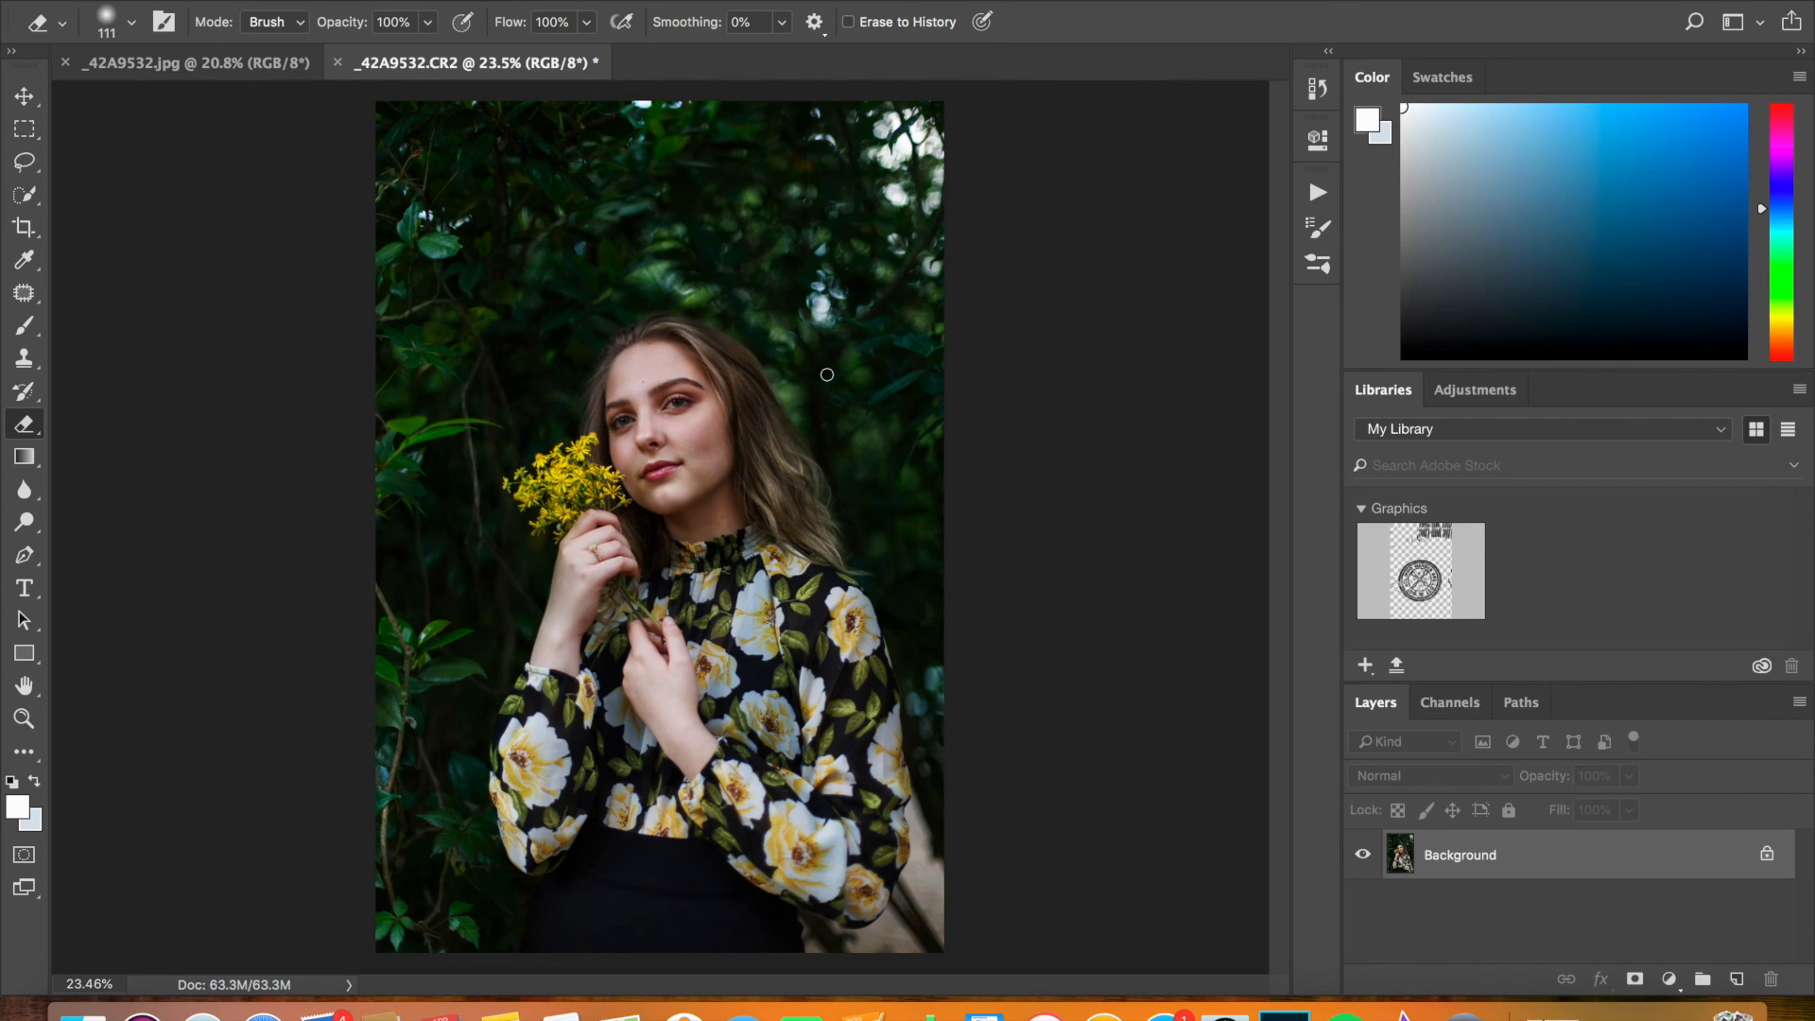
Apply a Vibrance adjustment with Vibrance at +15 and Saturation at -4, and compare the portrait before and after it
left_click(351, 1)
mouse_move(363, 25)
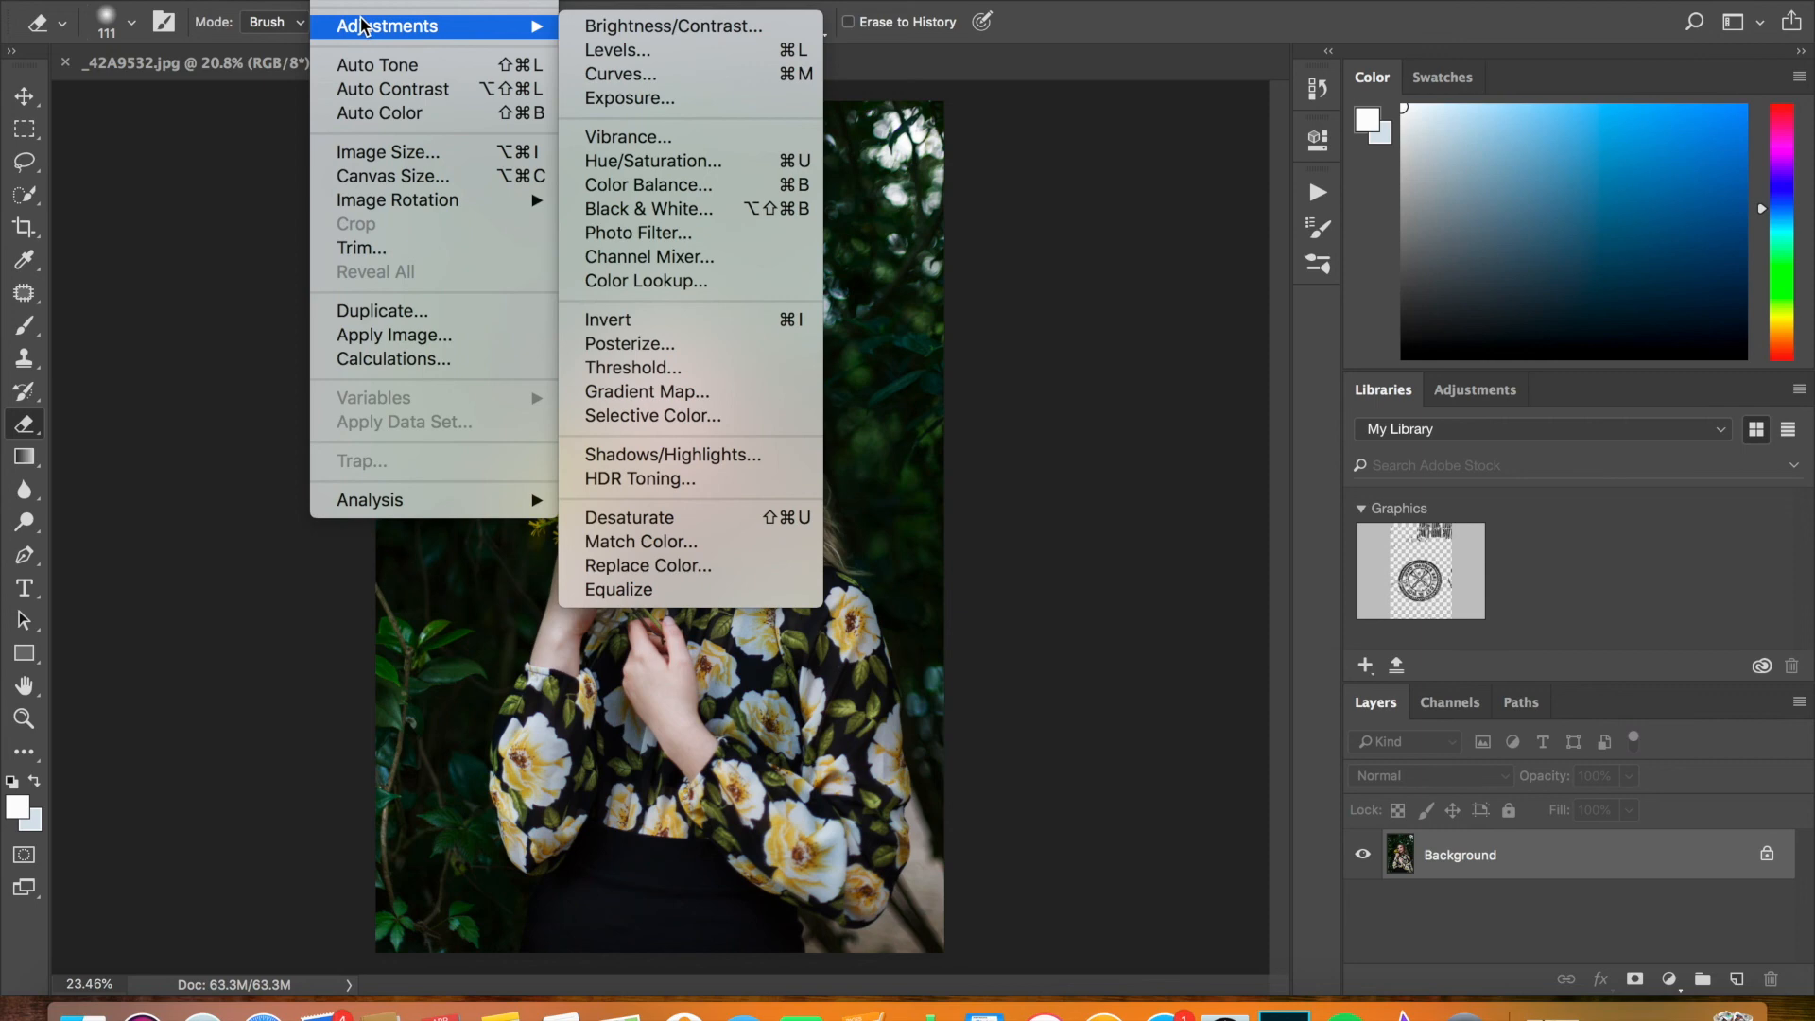
left_click(628, 137)
left_click_drag(1071, 282, 1067, 288)
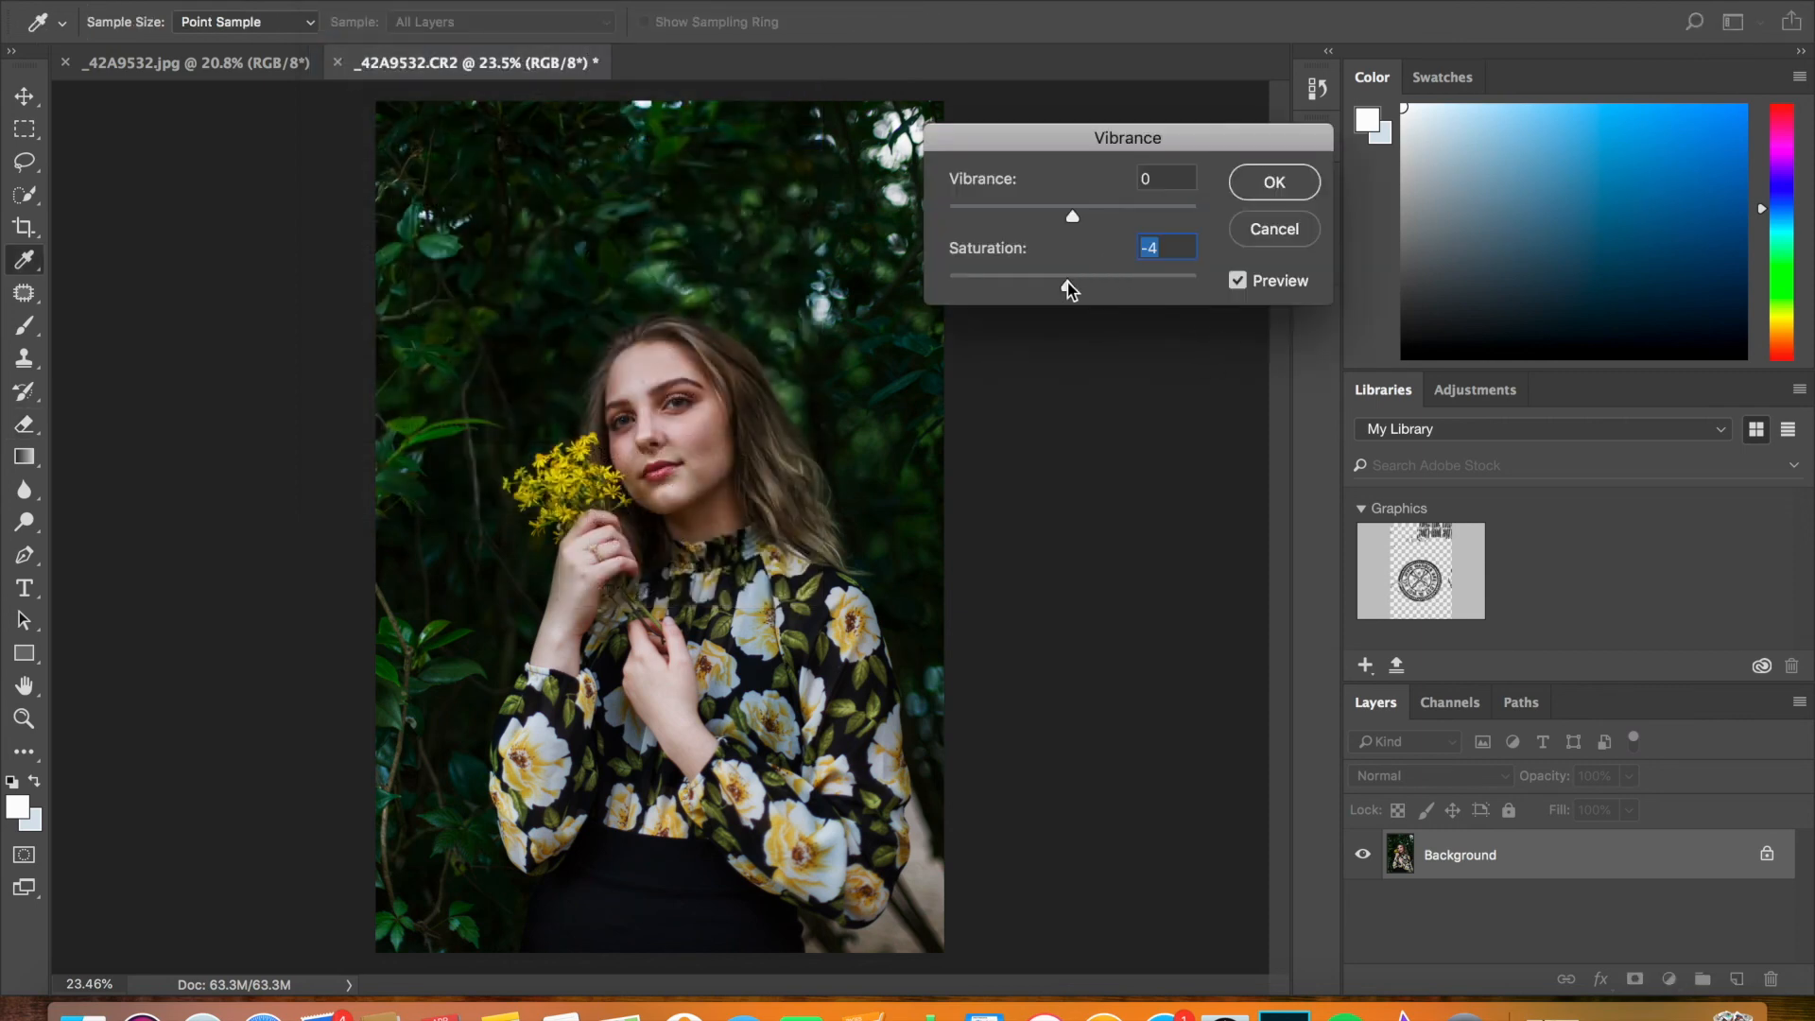
left_click(1093, 216)
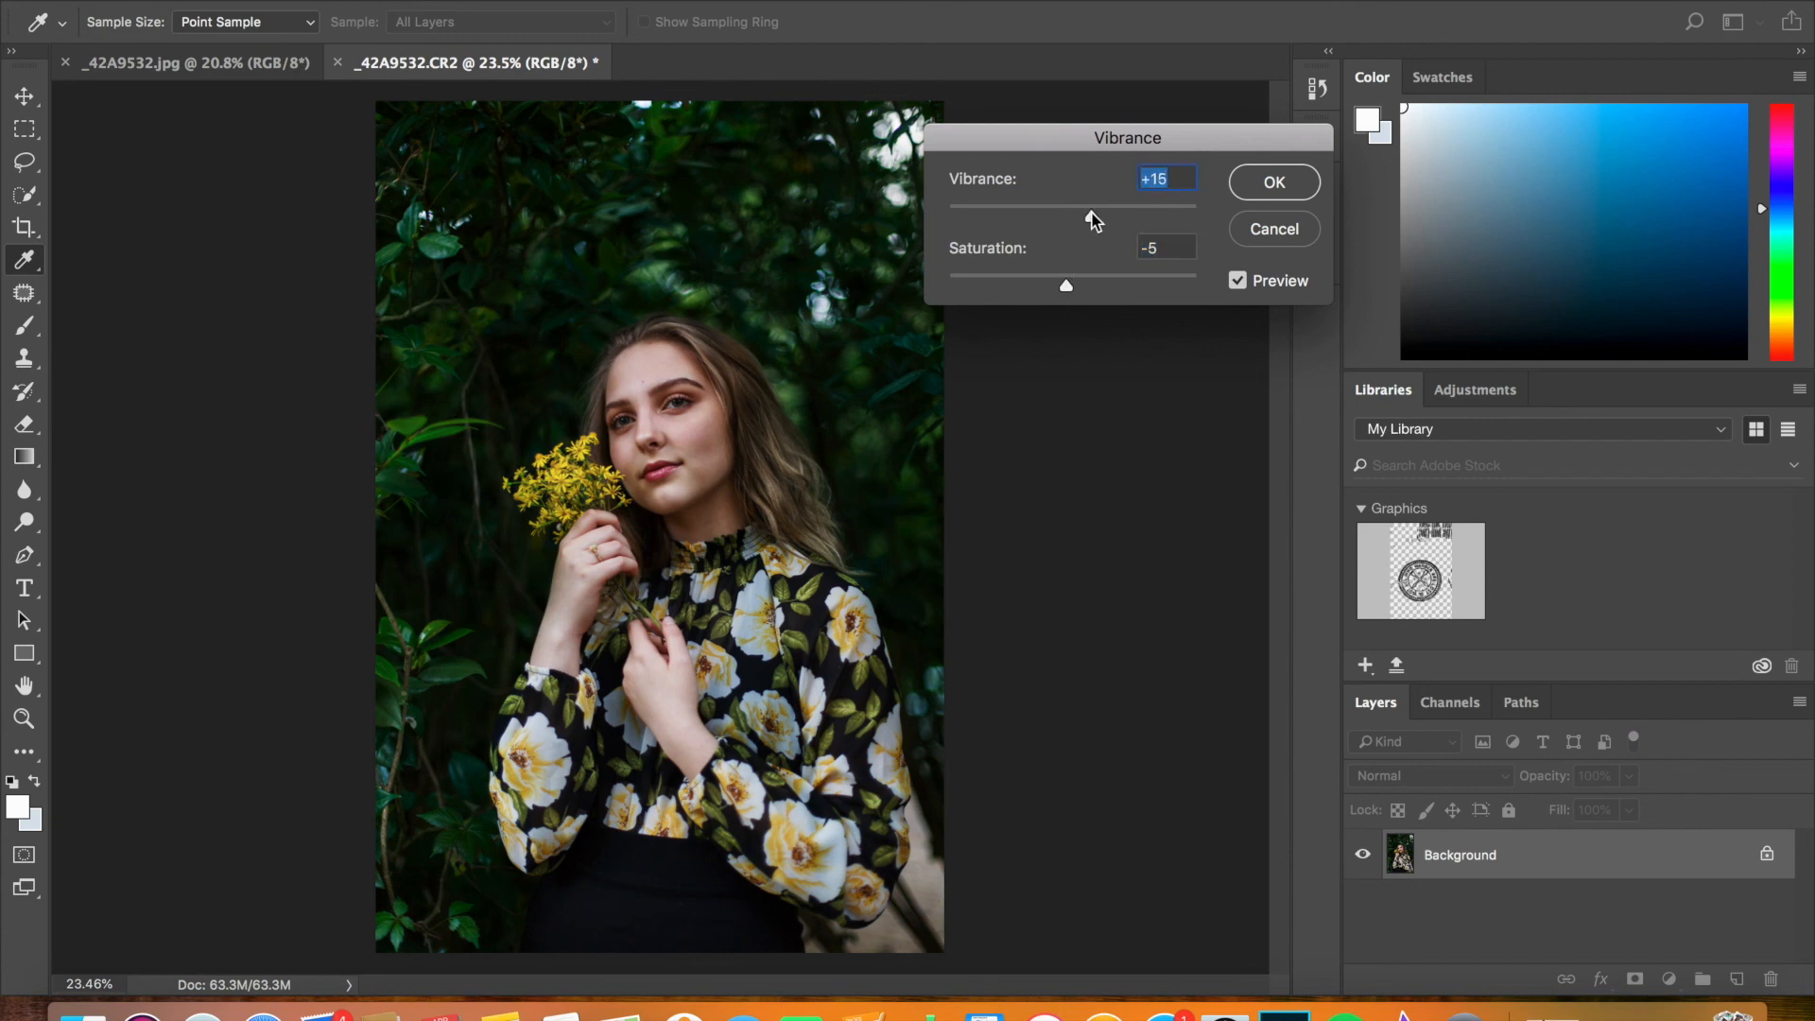
left_click(1068, 287)
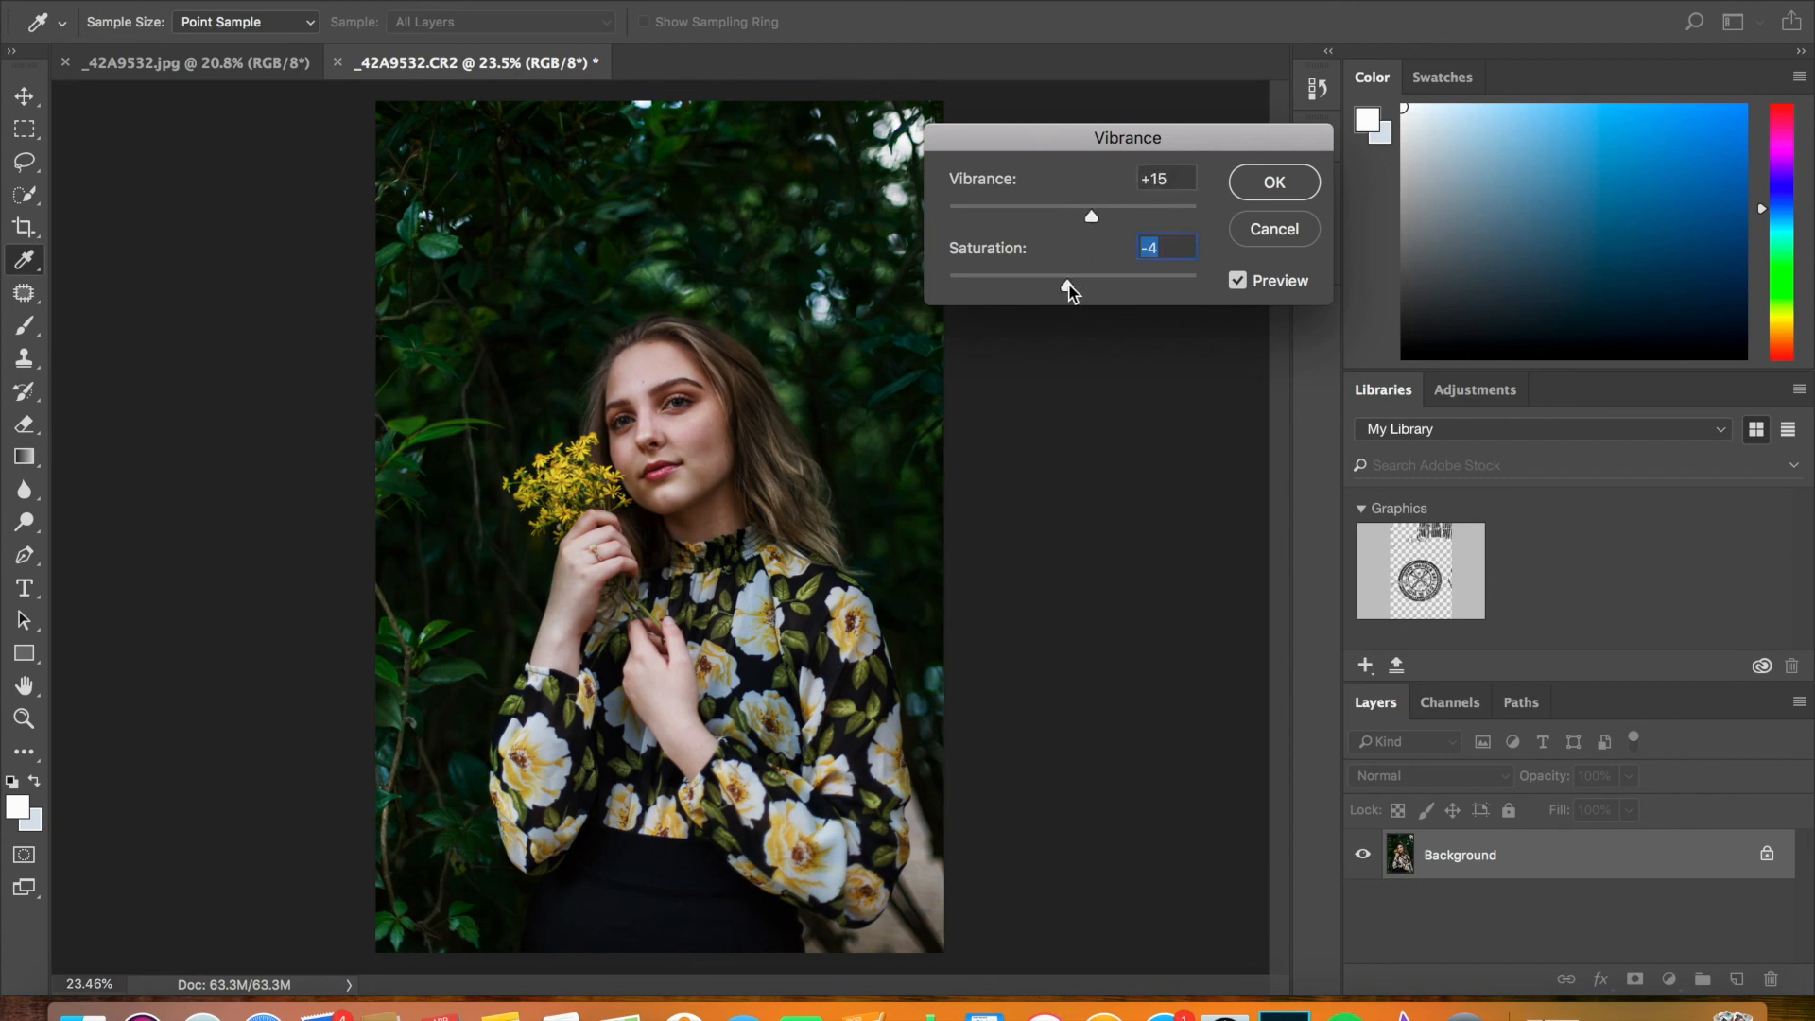
left_click(1263, 180)
scroll(884, 365, "up", 5)
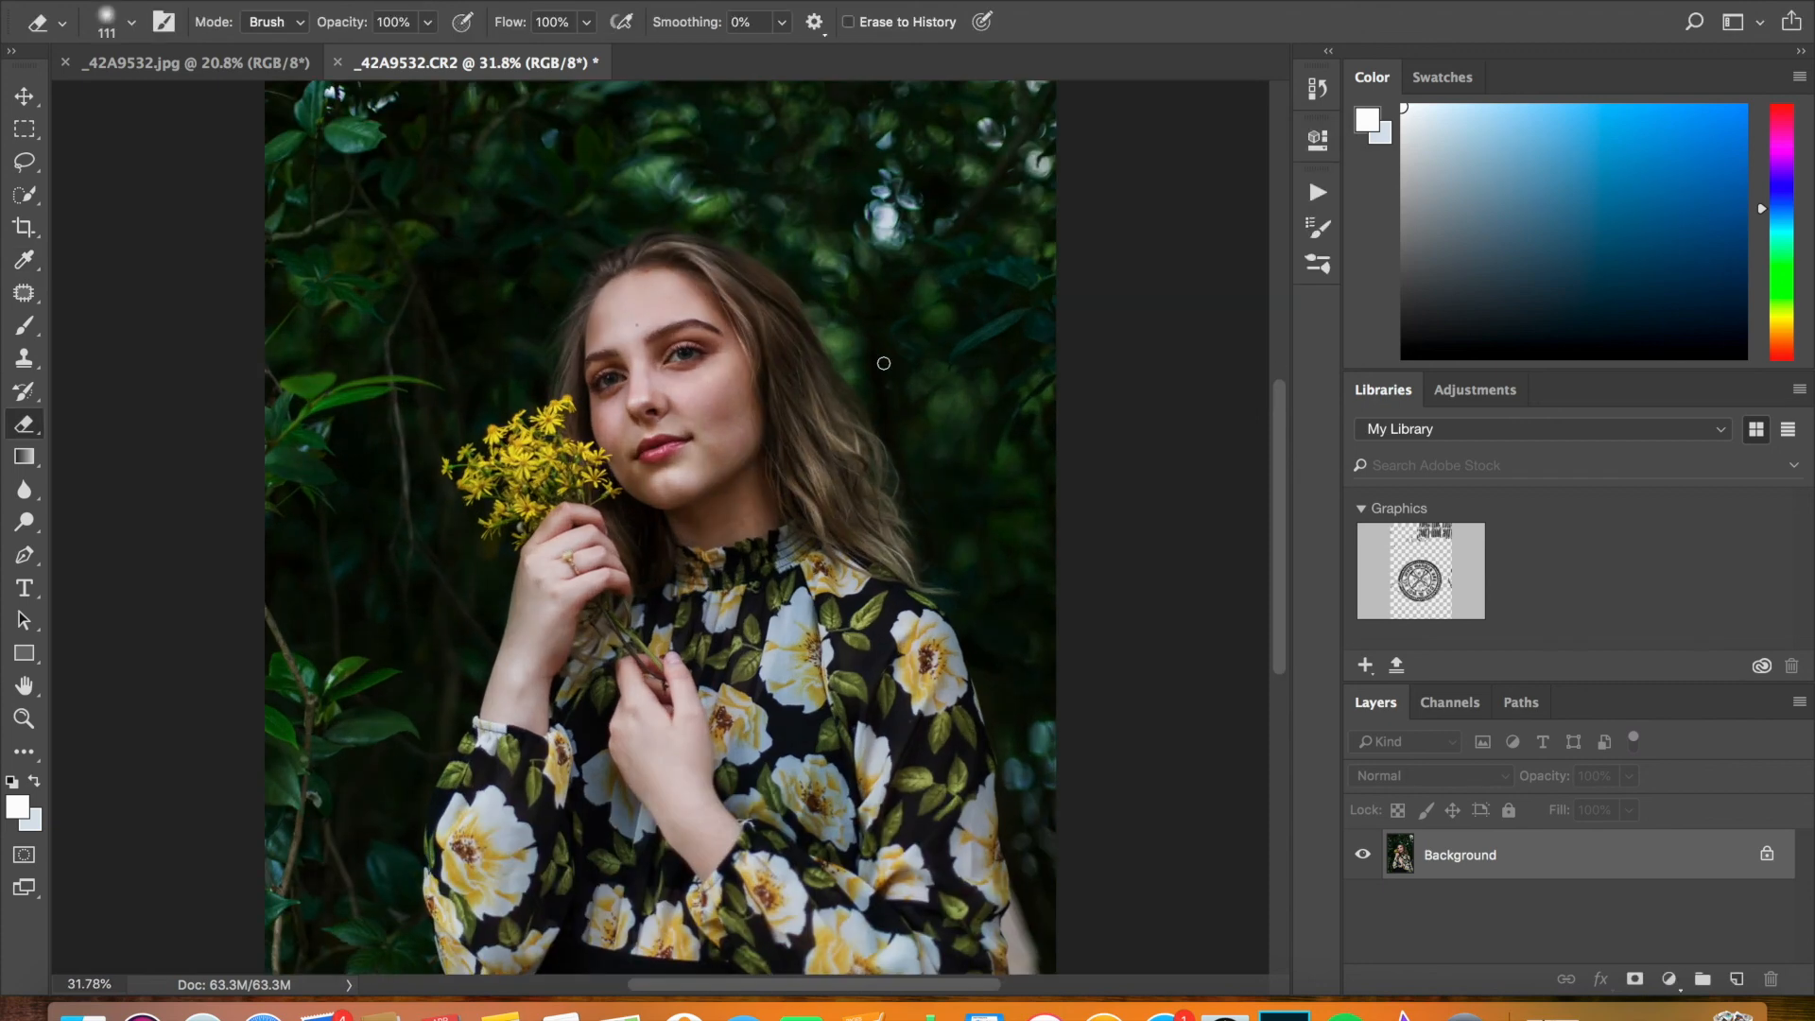
left_click(289, 3)
left_click(288, 3)
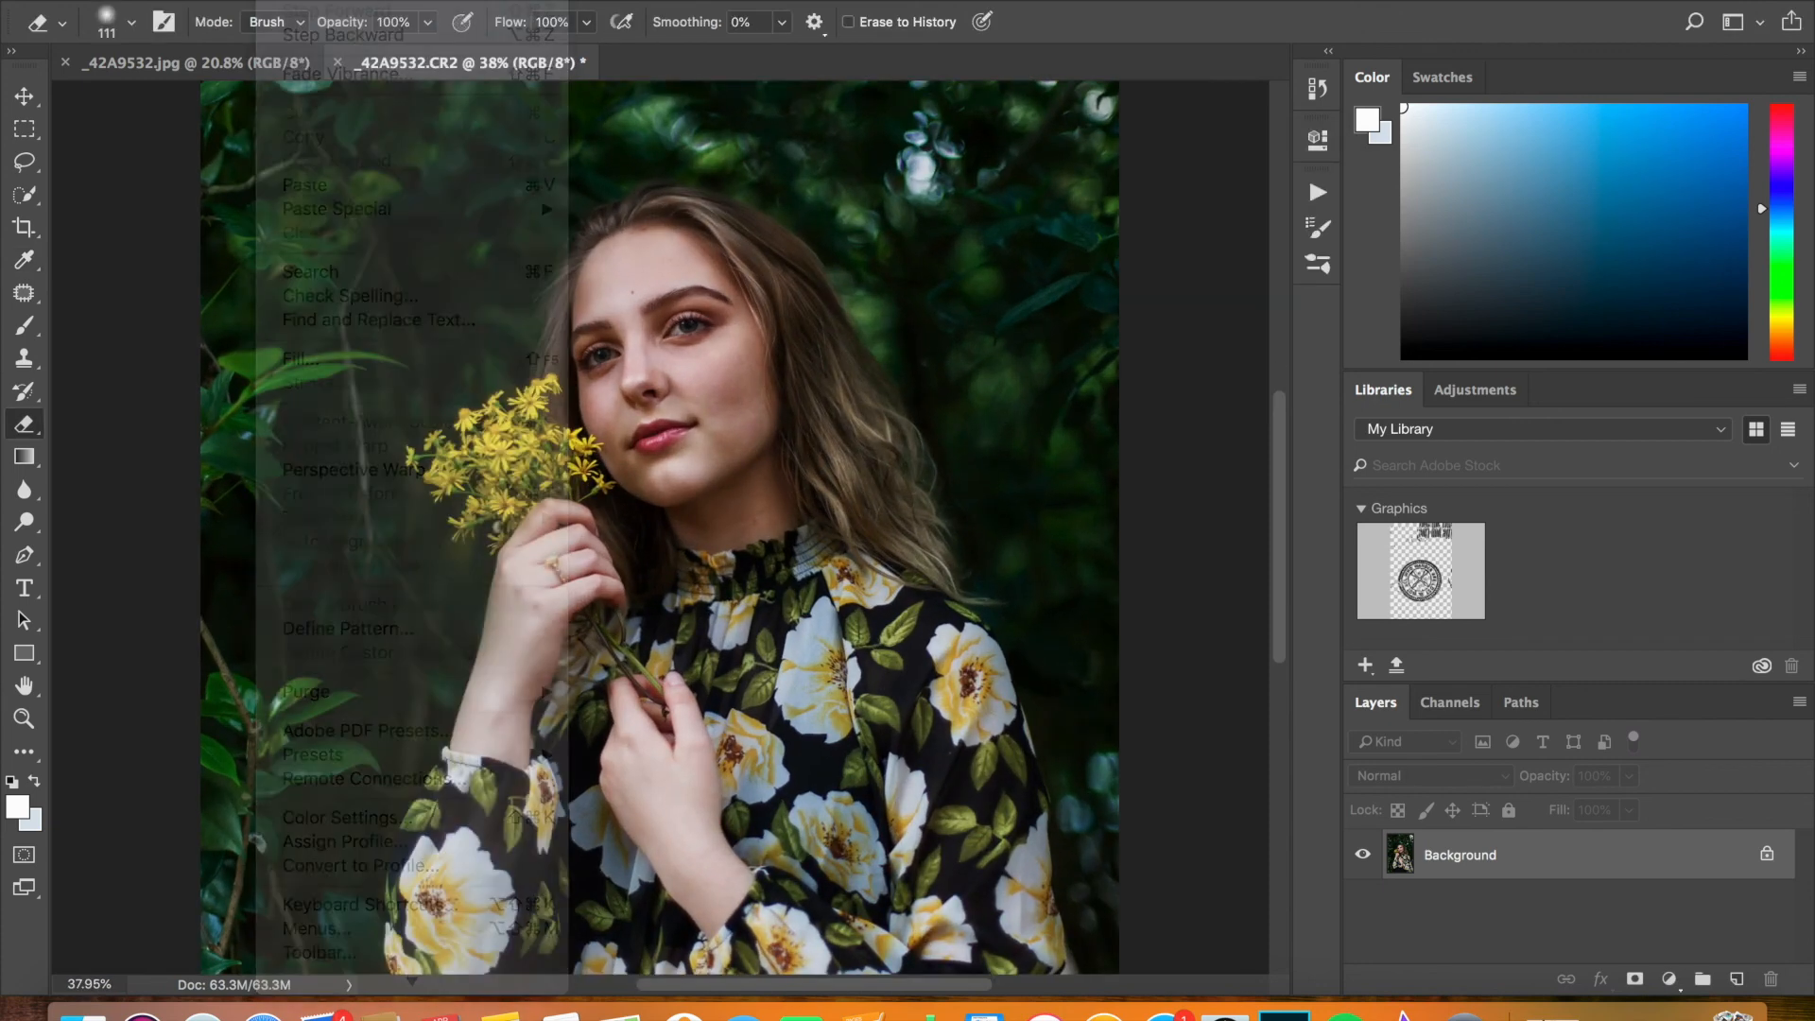
left_click(289, 2)
left_click(288, 3)
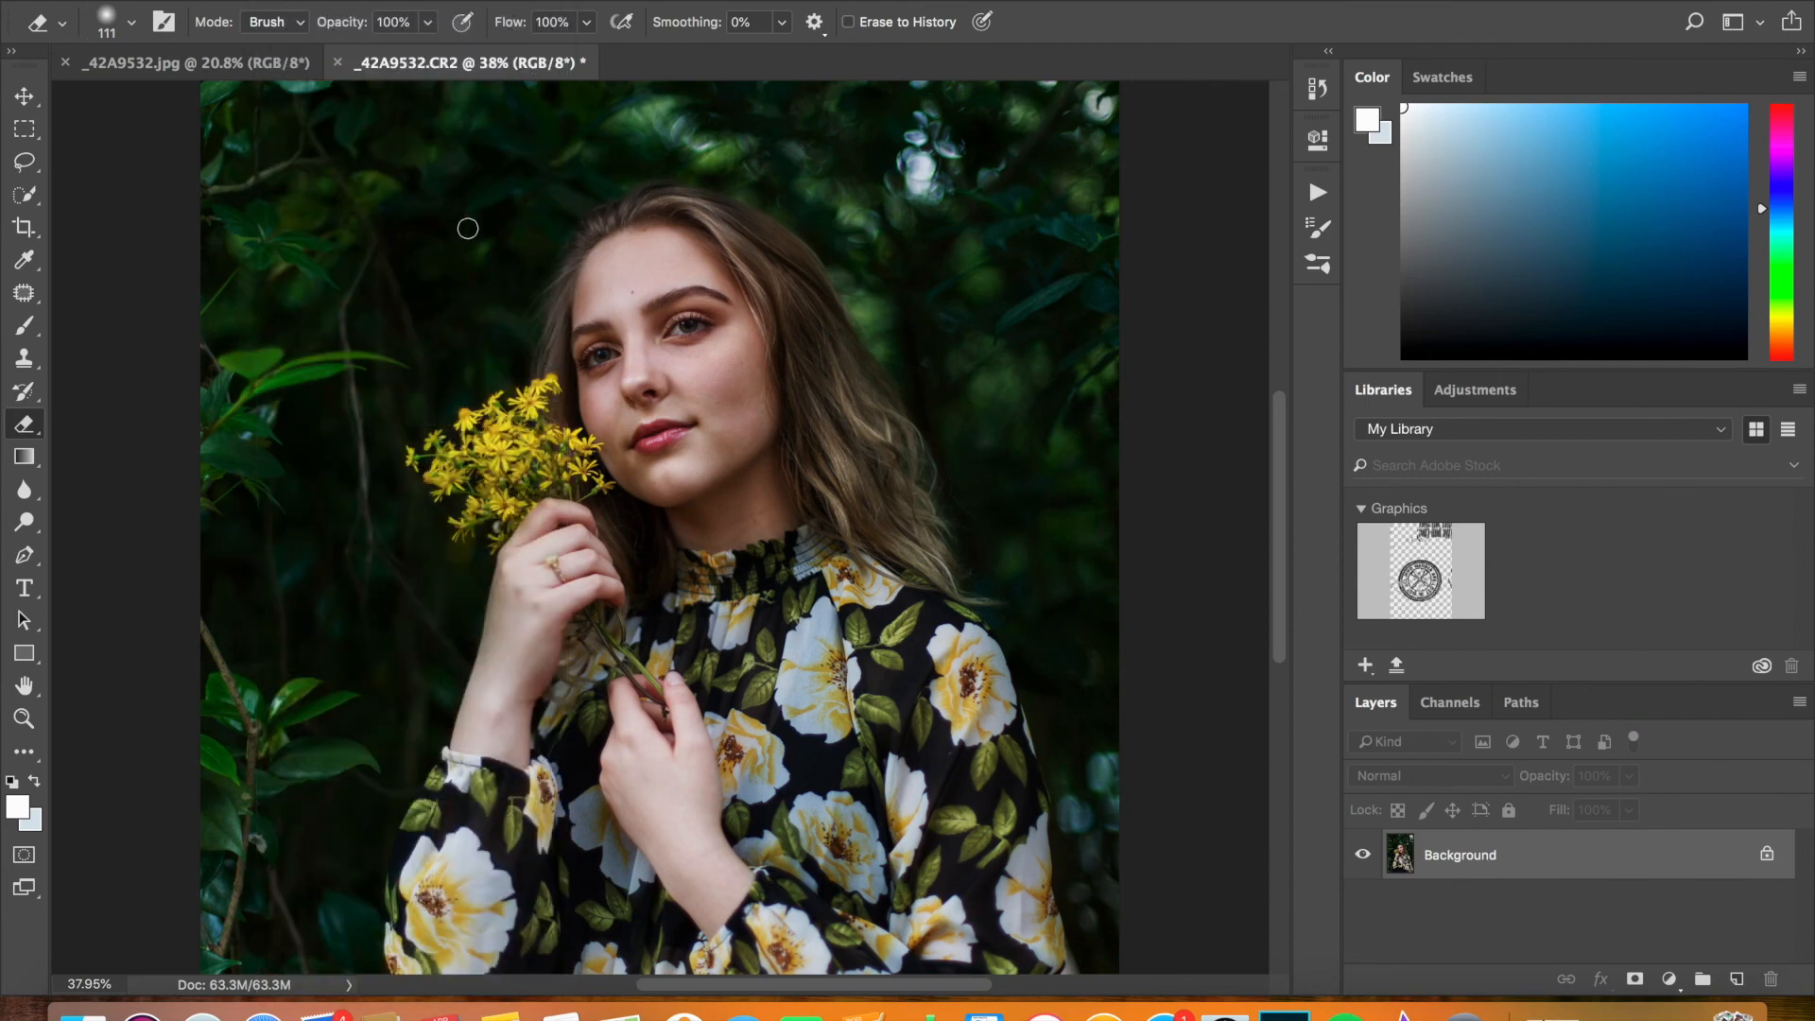
Apply RGB Curves with points at about input 190, output 193 and input 62, output 63, and compare before and after
scroll(468, 227, "down", 3)
left_click(330, 3)
mouse_move(407, 20)
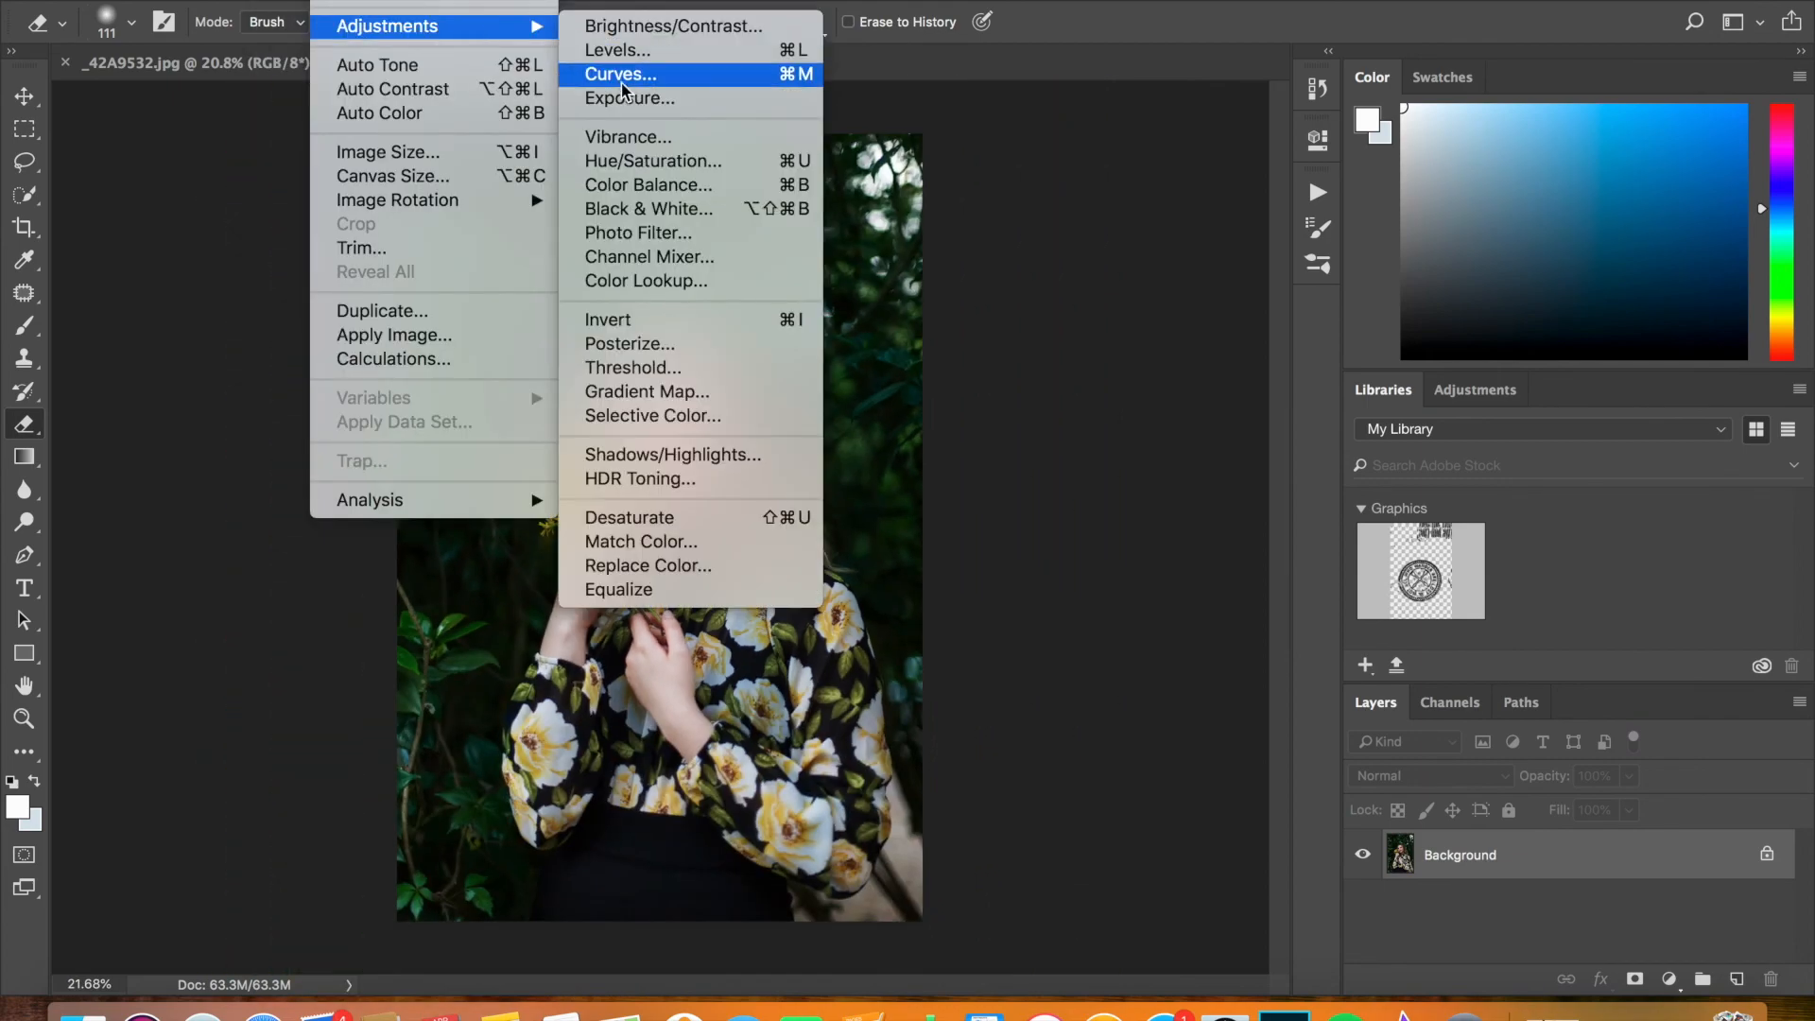
left_click(621, 77)
left_click(1256, 468)
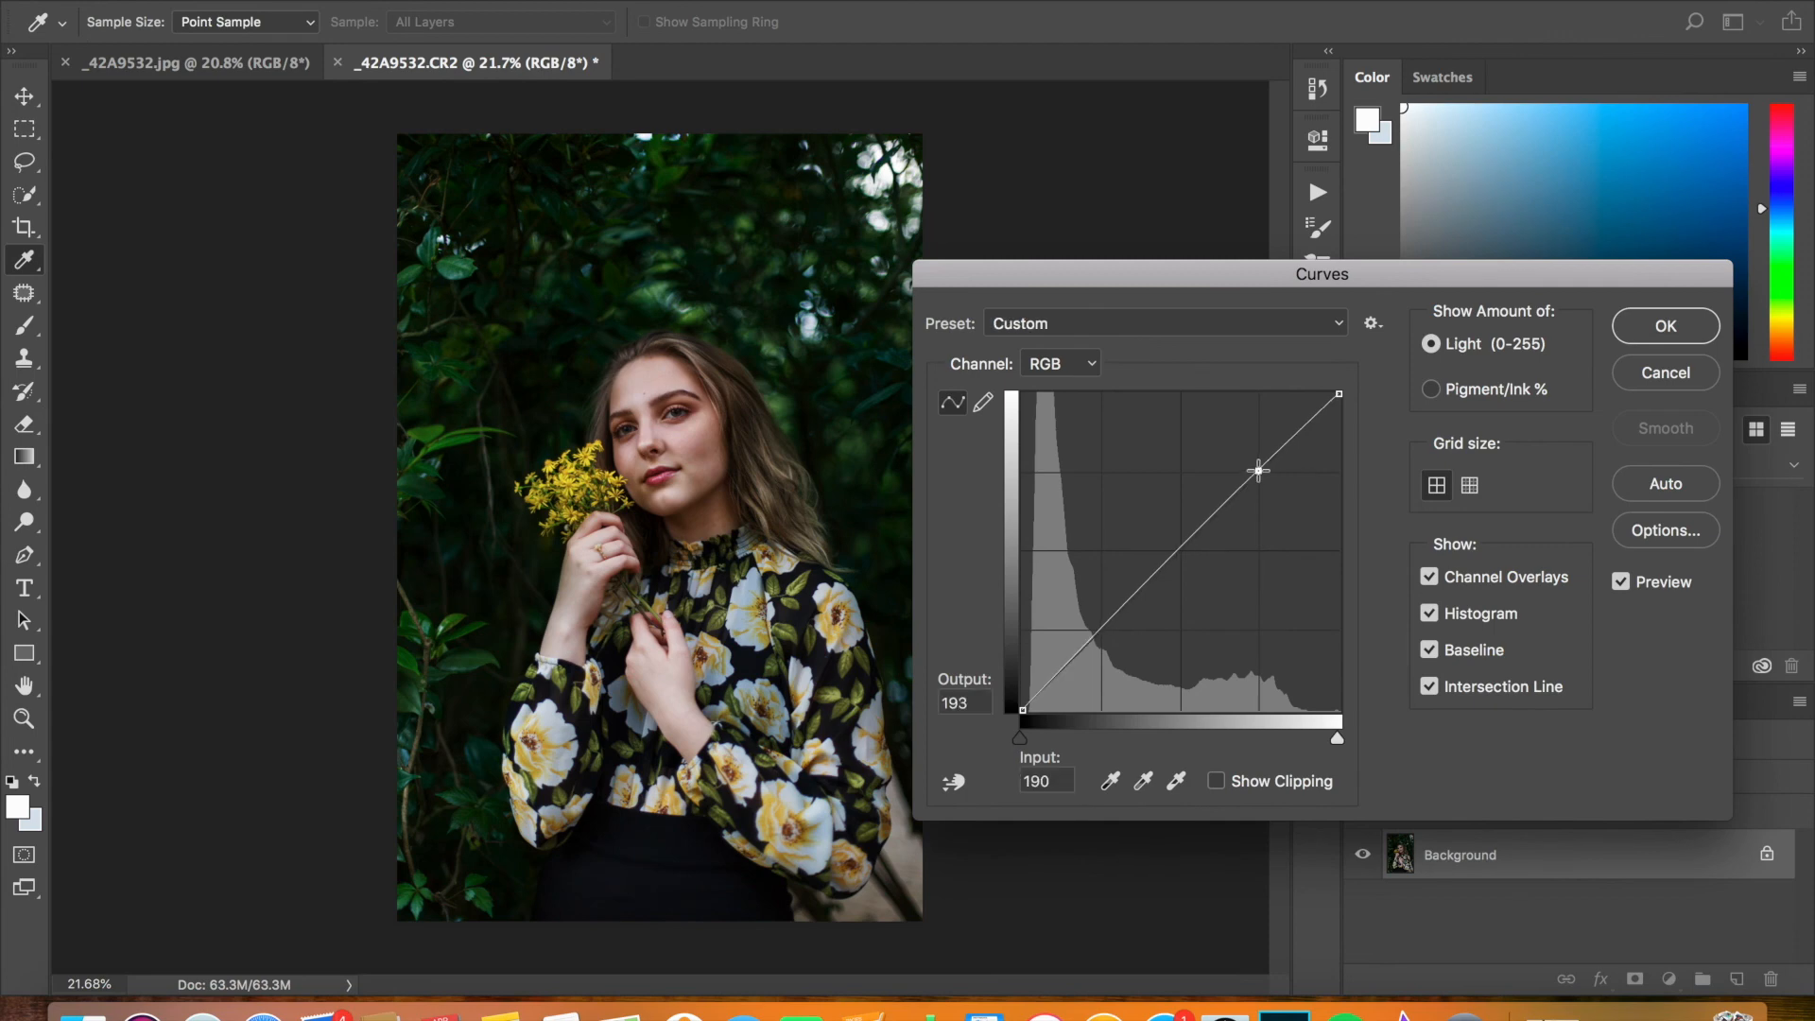
left_click(1099, 632)
left_click_drag(1100, 634, 1100, 631)
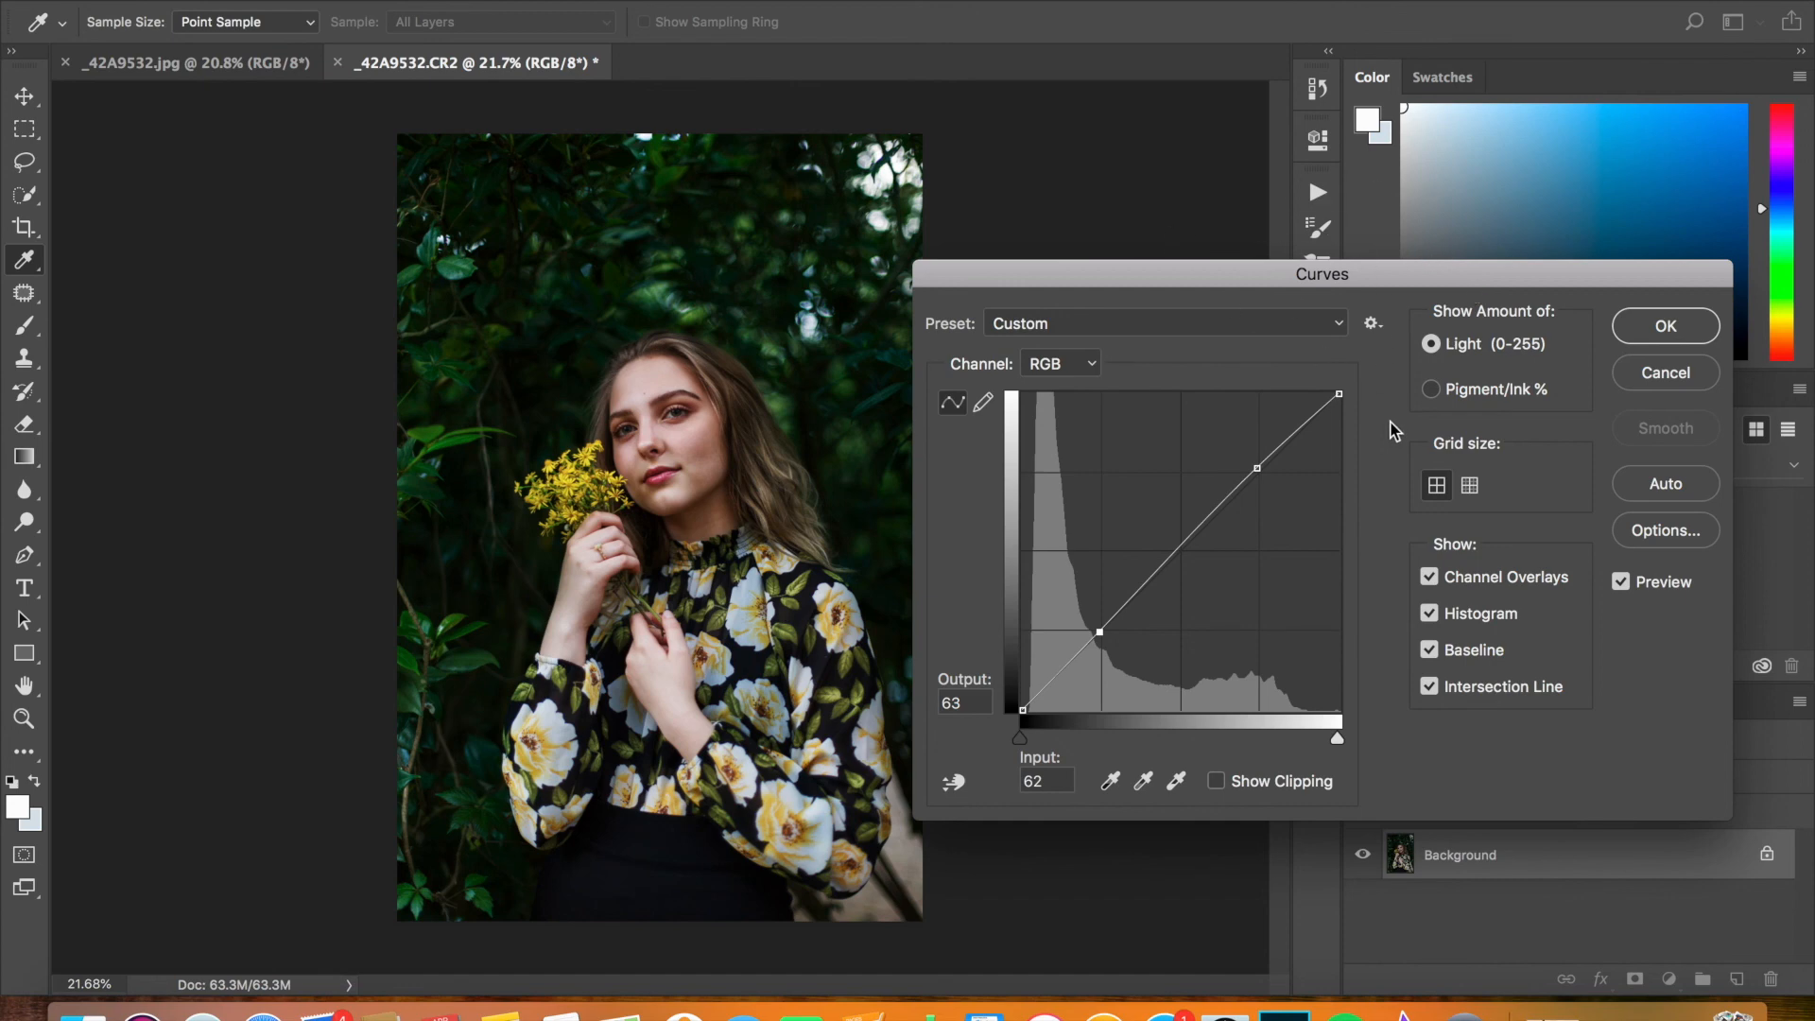
left_click(1668, 325)
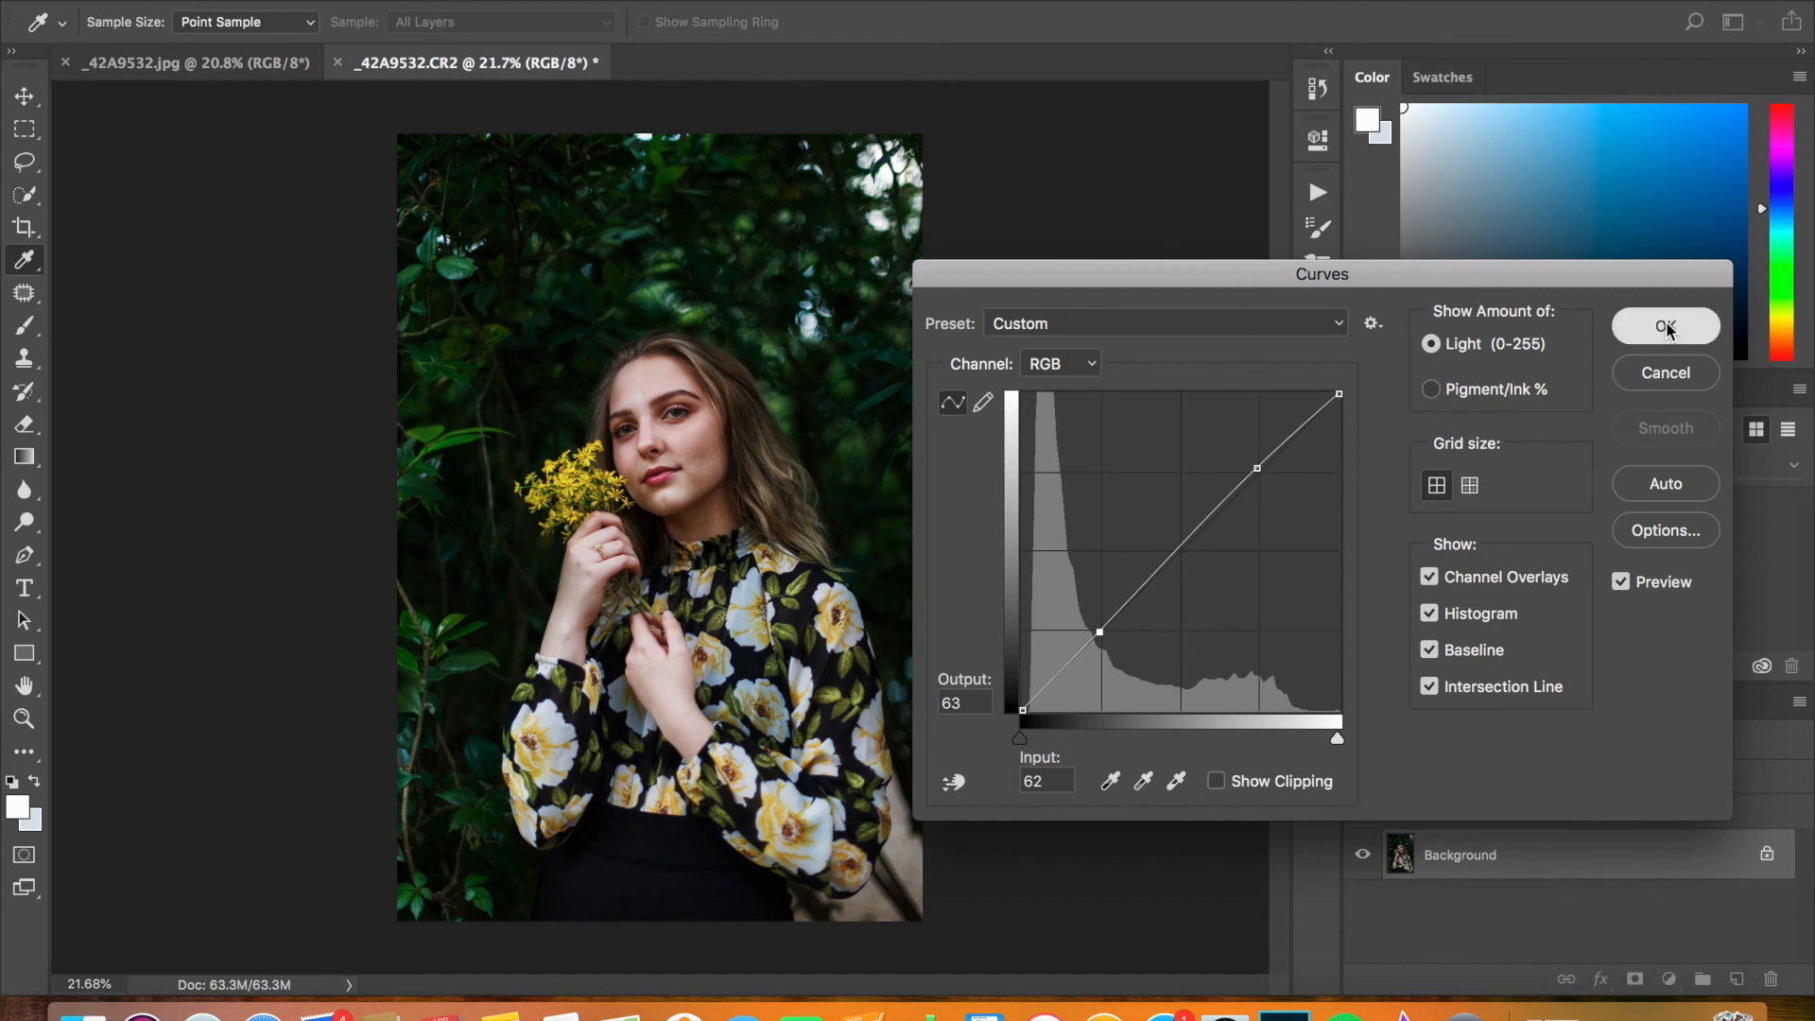
key("e")
left_click(288, 1)
left_click(288, 1)
left_click(287, 1)
left_click(287, 1)
Apply Selective Color to the Background's Blacks with Magenta at +4%, using the Relative method
left_click(342, 1)
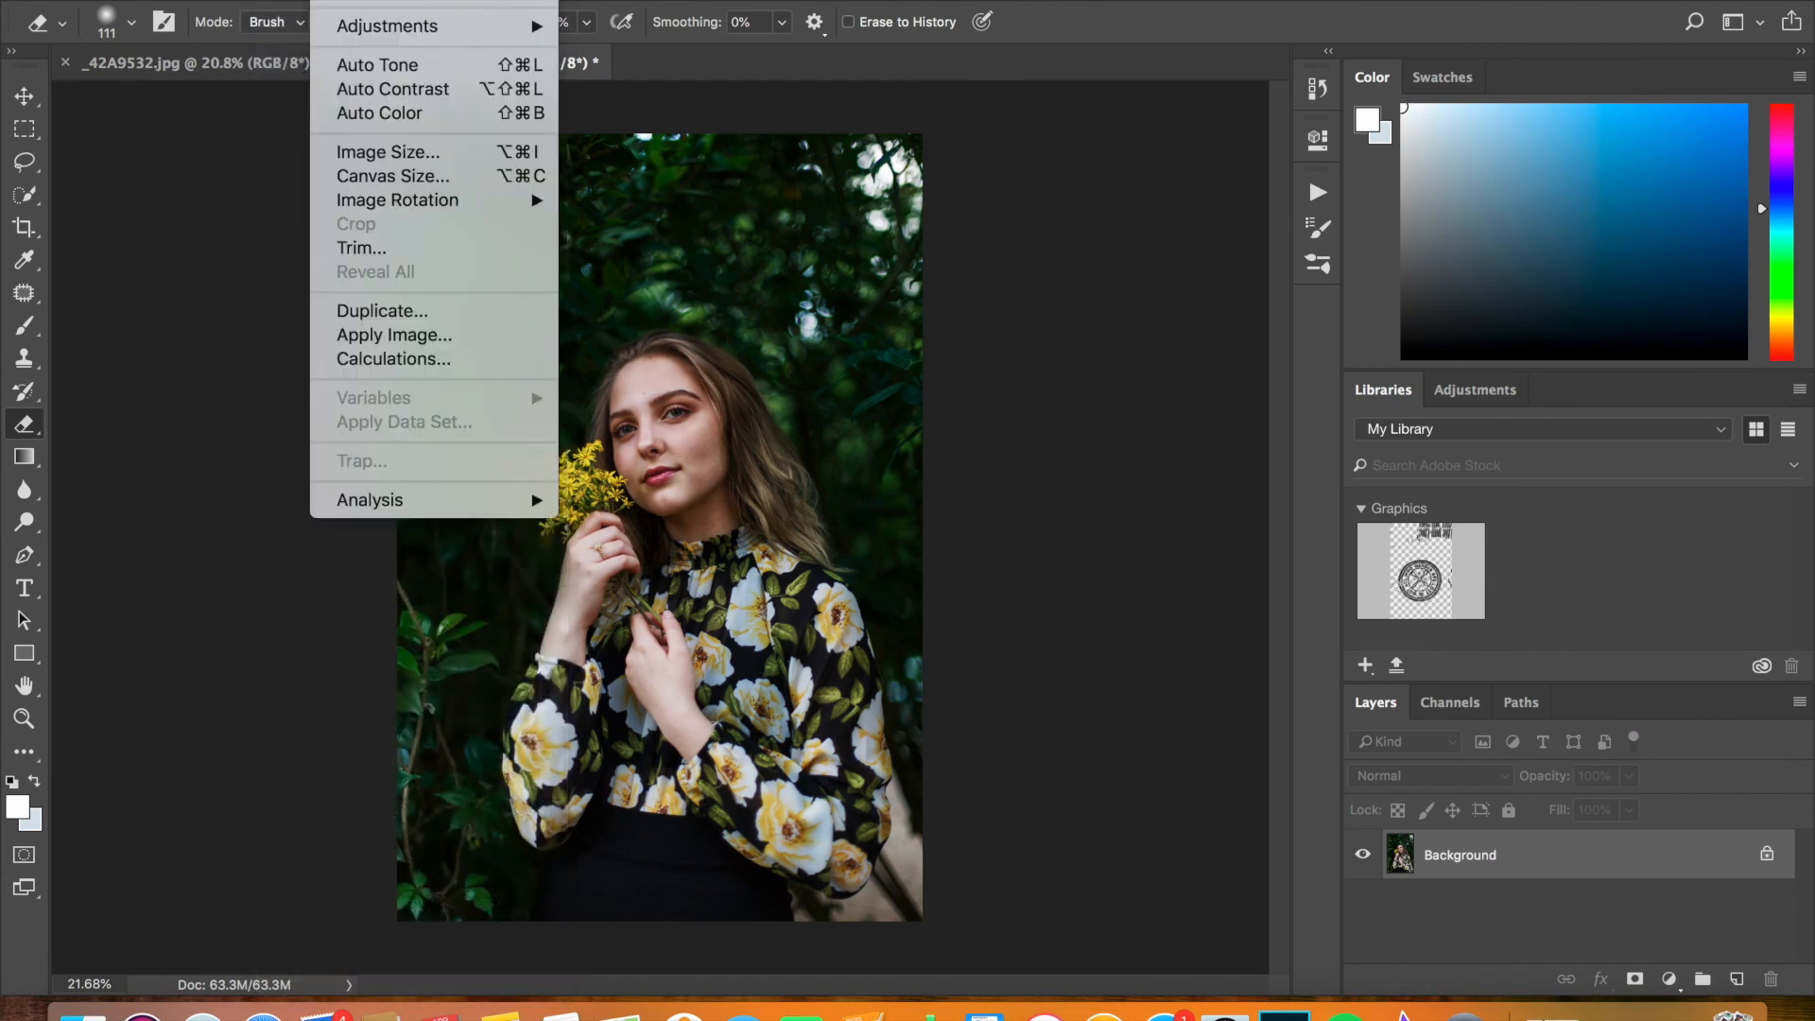
mouse_move(373, 38)
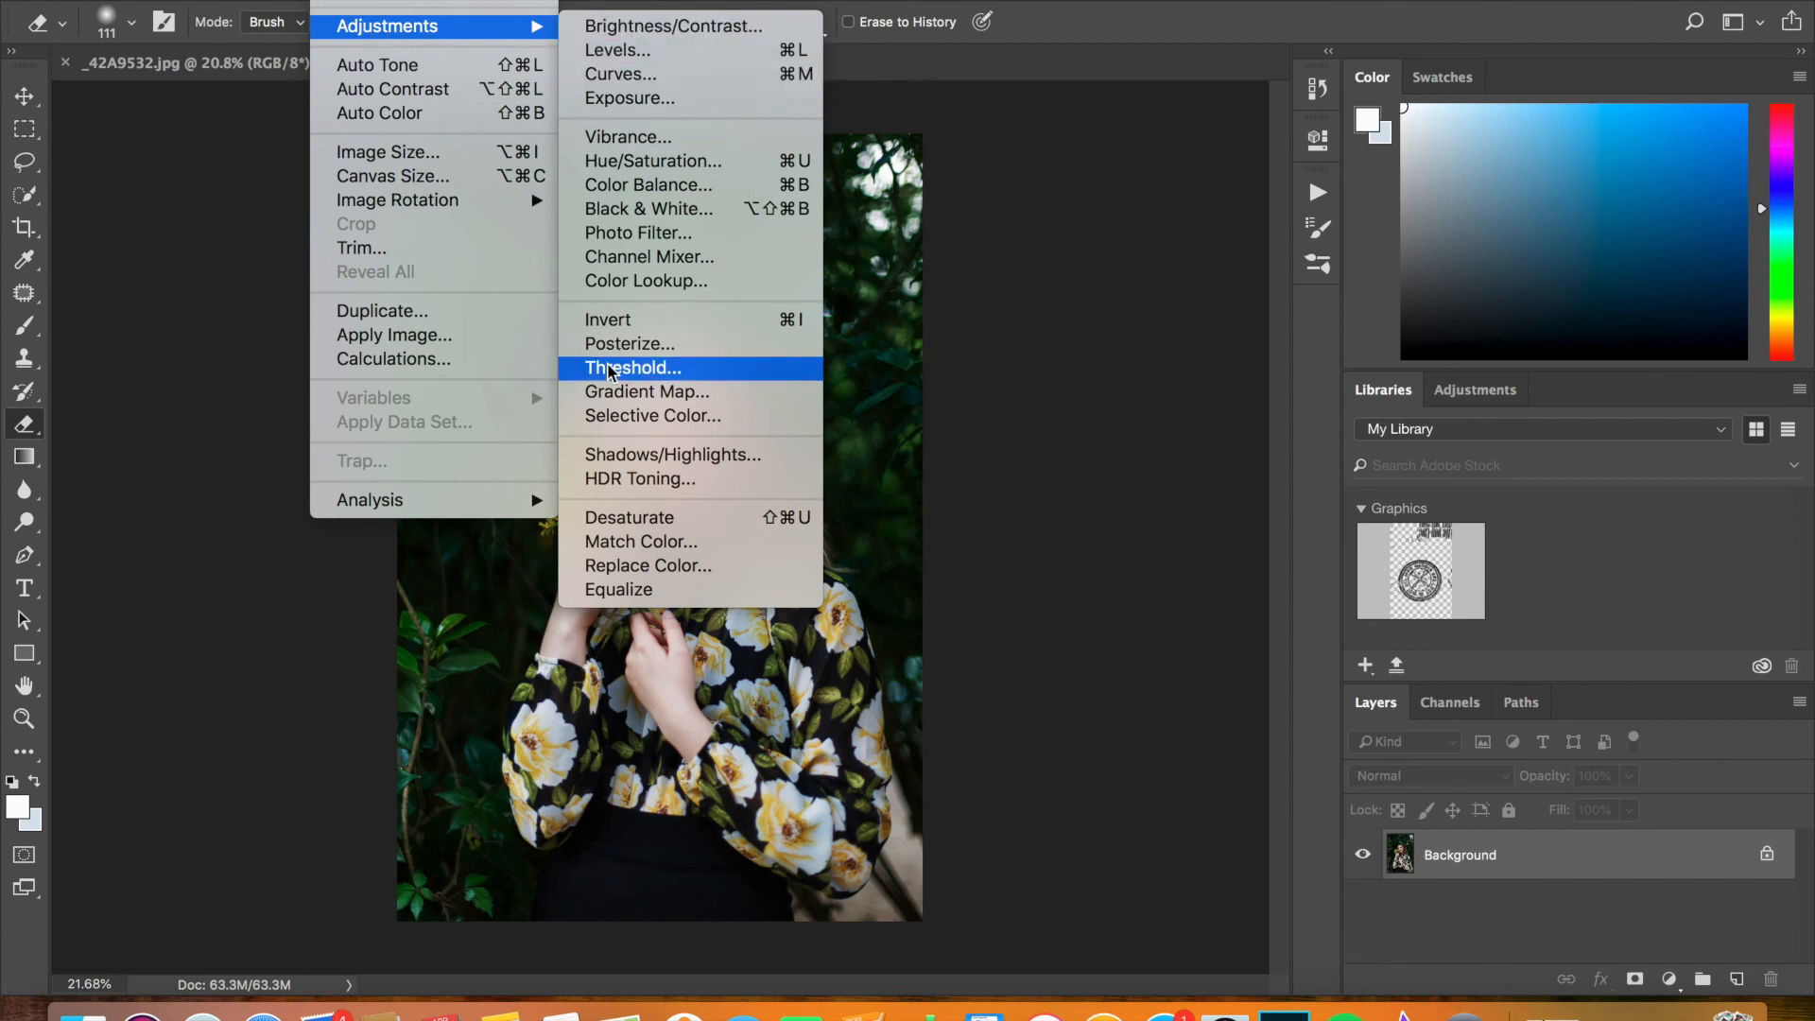
left_click(610, 413)
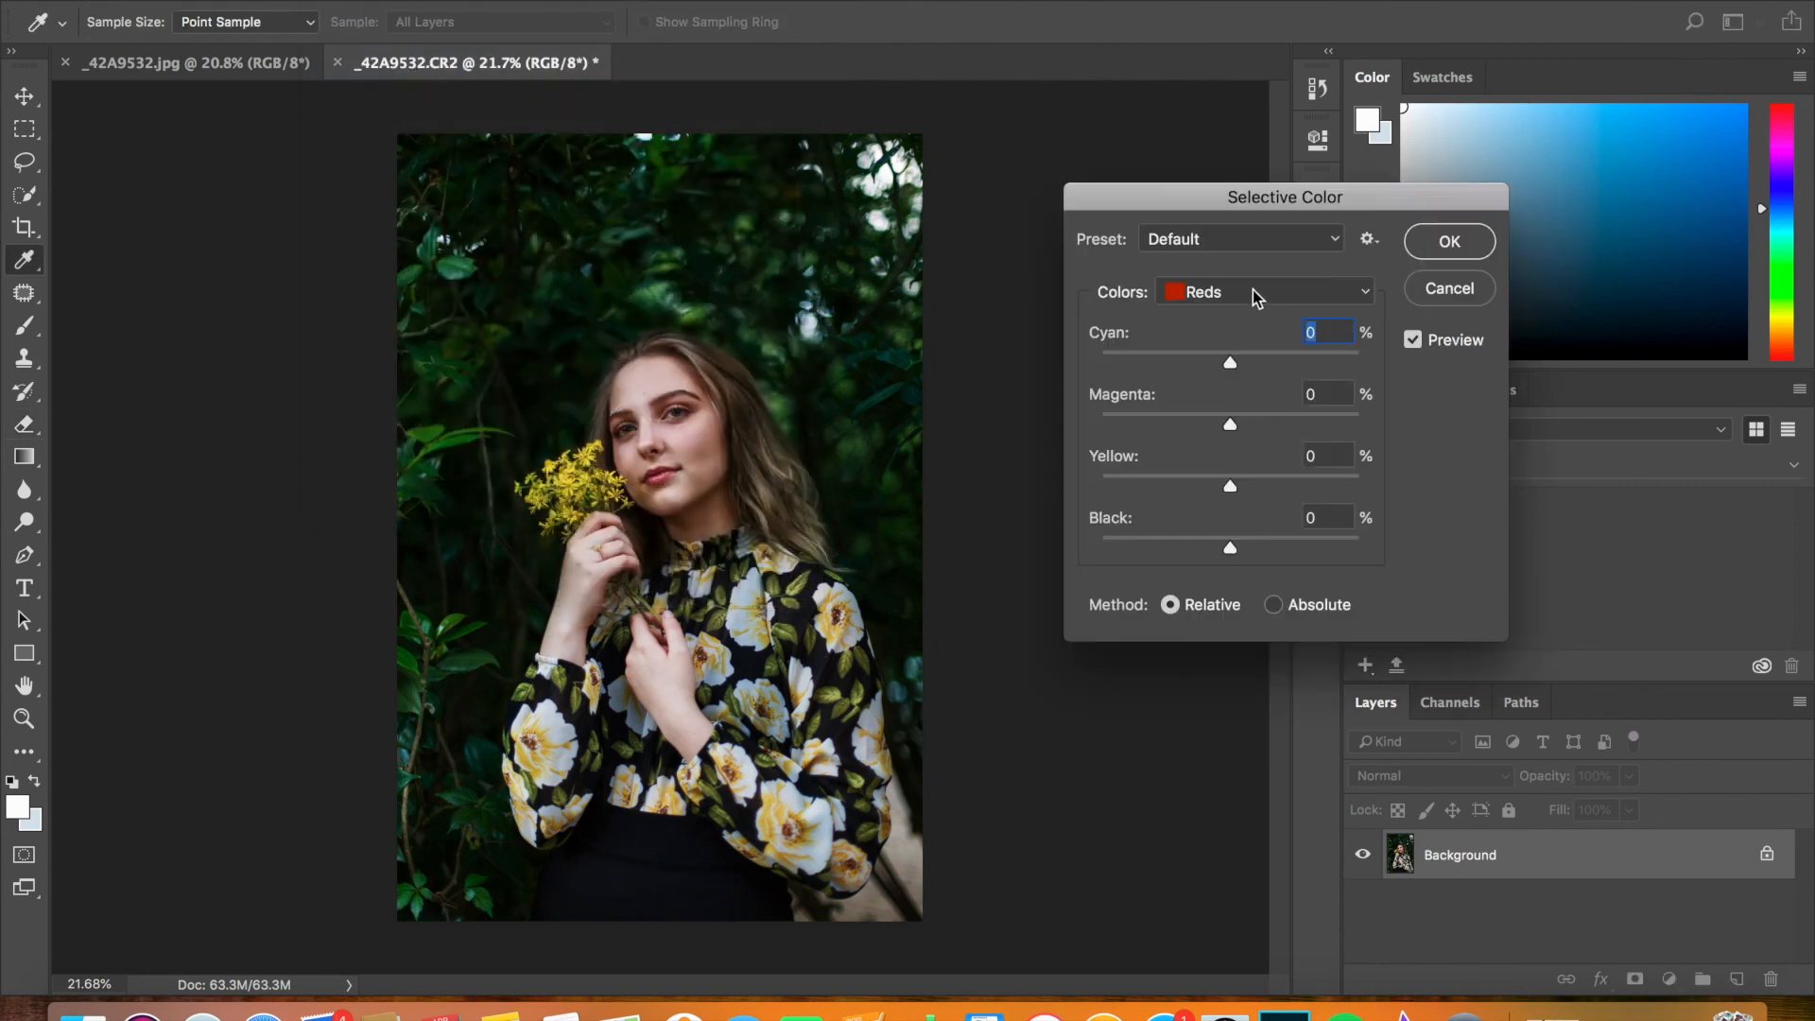
left_click(1252, 289)
left_click(1253, 452)
left_click(1210, 291)
left_click(1212, 310)
left_click_drag(1233, 422, 1236, 426)
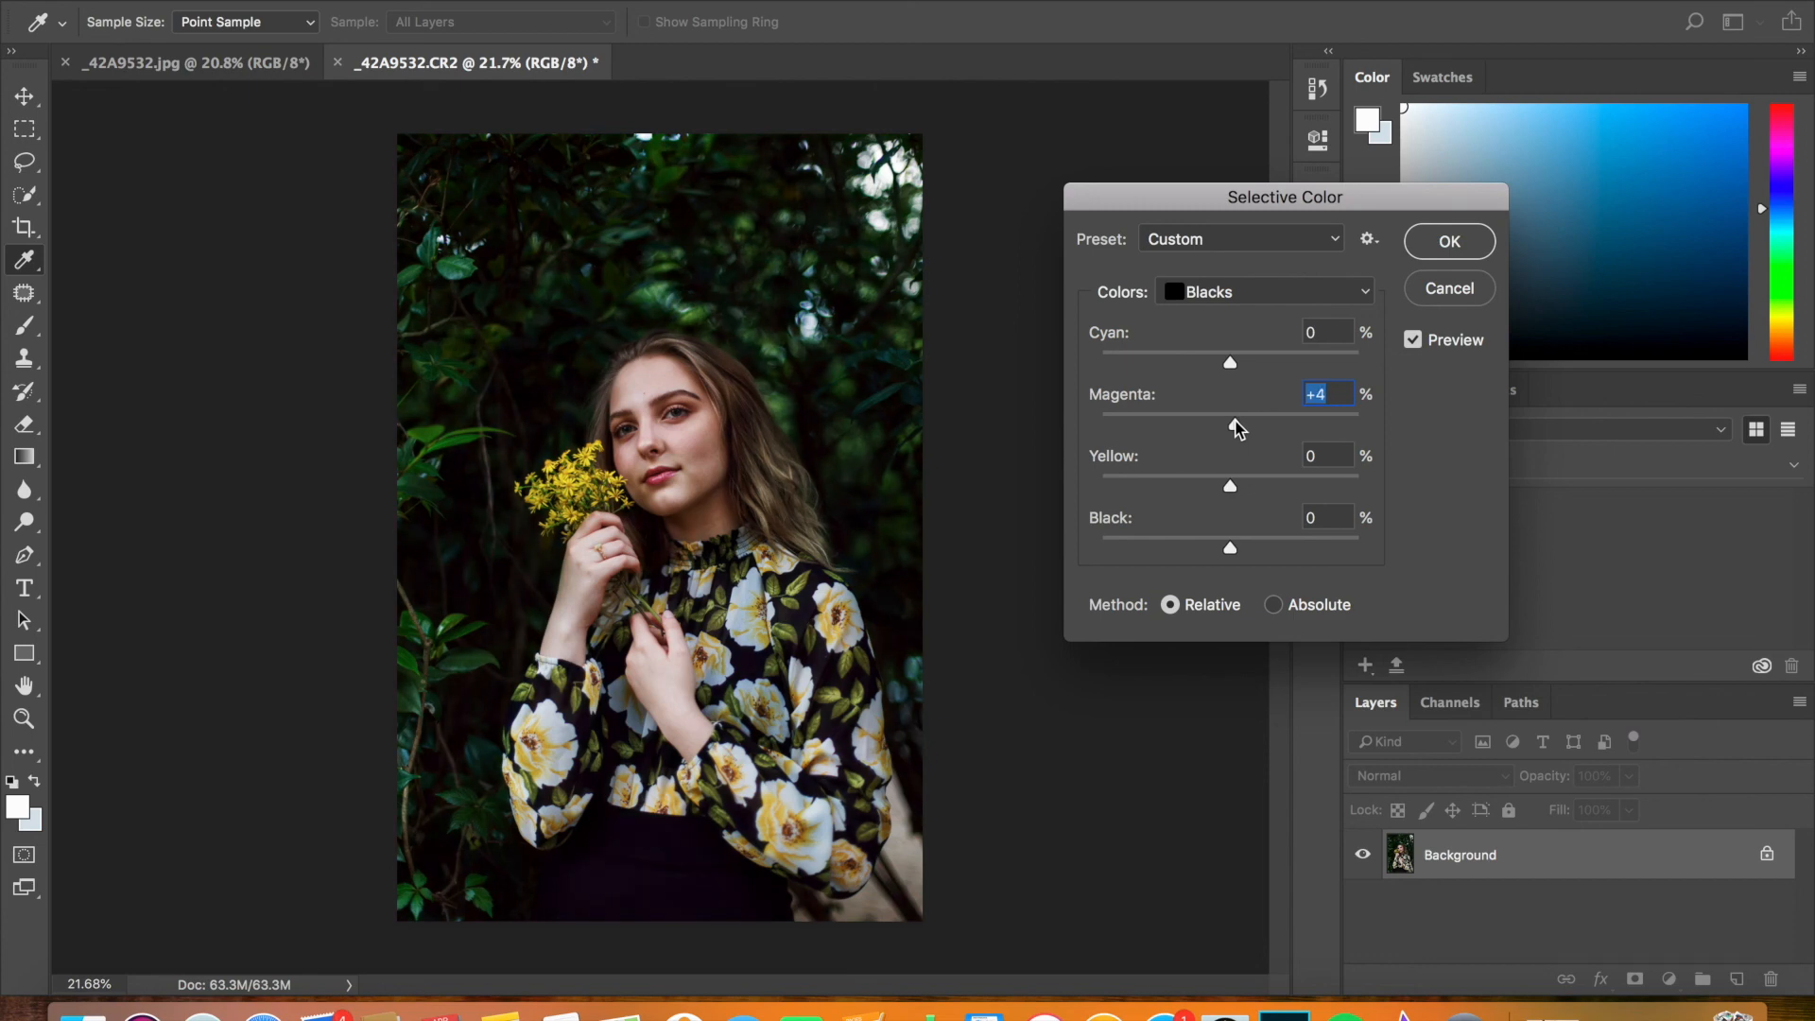
left_click(1474, 250)
key("e")
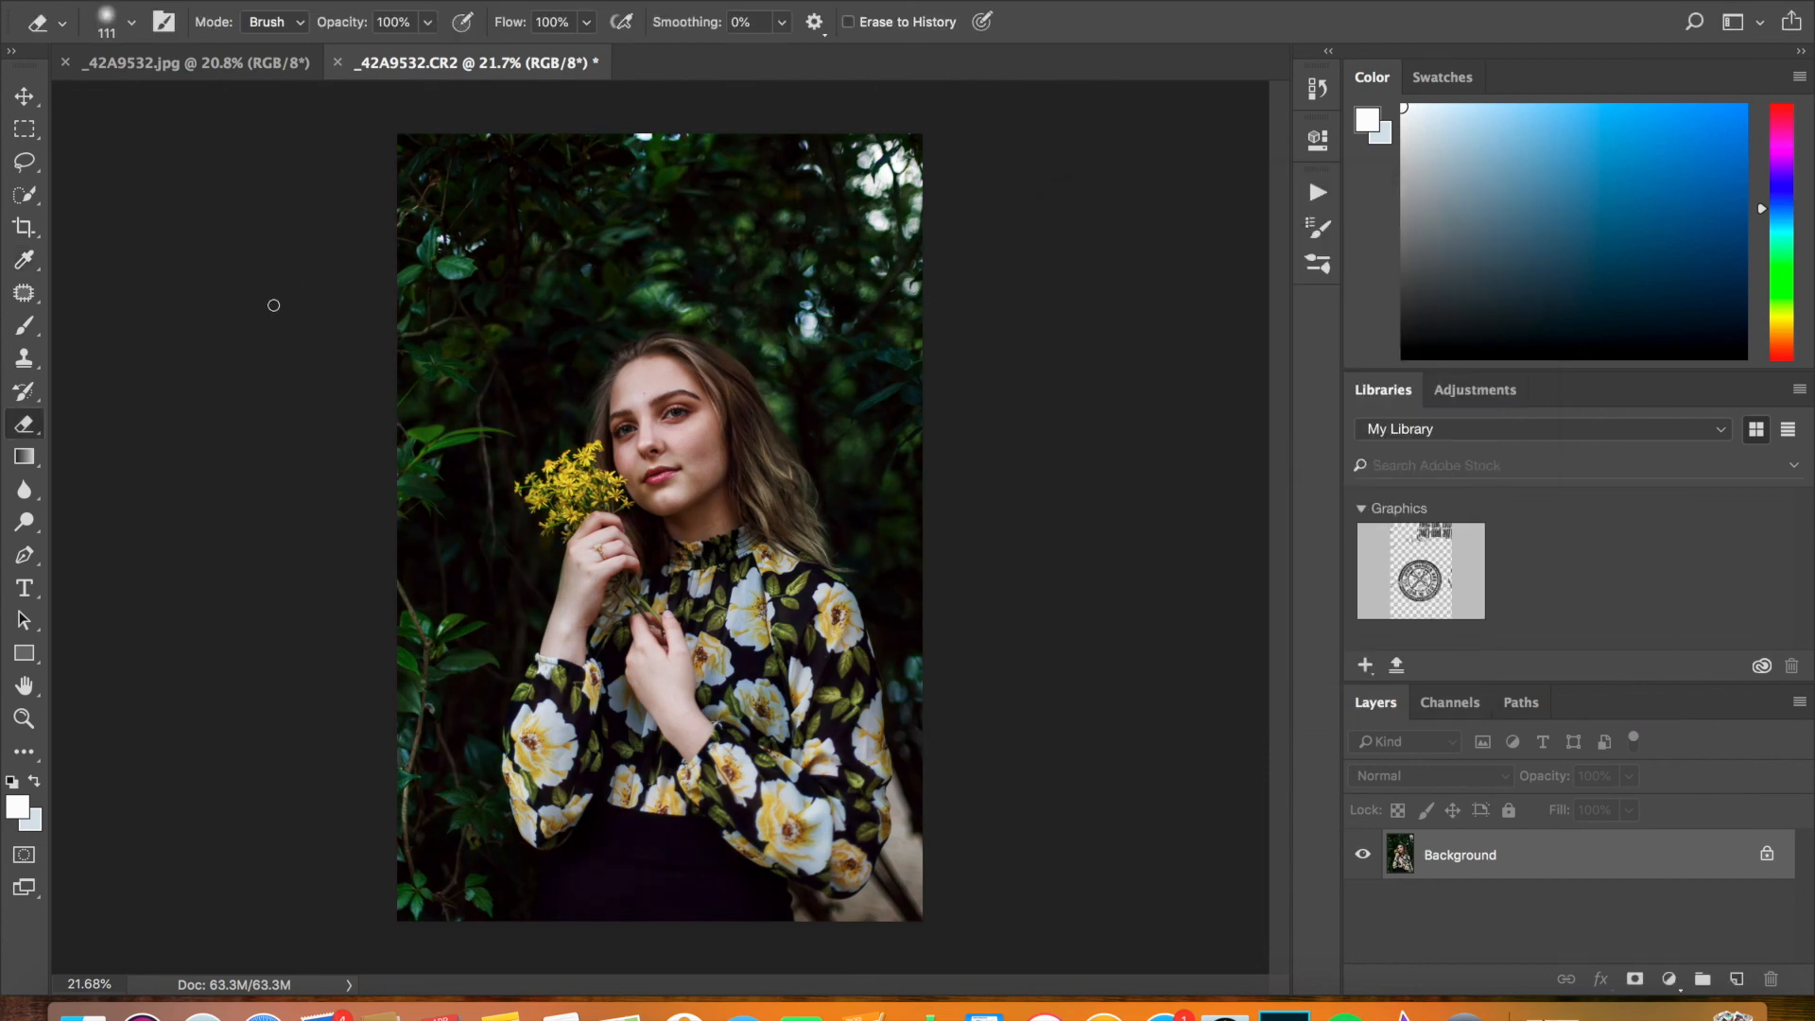
Compare the portrait before and after the Selective Color change to the Blacks, and fit the whole image in view
left_click(283, 1)
left_click(282, 1)
left_click(283, 1)
left_click(312, 1)
left_click(282, 1)
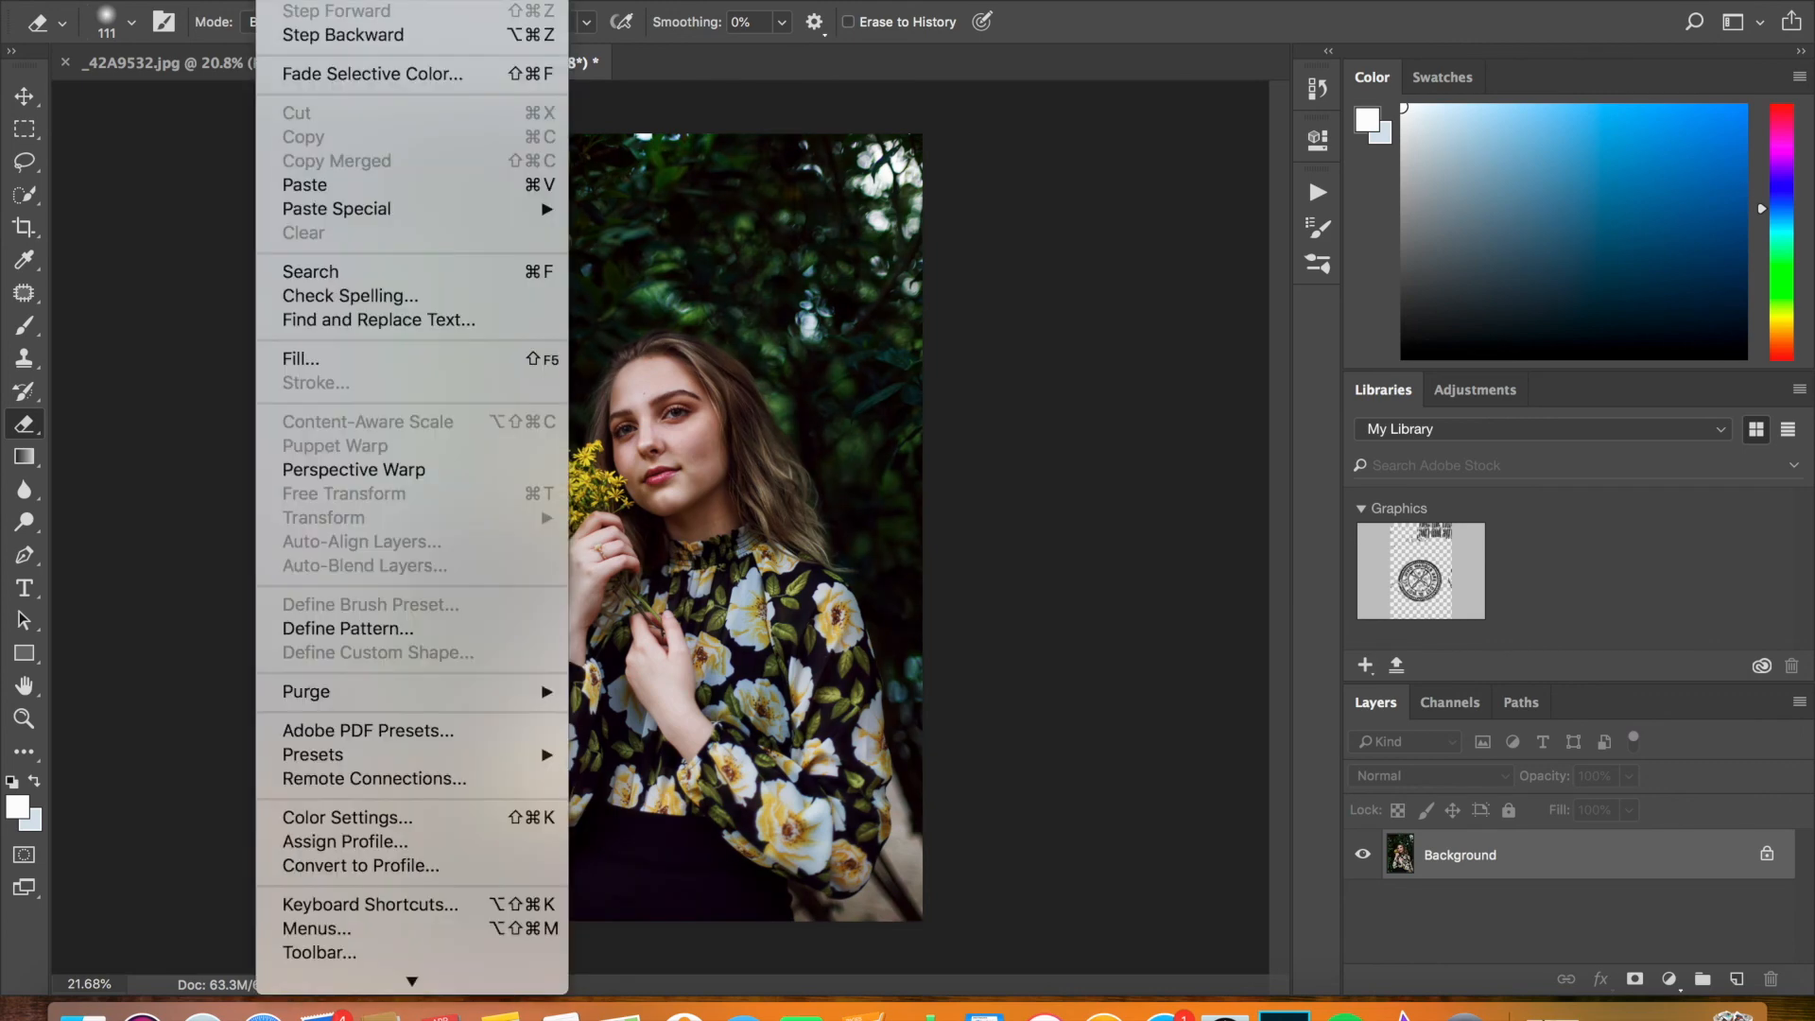
left_click(281, 2)
left_click(281, 1)
left_click(292, 1)
left_click(292, 1)
left_click(282, 1)
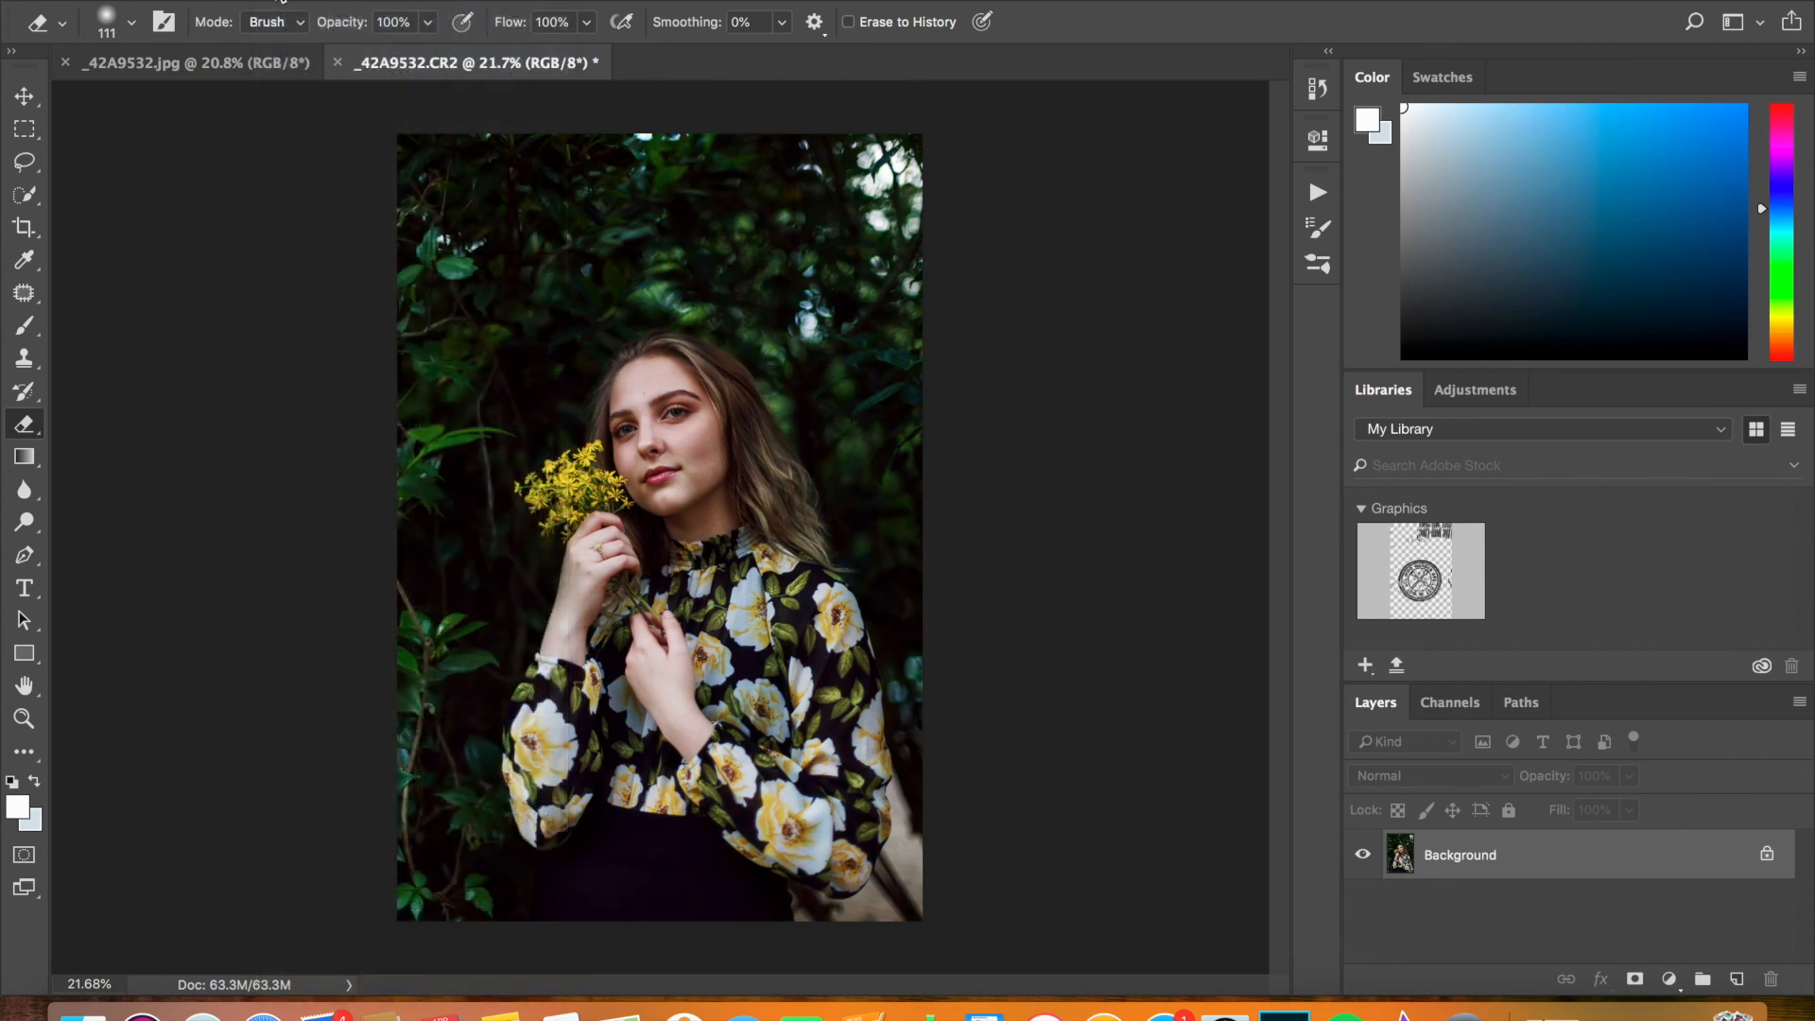
key("super+0")
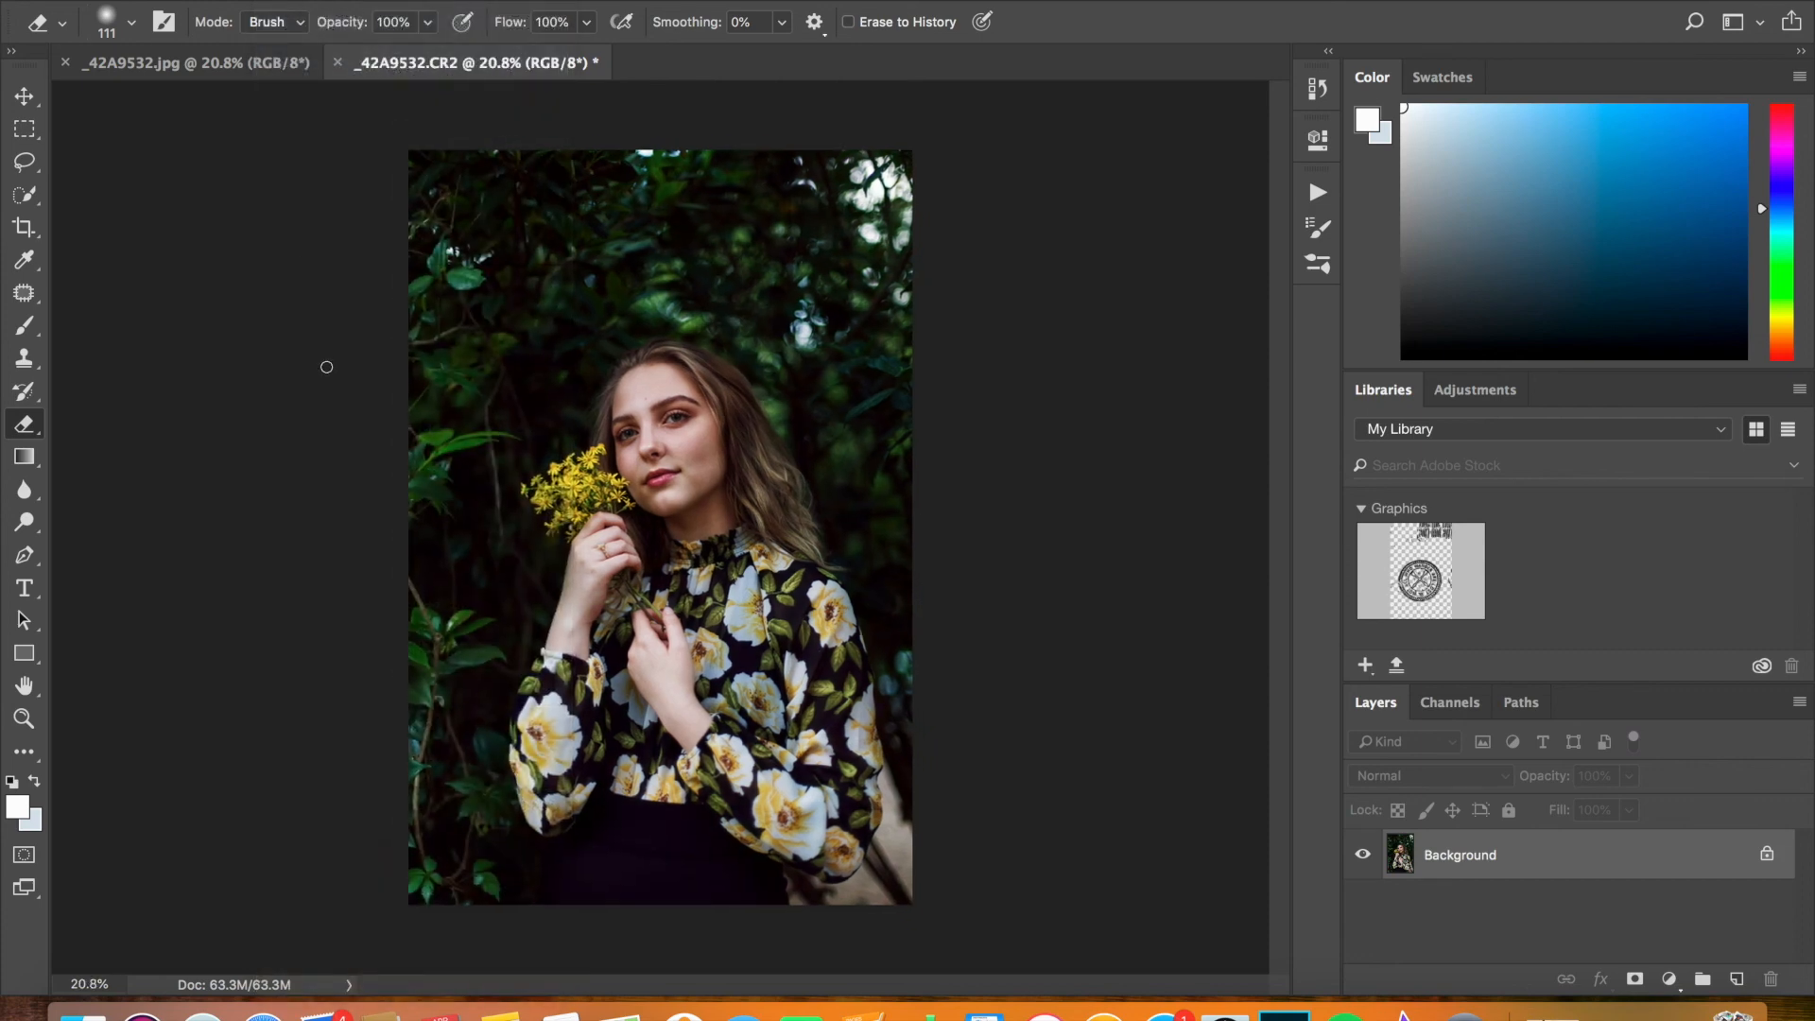